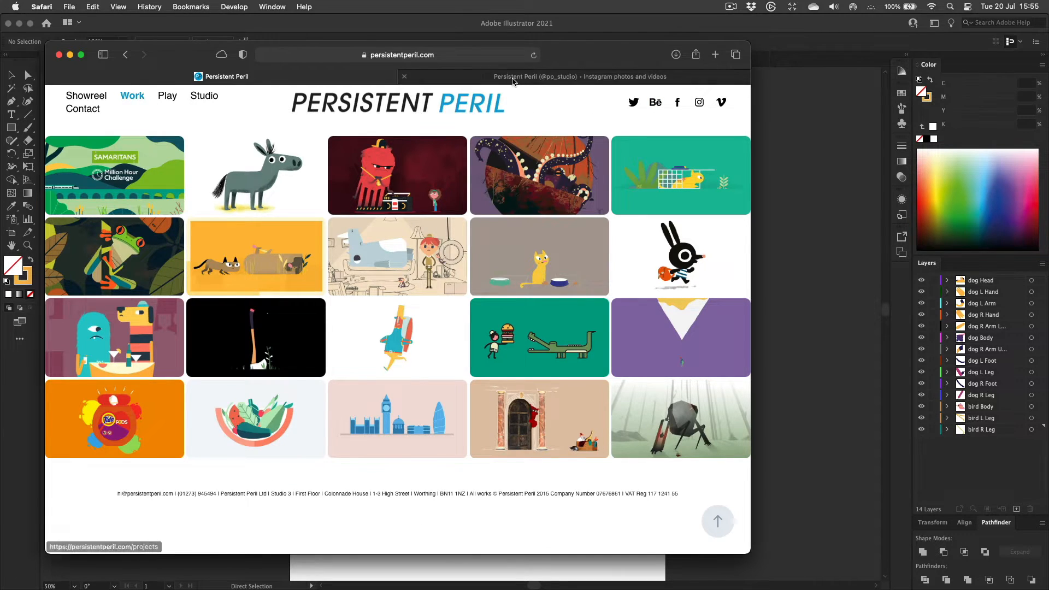
Look through the Persistent Peril Instagram page and return to the Illustrator document.
{"action": "left_click", "coordinate": [510, 77]}
{"action": "left_click_drag", "start_coordinate": [749, 111], "coordinate": [733, 222]}
{"action": "left_click", "coordinate": [736, 24]}
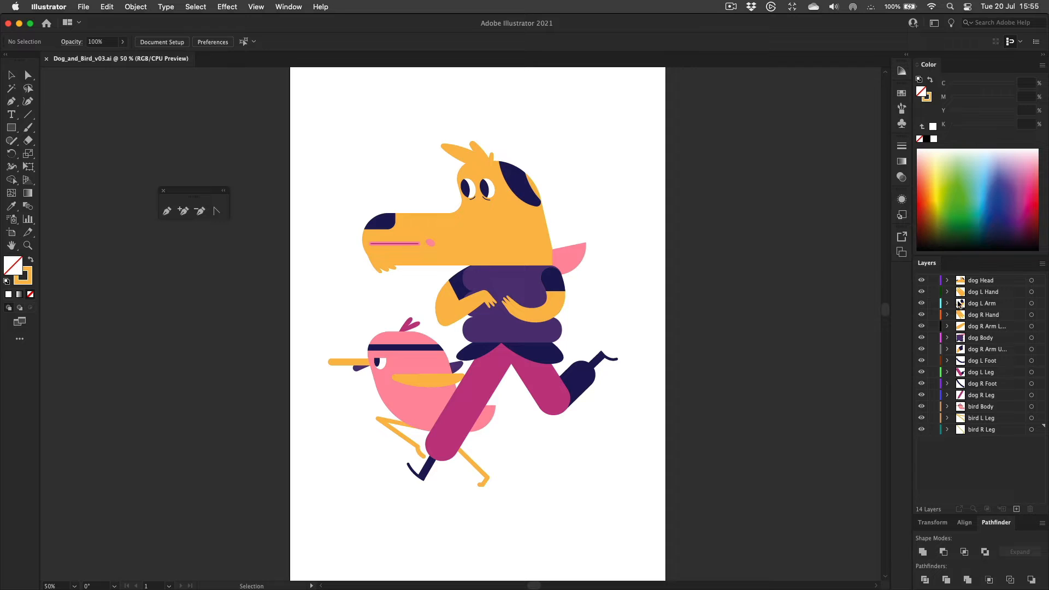
Hide all layers except dog Head and examine the dog L Hand, dog L Arm and dog R Hand layers one at a time.
{"action": "left_click_drag", "start_coordinate": [923, 390], "coordinate": [922, 441]}
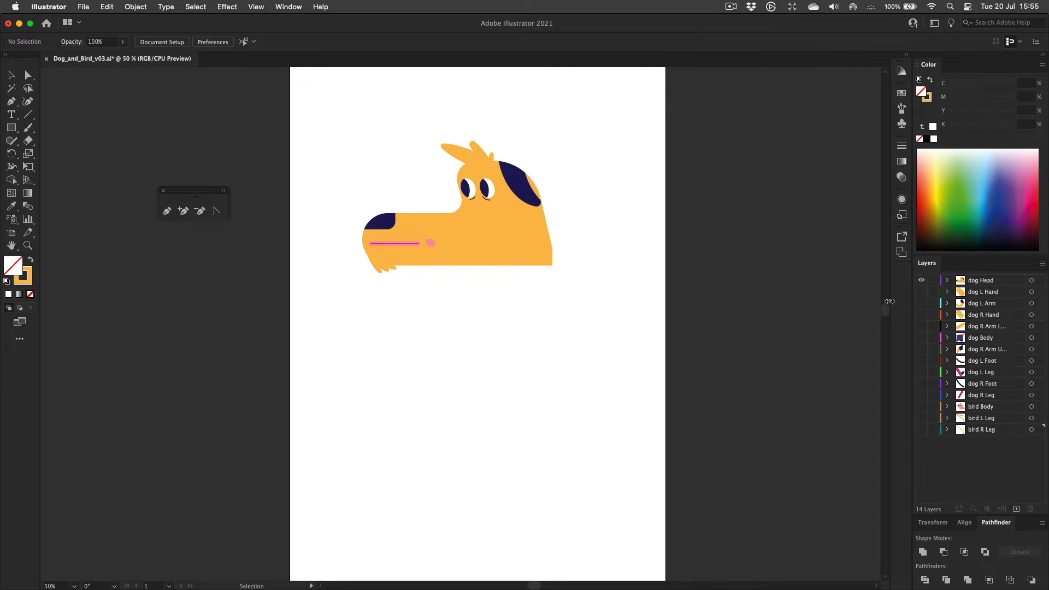
{"action": "left_click", "coordinate": [921, 293]}
{"action": "left_click", "coordinate": [921, 303]}
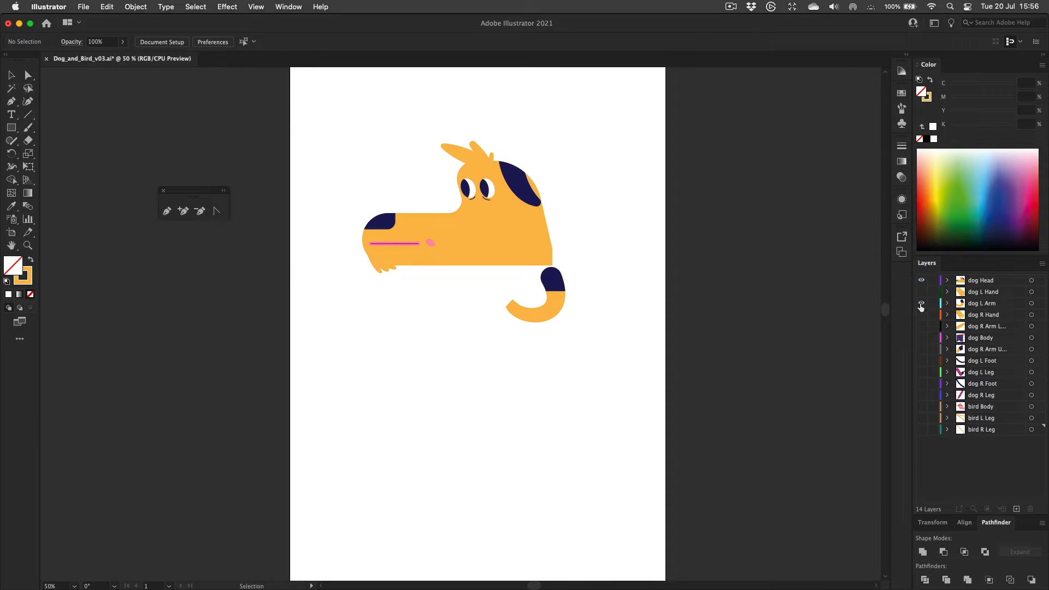
{"action": "left_click", "coordinate": [922, 303]}
{"action": "left_click", "coordinate": [921, 315]}
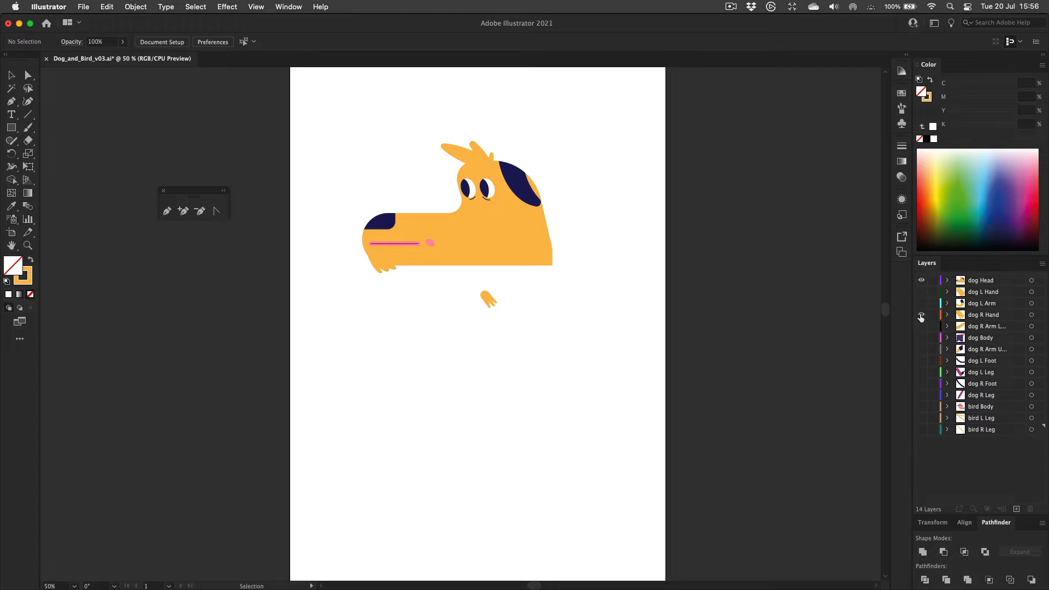
{"action": "left_click", "coordinate": [921, 315]}
Examine how the lower and upper right arm layers of the dog sit in front of and behind dog Body.
{"action": "left_click", "coordinate": [922, 326]}
{"action": "left_click", "coordinate": [922, 338]}
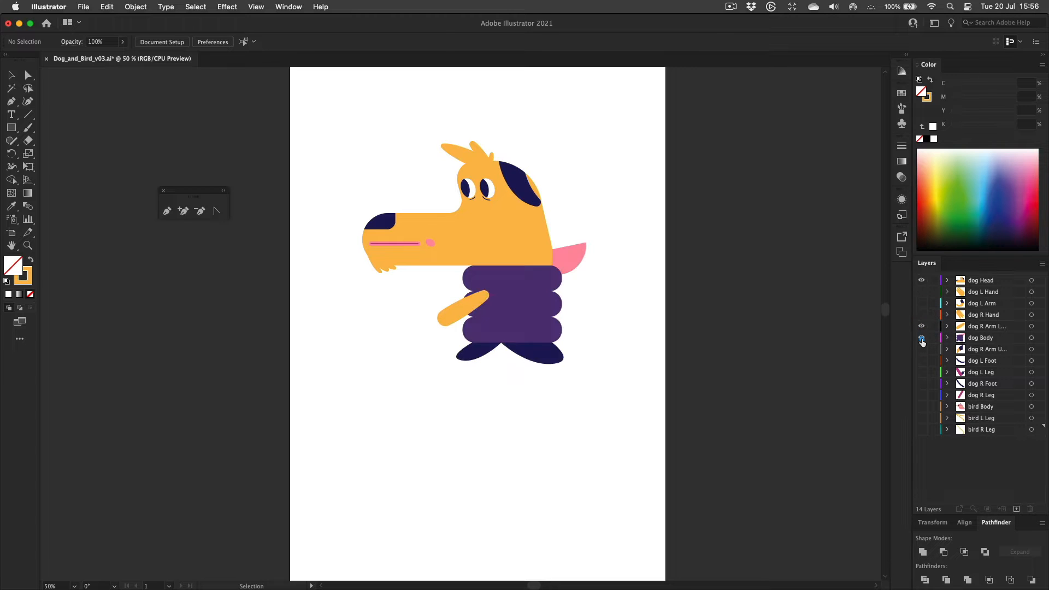
{"action": "left_click", "coordinate": [921, 349]}
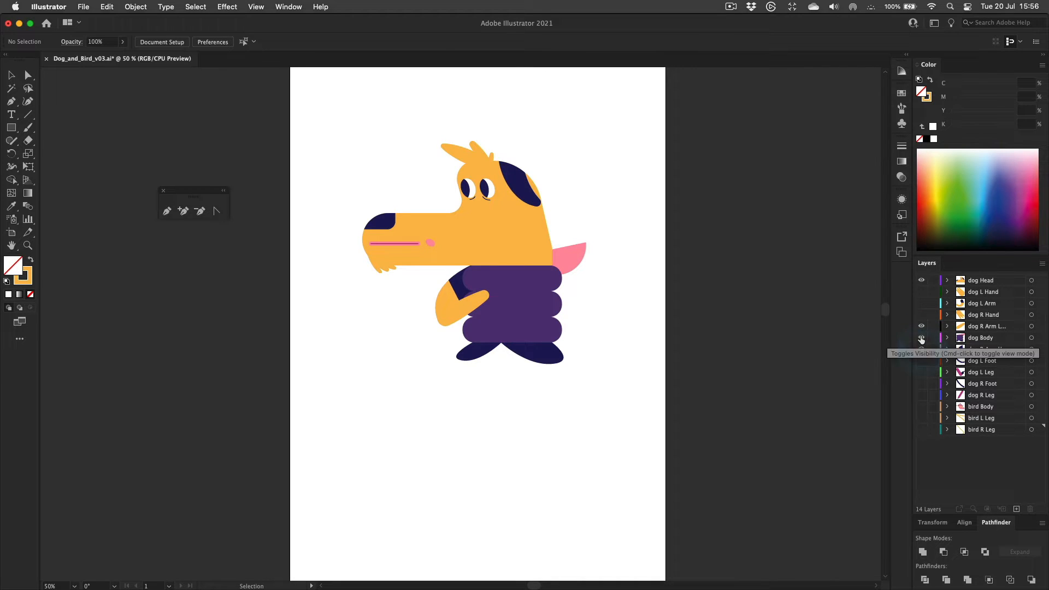
{"action": "left_click_drag", "start_coordinate": [921, 338], "coordinate": [921, 326]}
{"action": "left_click", "coordinate": [922, 338]}
{"action": "left_click", "coordinate": [921, 327]}
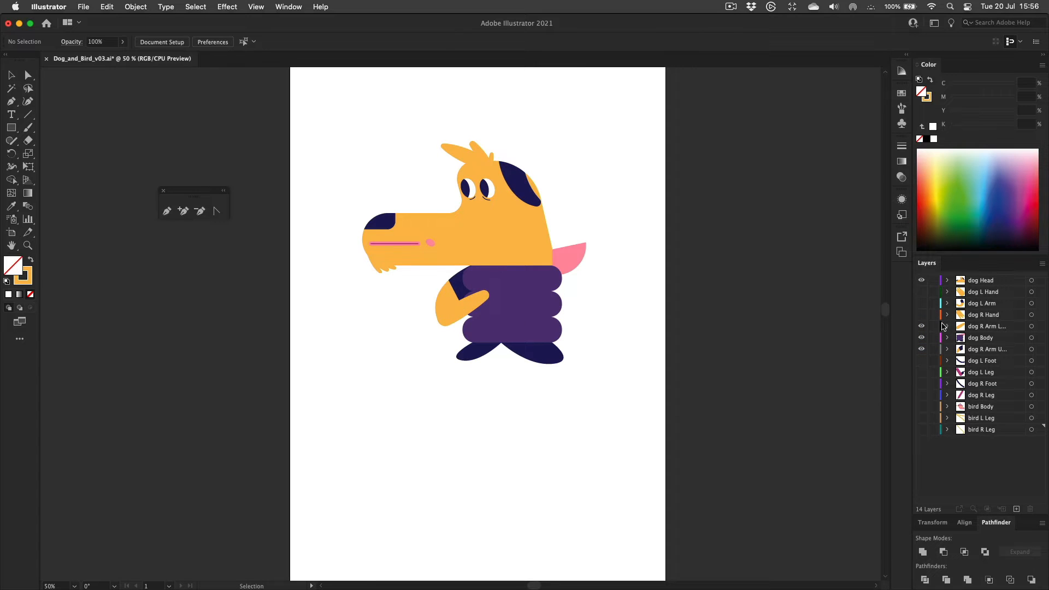
Show the remaining dog arm and hand layers and examine the dog's left and right foot and leg layers.
{"action": "left_click", "coordinate": [921, 315]}
{"action": "left_click", "coordinate": [922, 303]}
{"action": "left_click", "coordinate": [921, 361]}
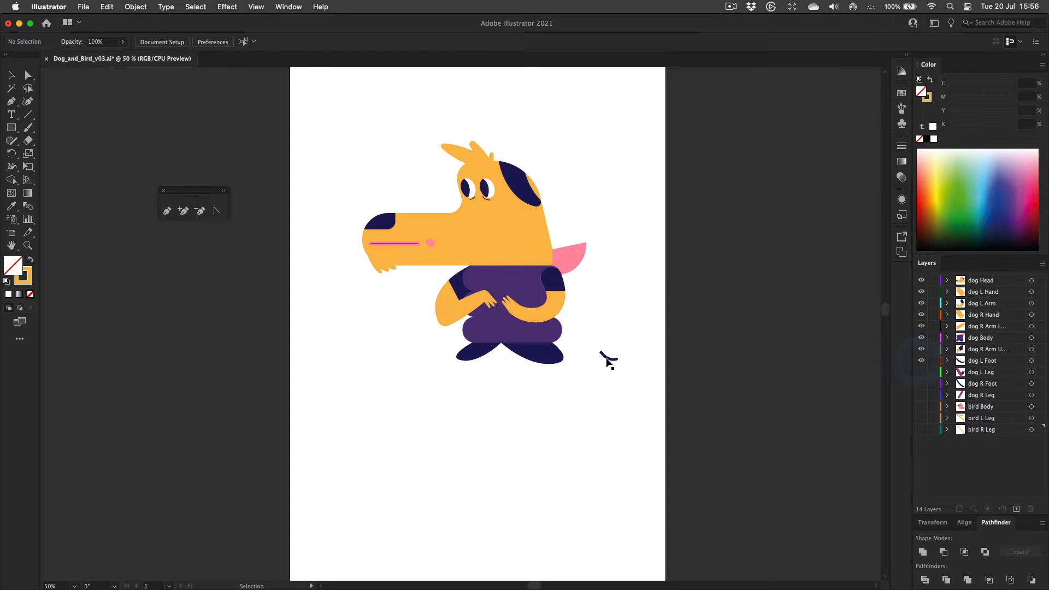
{"action": "left_click", "coordinate": [921, 372]}
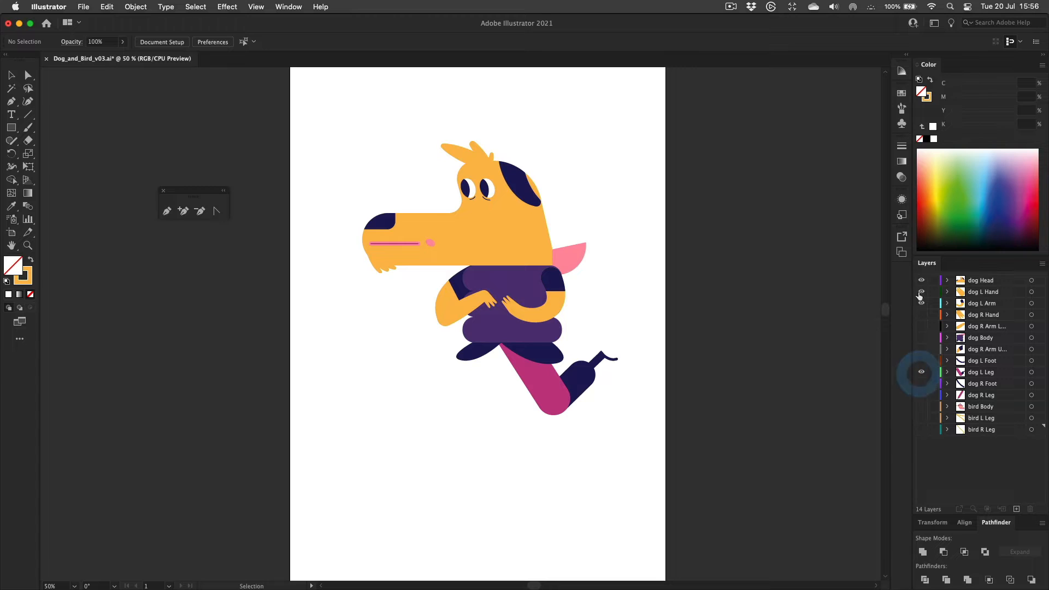
{"action": "left_click_drag", "start_coordinate": [921, 361], "coordinate": [921, 281]}
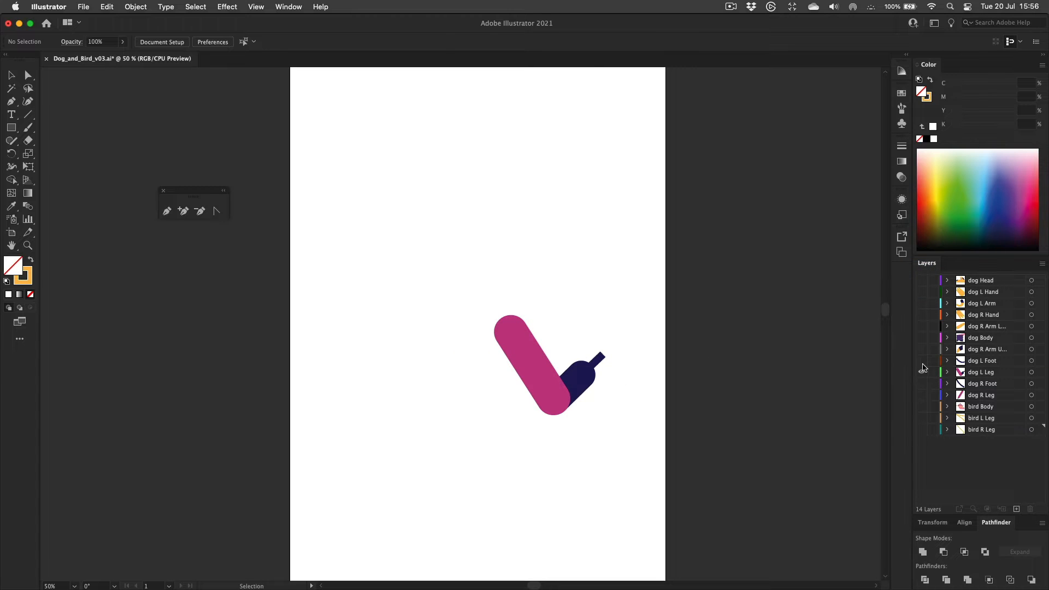
{"action": "left_click_drag", "start_coordinate": [922, 362], "coordinate": [922, 280]}
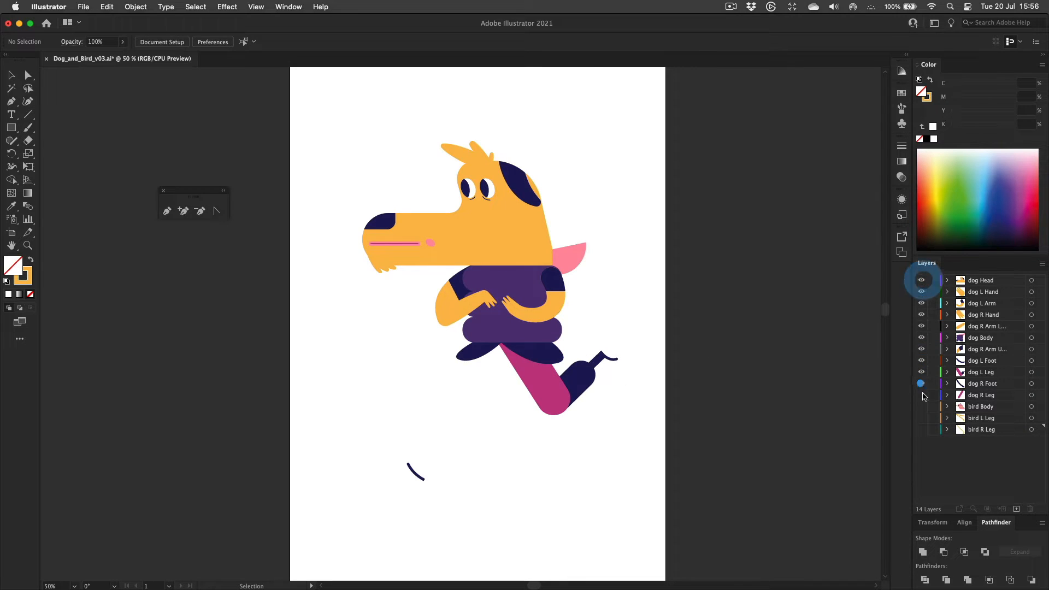
{"action": "left_click", "coordinate": [922, 395]}
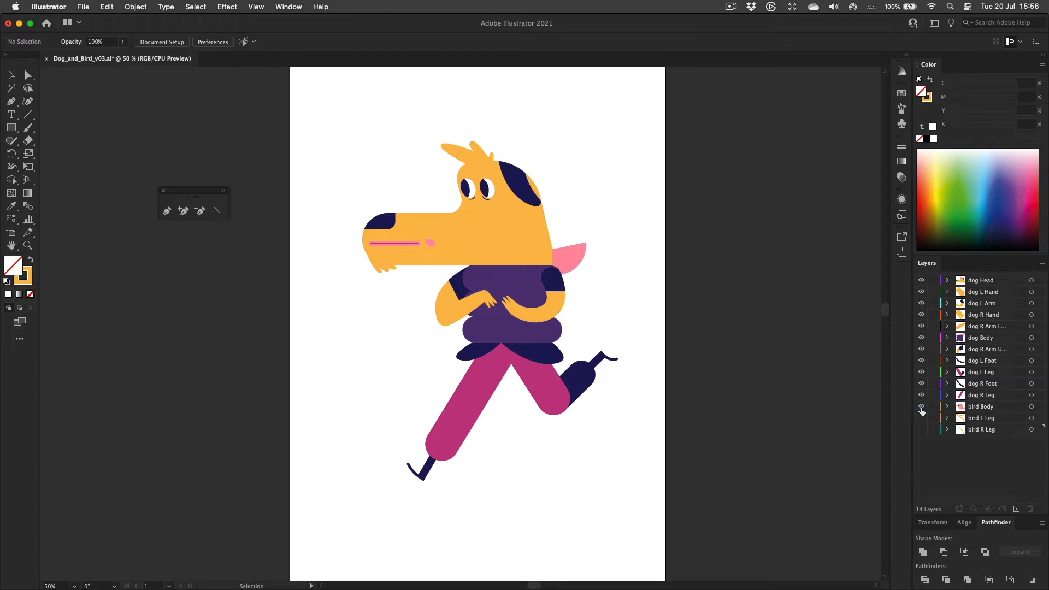
Hide the dog layers and examine the bird Body, bird L Leg and bird R Leg layers.
{"action": "left_click", "coordinate": [922, 406]}
{"action": "left_click_drag", "start_coordinate": [922, 280], "coordinate": [922, 394]}
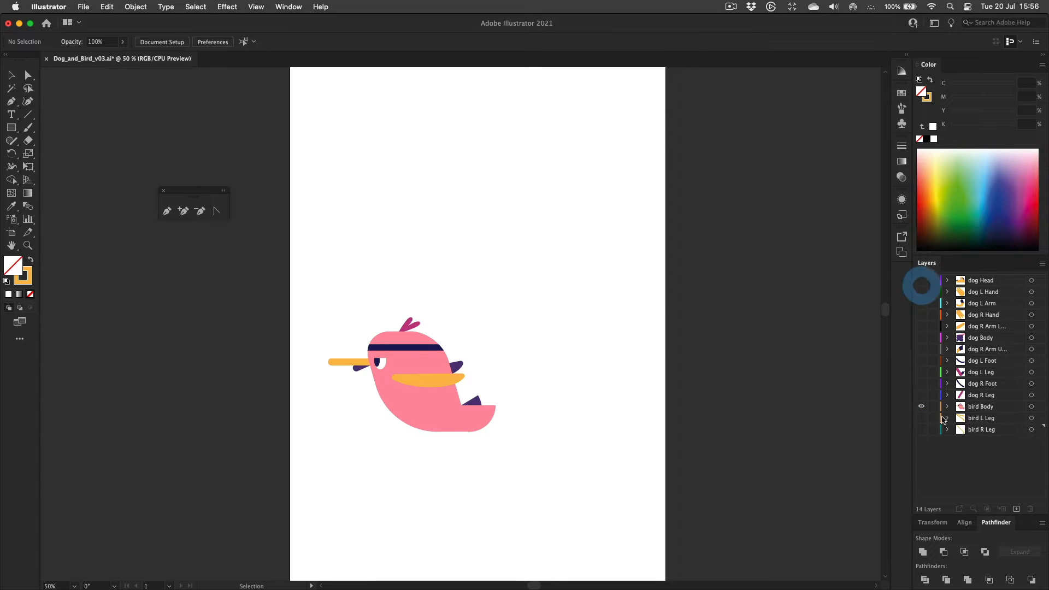
{"action": "left_click", "coordinate": [922, 418]}
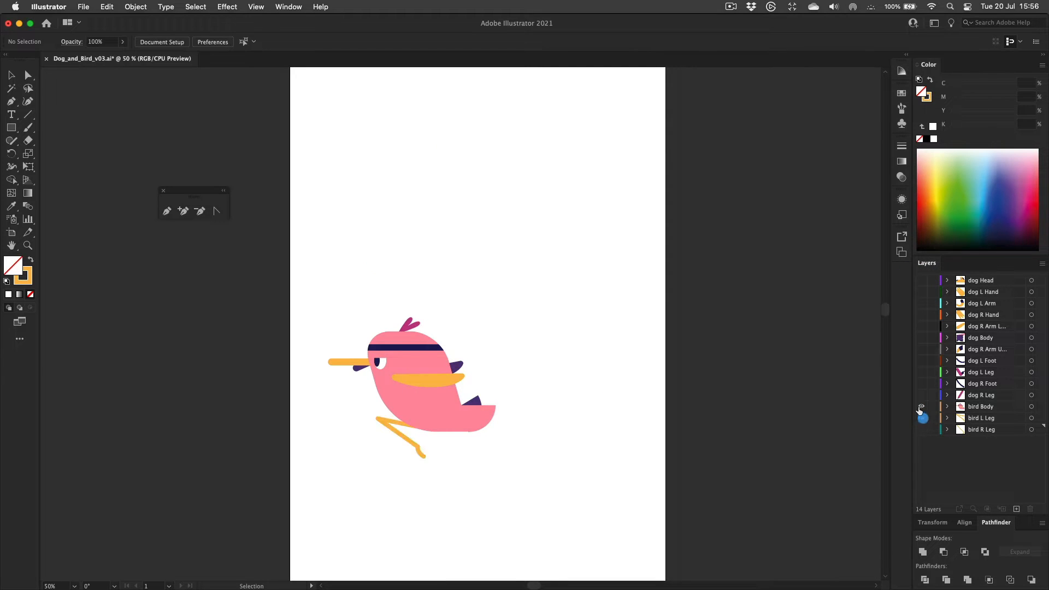
{"action": "left_click", "coordinate": [922, 406]}
{"action": "left_click", "coordinate": [922, 429]}
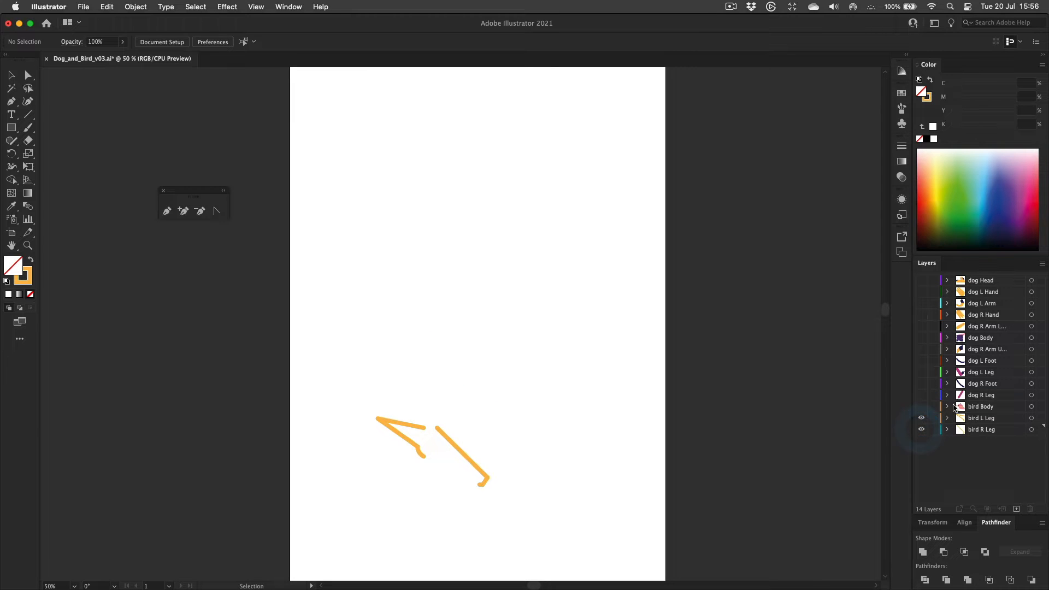
Make all dog and bird layers visible again and save the Illustrator file.
{"action": "left_click", "coordinate": [923, 280], "text": "alt"}
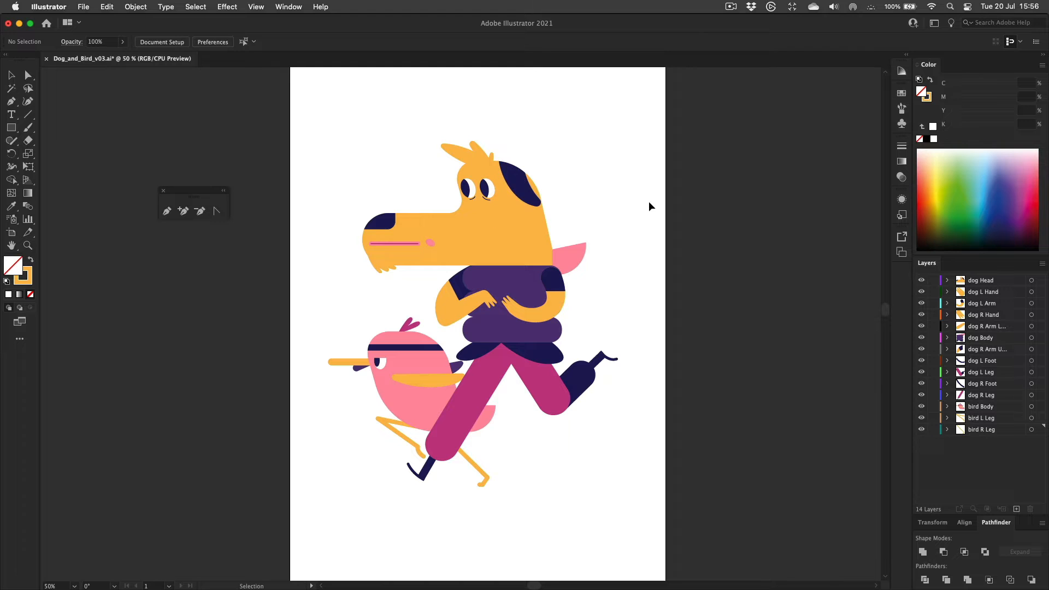
{"action": "key", "text": "super+s"}
Switch to After Effects and import Dog_and_Bird_v03.ai as Composition - Retain Layer Sizes.
{"action": "key", "text": "super+Tab"}
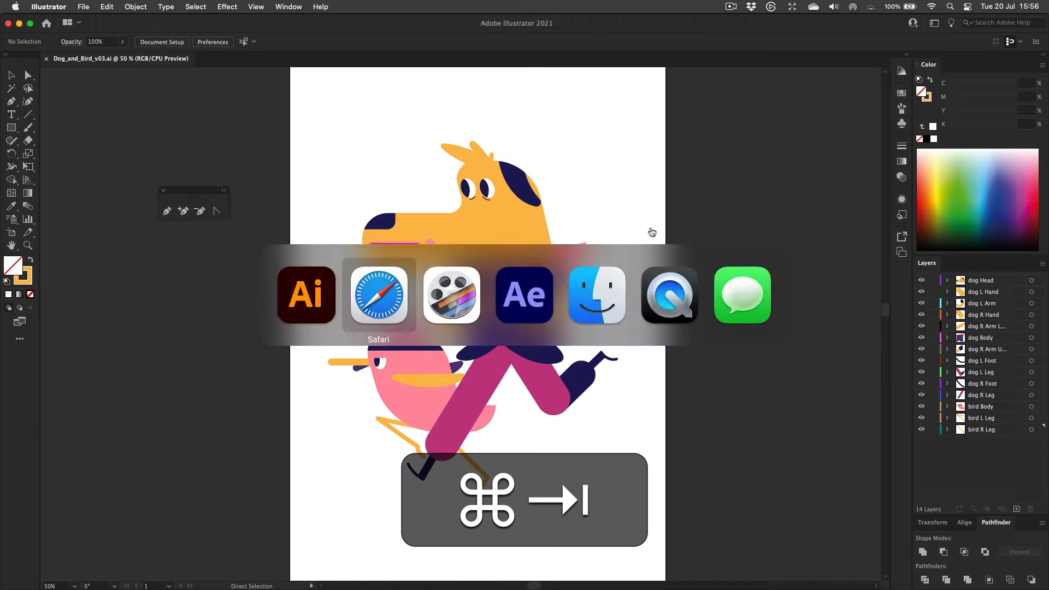
{"action": "left_click", "coordinate": [533, 294]}
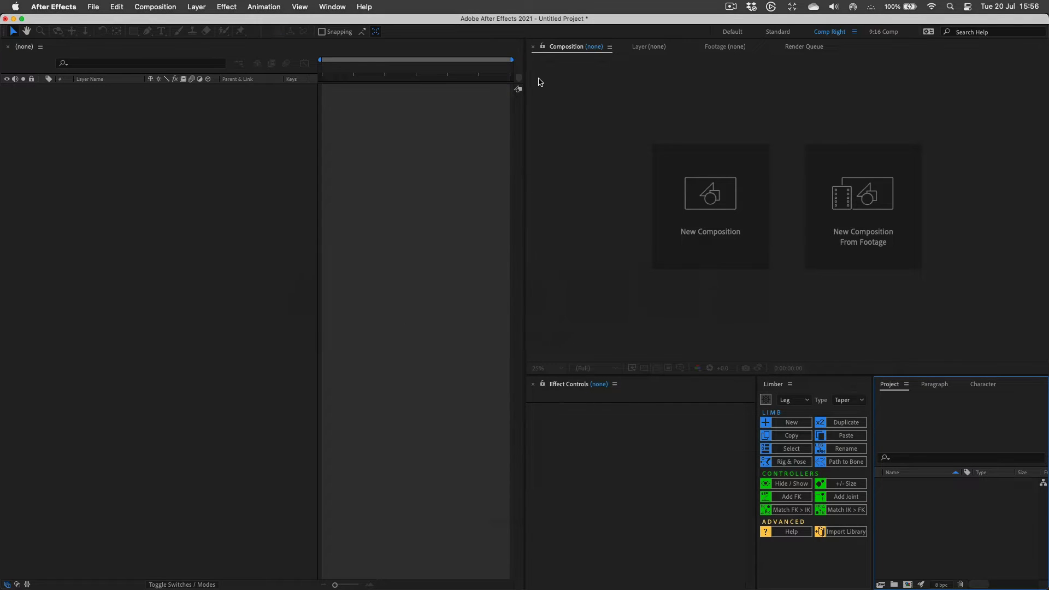
{"action": "key", "text": "super+i"}
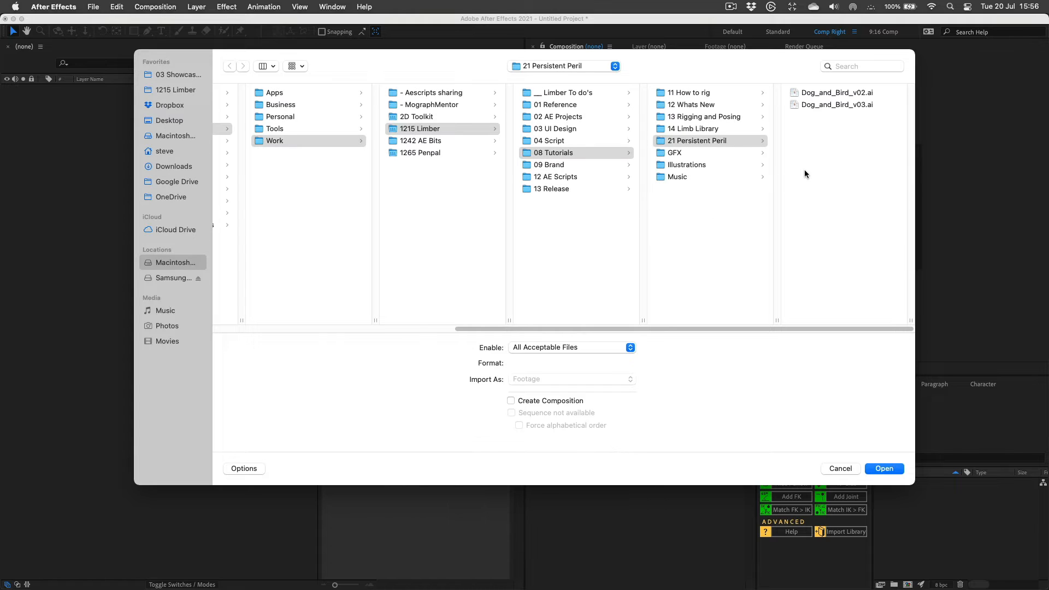
{"action": "left_click", "coordinate": [850, 105]}
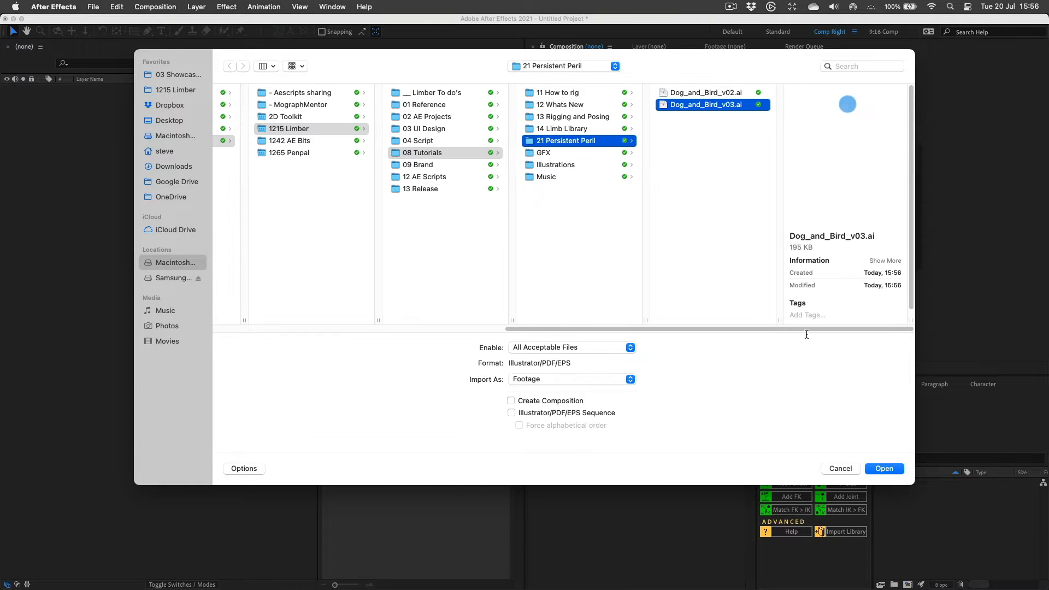
{"action": "left_click", "coordinate": [550, 380]}
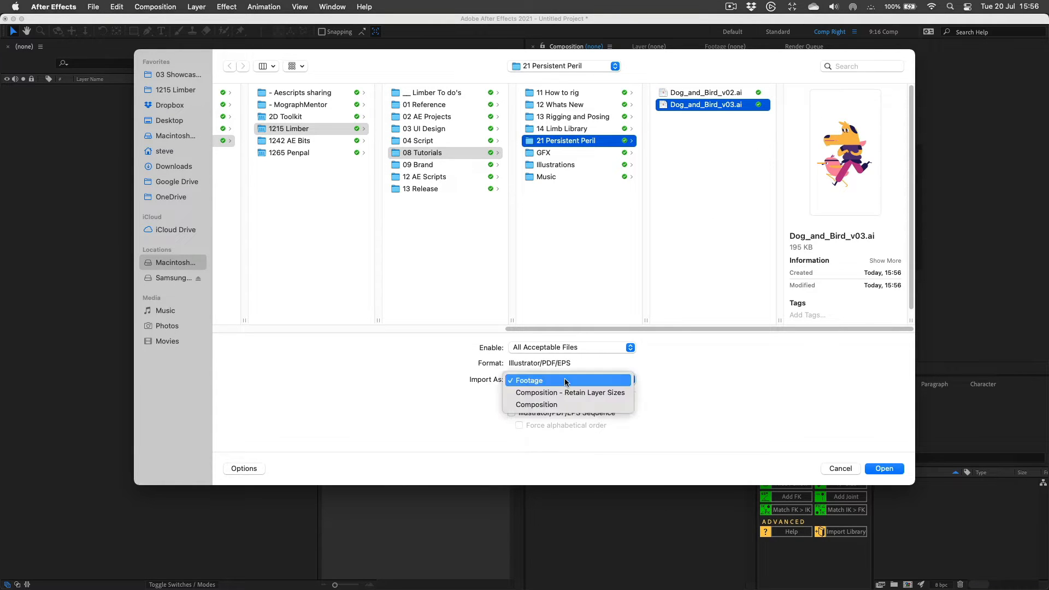
{"action": "left_click", "coordinate": [601, 394]}
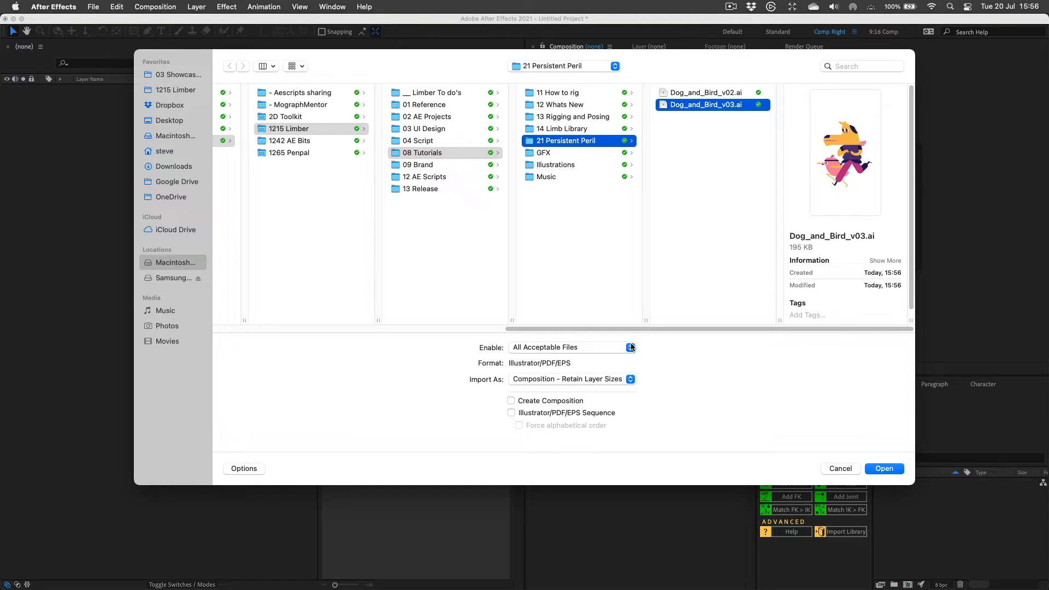
{"action": "left_click", "coordinate": [890, 470]}
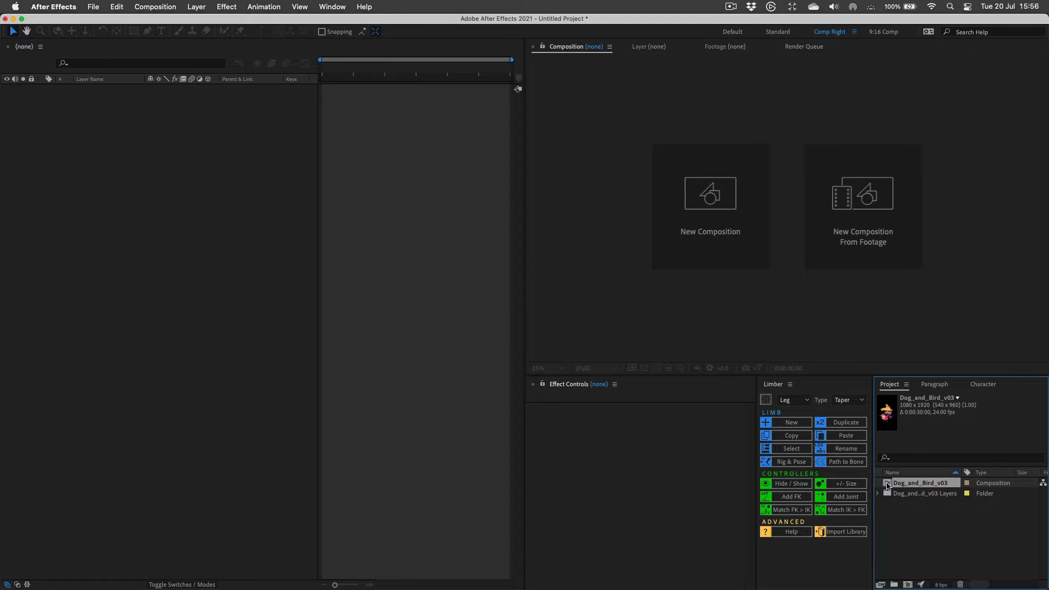
Open the imported Dog_and_Bird_v03 composition and display it at 50% magnification.
{"action": "double_click", "coordinate": [899, 484]}
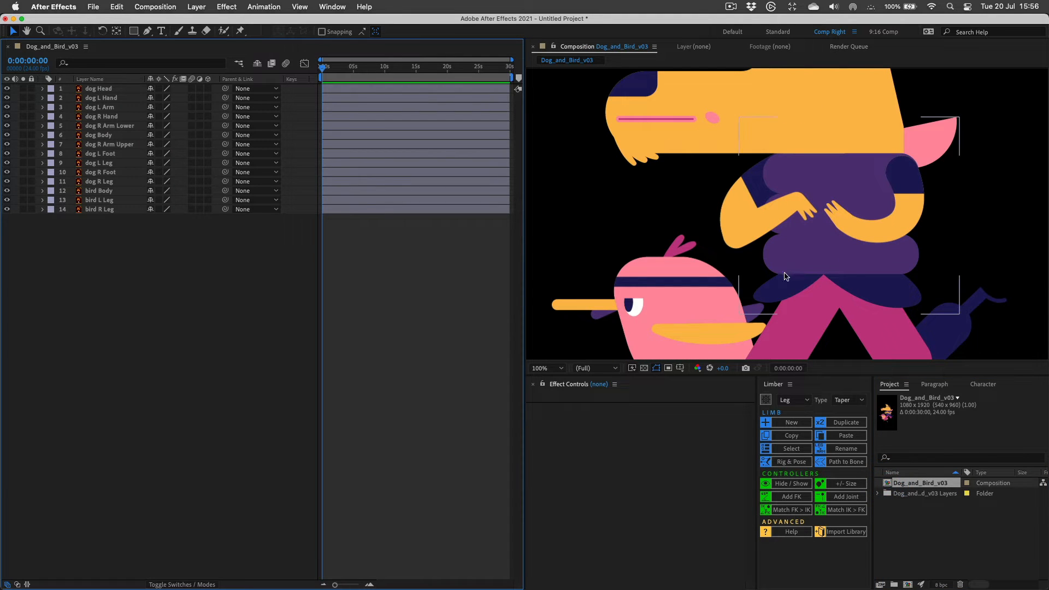
{"action": "key", "text": "comma"}
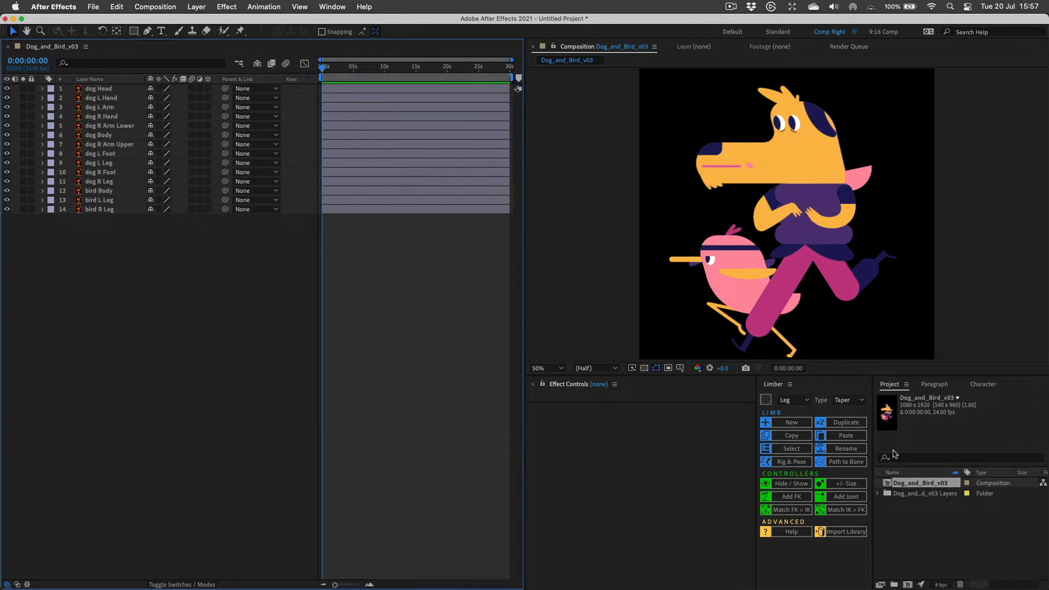
Duplicate the Dog_and_Bird_v03 composition, move the original into the Dog_and_Bird_v03 Layers folder and collapse that folder.
{"action": "left_click", "coordinate": [889, 485]}
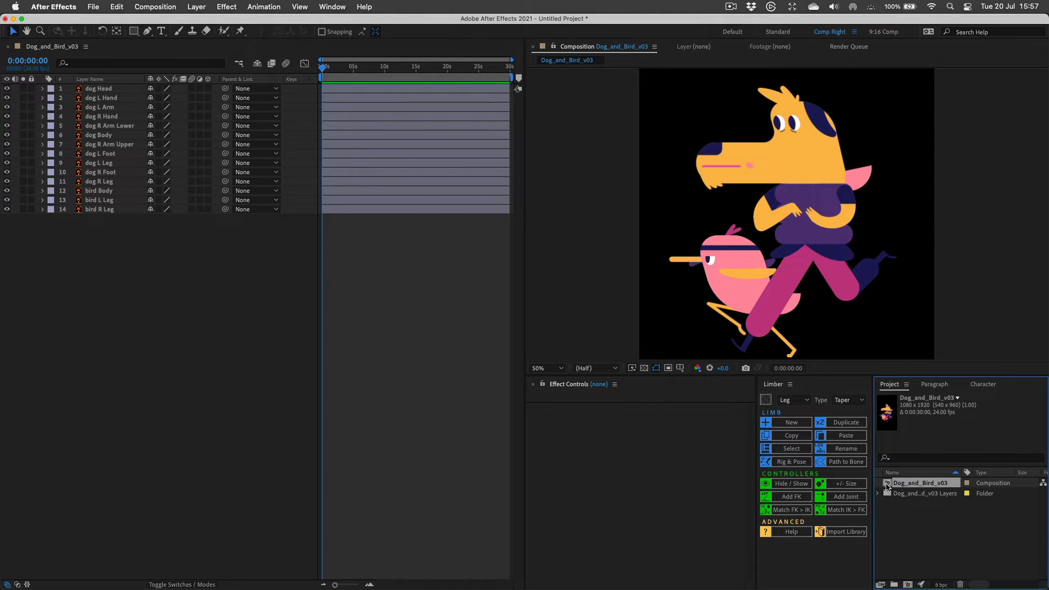
{"action": "key", "text": "super+d"}
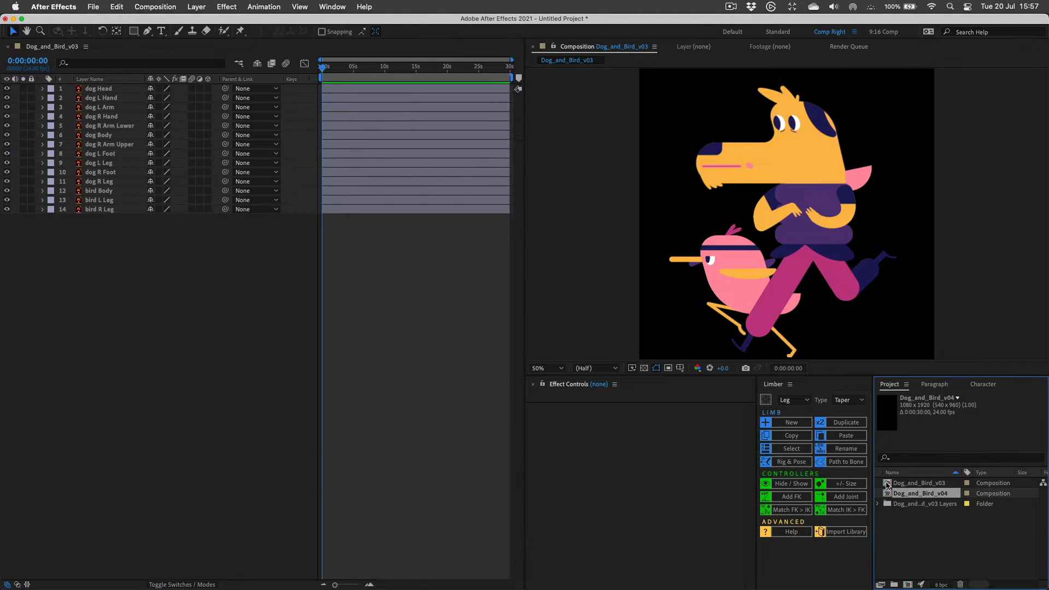
{"action": "left_click_drag", "start_coordinate": [888, 485], "coordinate": [907, 501]}
{"action": "left_click", "coordinate": [900, 495]}
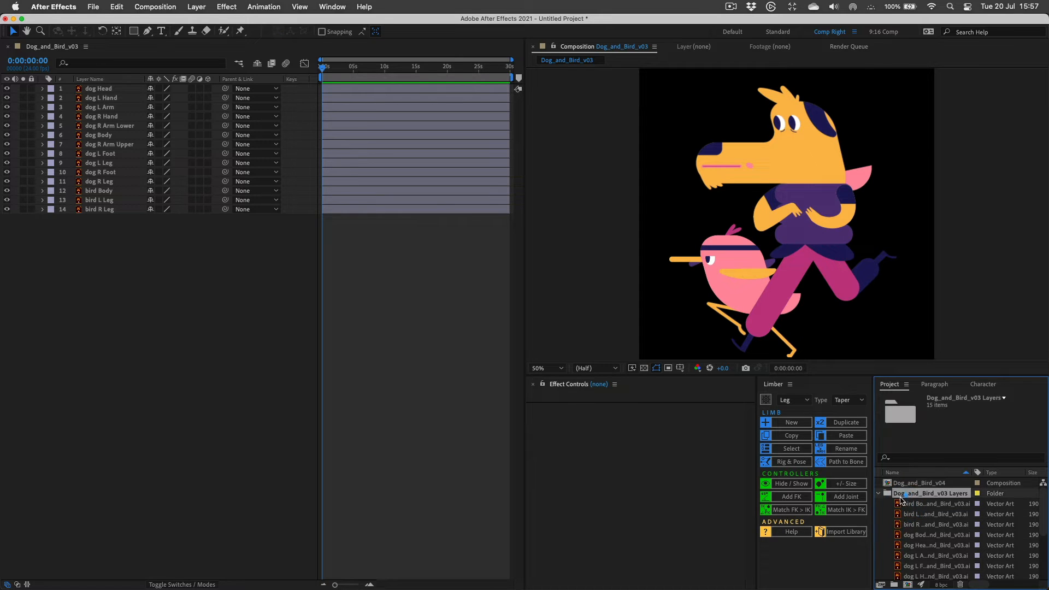
{"action": "left_click", "coordinate": [878, 494]}
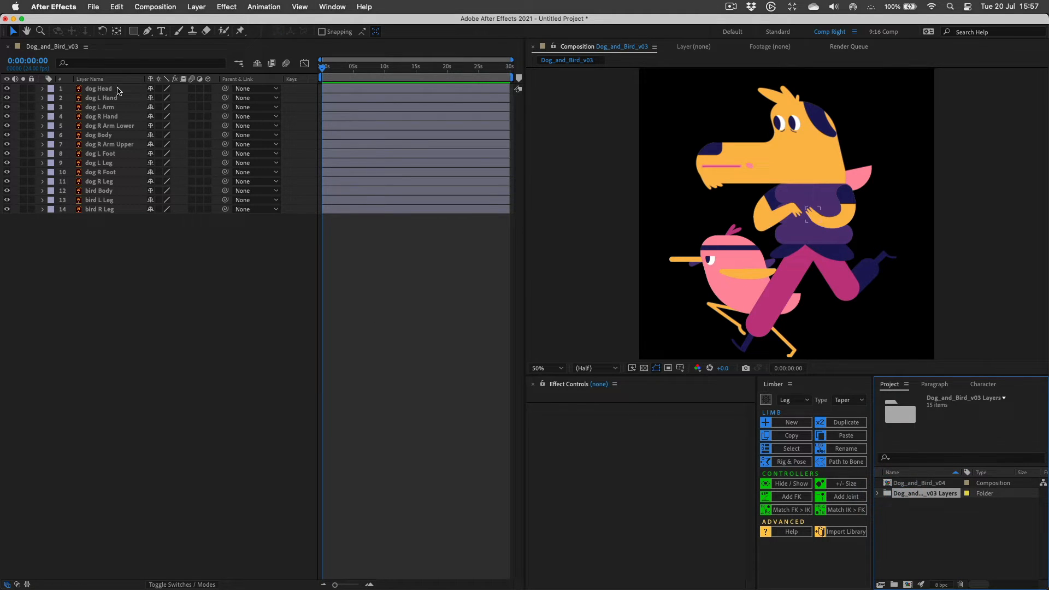
Open the Dog_and_Bird_v04 composition and close the Dog_and_Bird_v03 timeline after looking through its top layers.
{"action": "double_click", "coordinate": [918, 484]}
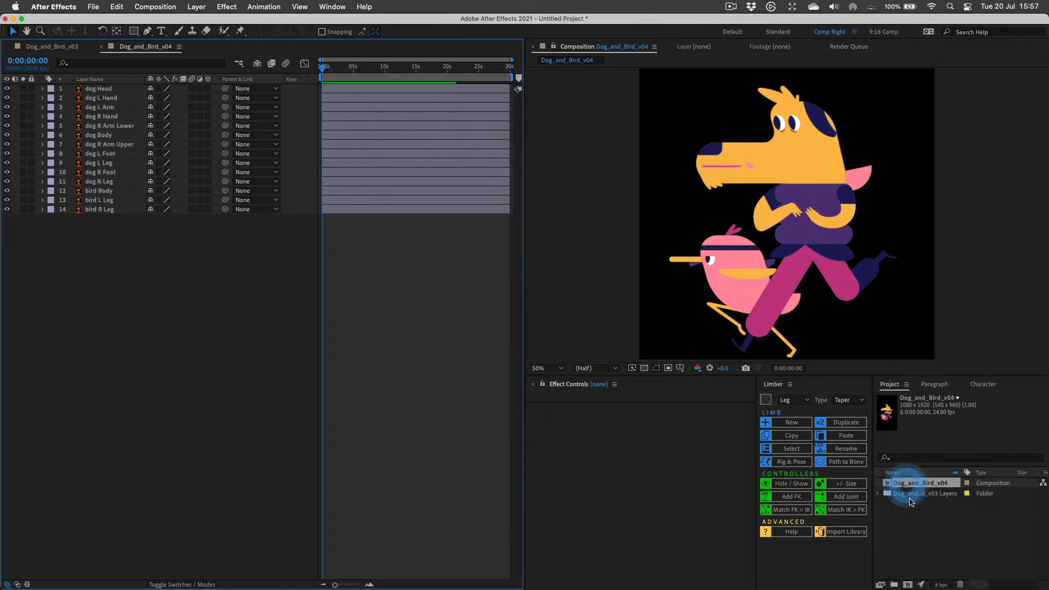
{"action": "left_click", "coordinate": [59, 47]}
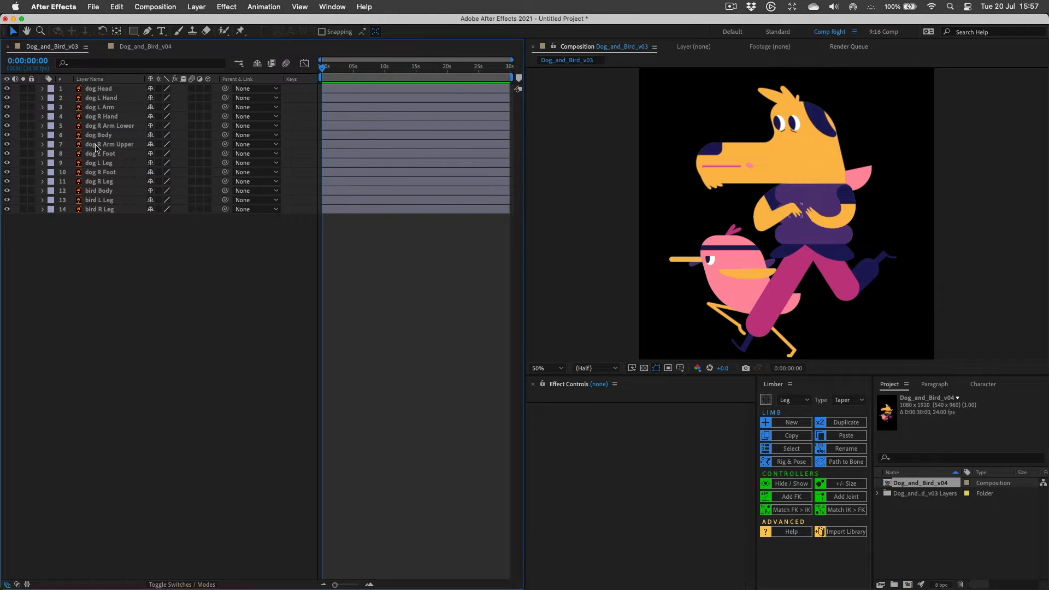
{"action": "left_click", "coordinate": [100, 88]}
{"action": "left_click", "coordinate": [101, 98]}
{"action": "left_click", "coordinate": [100, 108]}
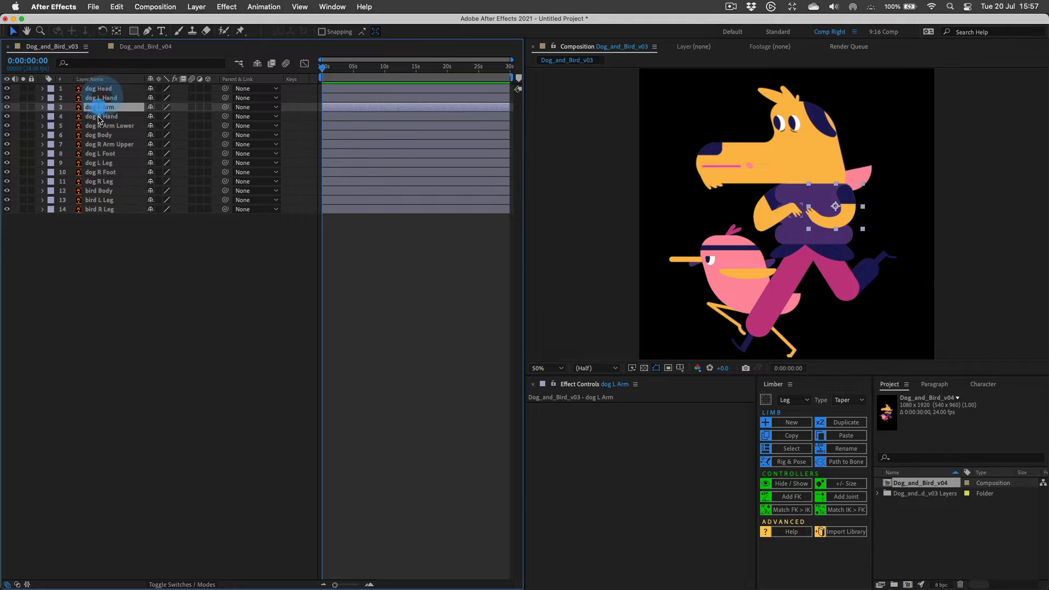
{"action": "left_click", "coordinate": [101, 117]}
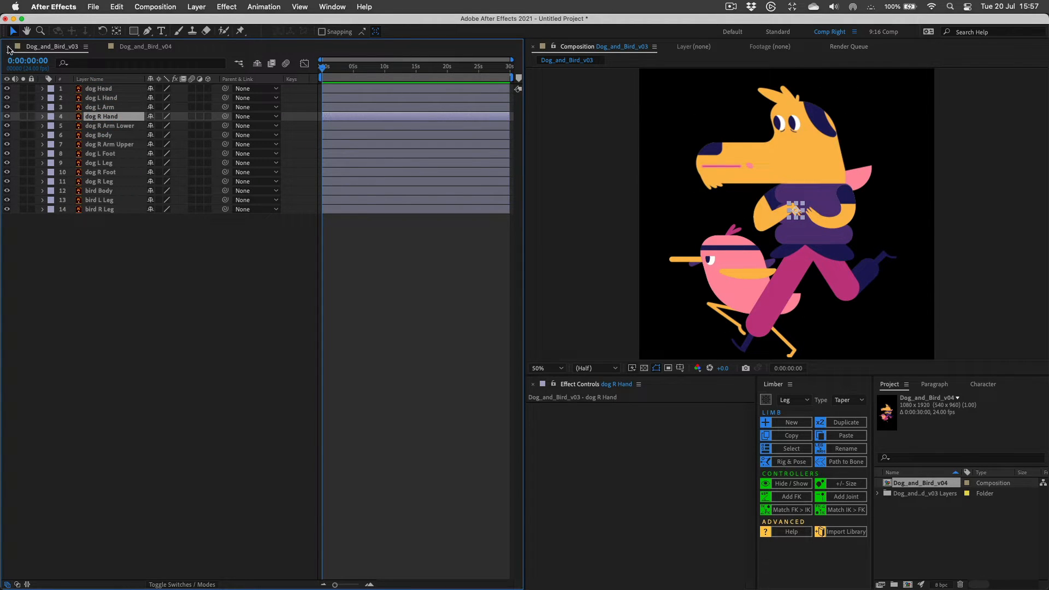
{"action": "left_click", "coordinate": [7, 48]}
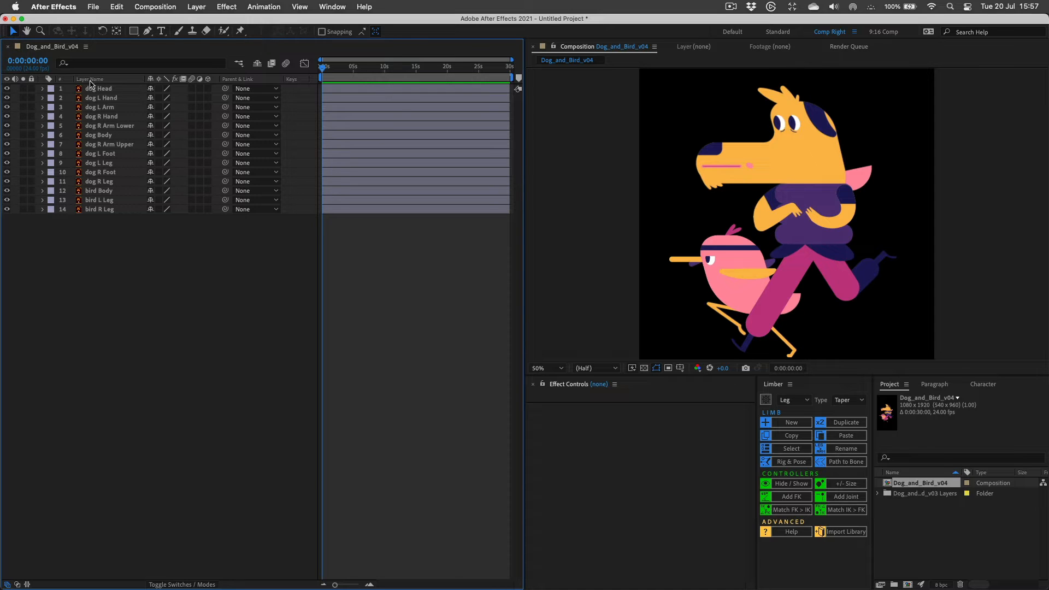
{"action": "left_click", "coordinate": [942, 486]}
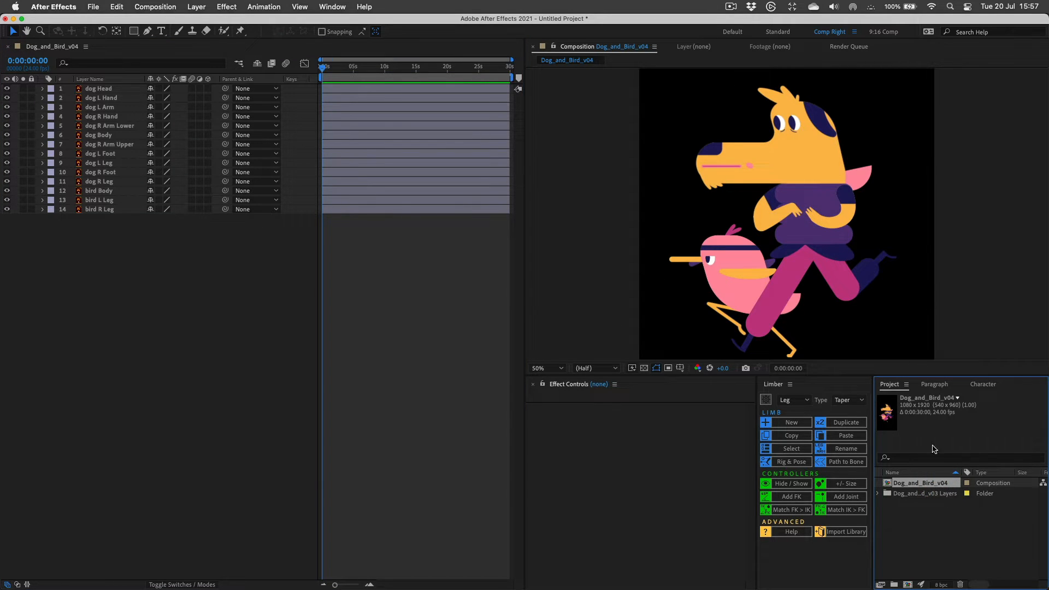
Rename the Dog_and_Bird_v04 composition as "Dog_and_Bird_v03 copy".
{"action": "key", "text": "Return"}
{"action": "key", "text": "Right"}
{"action": "key", "text": "BackSpace"}
{"action": "type", "text": "3"}
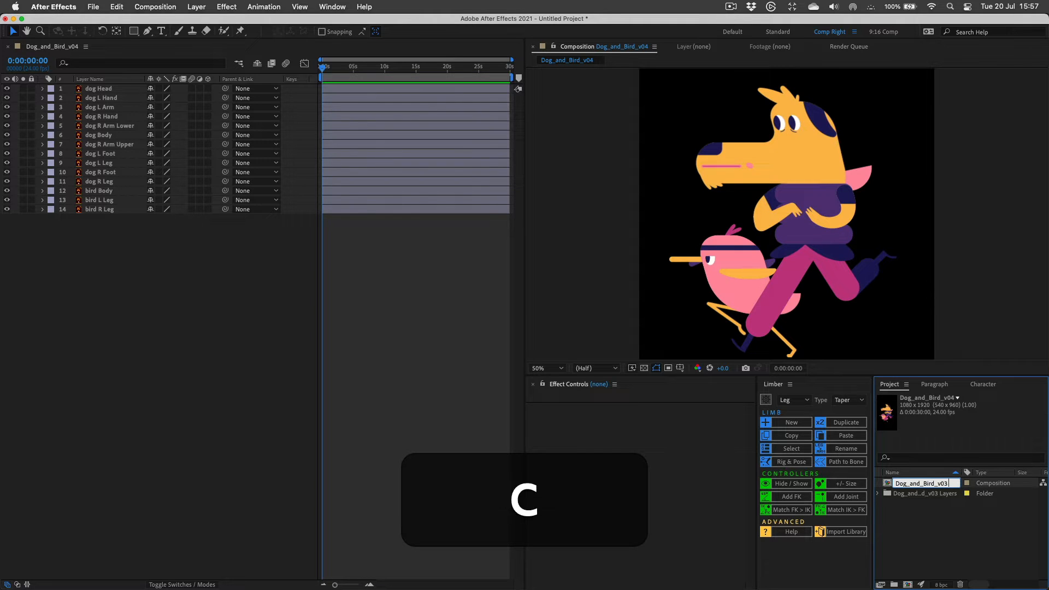
{"action": "type", "text": " copy"}
{"action": "key", "text": "Return"}
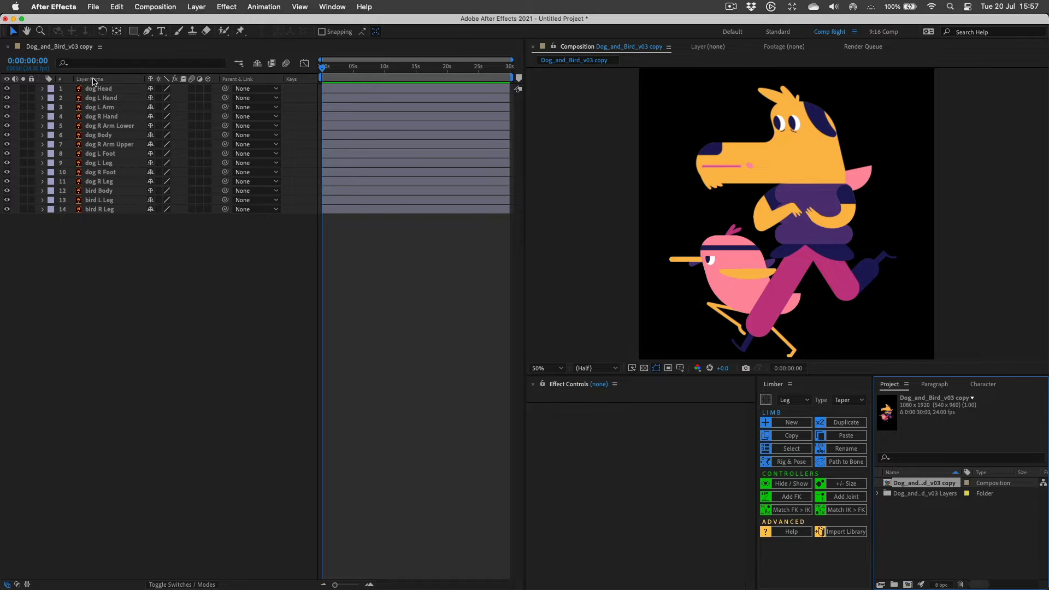
Enable continuous rasterization for every layer in the composition, from dog Head down to bird R Leg.
{"action": "left_click", "coordinate": [108, 210]}
{"action": "left_click", "coordinate": [108, 89]}
{"action": "left_click_drag", "start_coordinate": [159, 89], "coordinate": [161, 131]}
{"action": "left_click_drag", "start_coordinate": [161, 173], "coordinate": [160, 222]}
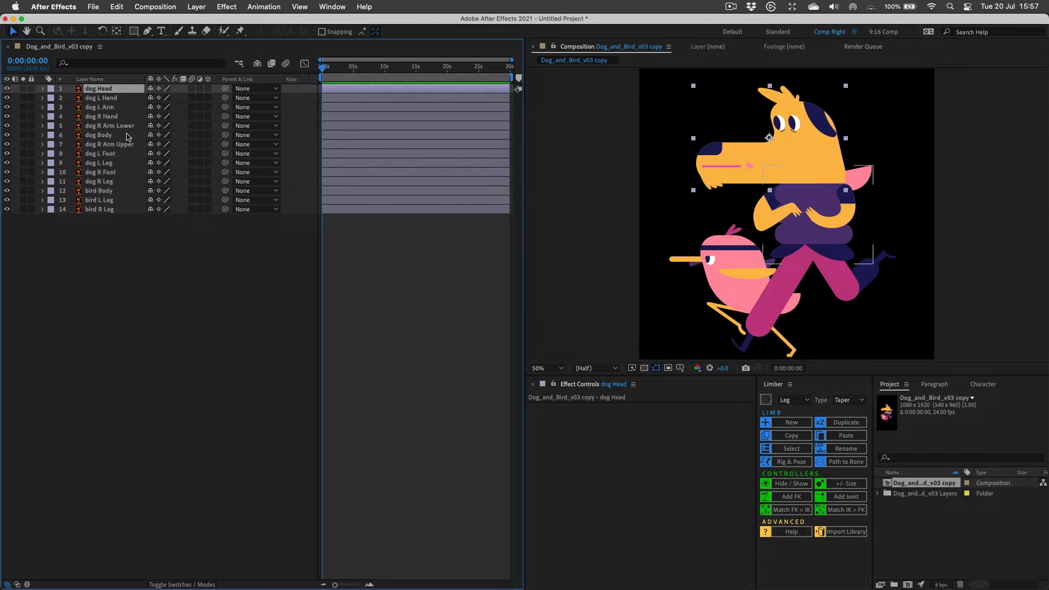
Move the A/V Features column behind the Parent & Link and Keys columns, and solo the dog L Leg layer.
{"action": "left_click_drag", "start_coordinate": [17, 81], "coordinate": [306, 85]}
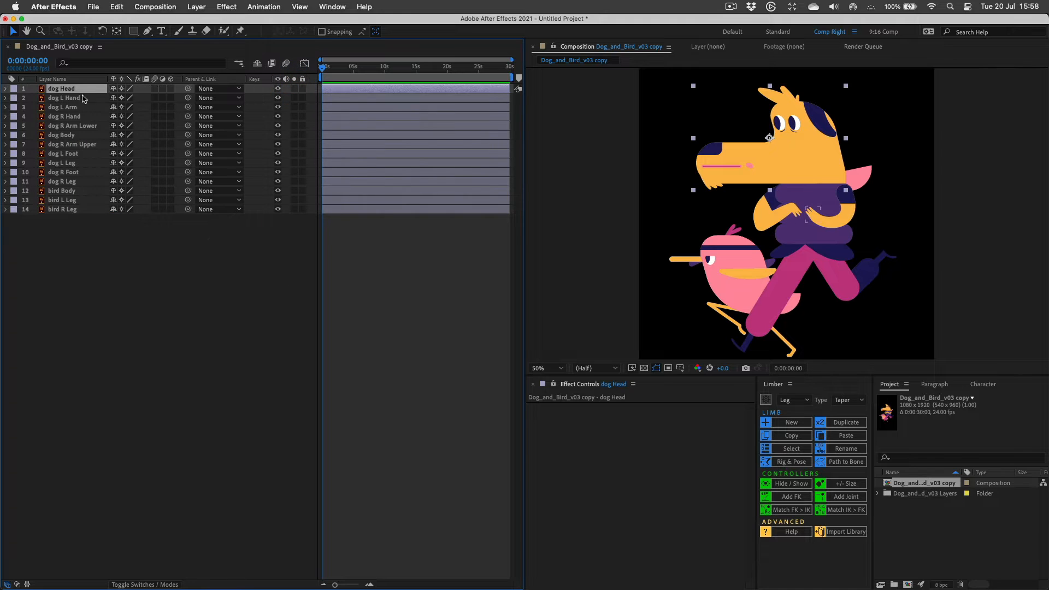
{"action": "left_click", "coordinate": [69, 163]}
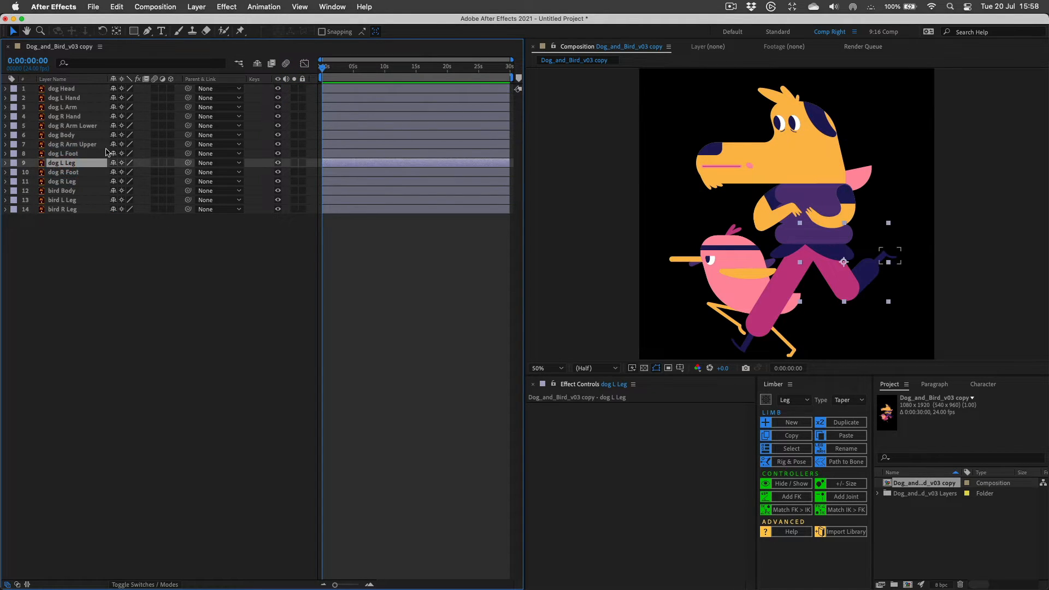
{"action": "left_click", "coordinate": [295, 163]}
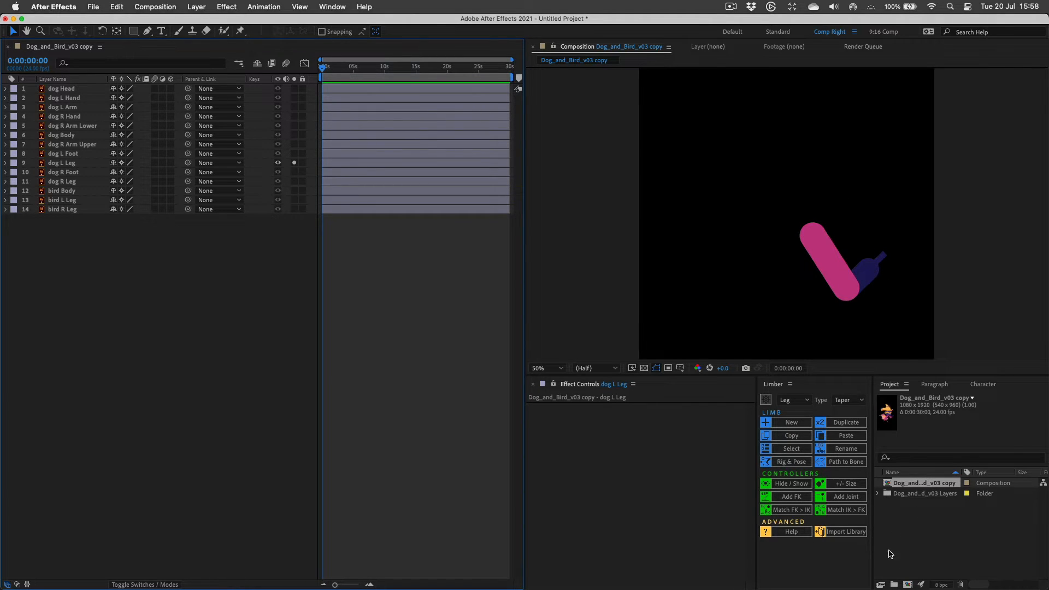
Import Limb Library.aep into the project through Limber.
{"action": "left_click", "coordinate": [847, 532]}
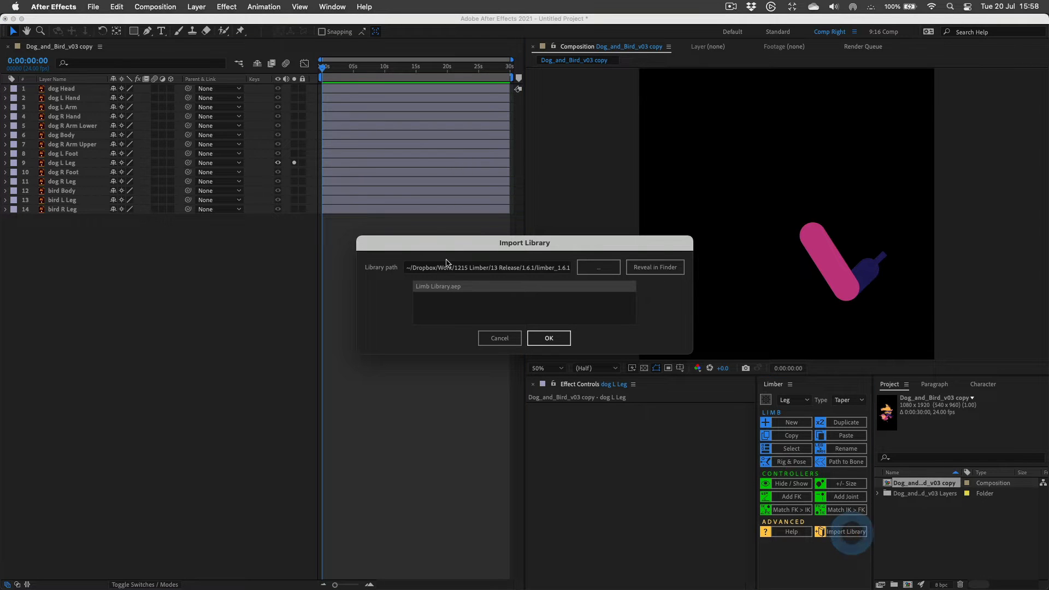
{"action": "left_click", "coordinate": [436, 287]}
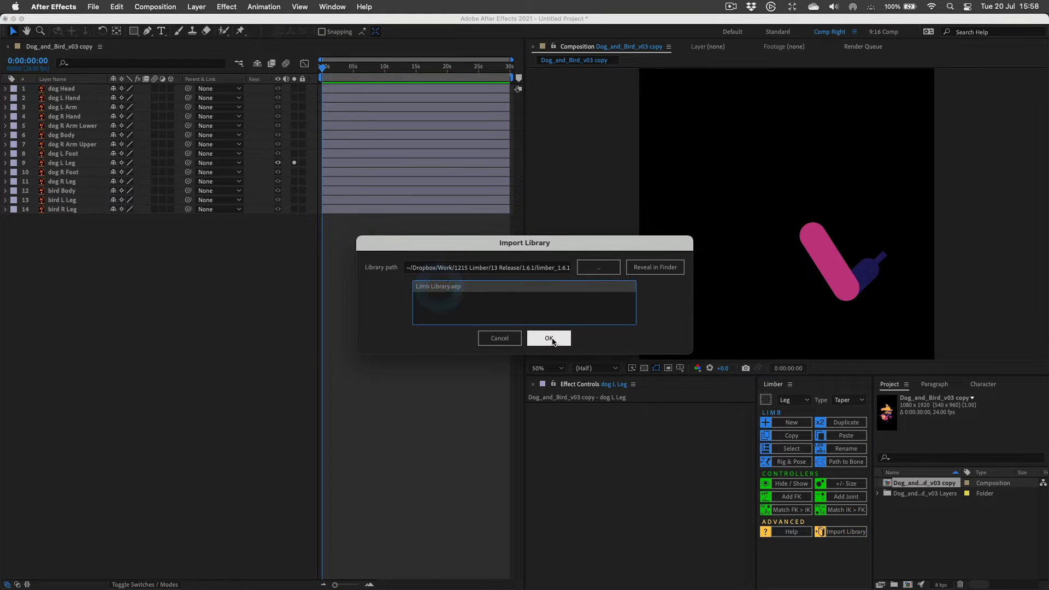
{"action": "left_click", "coordinate": [548, 338]}
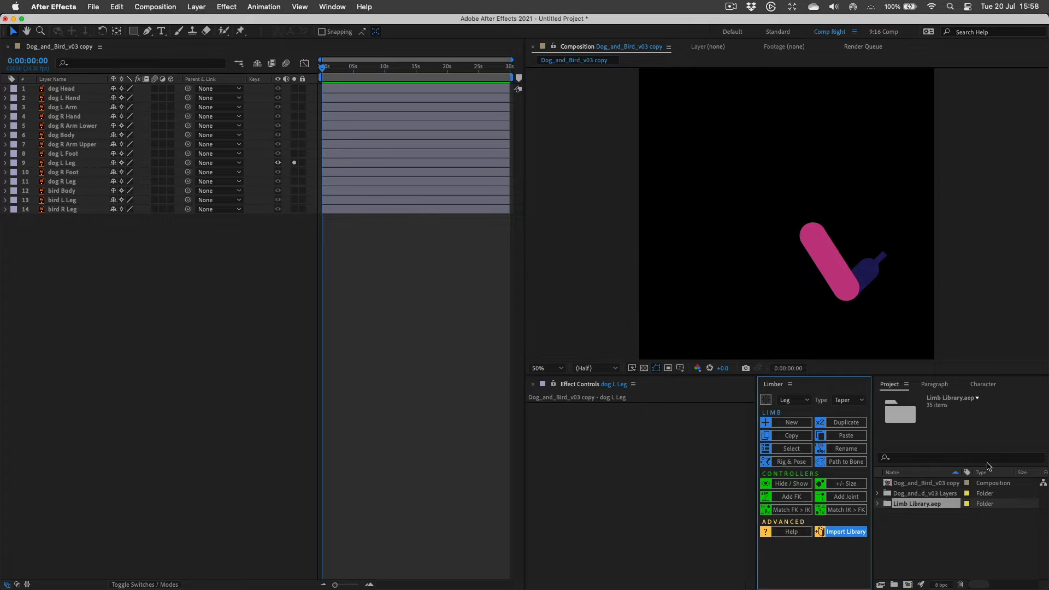
Open the 3 Part Bone with Foot composition from the Bone Based folder of the Limb Library.
{"action": "left_click", "coordinate": [878, 504]}
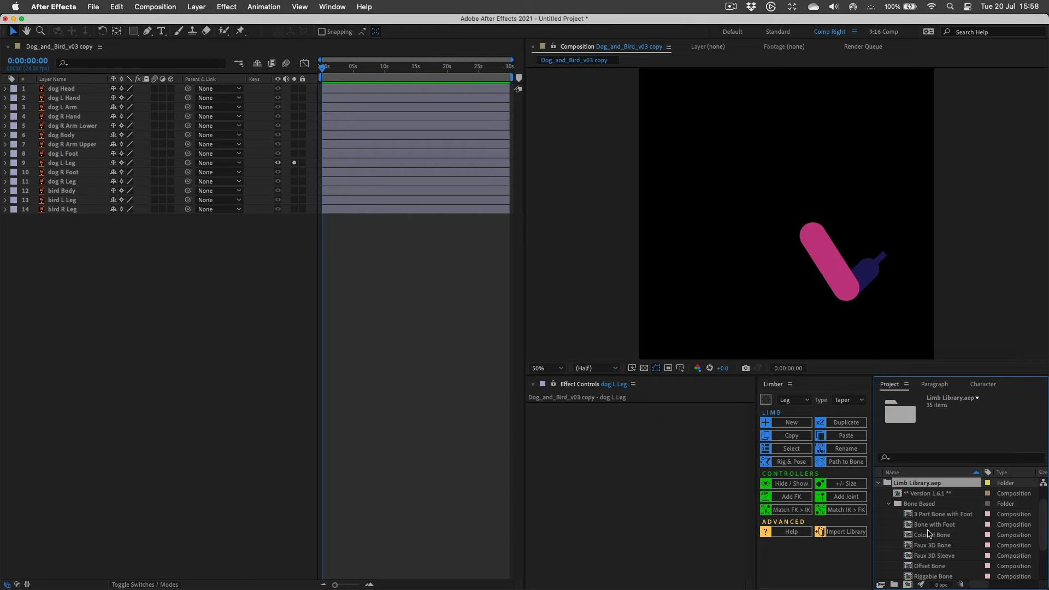
{"action": "left_click", "coordinate": [917, 505]}
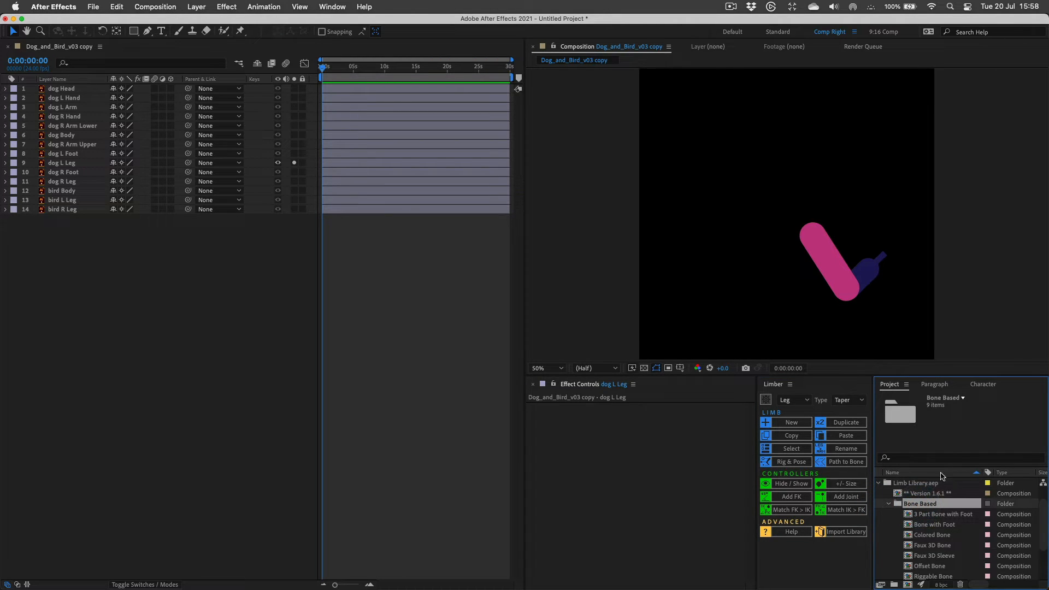
{"action": "left_click", "coordinate": [934, 515]}
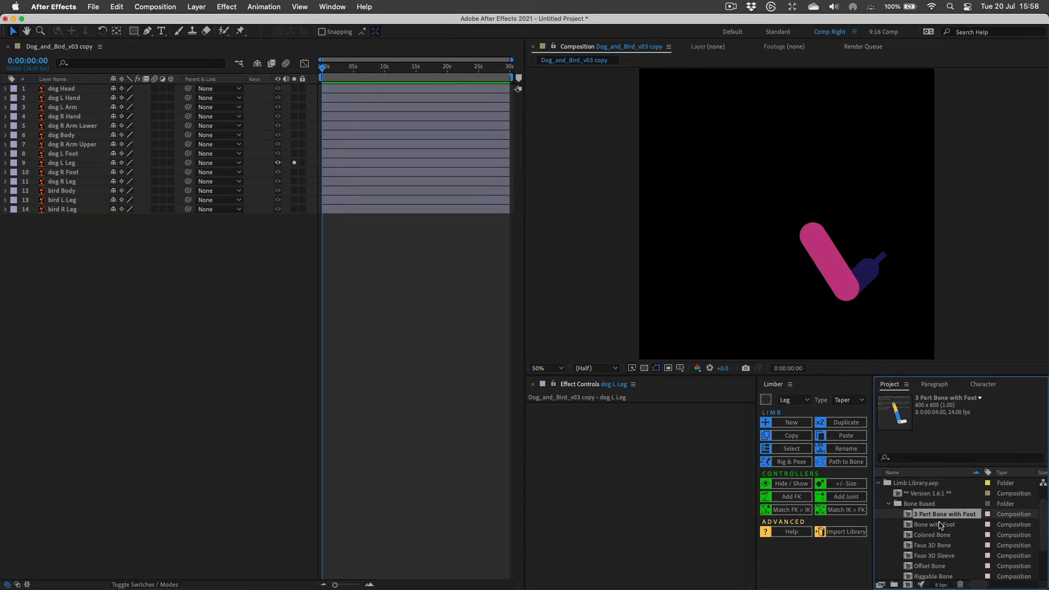
{"action": "double_click", "coordinate": [909, 516]}
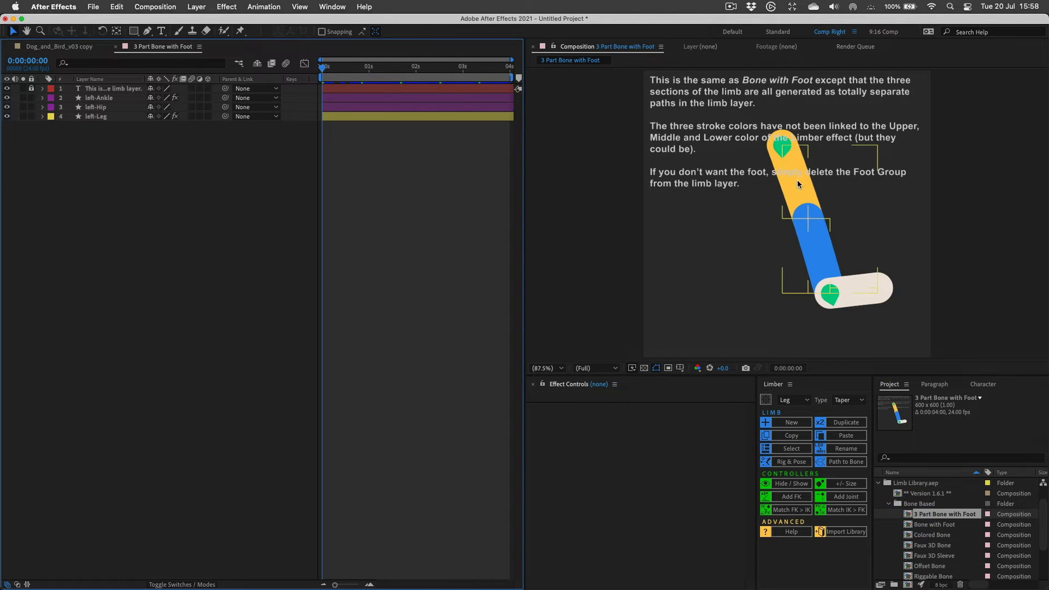
Scrub the 3 Part Bone with Foot animation to 0:00:01:17 and temporarily solo the left-Leg layer to examine the limb.
{"action": "left_click_drag", "start_coordinate": [344, 70], "coordinate": [402, 68]}
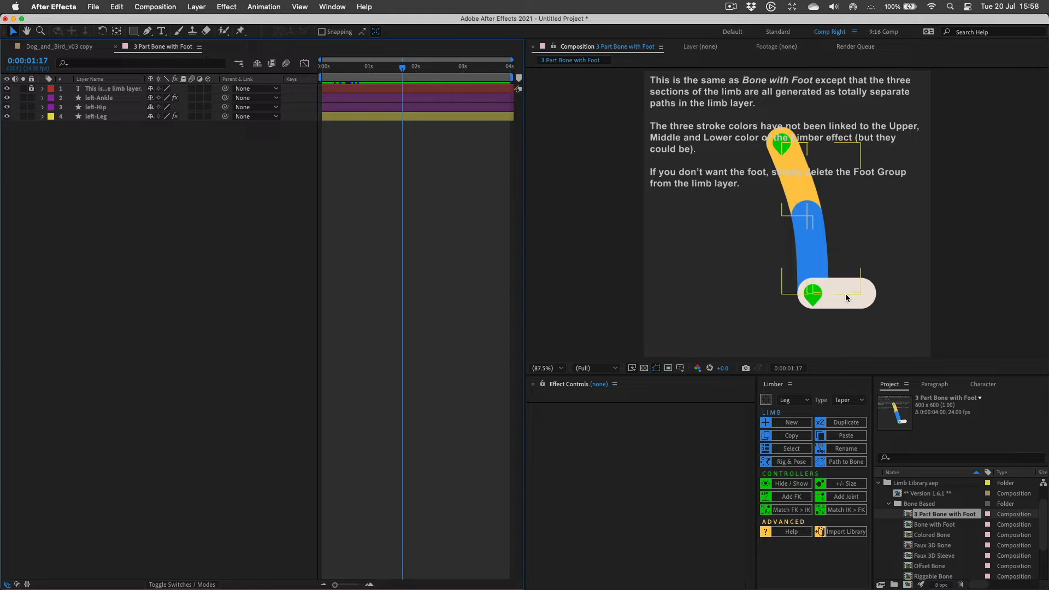
{"action": "left_click", "coordinate": [359, 117]}
{"action": "left_click", "coordinate": [23, 116]}
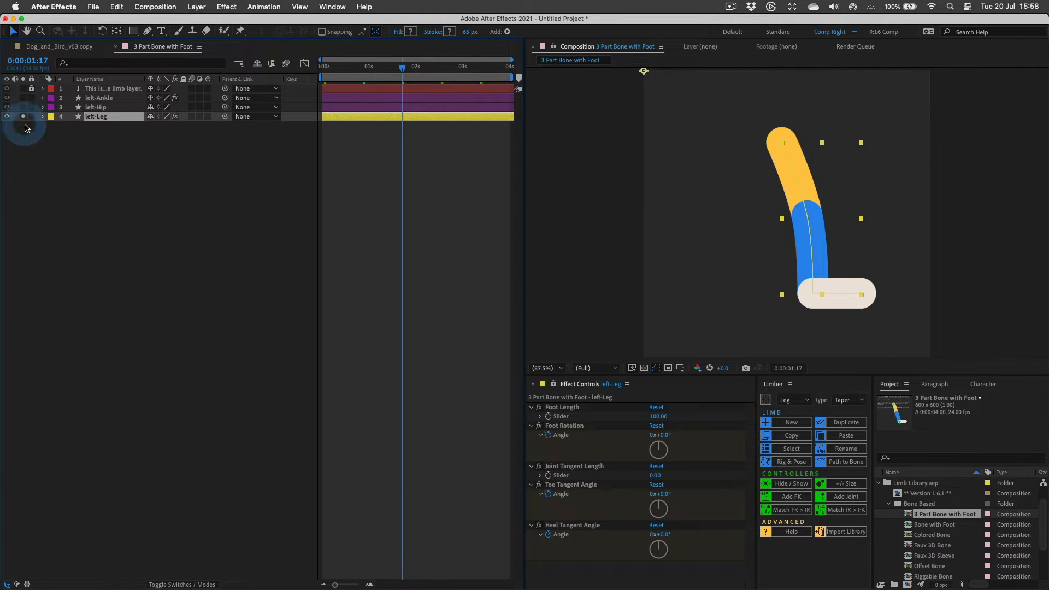
{"action": "left_click", "coordinate": [23, 117]}
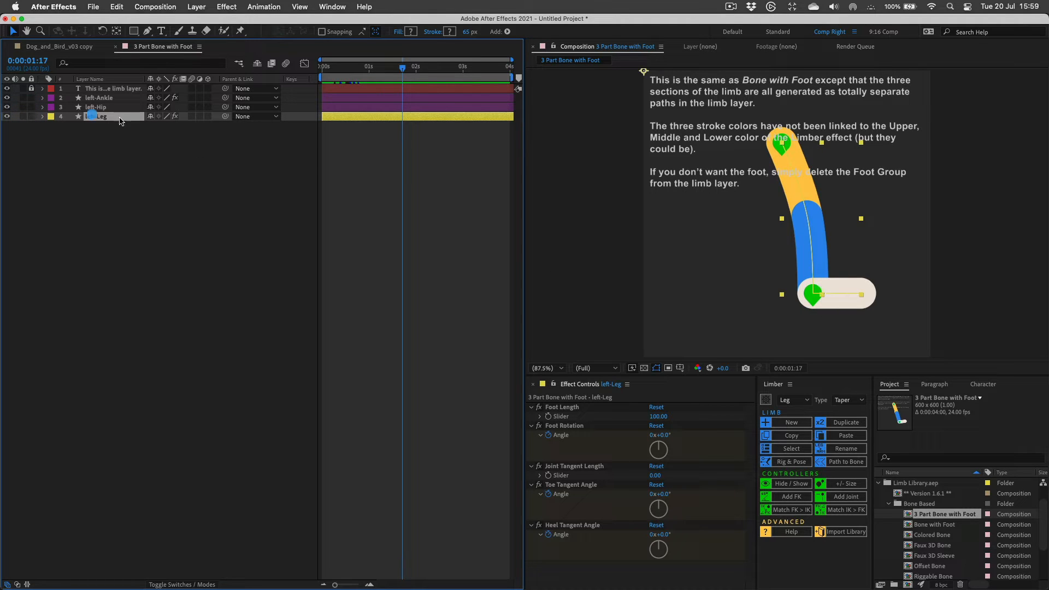
Delete the Foot group from the Limb contents of the left-Leg layer.
{"action": "left_click", "coordinate": [93, 117]}
{"action": "left_click", "coordinate": [43, 117]}
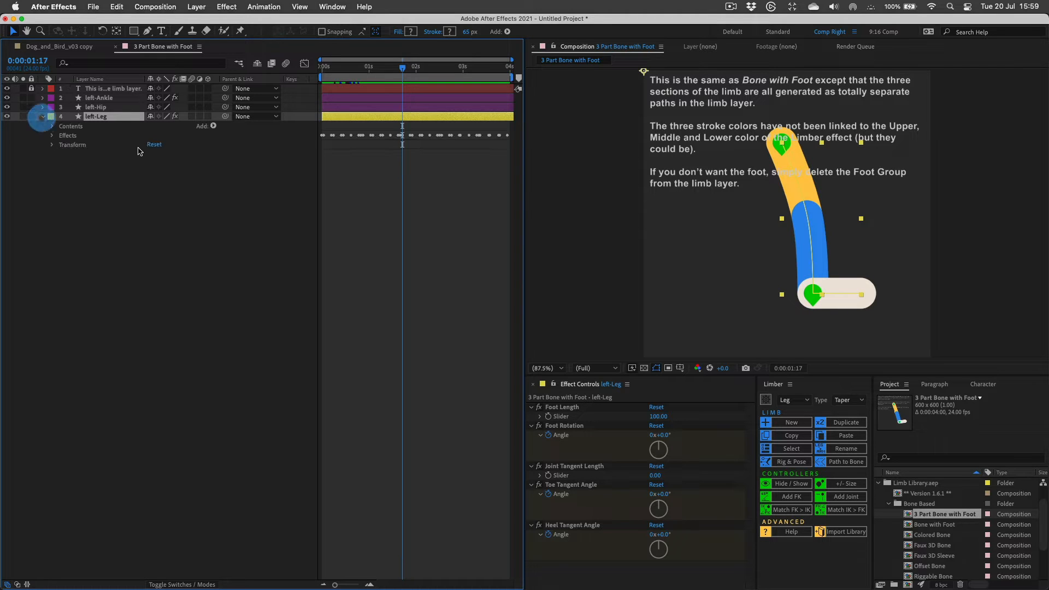
{"action": "left_click", "coordinate": [52, 126]}
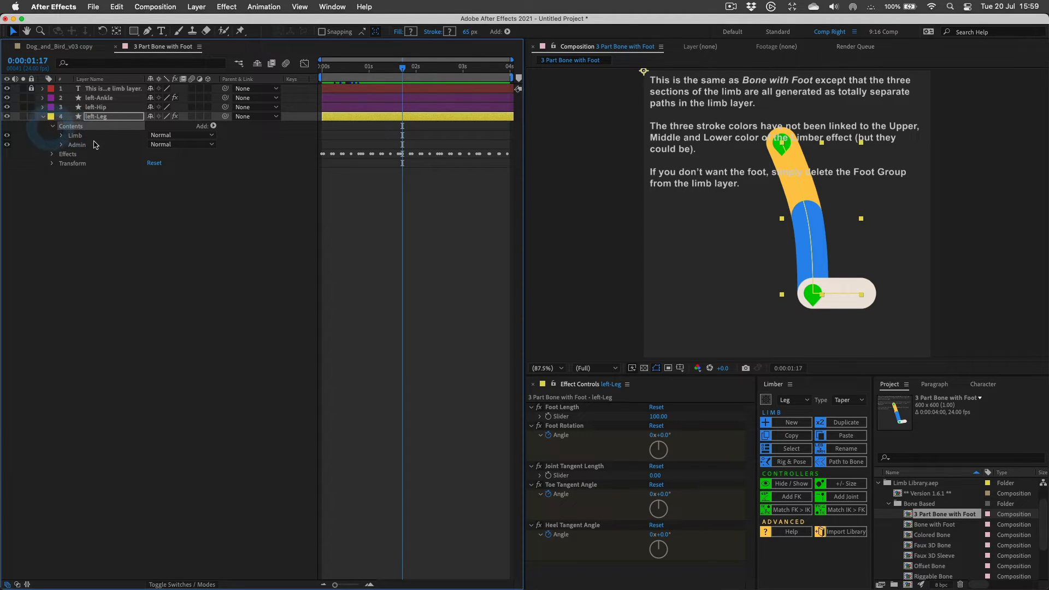
{"action": "left_click", "coordinate": [69, 136]}
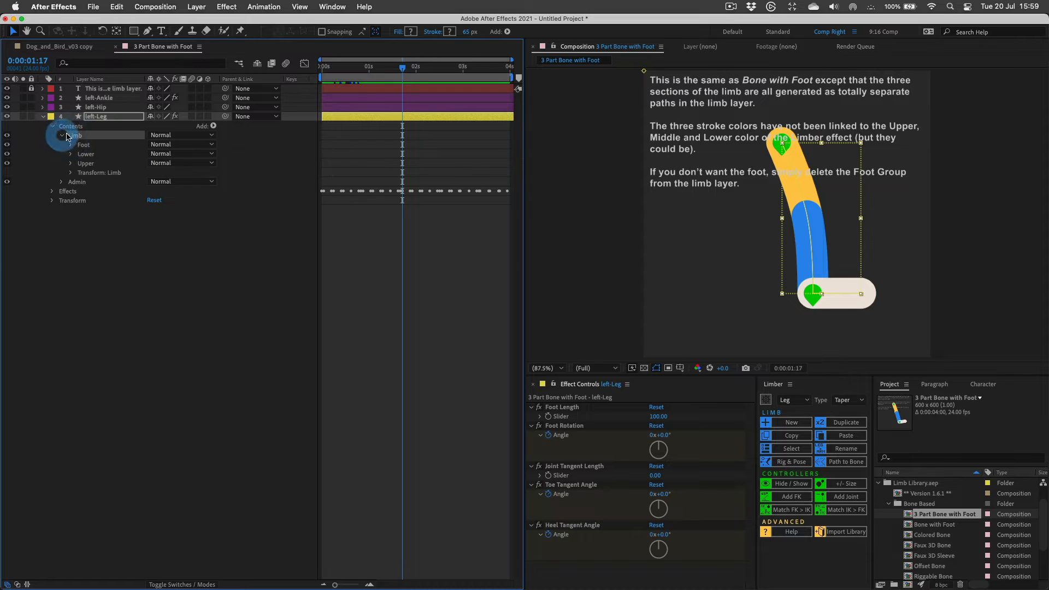
{"action": "left_click", "coordinate": [62, 135]}
{"action": "left_click", "coordinate": [84, 145]}
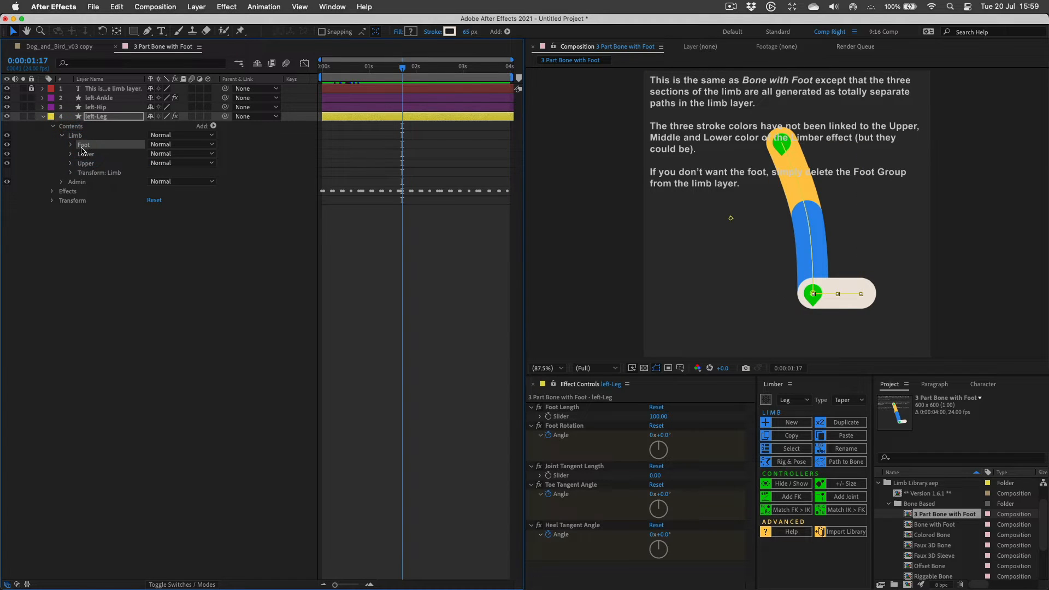
{"action": "key", "text": "Delete"}
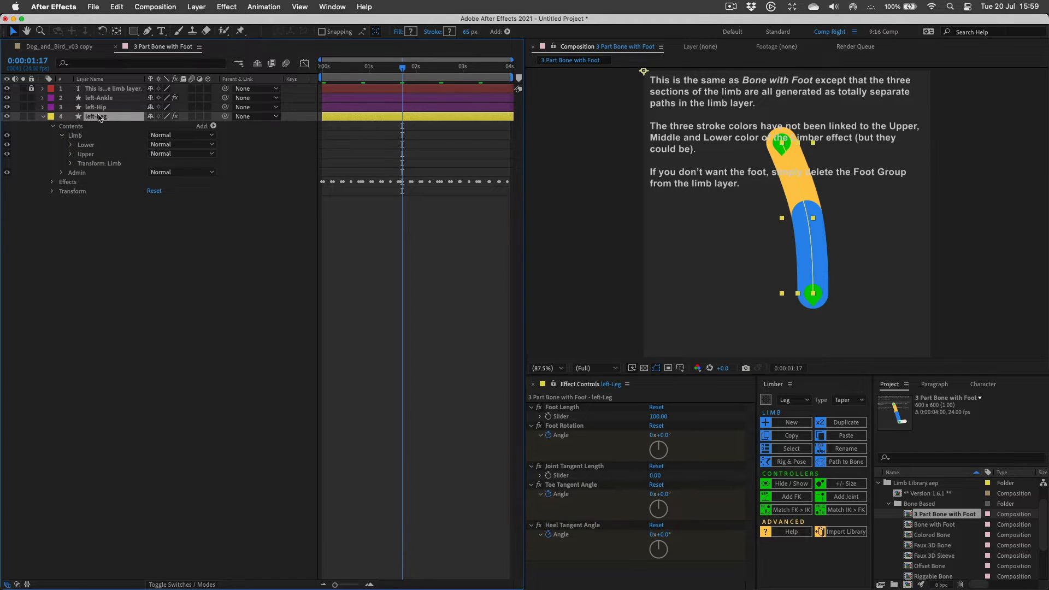
Delete all the left-Leg effects from Foot Length through Heel Tangent Angle.
{"action": "left_click", "coordinate": [91, 118]}
{"action": "left_click", "coordinate": [567, 528]}
{"action": "left_click", "coordinate": [563, 407], "text": "shift"}
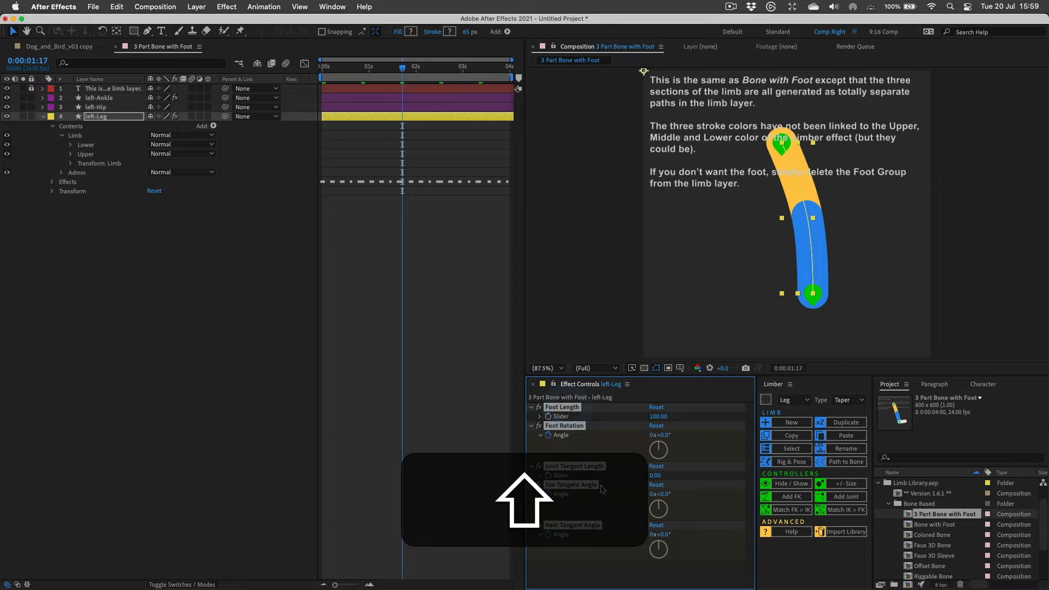
{"action": "key", "text": "BackSpace"}
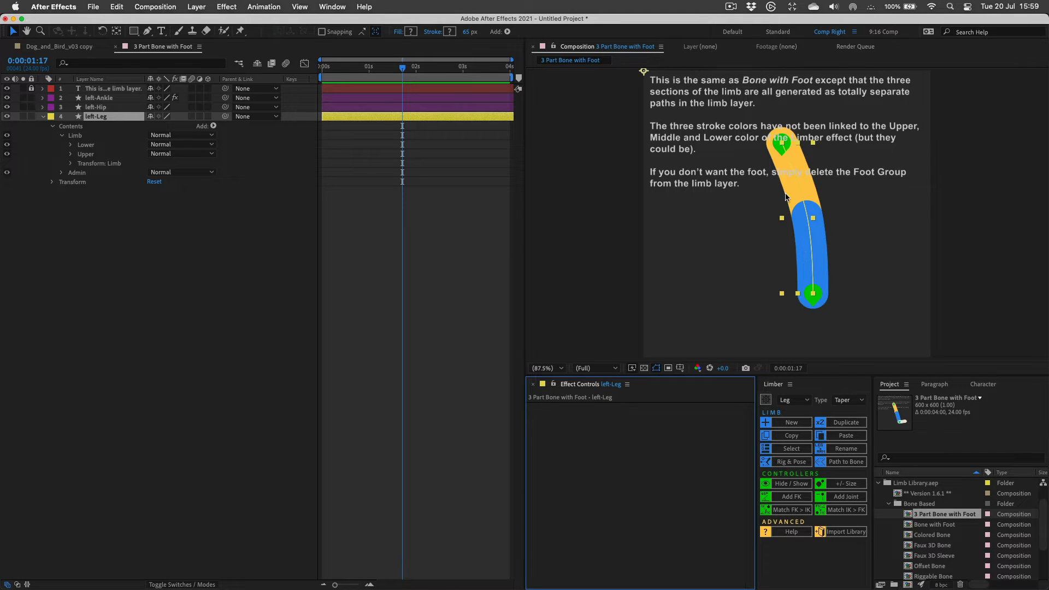
Examine the left-Leg layer's Lower and Upper groups, briefly hiding the Lower one.
{"action": "left_click", "coordinate": [85, 145]}
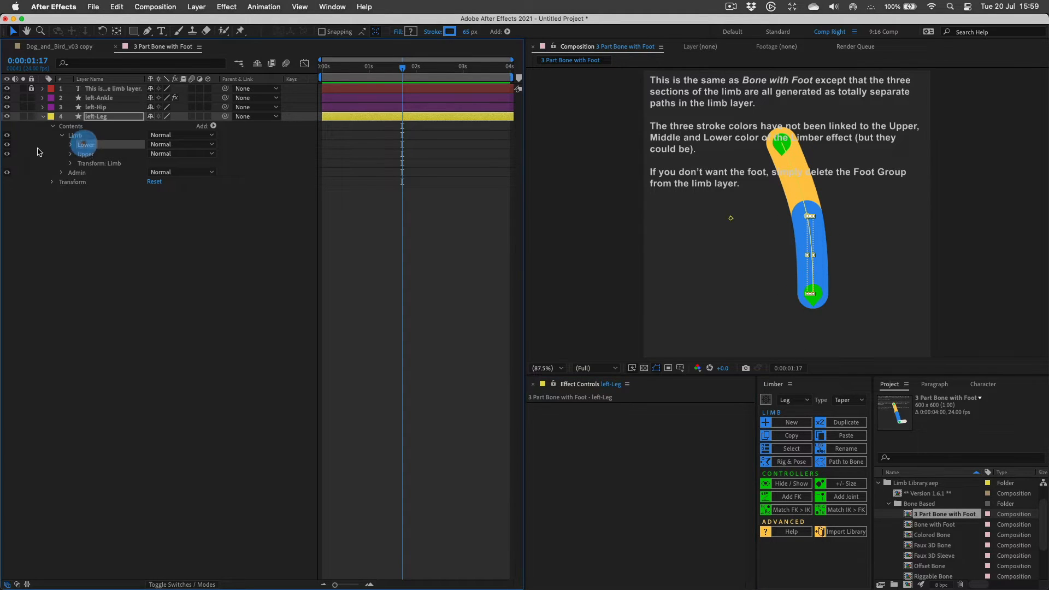
{"action": "left_click", "coordinate": [85, 155]}
{"action": "left_click", "coordinate": [8, 145]}
{"action": "left_click", "coordinate": [7, 145]}
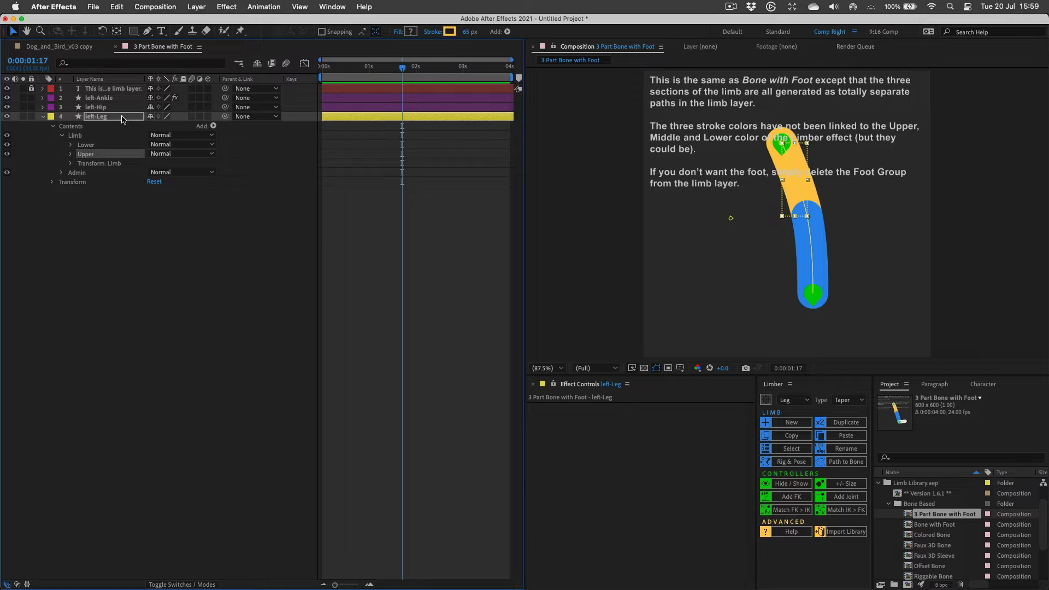
Return to the Dog_and_Bird_v03 copy composition and draw a three-point Pen path along the dog's left leg, through hip, knee and ankle.
{"action": "left_click", "coordinate": [63, 47]}
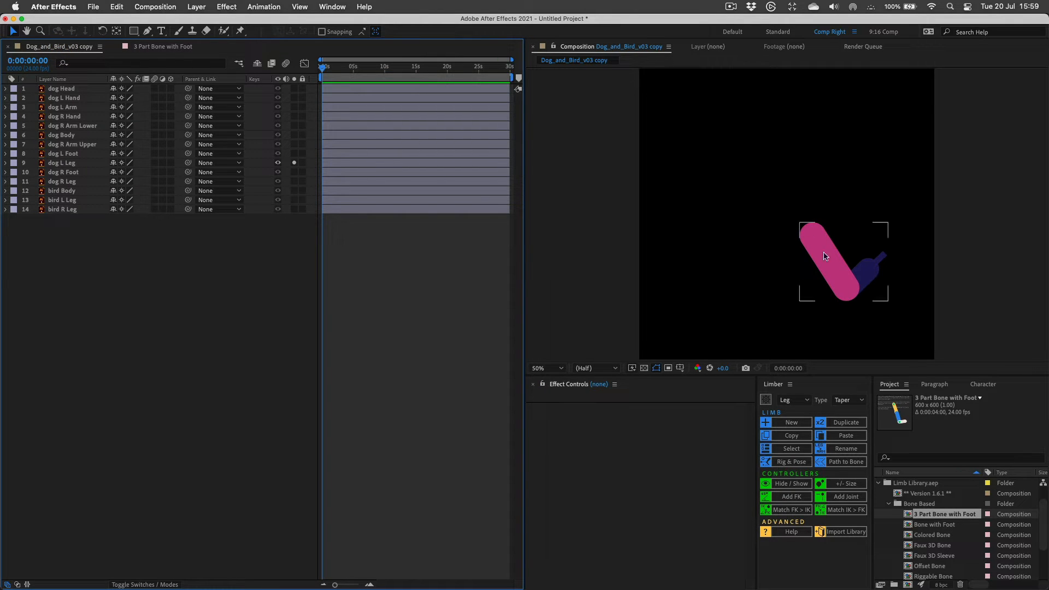
{"action": "left_click", "coordinate": [148, 31]}
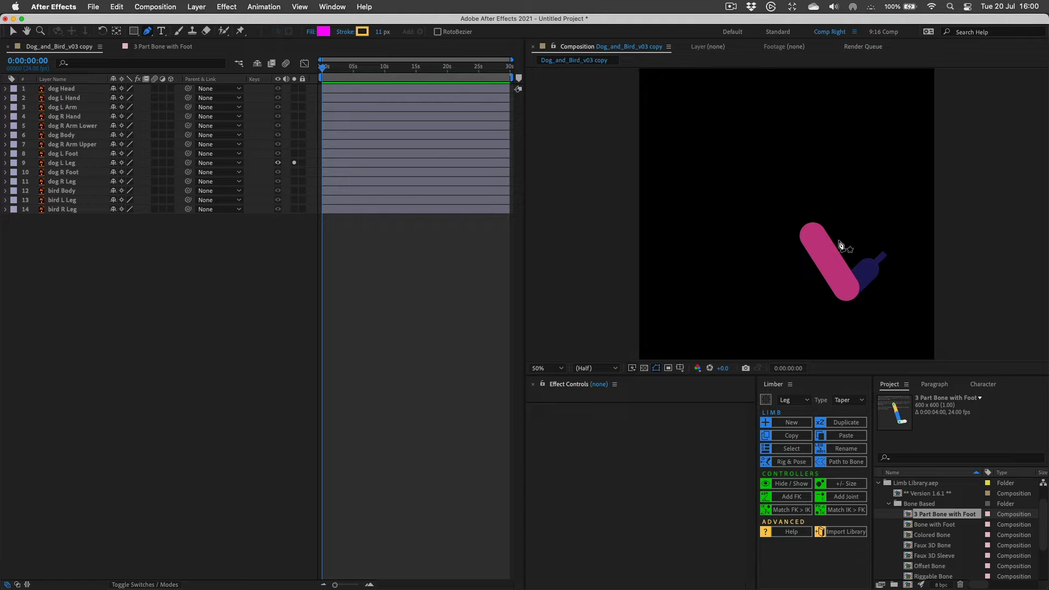
{"action": "key", "text": "."}
{"action": "key", "text": "space"}
{"action": "left_click_drag", "start_coordinate": [830, 272], "coordinate": [725, 147]}
{"action": "left_click", "coordinate": [697, 127]}
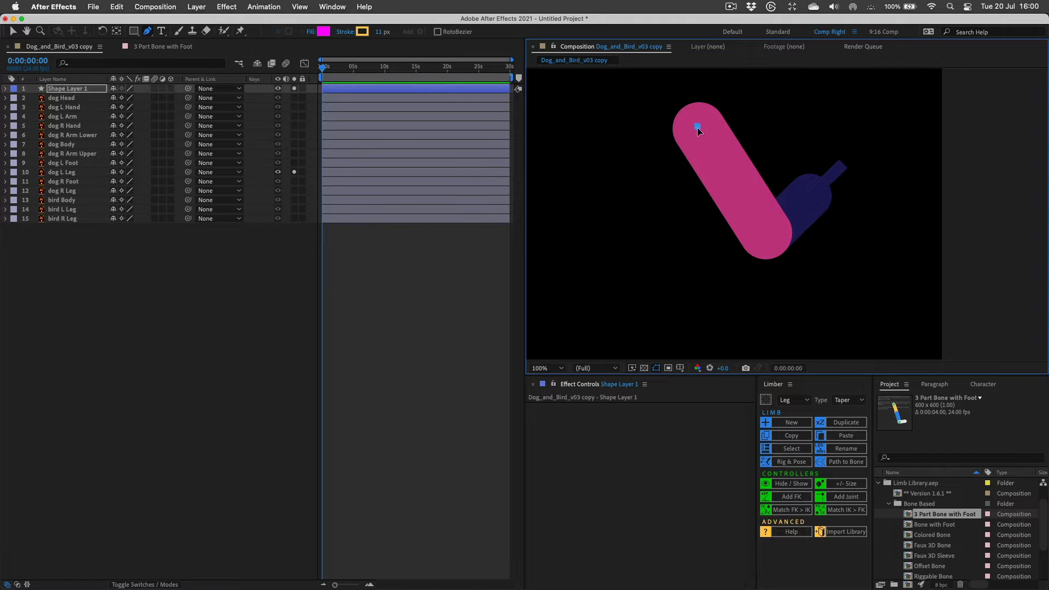
{"action": "left_click", "coordinate": [768, 241]}
{"action": "left_click", "coordinate": [845, 165]}
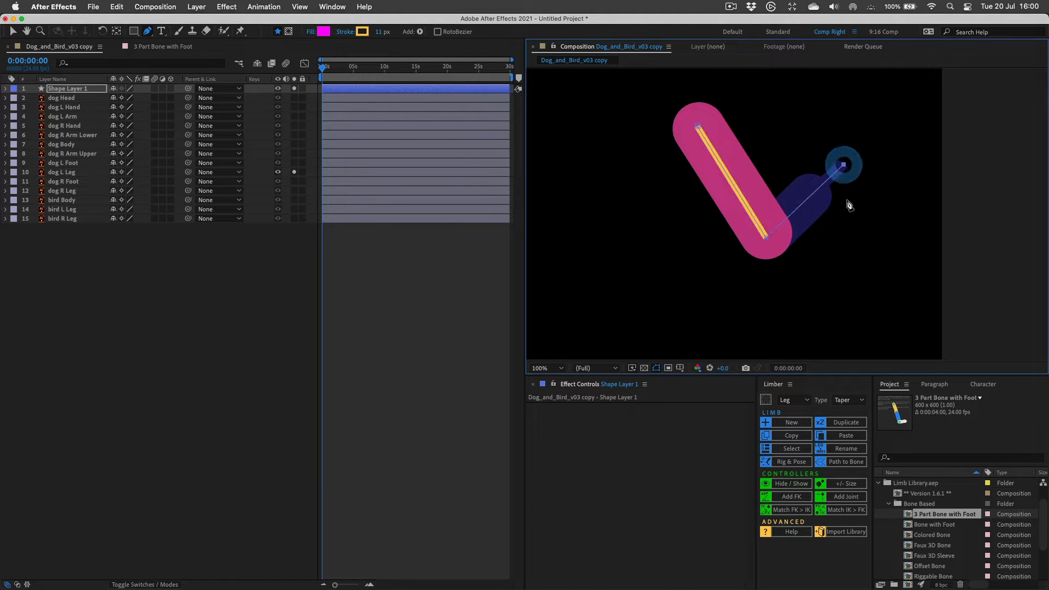
Remove the fill from the leg path's shape layer, keeping only its stroke.
{"action": "left_click", "coordinate": [77, 91]}
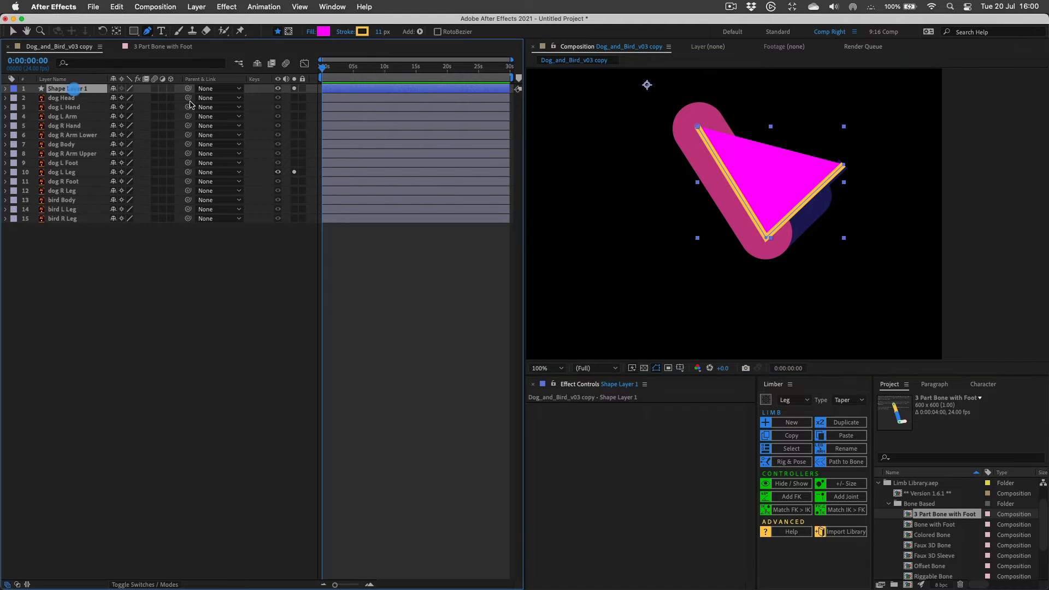
{"action": "key", "text": "u"}
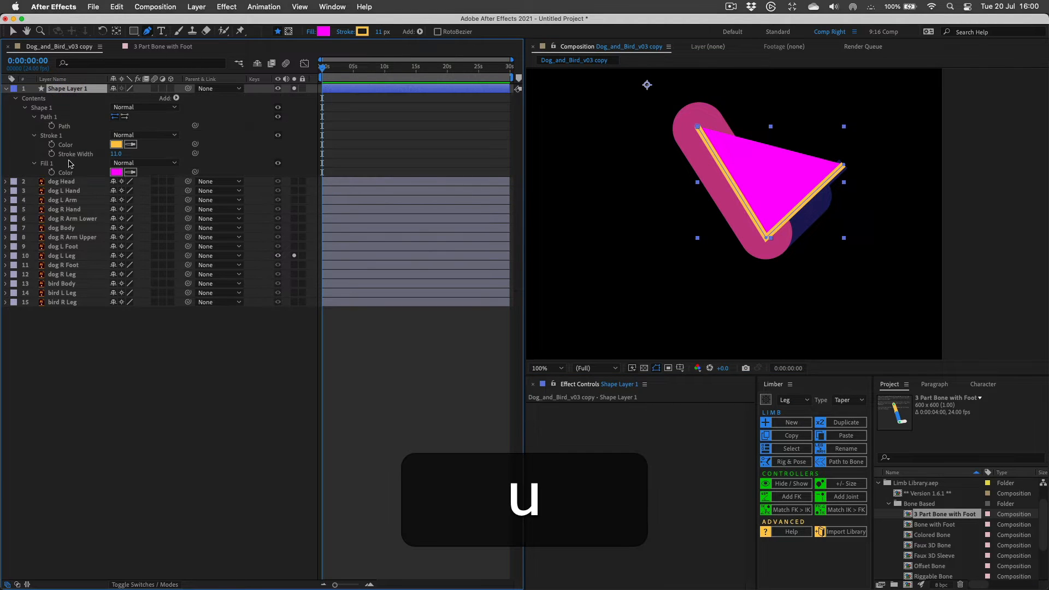
{"action": "left_click", "coordinate": [46, 163]}
{"action": "key", "text": "BackSpace"}
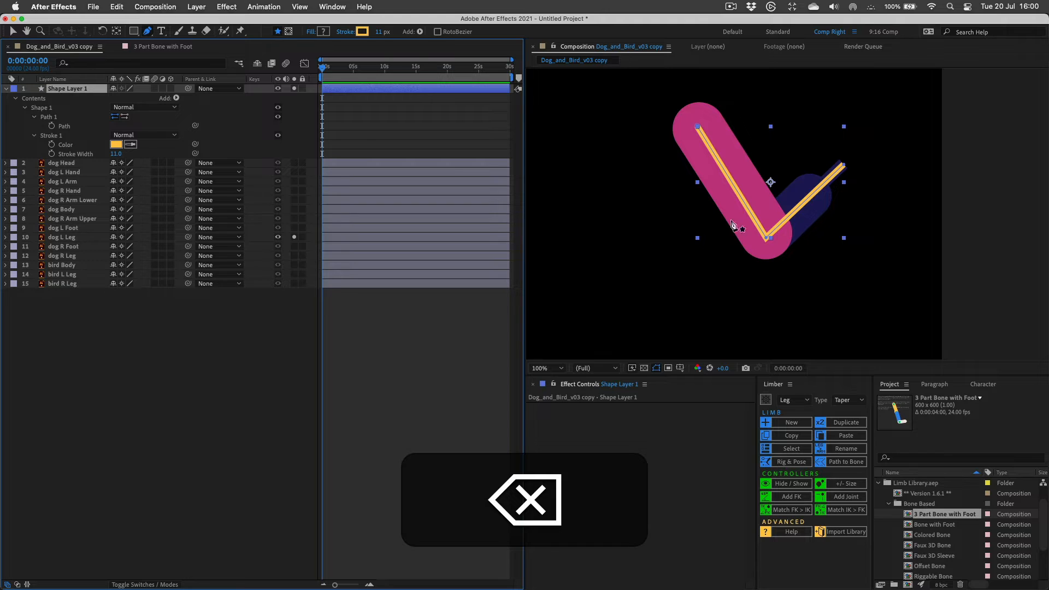
Fine-tune the knee and hip points of the leg path to the artwork's centre line and select its shape layer.
{"action": "left_click", "coordinate": [766, 236]}
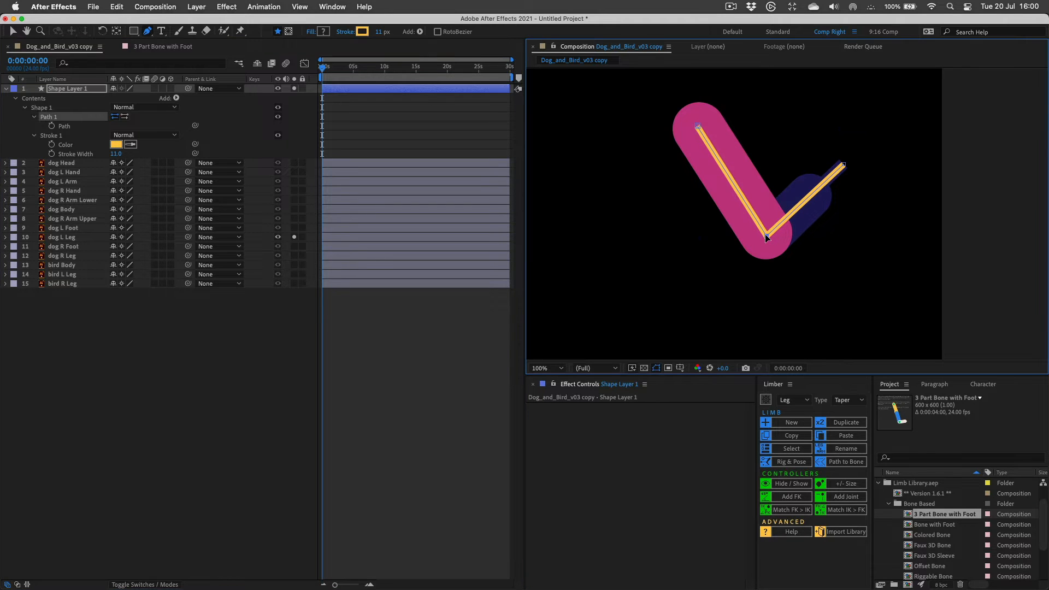
{"action": "left_click_drag", "start_coordinate": [766, 235], "coordinate": [766, 236]}
{"action": "left_click", "coordinate": [697, 125]}
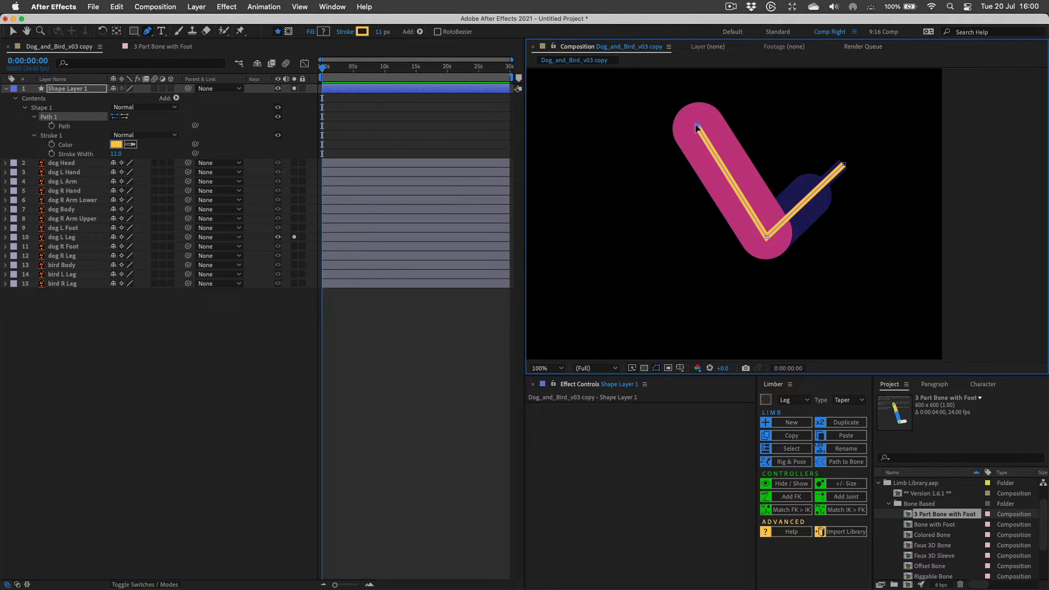
{"action": "left_click_drag", "start_coordinate": [697, 126], "coordinate": [695, 127]}
{"action": "left_click", "coordinate": [766, 235]}
{"action": "left_click", "coordinate": [78, 90]}
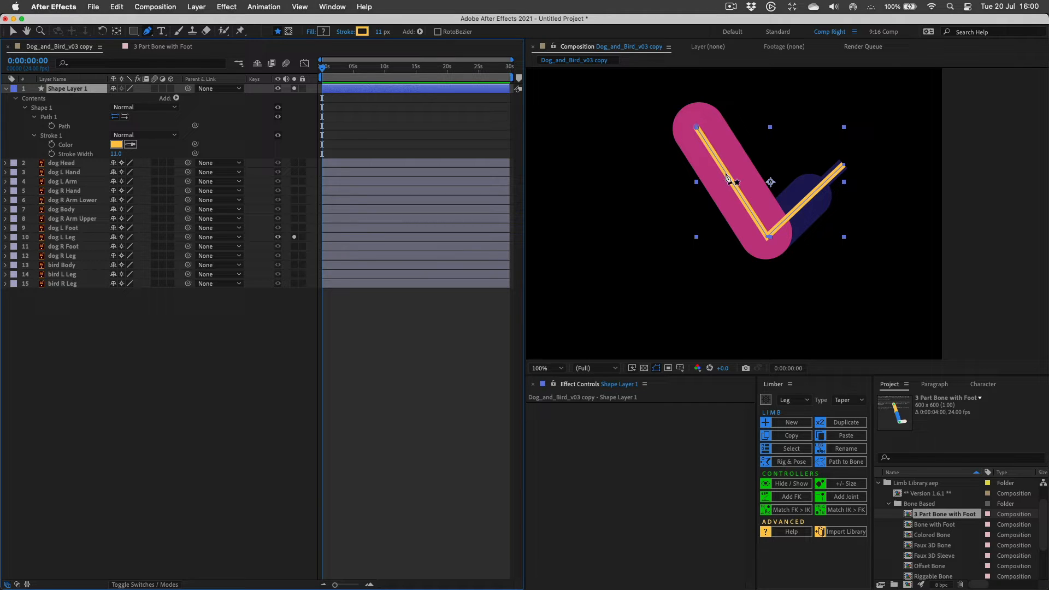
Convert the drawn leg path into a Limber bone limb named left, and briefly test its bend by moving the ankle controller.
{"action": "left_click", "coordinate": [846, 462]}
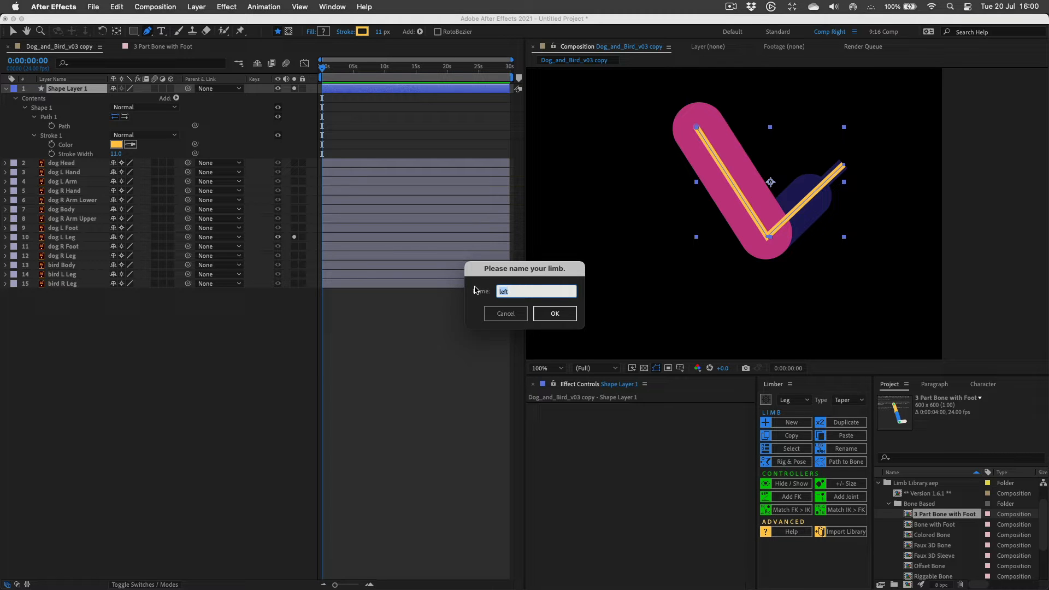
{"action": "left_click", "coordinate": [552, 313]}
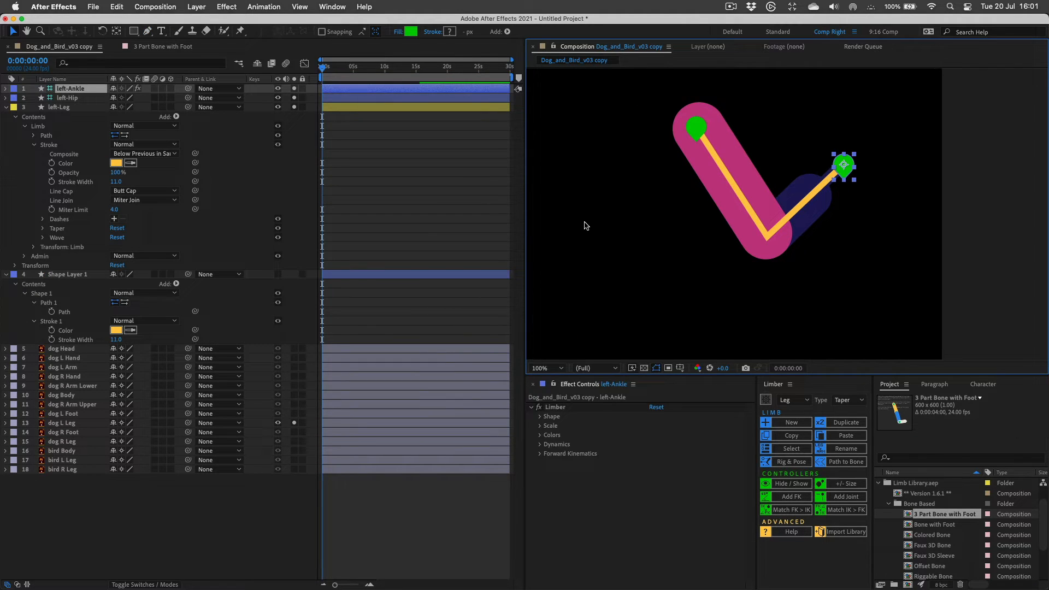
{"action": "left_click_drag", "start_coordinate": [845, 163], "coordinate": [801, 250]}
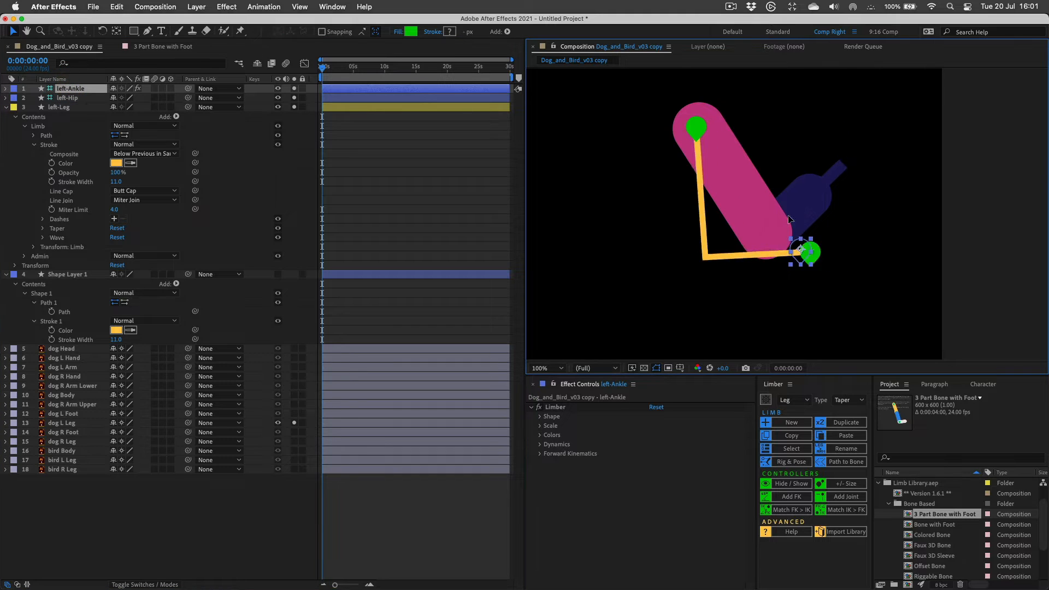
{"action": "key", "text": "super+z"}
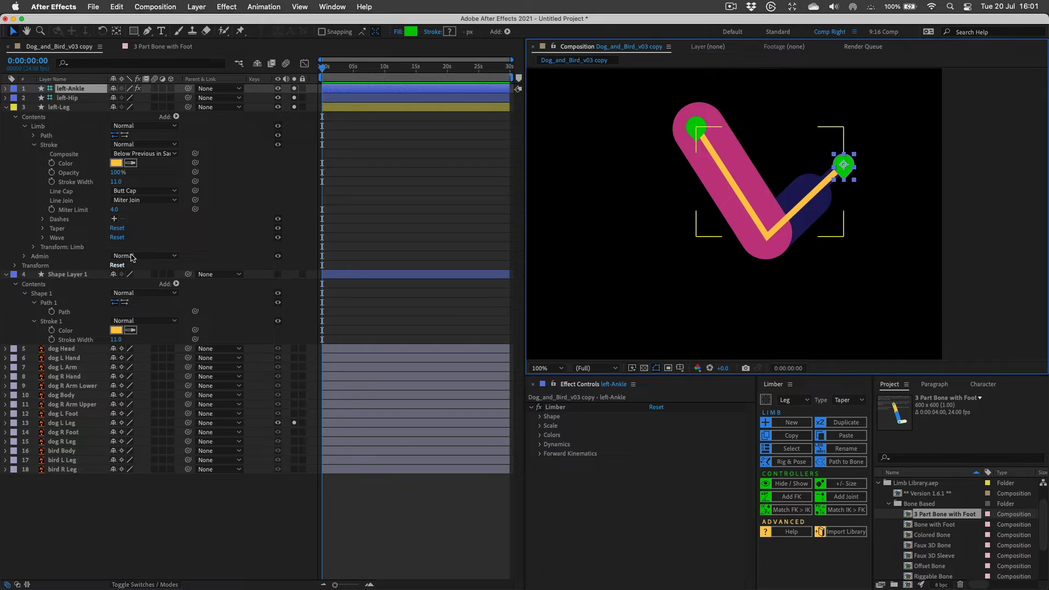
Delete Shape Layer 1, the original path layer the limb was made from.
{"action": "left_click", "coordinate": [65, 275]}
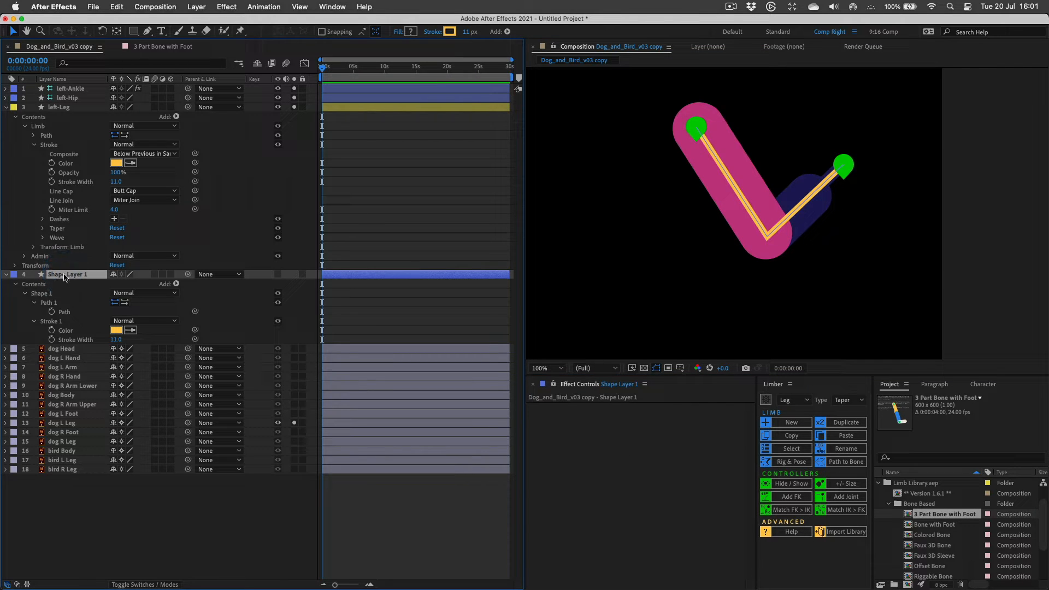
{"action": "key", "text": "BackSpace"}
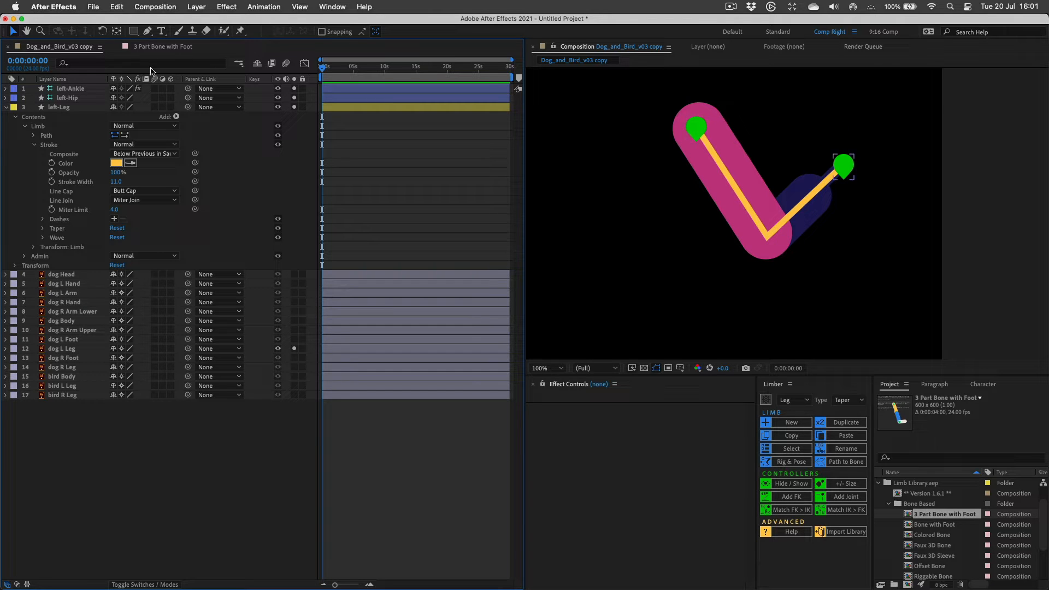
Copy the customised left-Leg limb in the 3 Part Bone with Foot composition and return to Dog_and_Bird_v03 copy.
{"action": "left_click", "coordinate": [155, 48]}
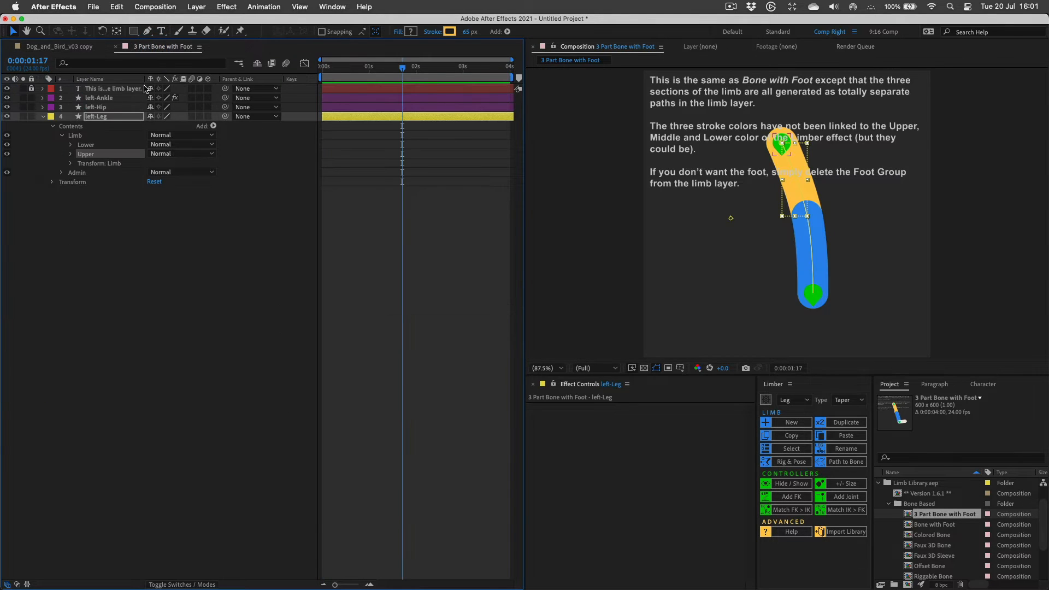
{"action": "left_click", "coordinate": [96, 117]}
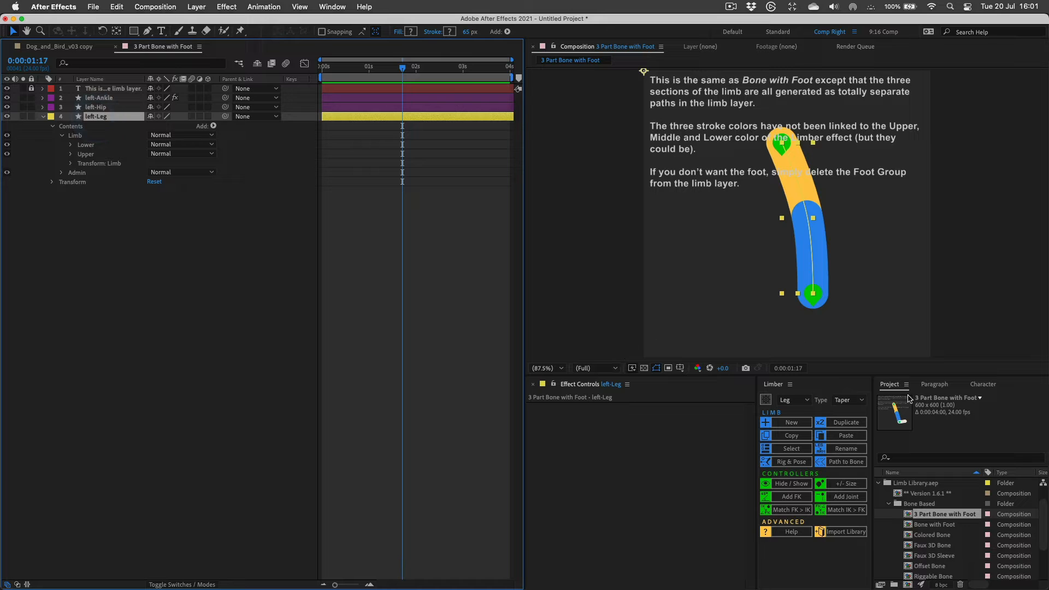
{"action": "left_click", "coordinate": [787, 436]}
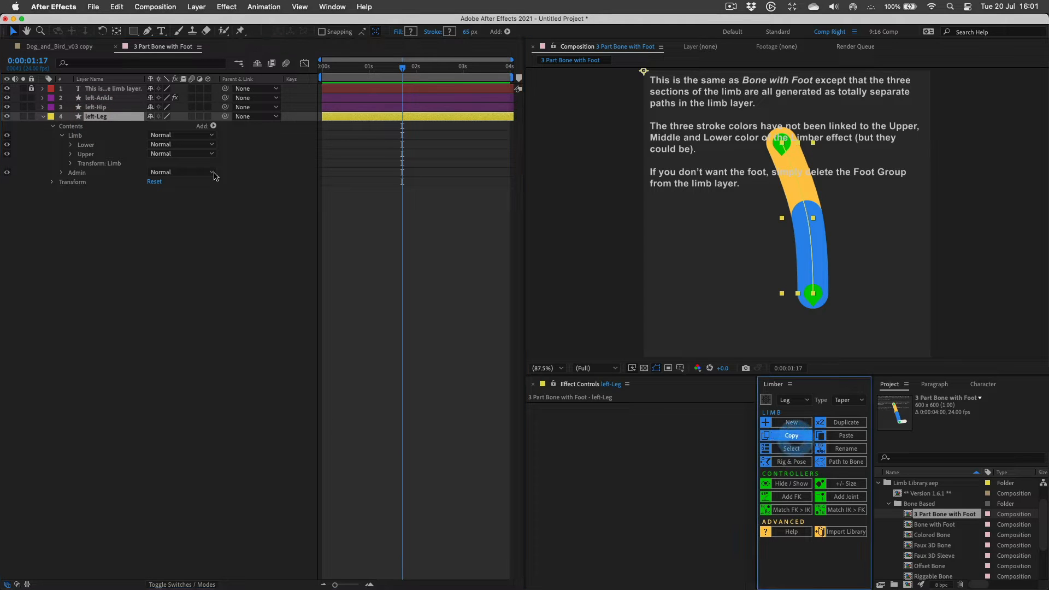
{"action": "left_click", "coordinate": [60, 47]}
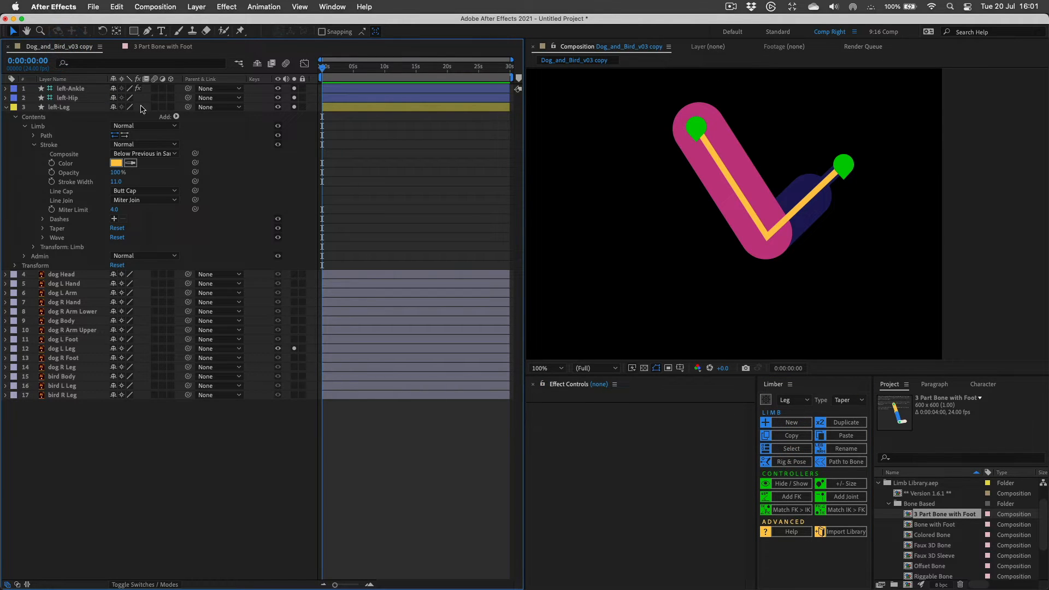
Paste only the copied limb's artwork onto the left-Leg layer, keeping that limb's own pose and settings.
{"action": "left_click", "coordinate": [54, 109]}
{"action": "left_click", "coordinate": [57, 109]}
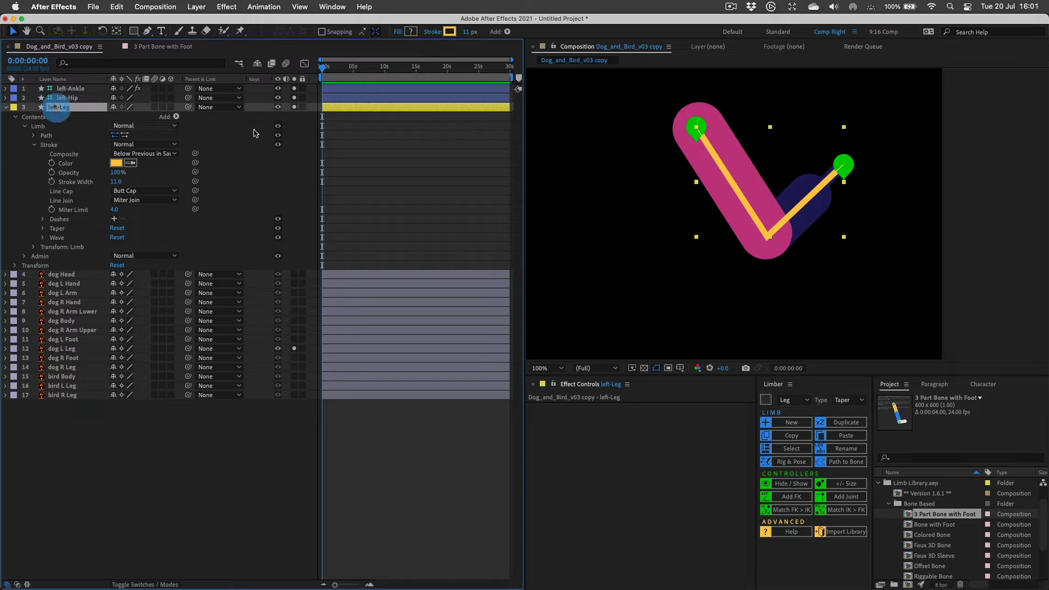
{"action": "key", "text": "alt"}
{"action": "left_click", "coordinate": [846, 436], "text": "alt"}
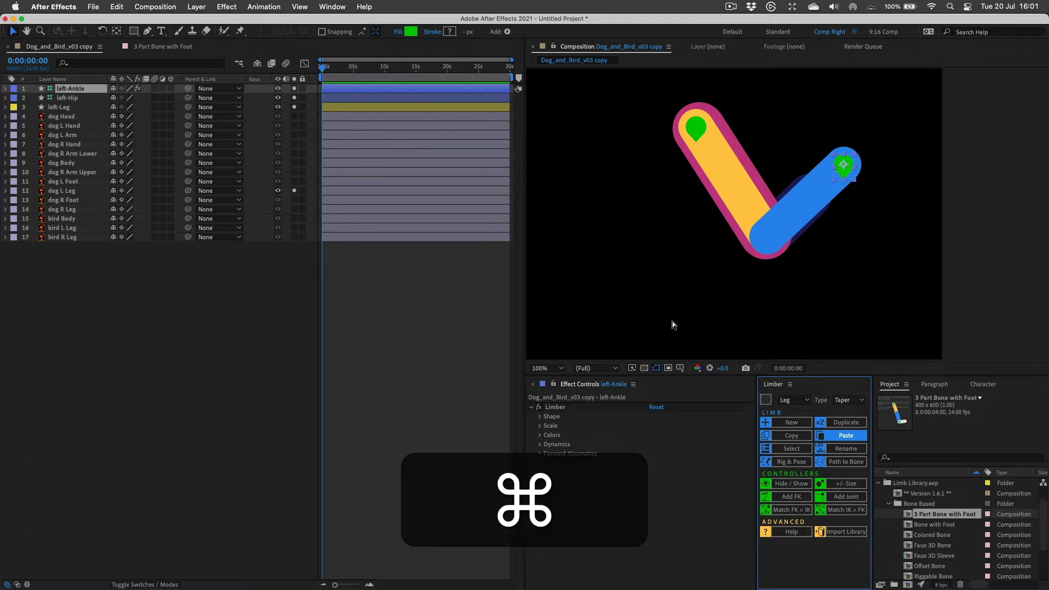
Compare the artwork-only paste on left-Leg with a full limb paste including settings, finishing with the artwork-only version.
{"action": "key", "text": "super+z"}
{"action": "left_click", "coordinate": [847, 436]}
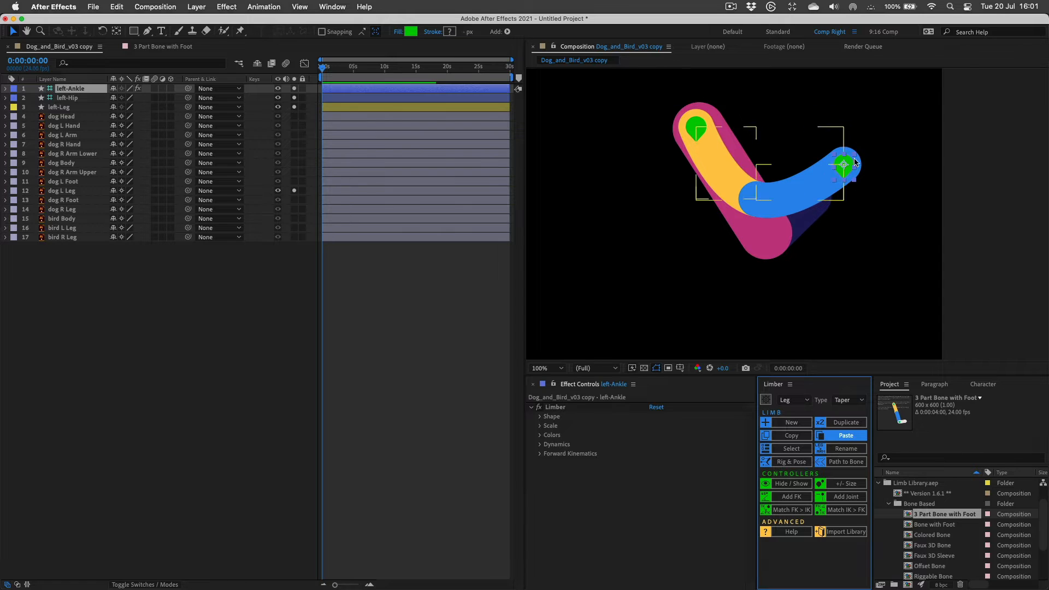
{"action": "key", "text": "super+z"}
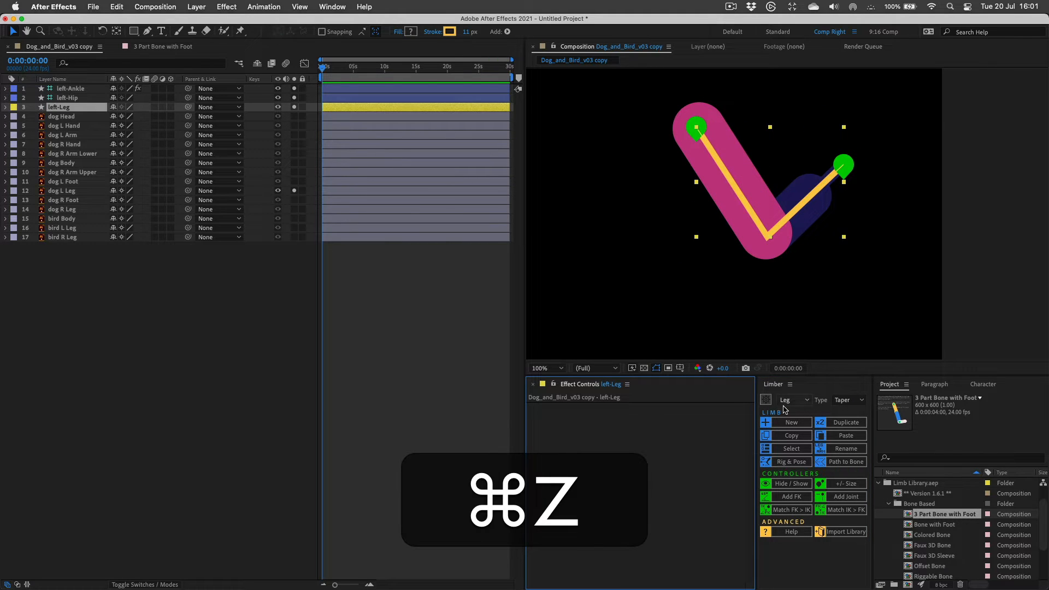
{"action": "left_click", "coordinate": [853, 438], "text": "alt"}
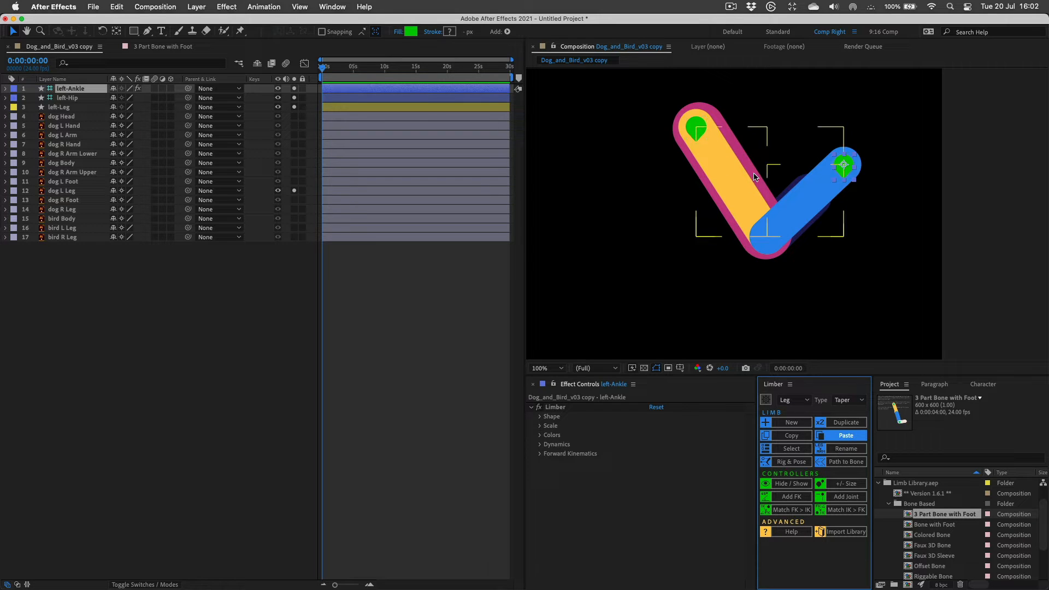
Move the Upper group above the Lower group within the left-Leg layer's Limb contents.
{"action": "left_click", "coordinate": [716, 196]}
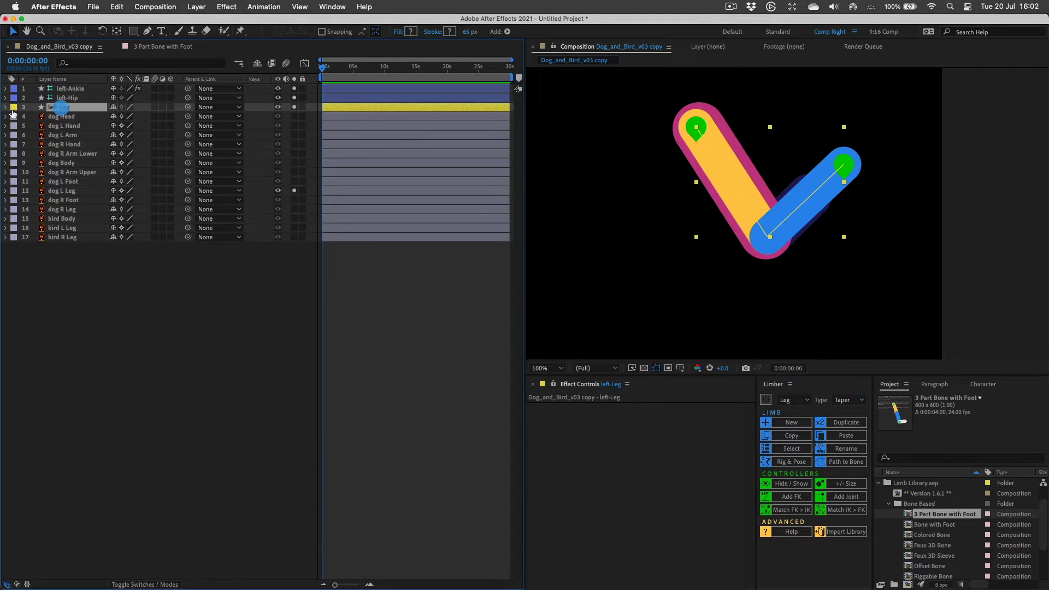
{"action": "left_click", "coordinate": [5, 107]}
{"action": "left_click", "coordinate": [15, 117]}
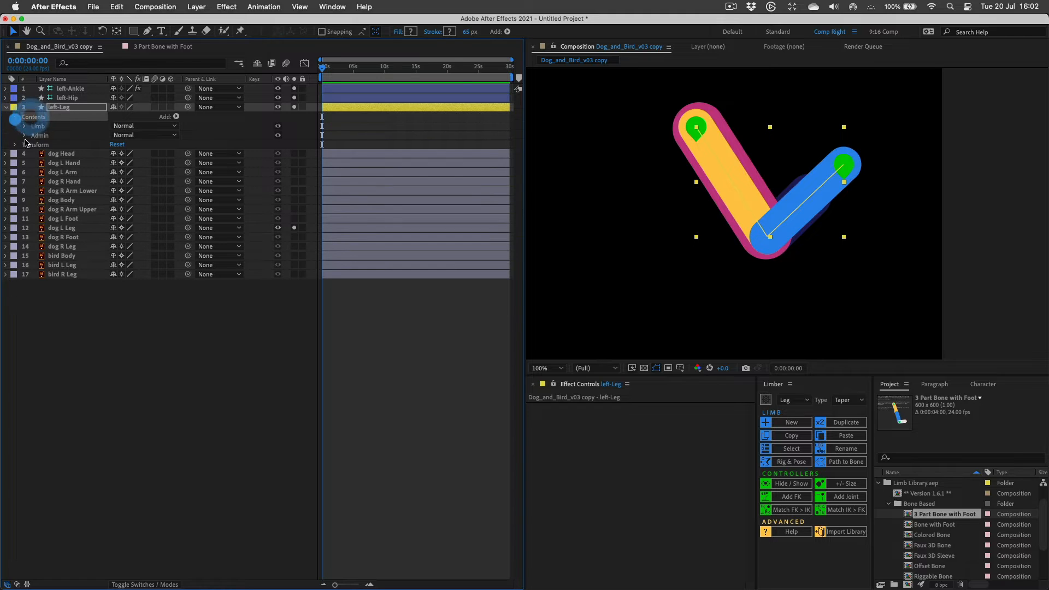
{"action": "left_click", "coordinate": [24, 126]}
{"action": "left_click", "coordinate": [49, 136]}
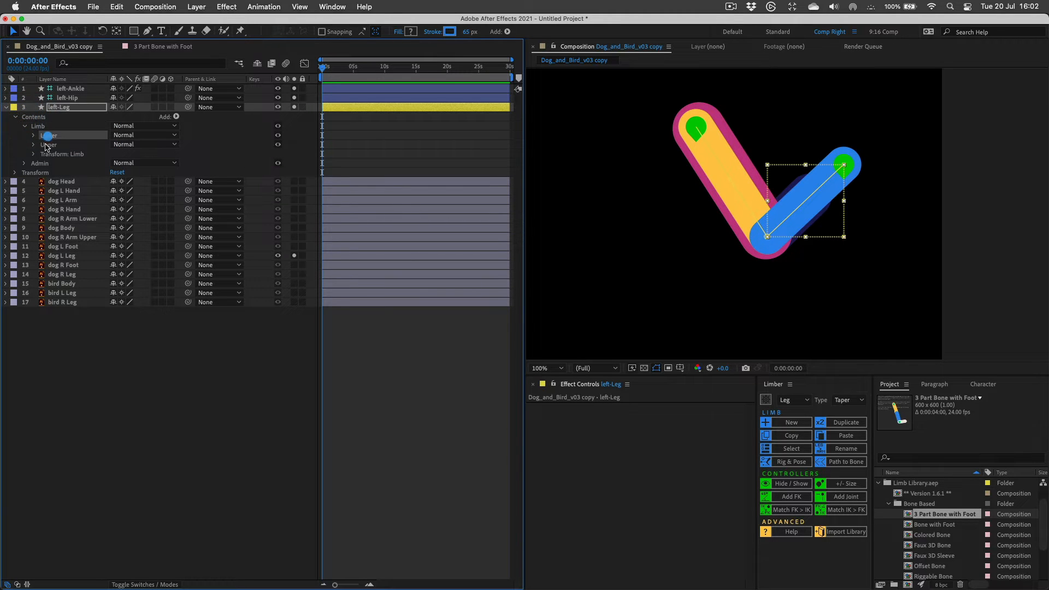
{"action": "left_click", "coordinate": [49, 144]}
{"action": "left_click", "coordinate": [50, 136]}
{"action": "left_click_drag", "start_coordinate": [47, 145], "coordinate": [48, 134]}
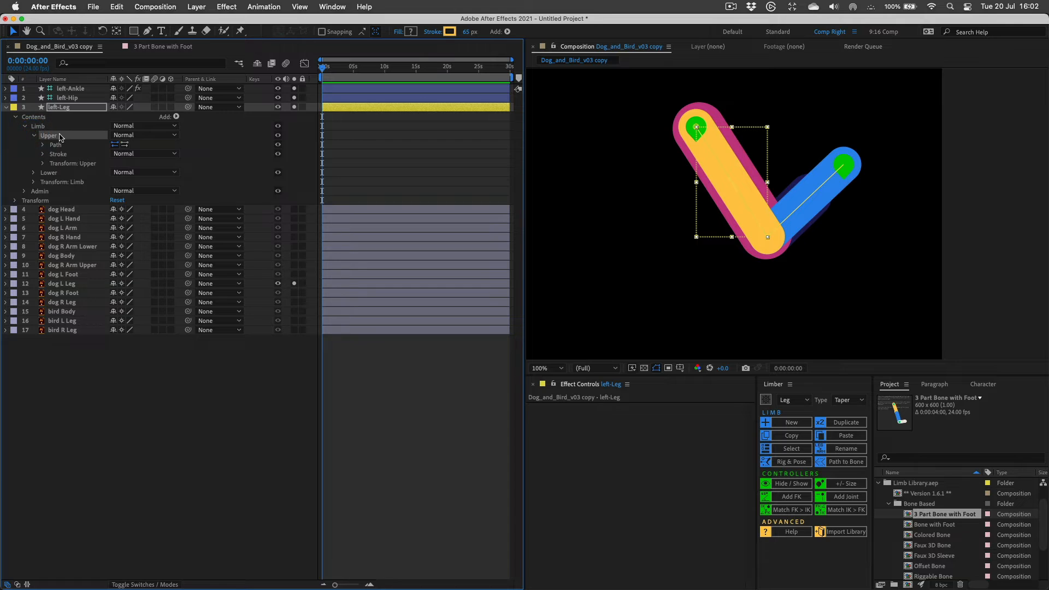
Set the Upper group's stroke width to 96 and sample its stroke colour from the pink upper leg artwork.
{"action": "left_click", "coordinate": [43, 154]}
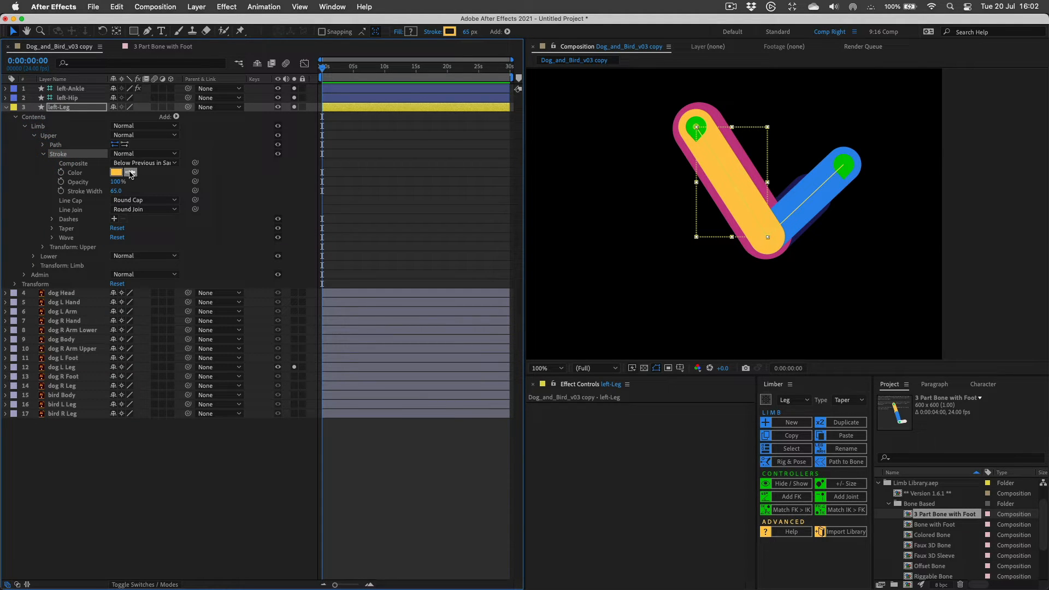
{"action": "left_click_drag", "start_coordinate": [115, 191], "coordinate": [127, 189]}
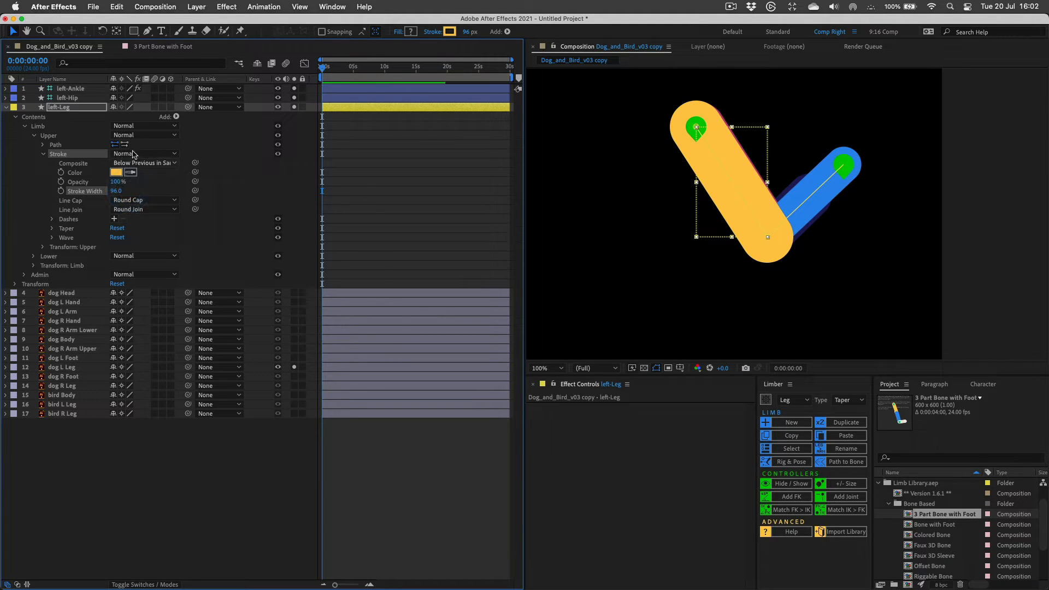
{"action": "left_click", "coordinate": [294, 107]}
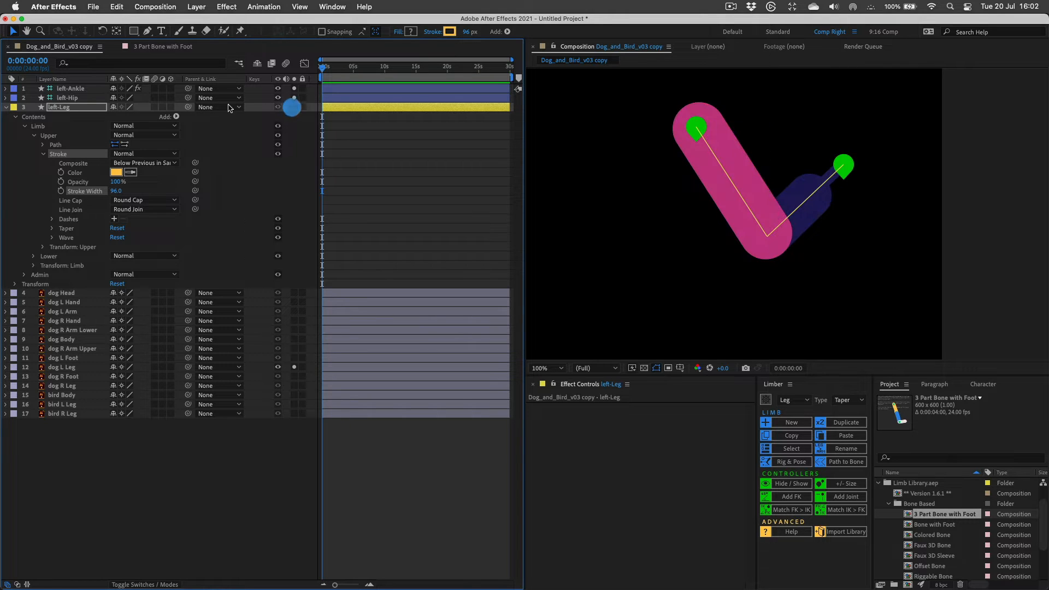
{"action": "left_click", "coordinate": [131, 172]}
{"action": "left_click", "coordinate": [736, 159]}
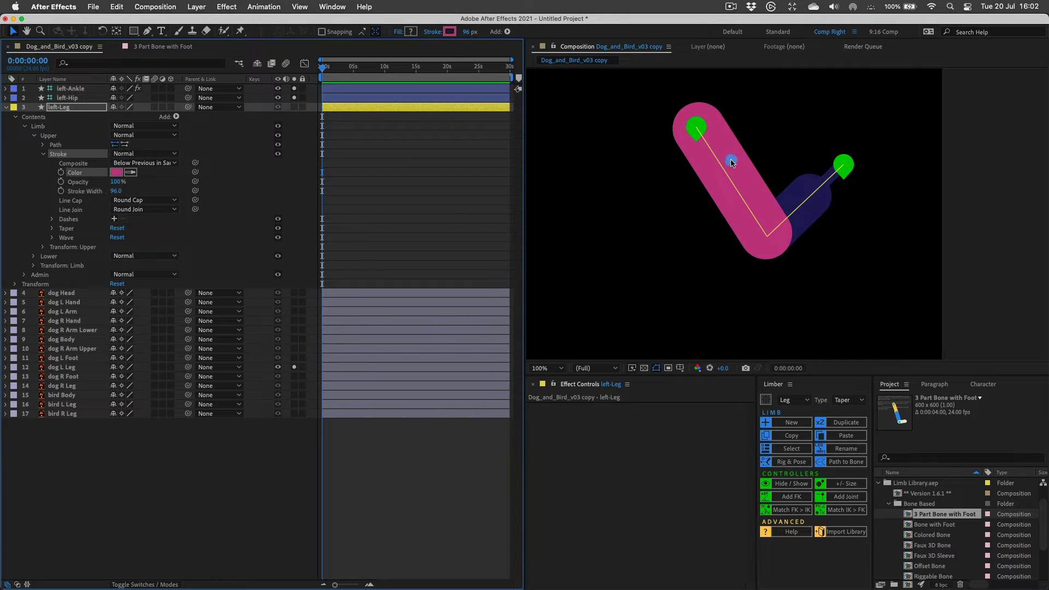
{"action": "left_click", "coordinate": [294, 107]}
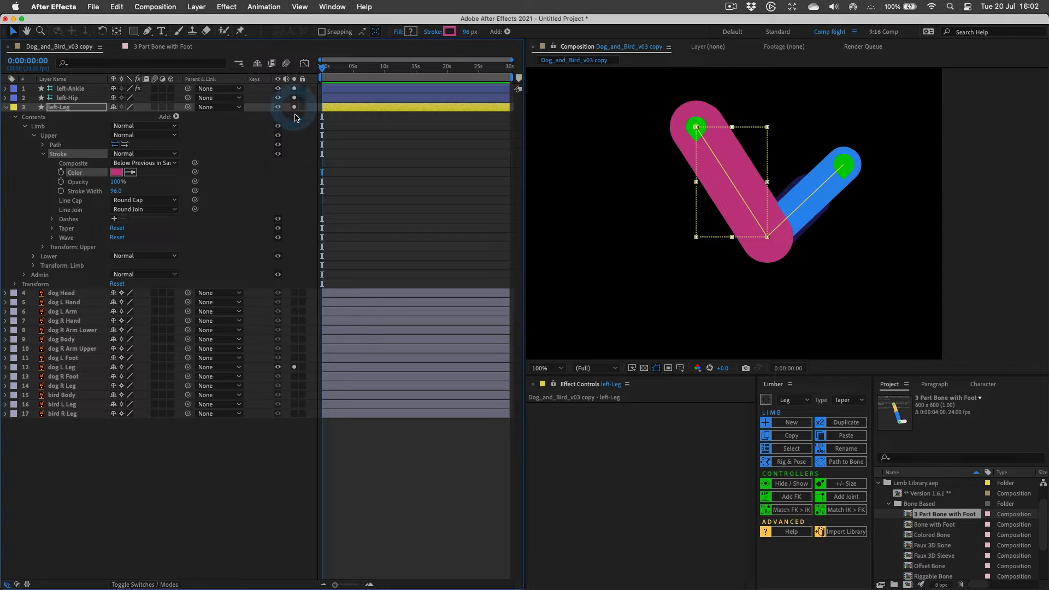
Sample the Lower group's stroke colour from the navy lower leg artwork, set its width to 81, and compare it with the original.
{"action": "left_click", "coordinate": [48, 256]}
{"action": "left_click", "coordinate": [34, 256]}
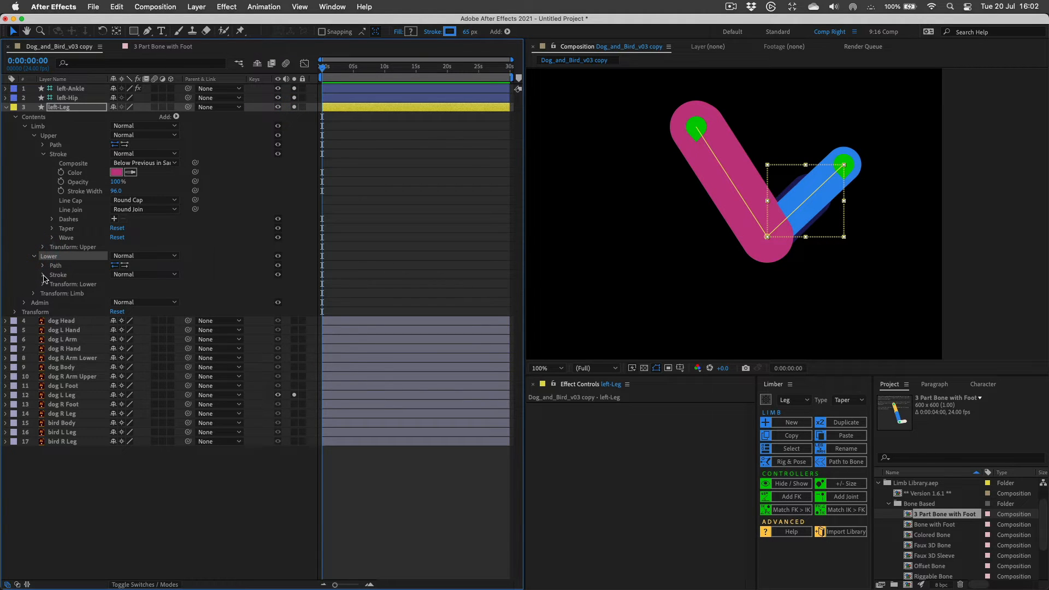
{"action": "left_click", "coordinate": [44, 276]}
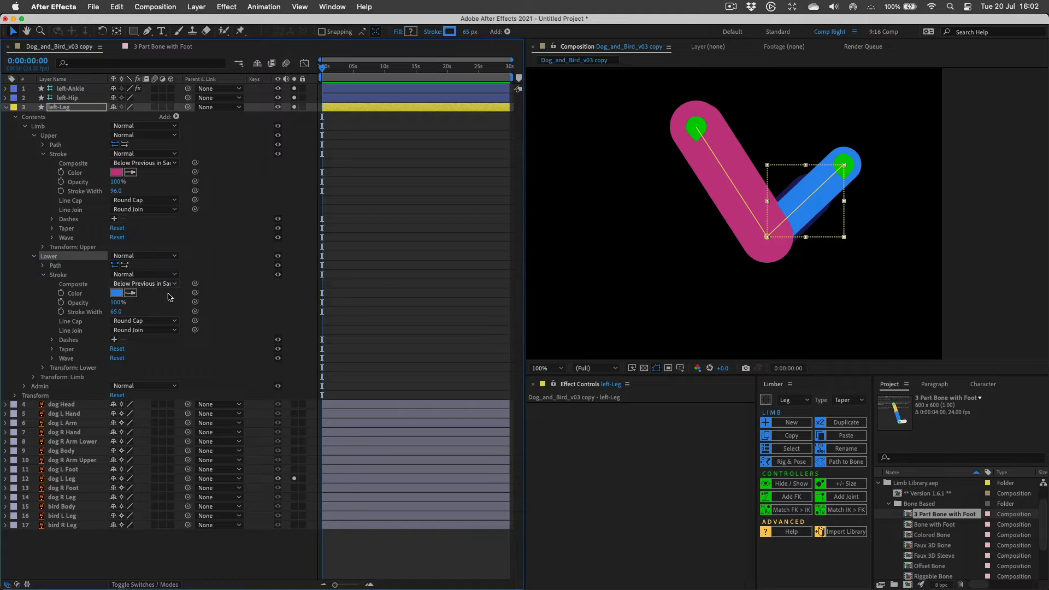
{"action": "left_click", "coordinate": [130, 293]}
{"action": "left_click", "coordinate": [796, 184]}
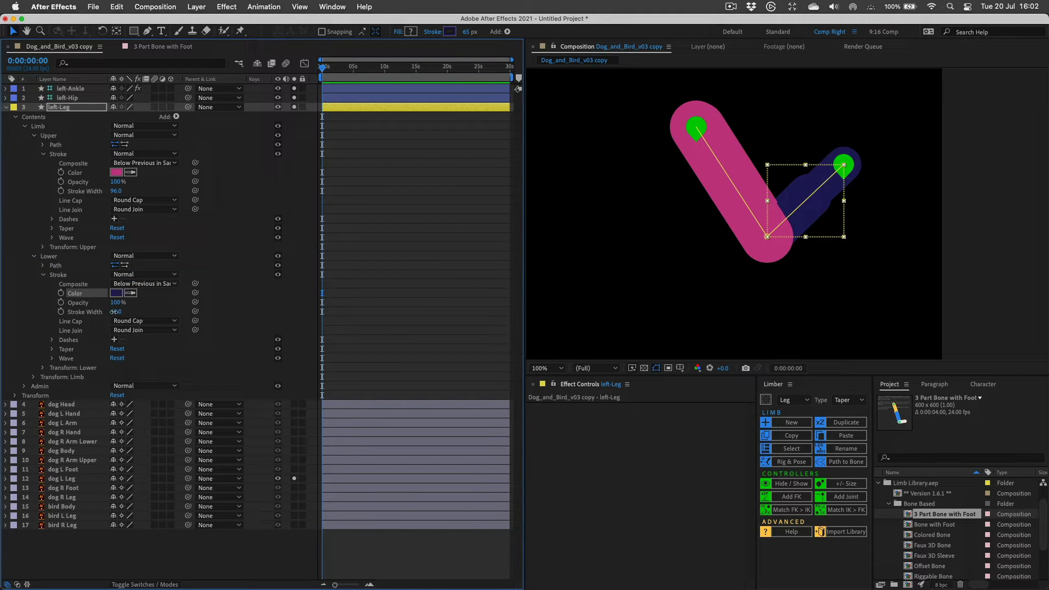
{"action": "left_click_drag", "start_coordinate": [113, 312], "coordinate": [122, 312]}
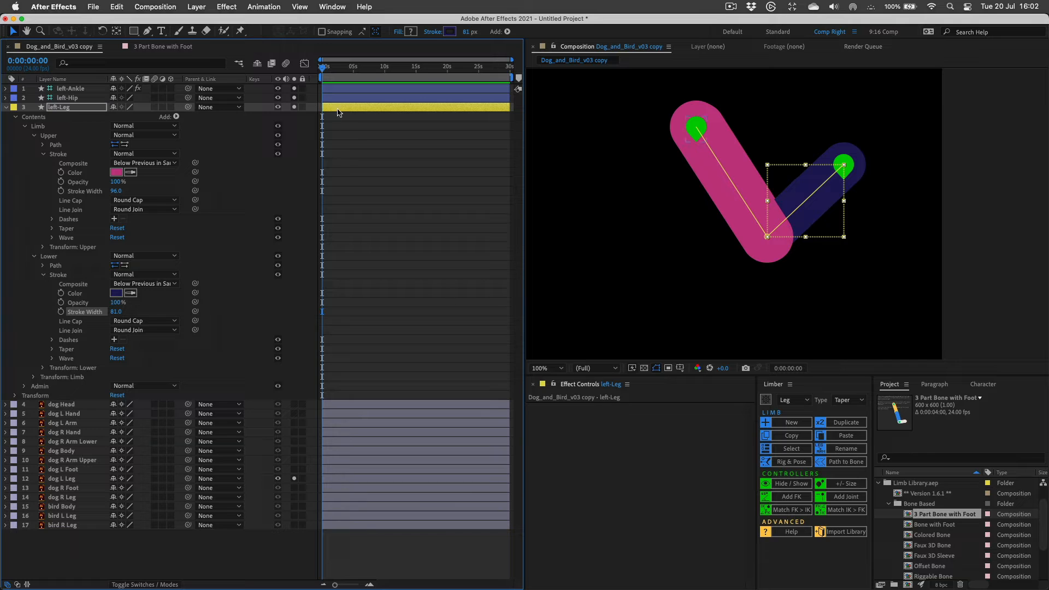
{"action": "left_click", "coordinate": [294, 108]}
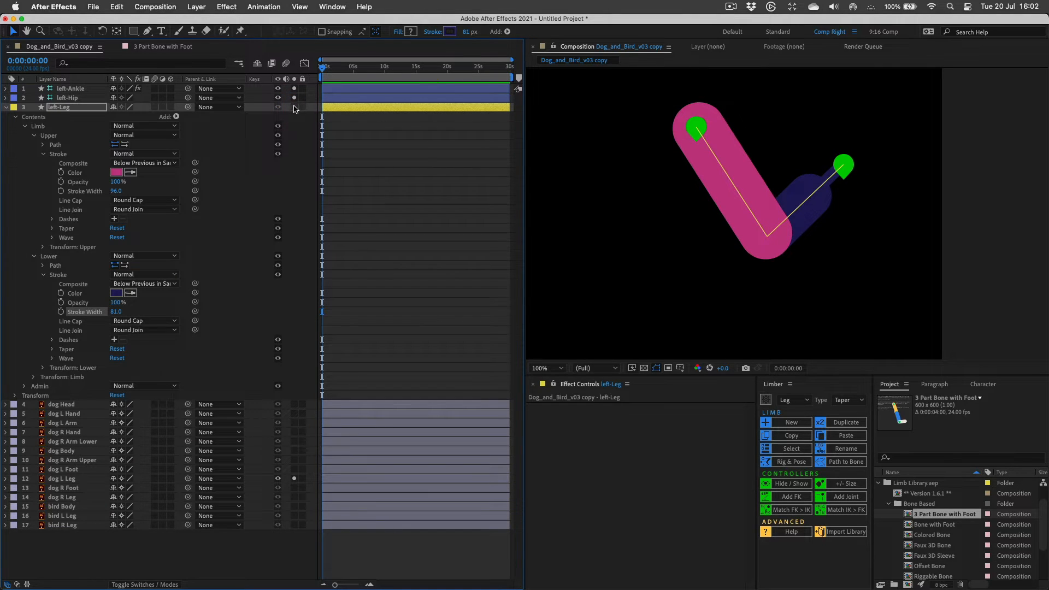
{"action": "left_click", "coordinate": [294, 108]}
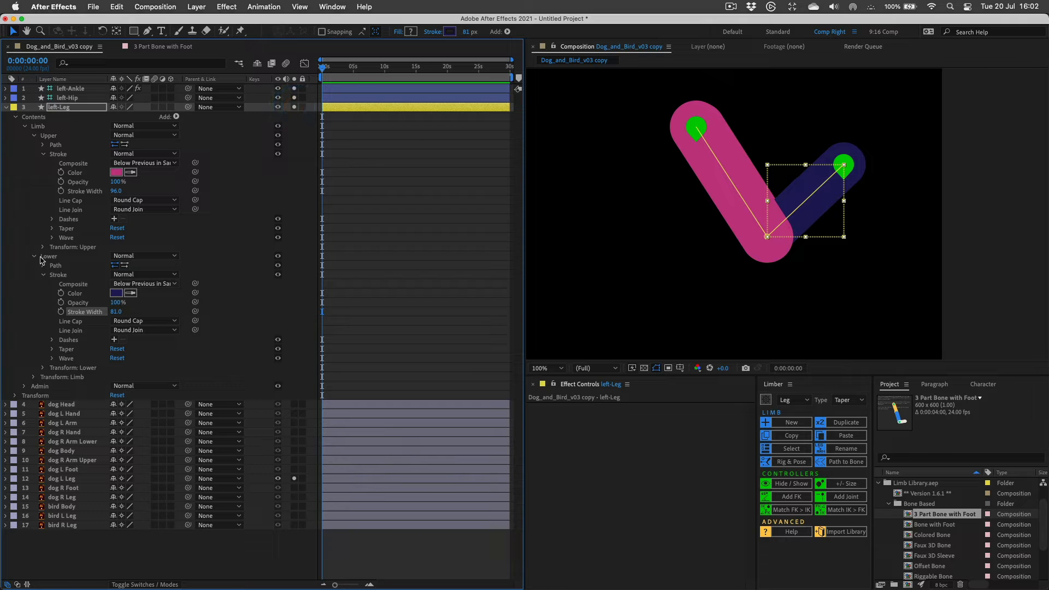
Add Trim Paths with End at 56% to the Lower group's path, and unsolo the original dog L Leg artwork.
{"action": "left_click", "coordinate": [54, 266]}
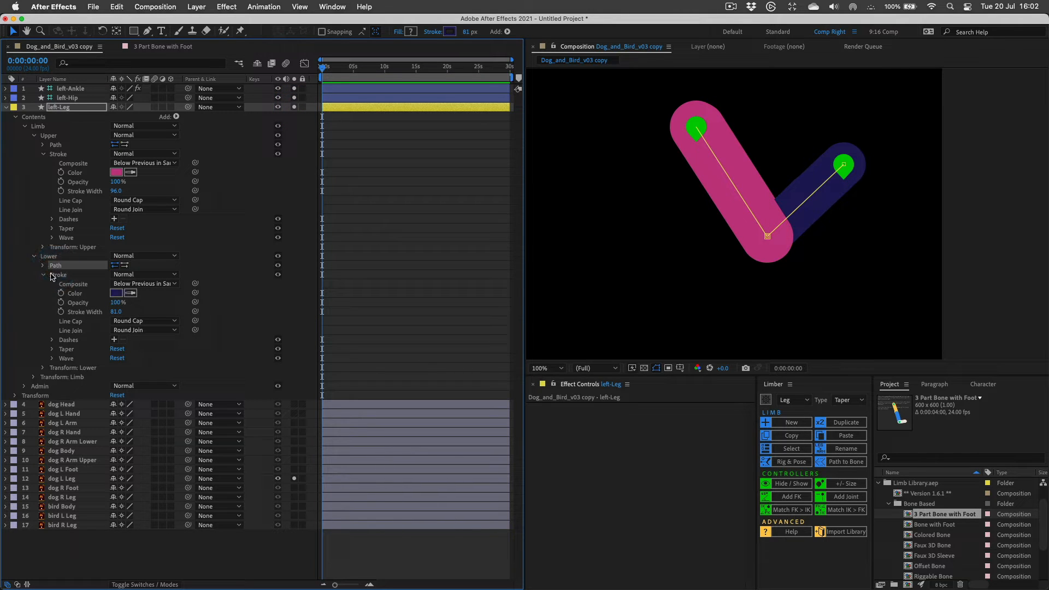
{"action": "left_click", "coordinate": [176, 117]}
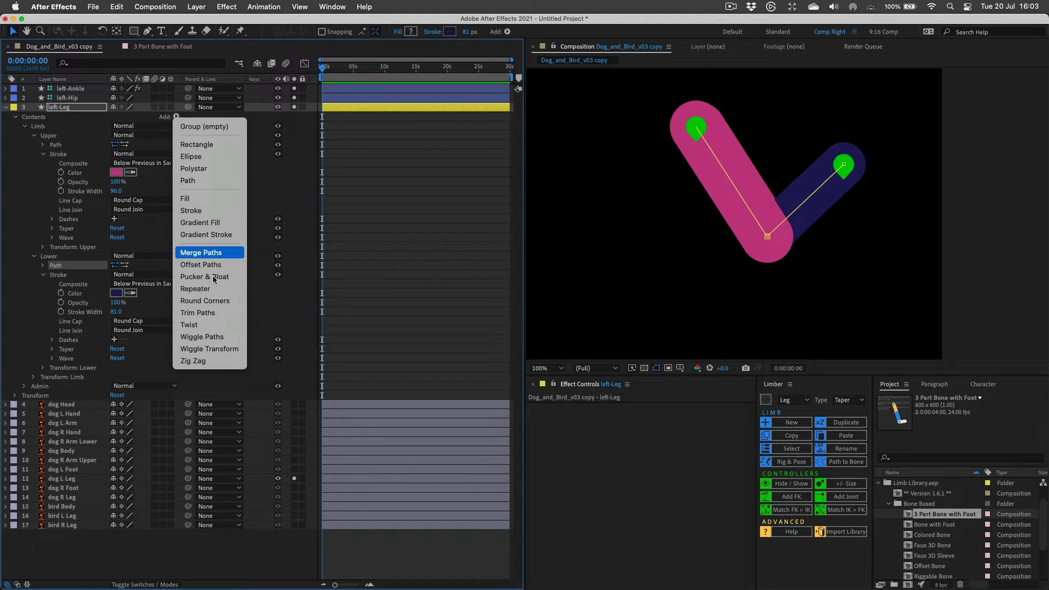
{"action": "left_click", "coordinate": [204, 311]}
{"action": "left_click", "coordinate": [44, 275]}
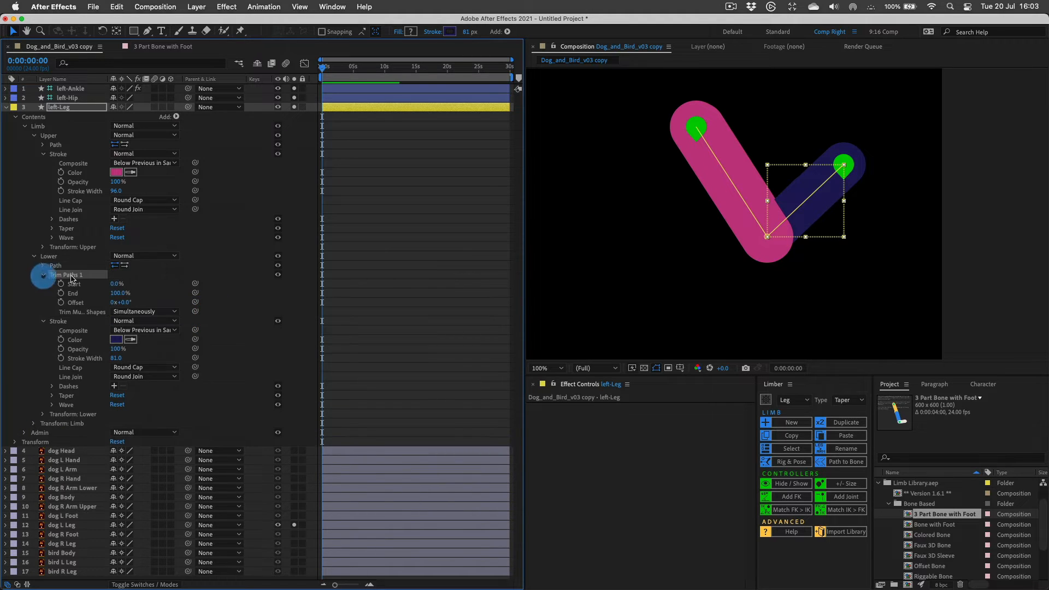
{"action": "mouse_move", "coordinate": [118, 294]}
{"action": "left_mouse_down"}
{"action": "mouse_move", "coordinate": [88, 298]}
{"action": "mouse_move", "coordinate": [99, 294]}
{"action": "left_mouse_up"}
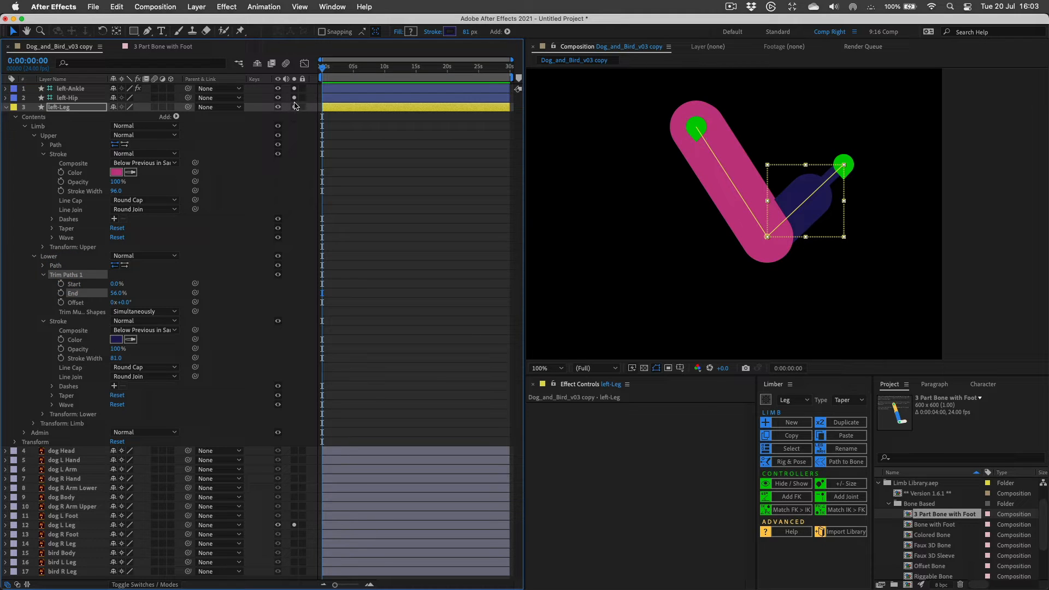
{"action": "left_click", "coordinate": [294, 524]}
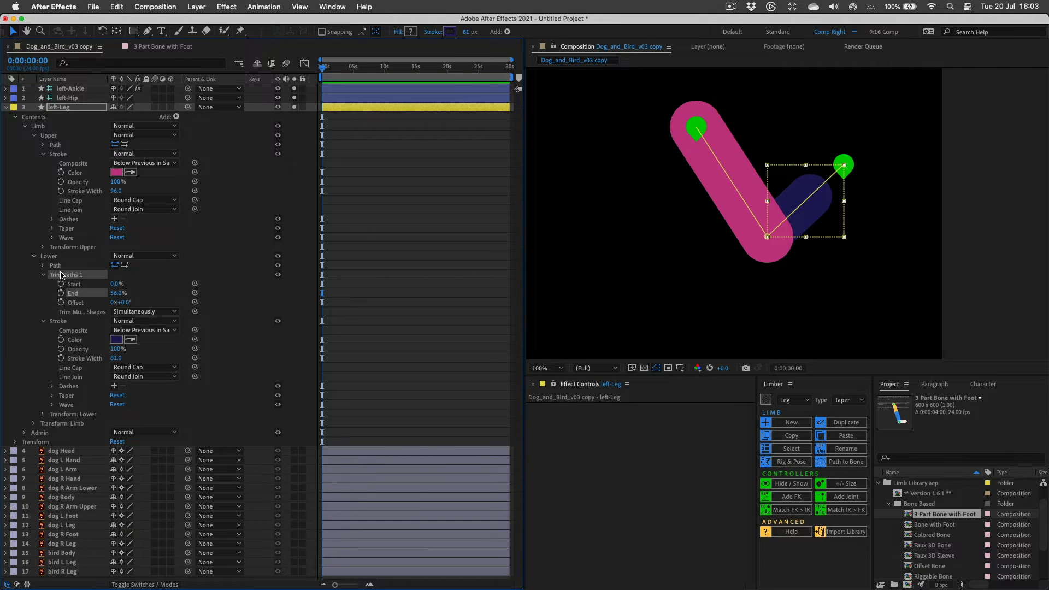
Duplicate the Lower group in the left-Leg layer and delete Trim Paths 1 from the Lower 2 copy.
{"action": "key", "text": "super+z"}
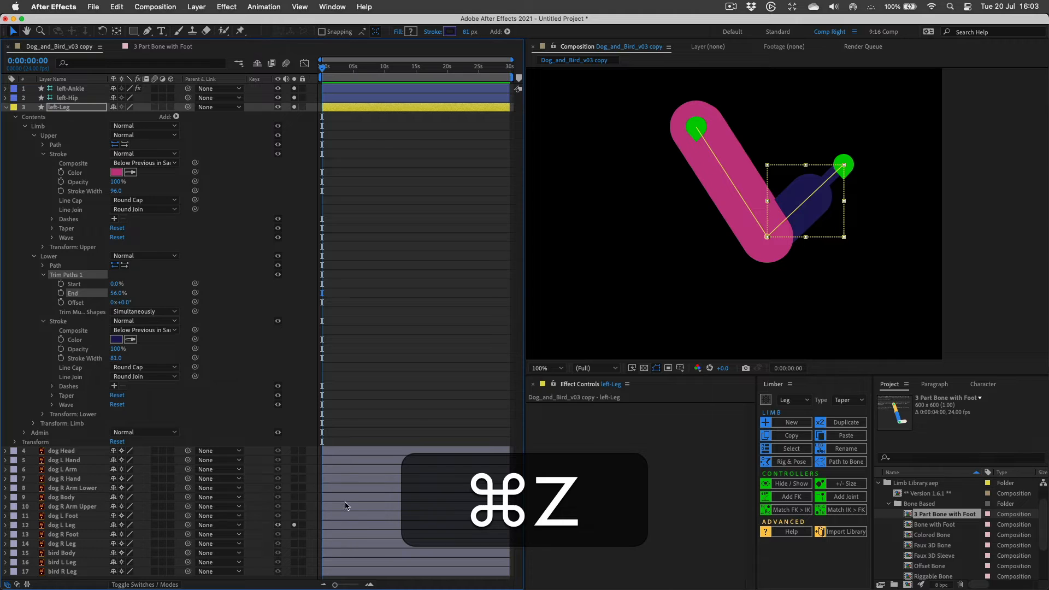
{"action": "left_click", "coordinate": [48, 256]}
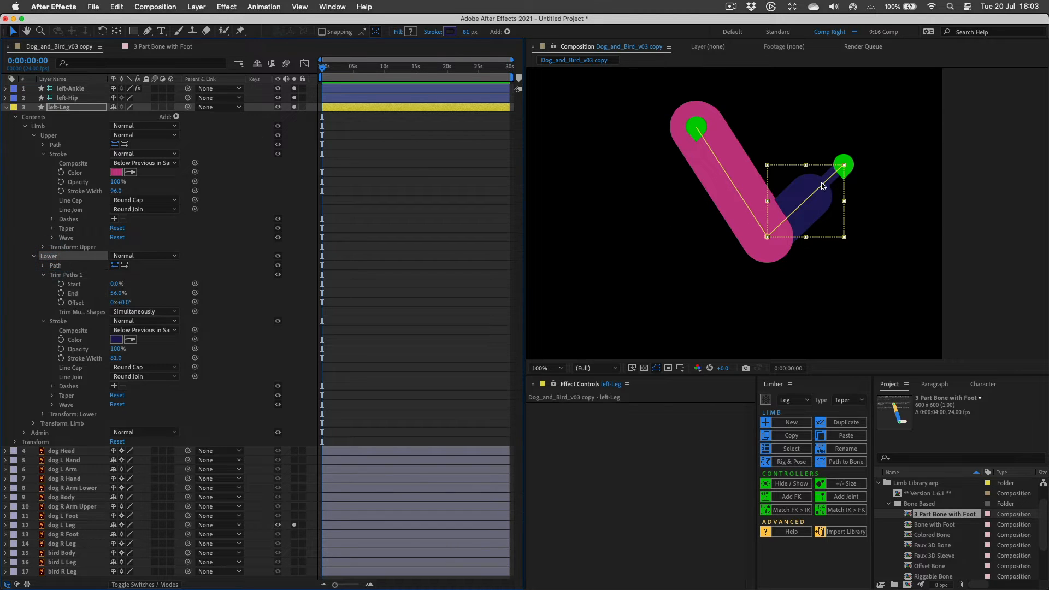
{"action": "left_click", "coordinate": [44, 256]}
{"action": "left_click", "coordinate": [47, 259]}
{"action": "key", "text": "super+d"}
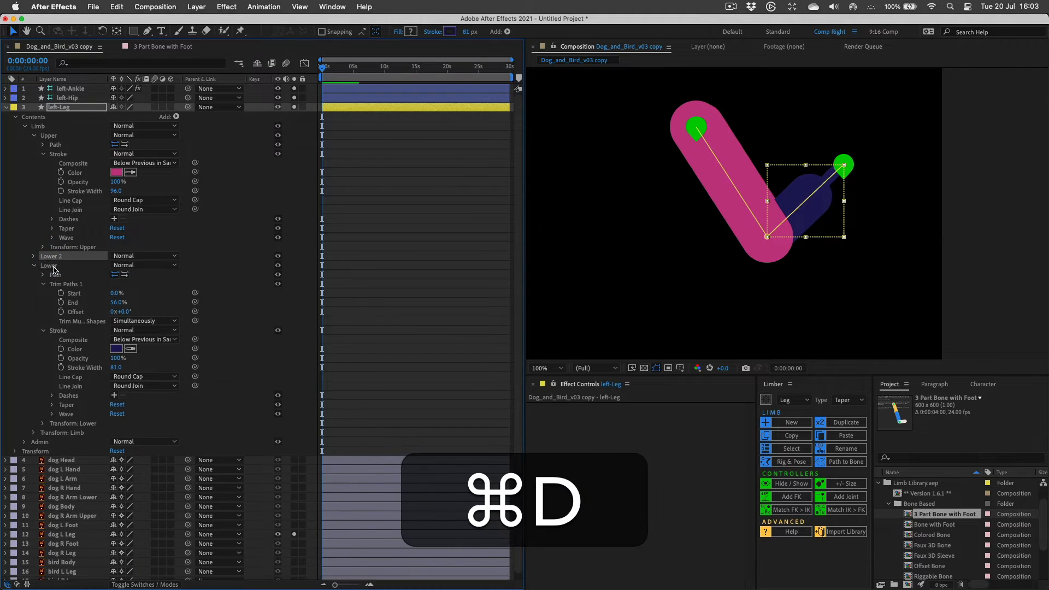
{"action": "left_click", "coordinate": [35, 257]}
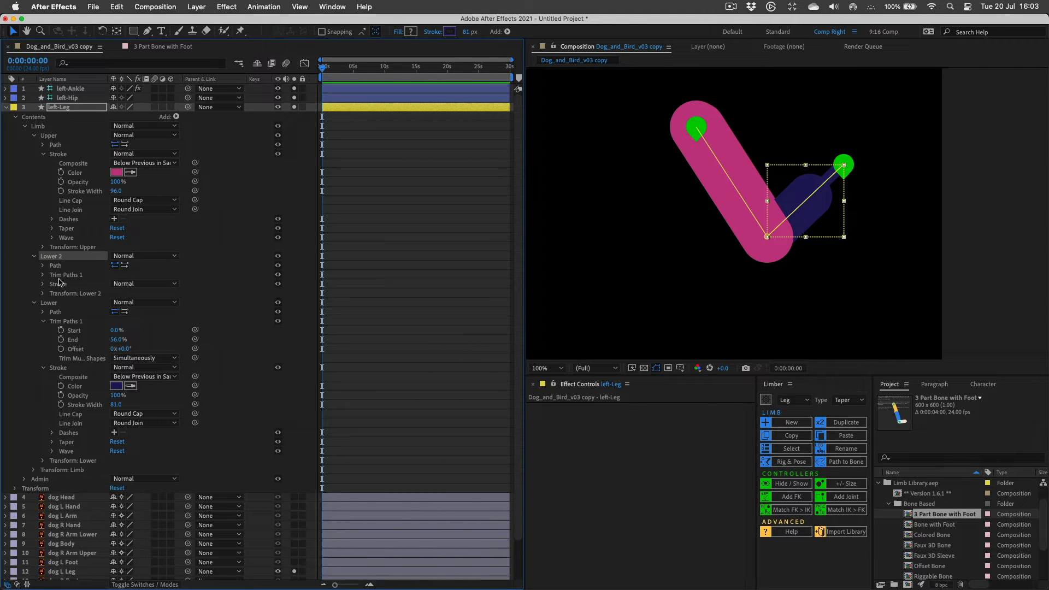
{"action": "left_click", "coordinate": [61, 275]}
{"action": "key", "text": "BackSpace"}
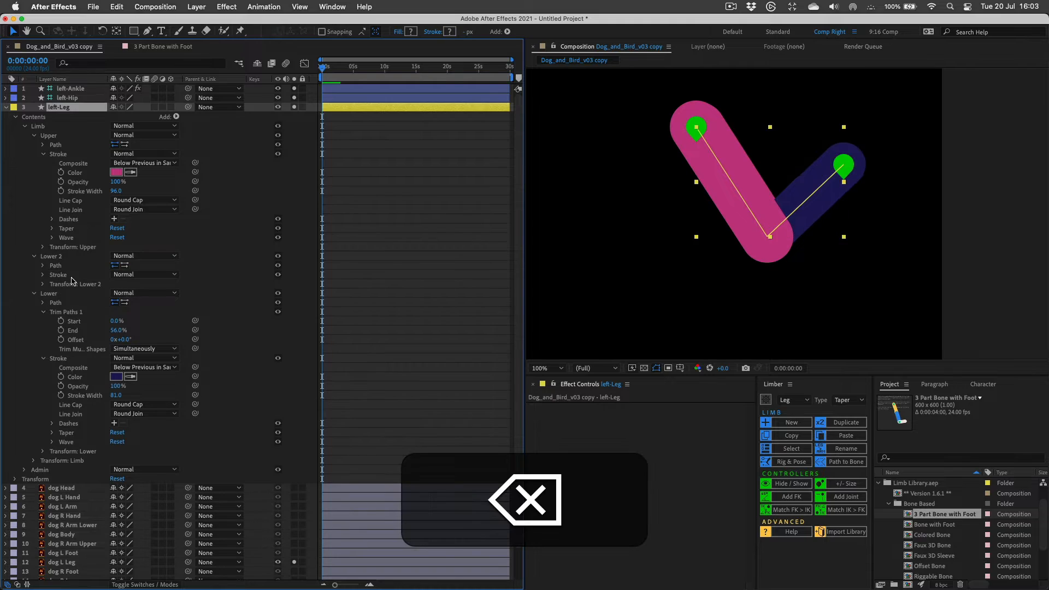
Set the Lower 2 group's stroke width to 25 and its line cap to Butt Cap.
{"action": "left_click", "coordinate": [59, 275]}
{"action": "left_click", "coordinate": [43, 275]}
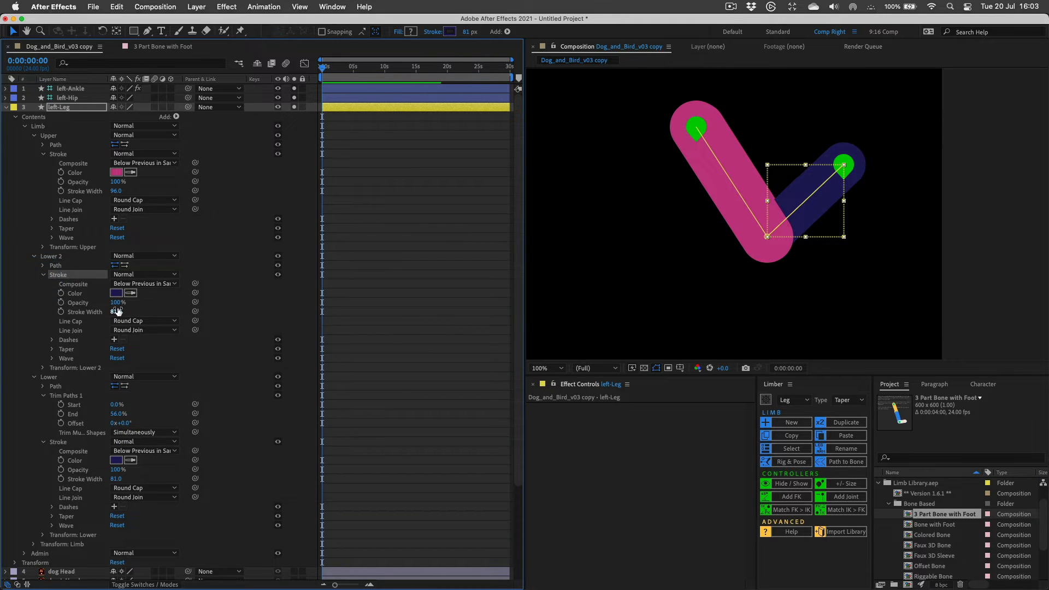
{"action": "left_click_drag", "start_coordinate": [117, 312], "coordinate": [86, 312]}
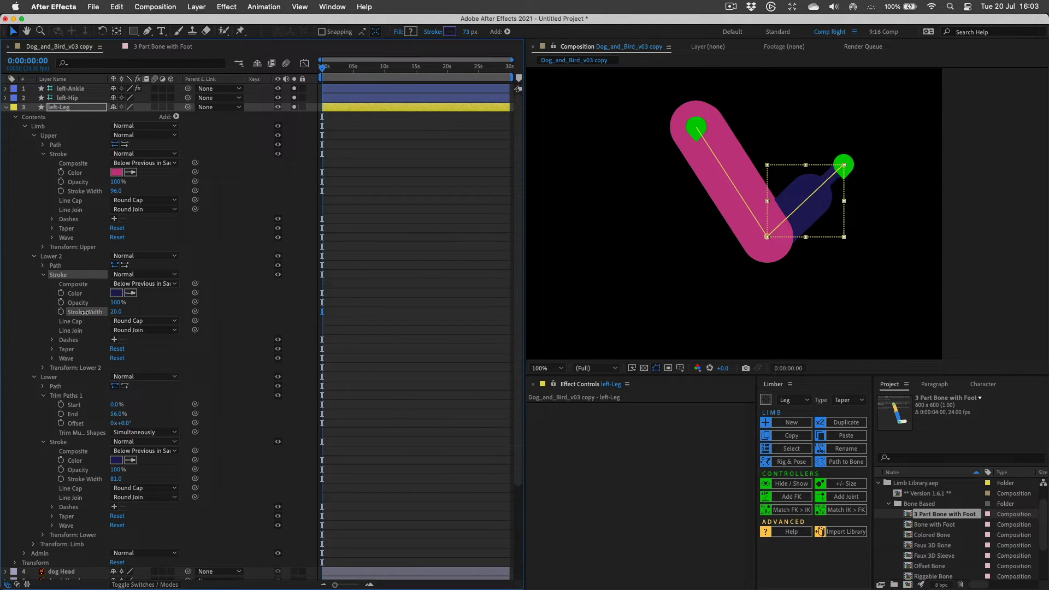
{"action": "left_click", "coordinate": [133, 322]}
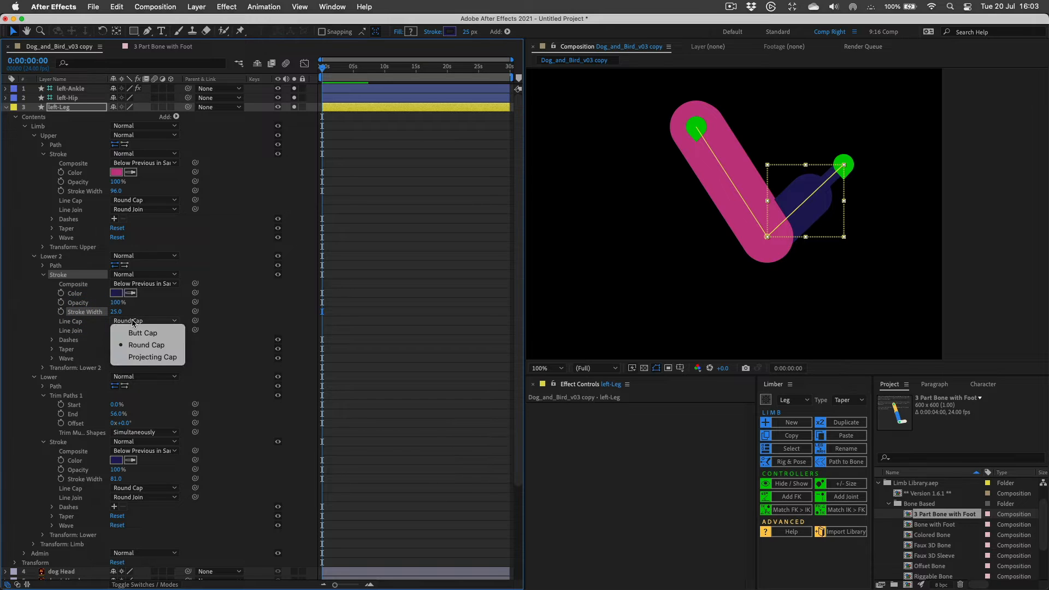
{"action": "left_click", "coordinate": [135, 330]}
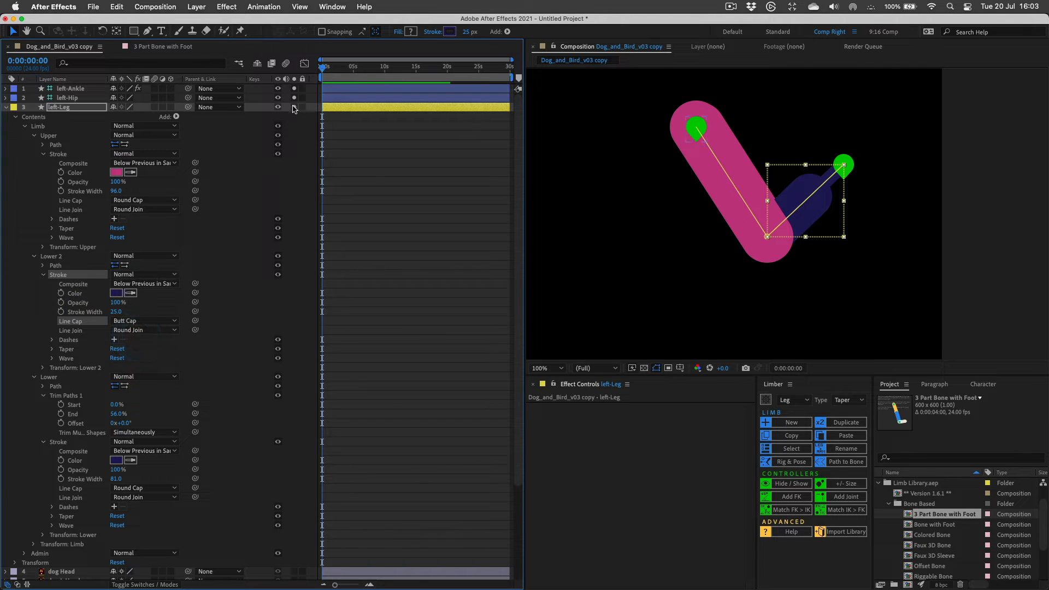
Unsolo the hip and ankle controllers and the dog L Leg artwork to isolate the left-Leg layer, and collapse its contents.
{"action": "left_click", "coordinate": [294, 107]}
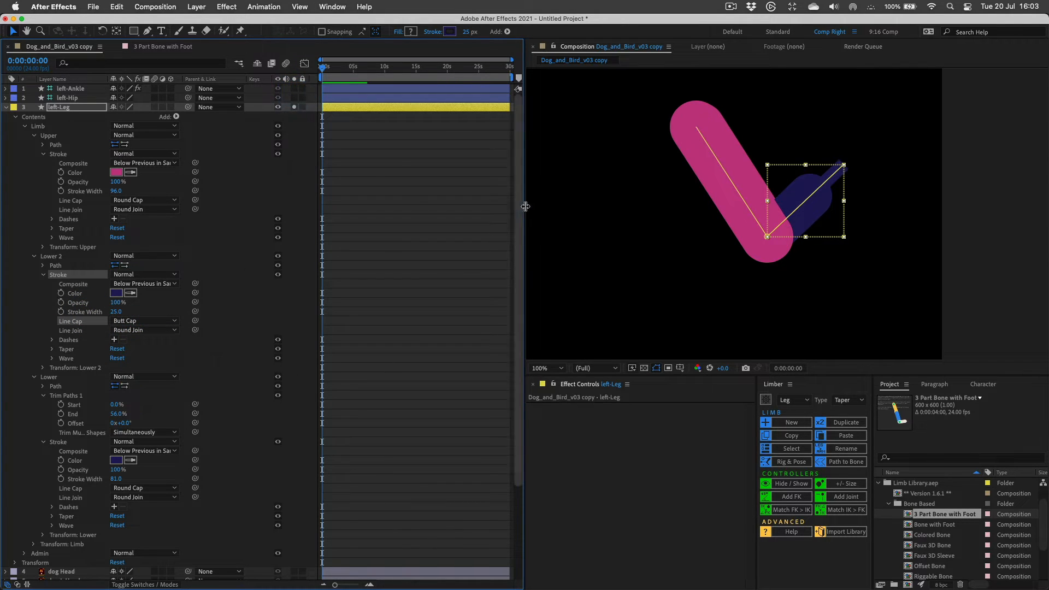
{"action": "left_click_drag", "start_coordinate": [520, 192], "coordinate": [517, 343]}
{"action": "left_click_drag", "start_coordinate": [292, 521], "coordinate": [290, 526]}
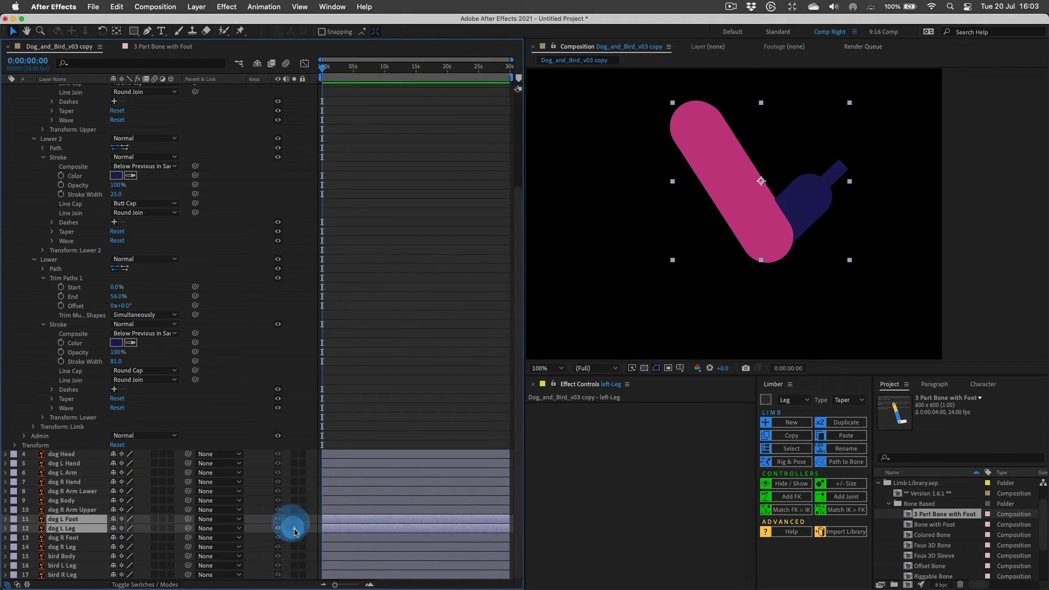
{"action": "left_click", "coordinate": [294, 528]}
{"action": "left_click_drag", "start_coordinate": [517, 314], "coordinate": [509, 155]}
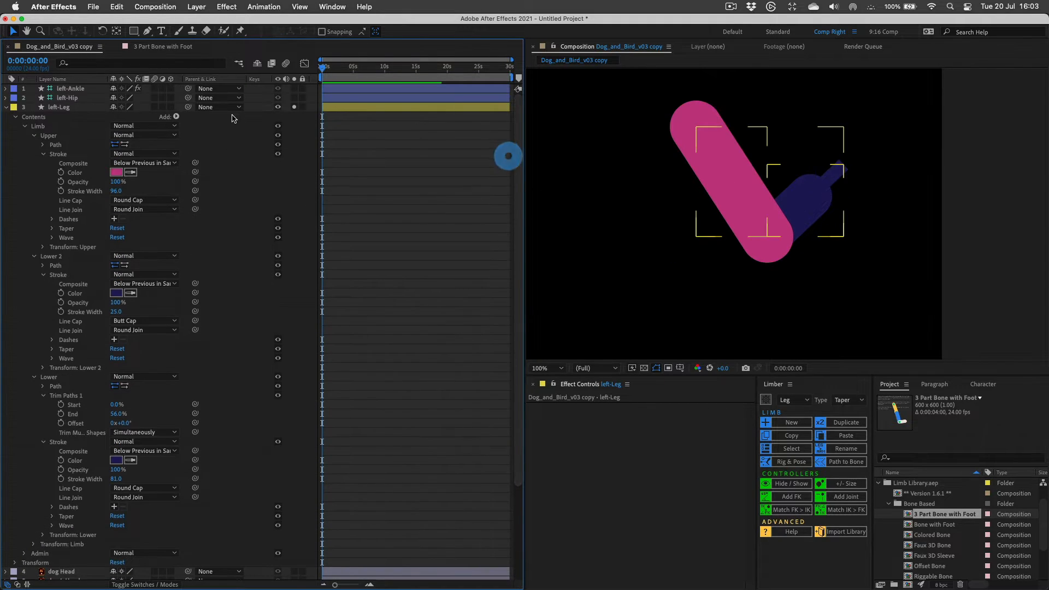
{"action": "left_click", "coordinate": [916, 157]}
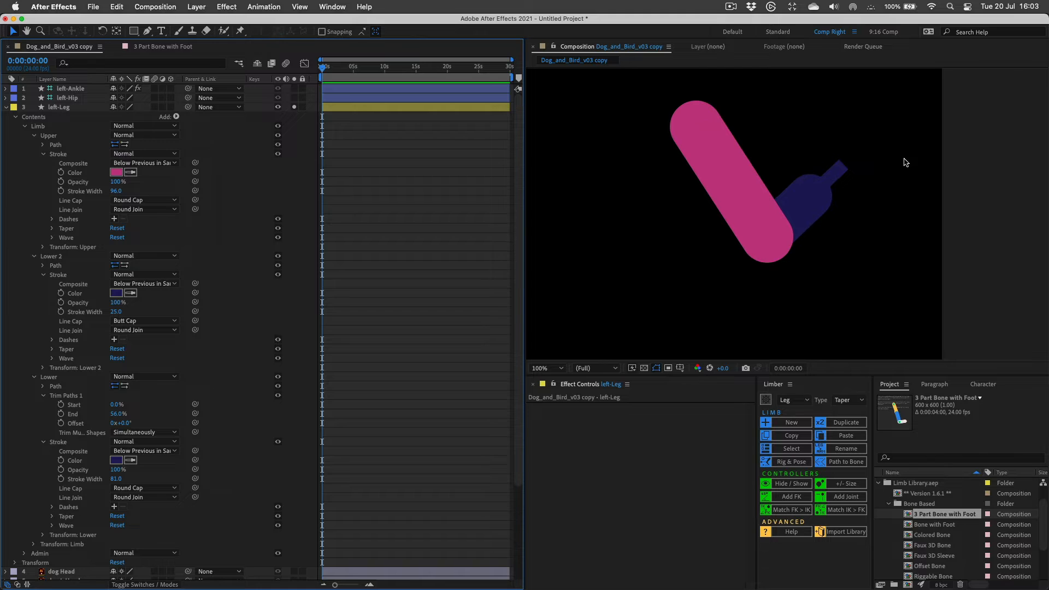
{"action": "left_click", "coordinate": [188, 151]}
{"action": "left_click", "coordinate": [48, 109]}
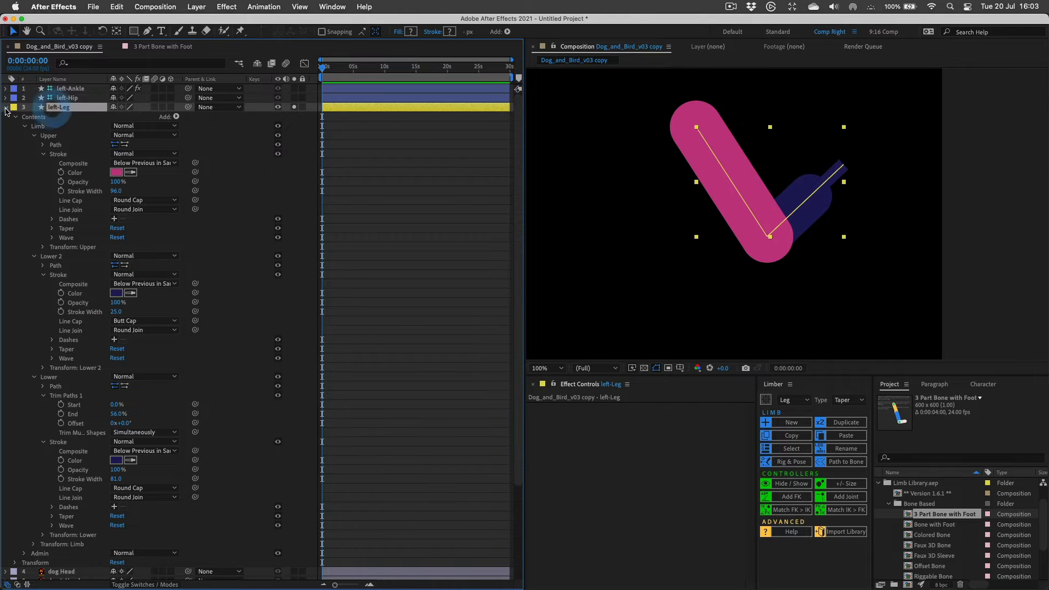
{"action": "left_click", "coordinate": [6, 107]}
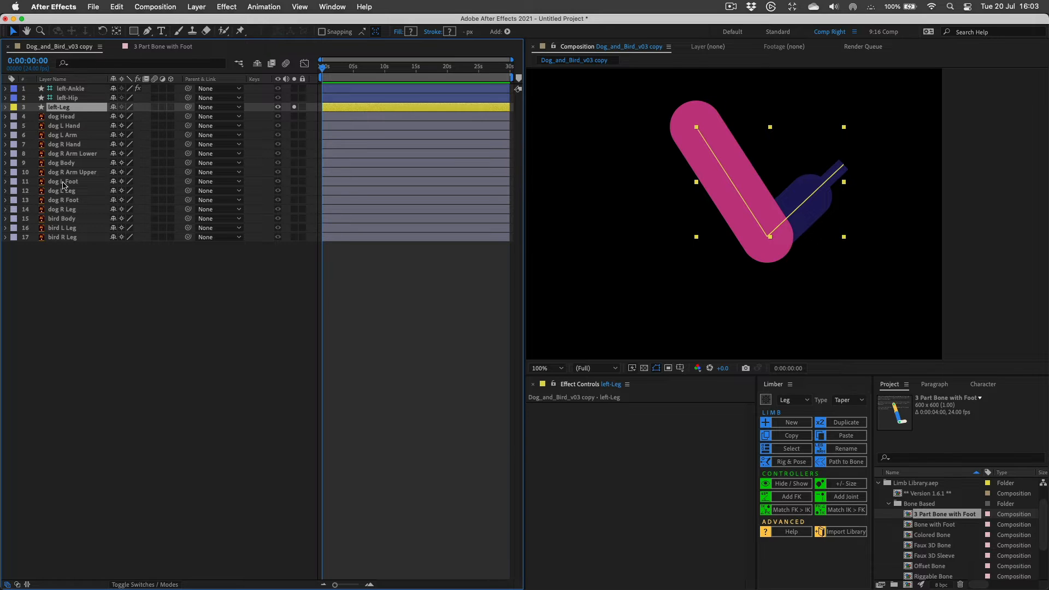
Solo dog L Foot to check it against the limb's ankle, and unsolo both the foot and left-Leg layers.
{"action": "left_click", "coordinate": [294, 181]}
{"action": "left_click", "coordinate": [80, 185]}
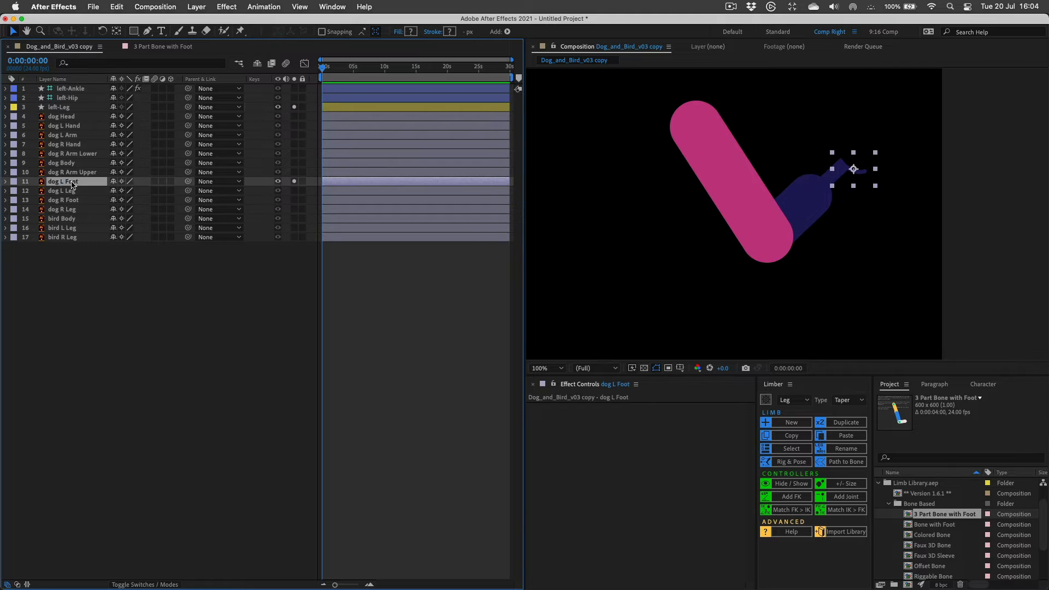
{"action": "left_click", "coordinate": [75, 89]}
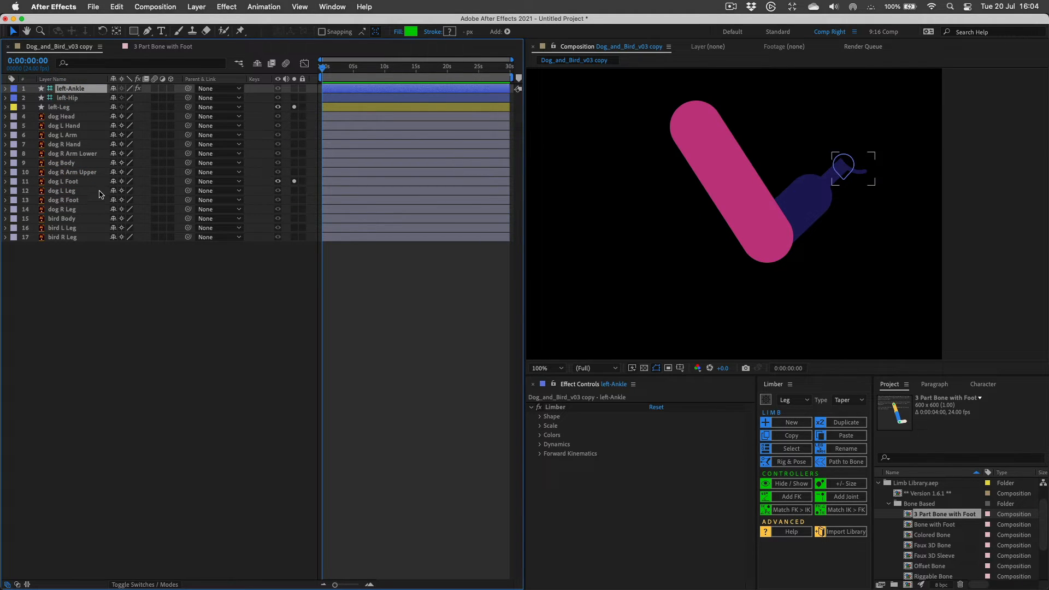
{"action": "left_click", "coordinate": [65, 182]}
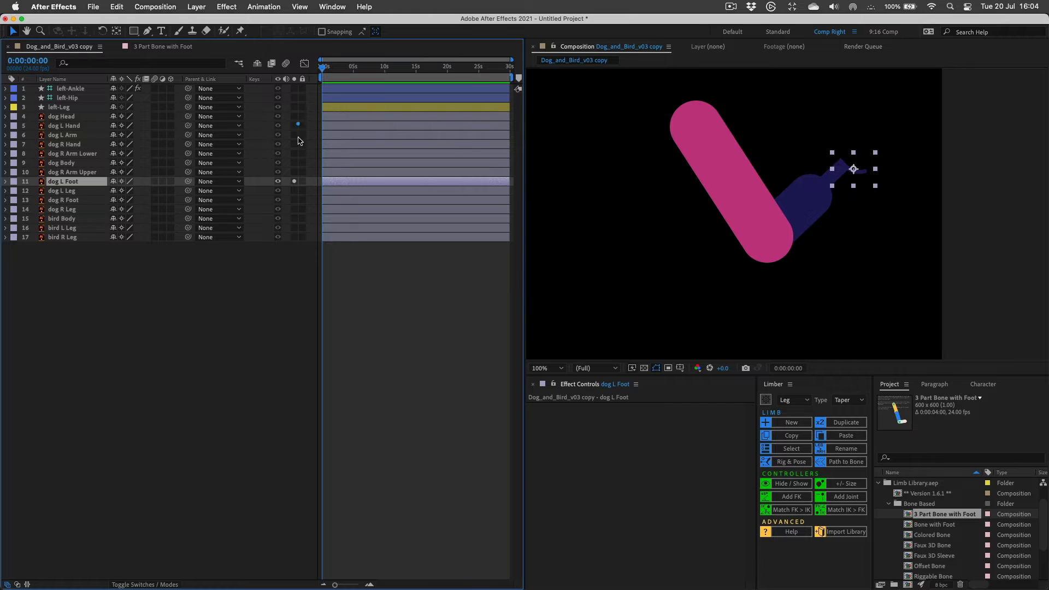
{"action": "left_click", "coordinate": [294, 108]}
{"action": "left_click", "coordinate": [294, 181]}
Set Rotate End to 100% in the Dynamics settings of the left-Ankle controller's Limber effect.
{"action": "left_click", "coordinate": [70, 89]}
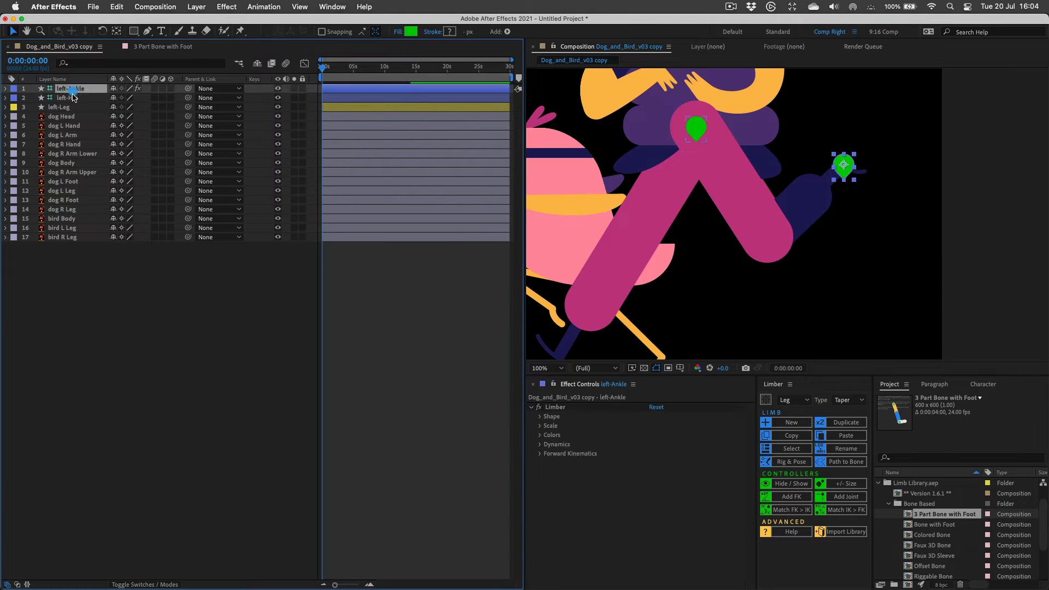
{"action": "left_click", "coordinate": [540, 444]}
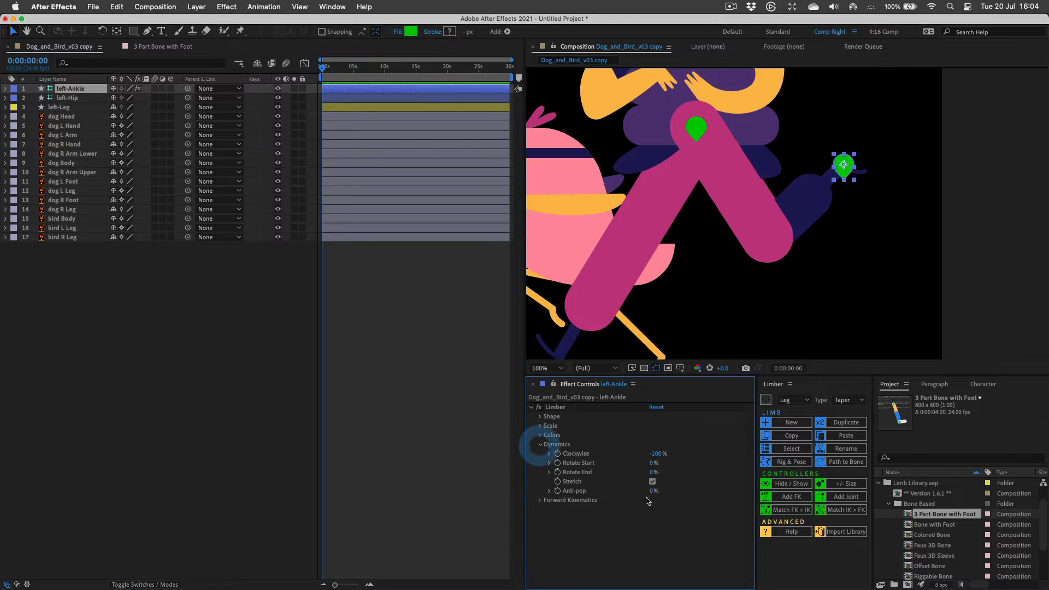
{"action": "left_click", "coordinate": [655, 473]}
{"action": "type", "text": "100"}
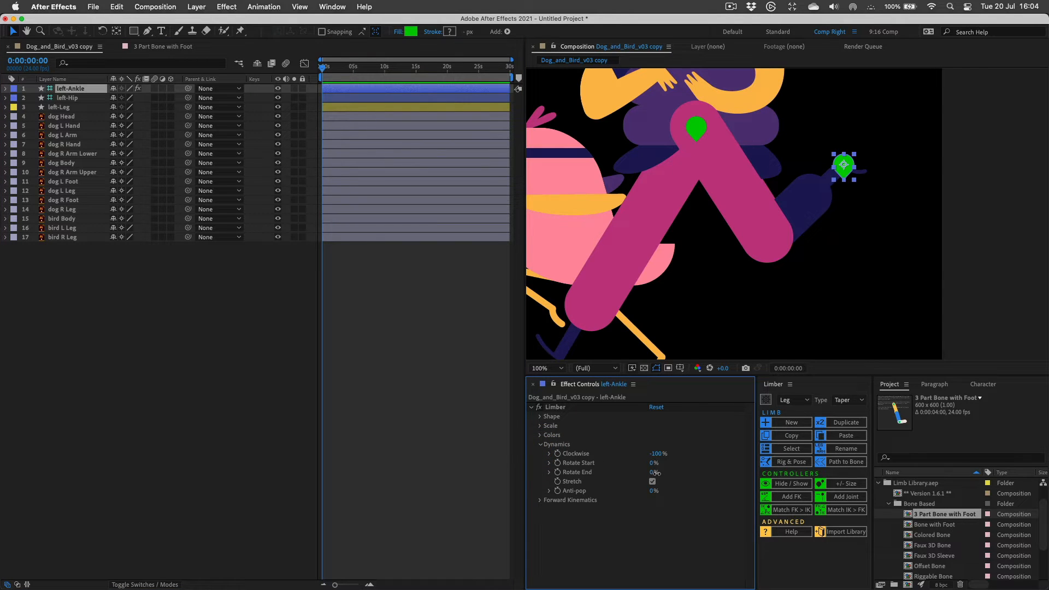
{"action": "key", "text": "Return"}
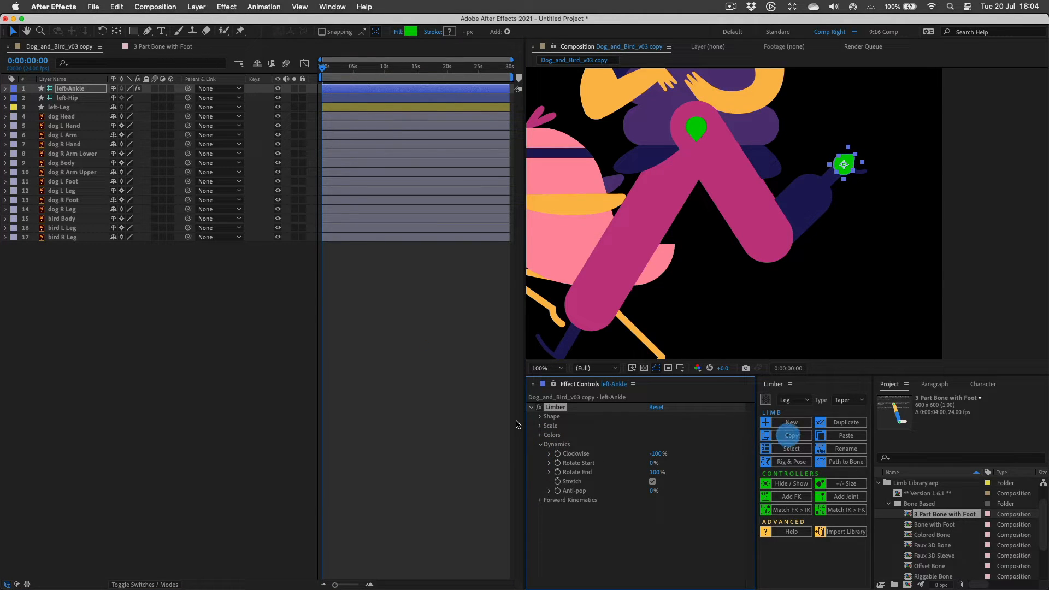
Create shapes from the dog L Foot vector layer.
{"action": "left_click", "coordinate": [91, 181]}
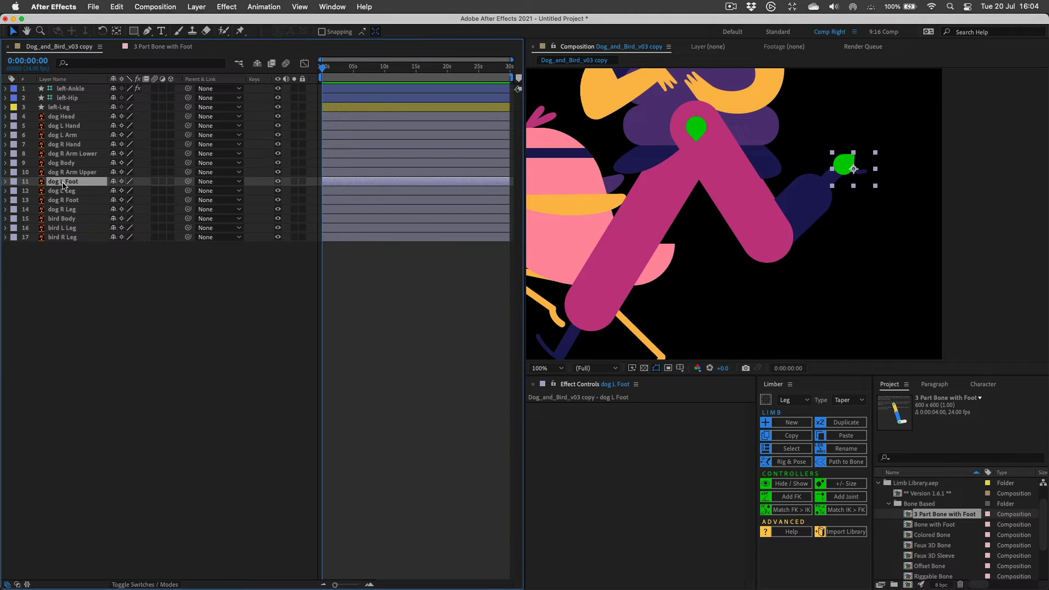
{"action": "right_click", "coordinate": [64, 184]}
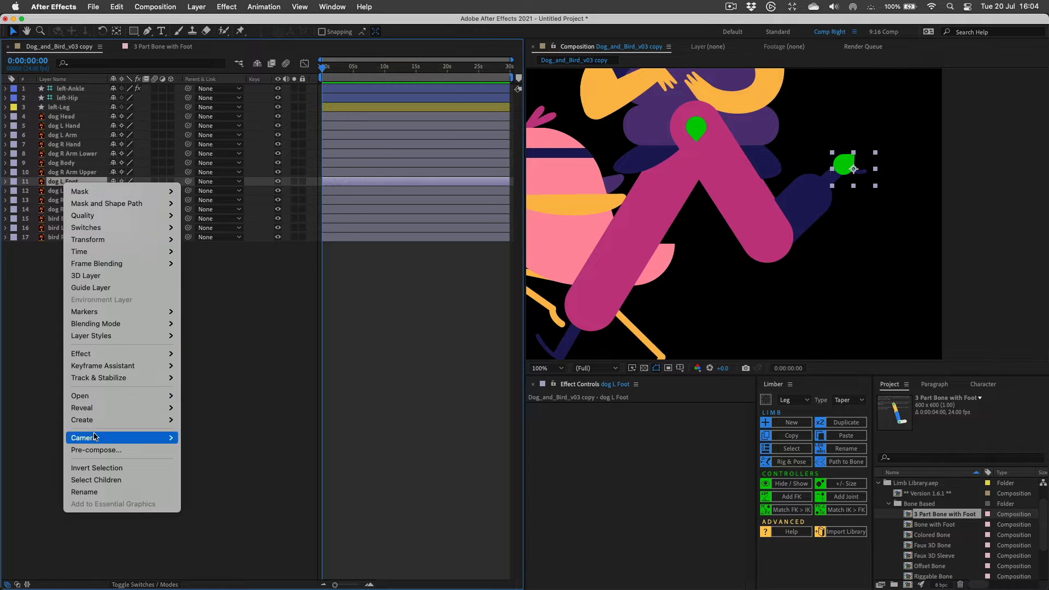
{"action": "mouse_move", "coordinate": [100, 420]}
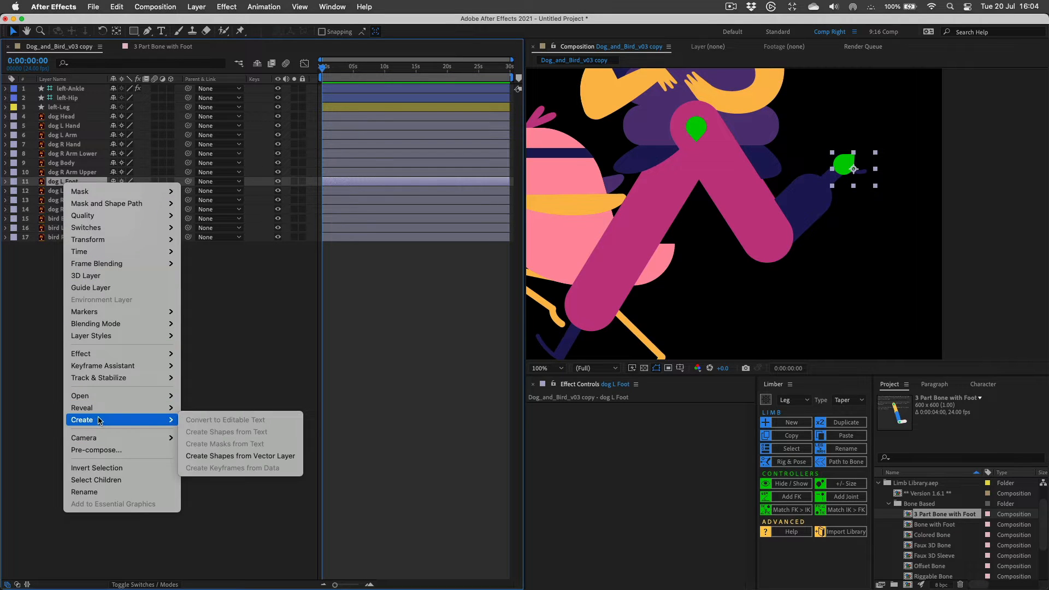
{"action": "left_click", "coordinate": [223, 456]}
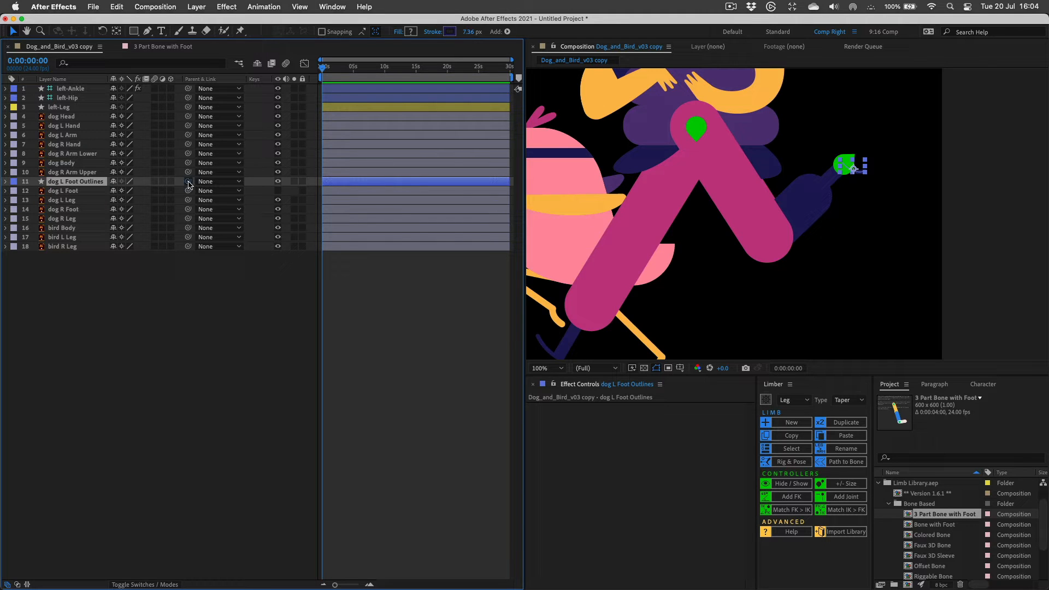
Parent the dog L Foot Outlines layer to left-Ankle and delete the original dog L Foot layer.
{"action": "left_click_drag", "start_coordinate": [188, 183], "coordinate": [85, 89]}
{"action": "left_click", "coordinate": [64, 190]}
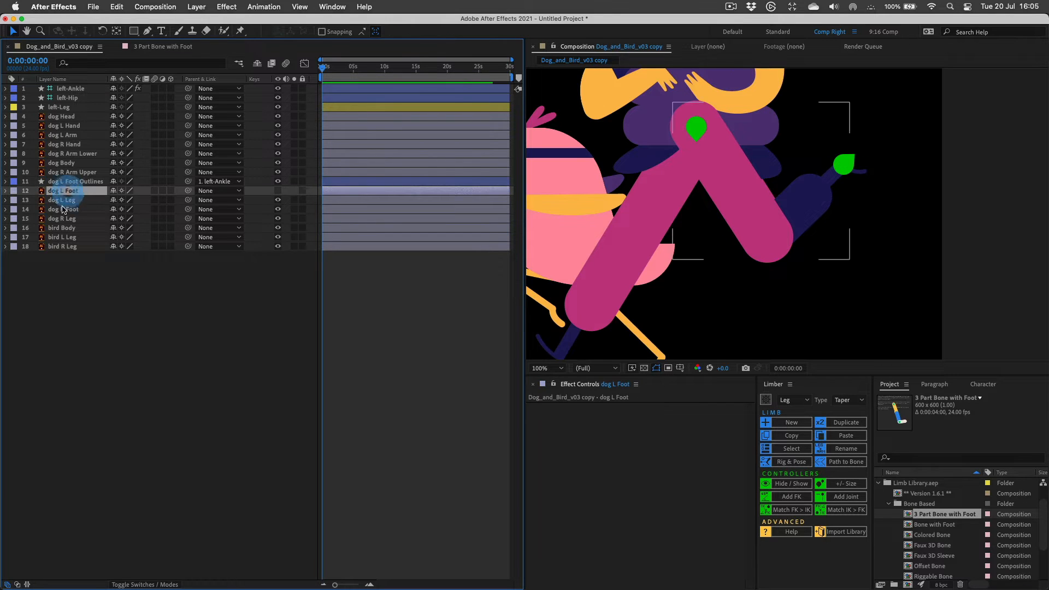
{"action": "key", "text": "BackSpace"}
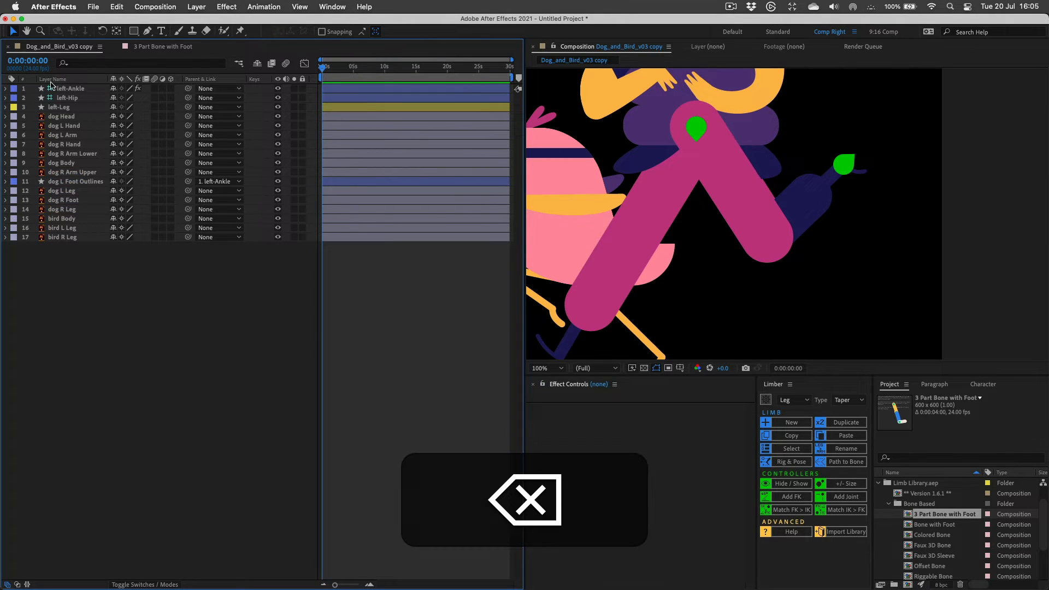
Test the left leg rig by moving the left-Ankle controller around below the body, and undo the moves.
{"action": "left_click", "coordinate": [71, 88]}
{"action": "left_click_drag", "start_coordinate": [846, 165], "coordinate": [671, 236]}
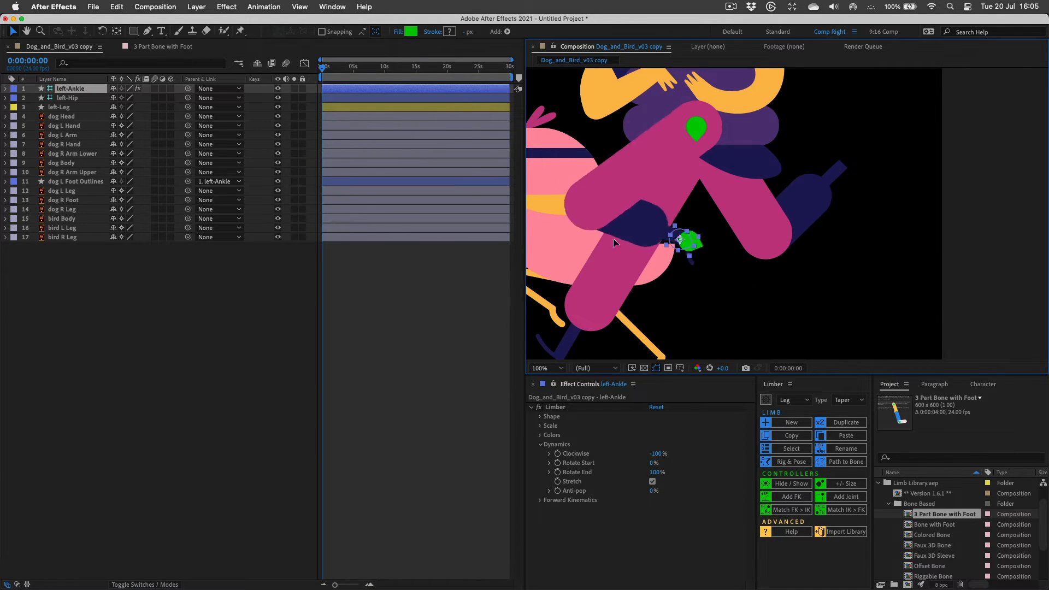
{"action": "key", "text": "super+z"}
{"action": "key", "text": "super+z"}
{"action": "key", "text": "super+z"}
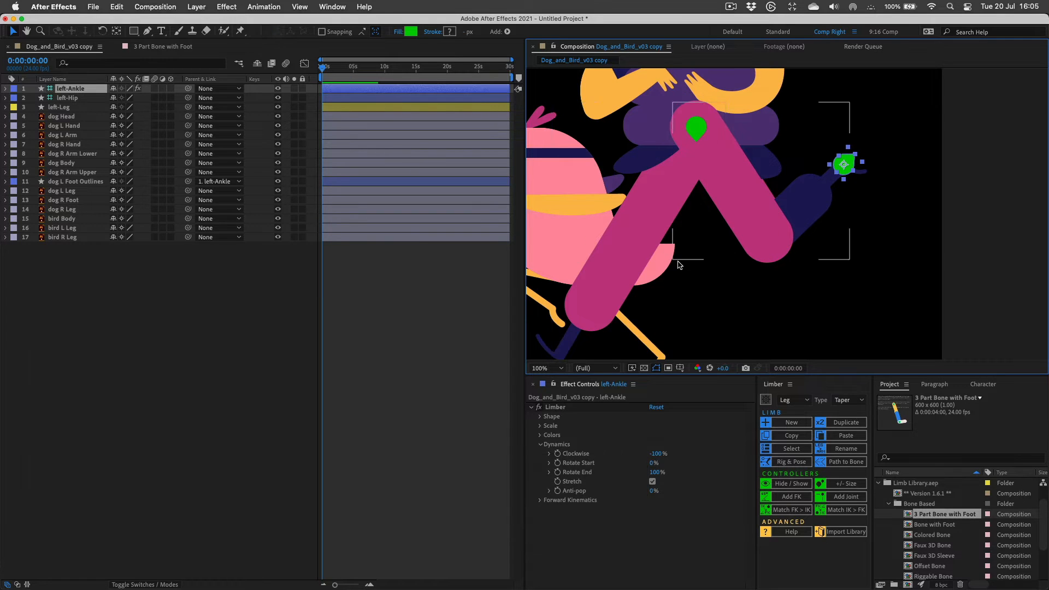
Duplicate the left leg limb and its controllers with Limber, naming the copy "right".
{"action": "key", "text": "space"}
{"action": "left_click_drag", "start_coordinate": [648, 272], "coordinate": [732, 251]}
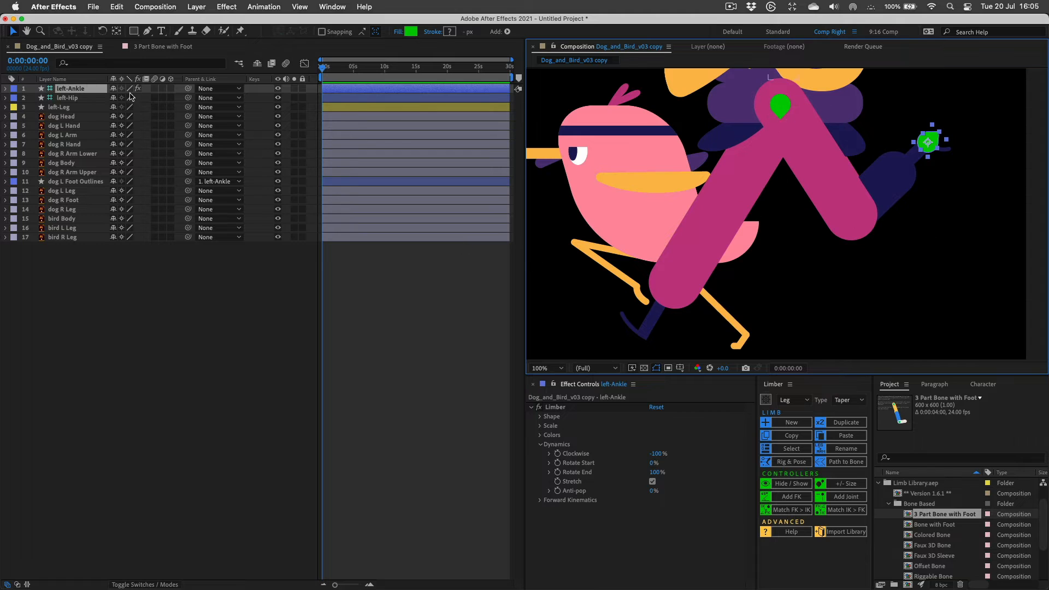
{"action": "left_click", "coordinate": [72, 88]}
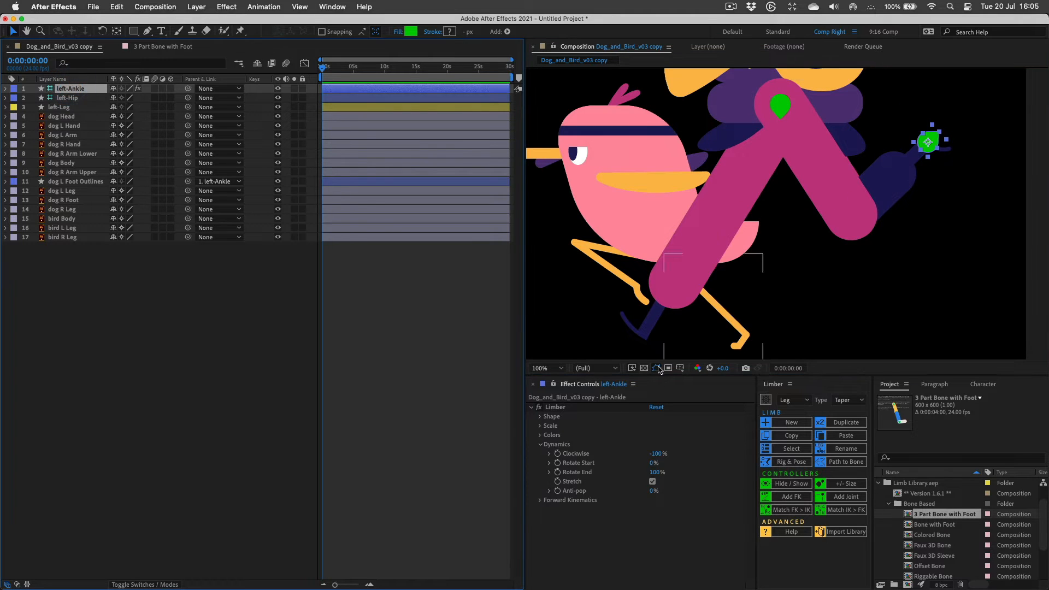
{"action": "left_click", "coordinate": [834, 422]}
{"action": "type", "text": "right"}
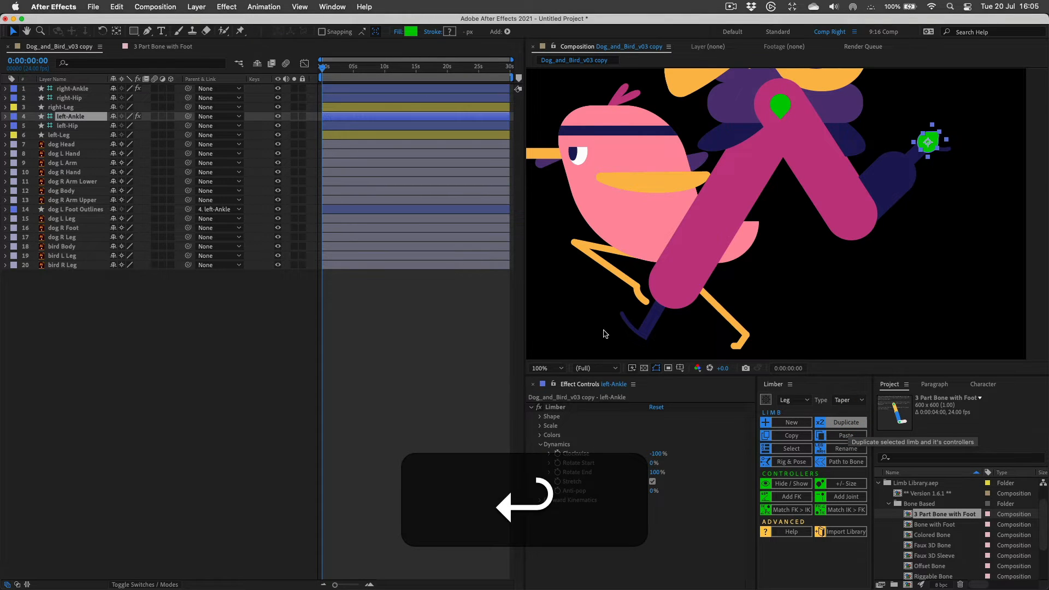
Move the right-Ankle controller onto the ankle of the dog's right leg artwork.
{"action": "left_click", "coordinate": [75, 88]}
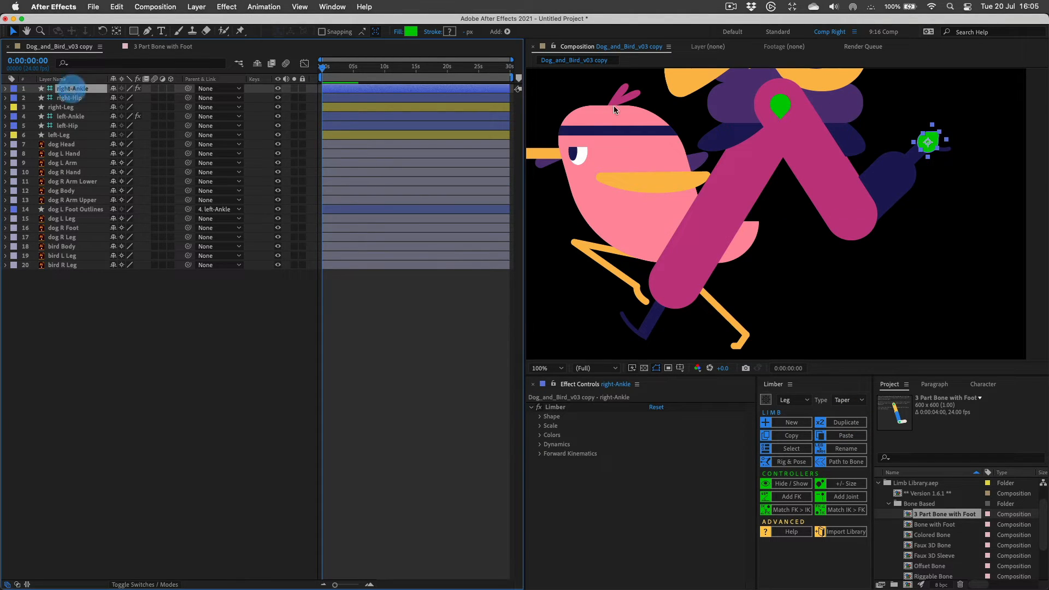
{"action": "left_click_drag", "start_coordinate": [928, 142], "coordinate": [645, 339]}
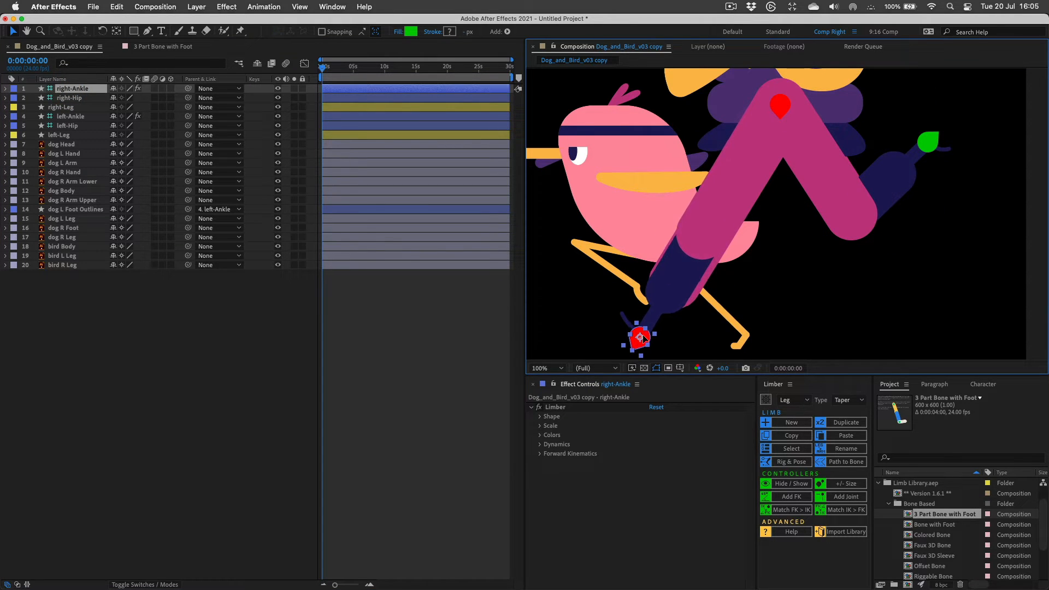
Try shifting the right-Hip controller slightly at the dog's hip, and undo the move.
{"action": "left_click", "coordinate": [781, 105]}
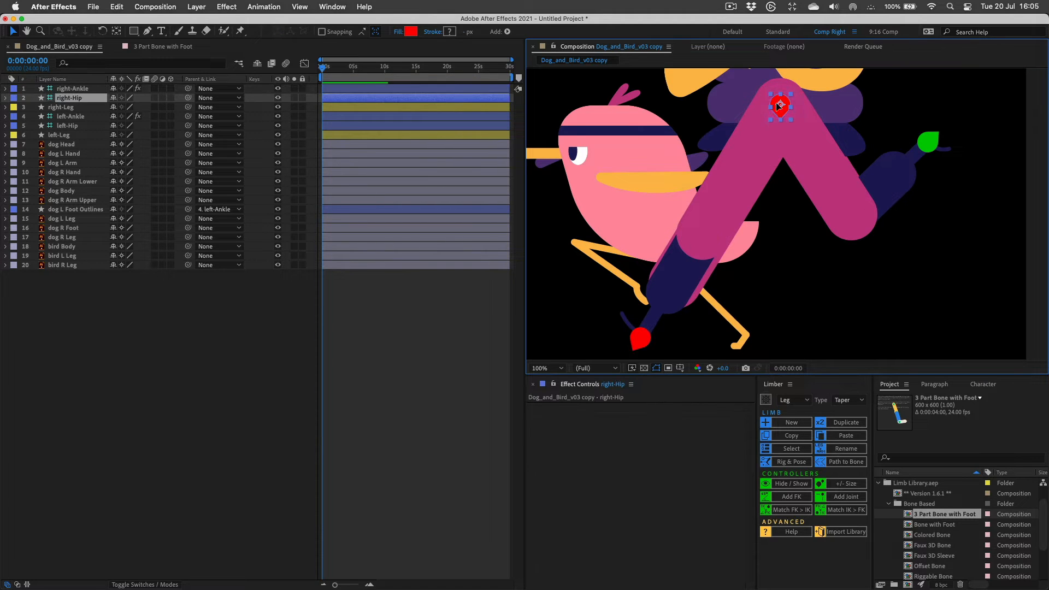
{"action": "mouse_move", "coordinate": [781, 105]}
{"action": "left_mouse_down"}
{"action": "mouse_move", "coordinate": [741, 106]}
{"action": "mouse_move", "coordinate": [780, 120]}
{"action": "mouse_move", "coordinate": [792, 111]}
{"action": "left_mouse_up"}
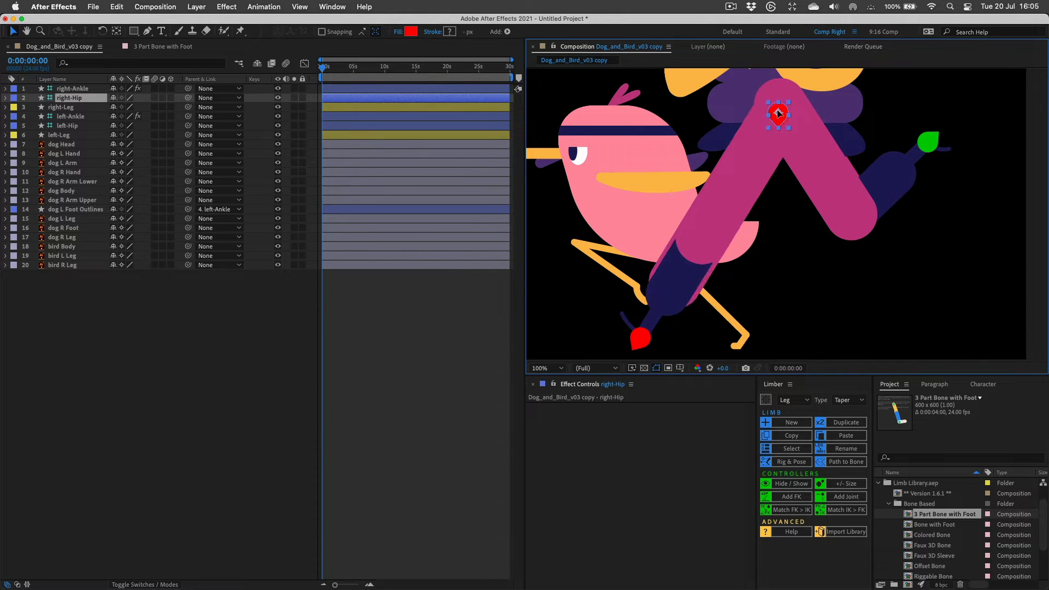
{"action": "key", "text": "super+z"}
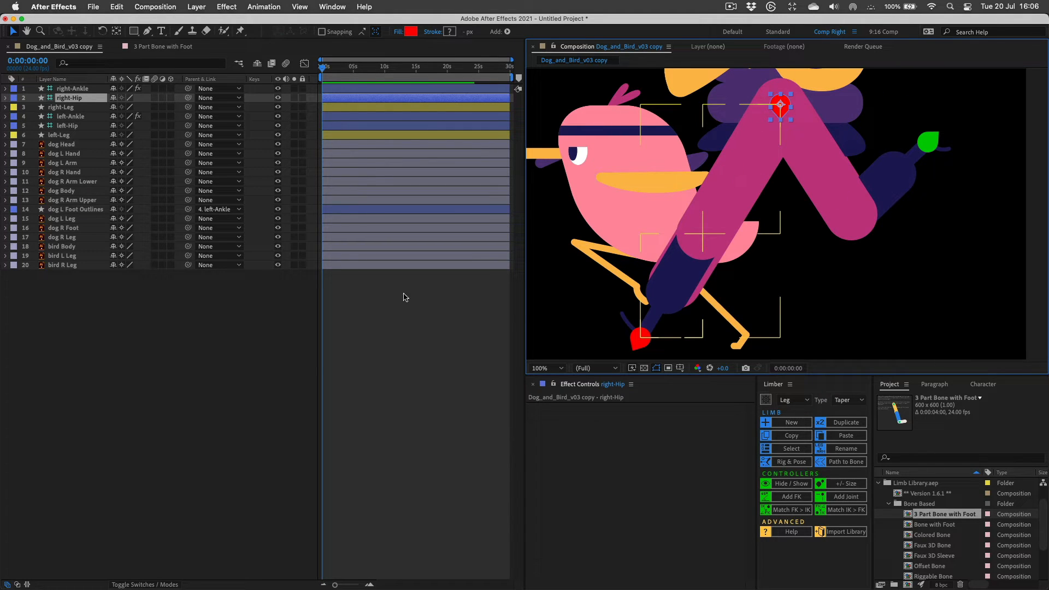
Set the Trim Paths End of the Lower group in the right-Leg layer to 48%.
{"action": "left_click", "coordinate": [61, 107]}
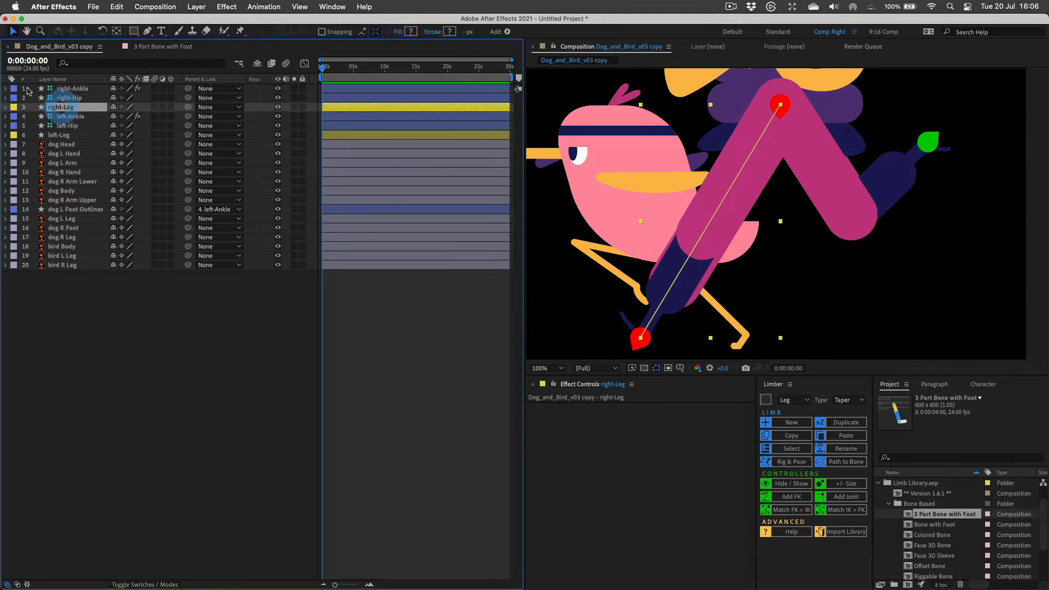
{"action": "left_click", "coordinate": [6, 107]}
{"action": "left_click", "coordinate": [16, 117]}
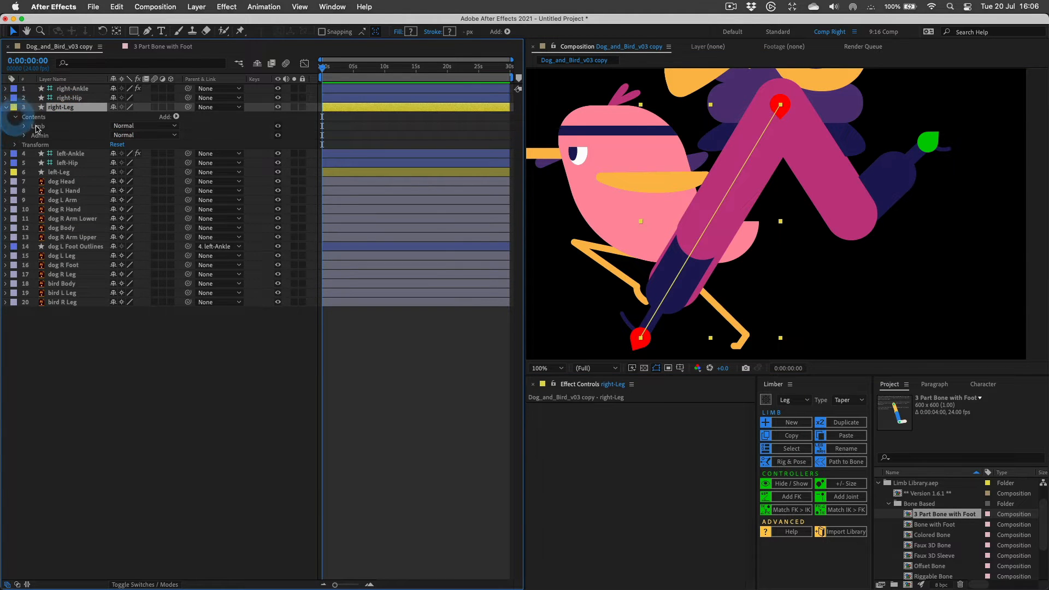
{"action": "left_click", "coordinate": [37, 126]}
{"action": "left_click", "coordinate": [24, 126]}
{"action": "left_click", "coordinate": [50, 145]}
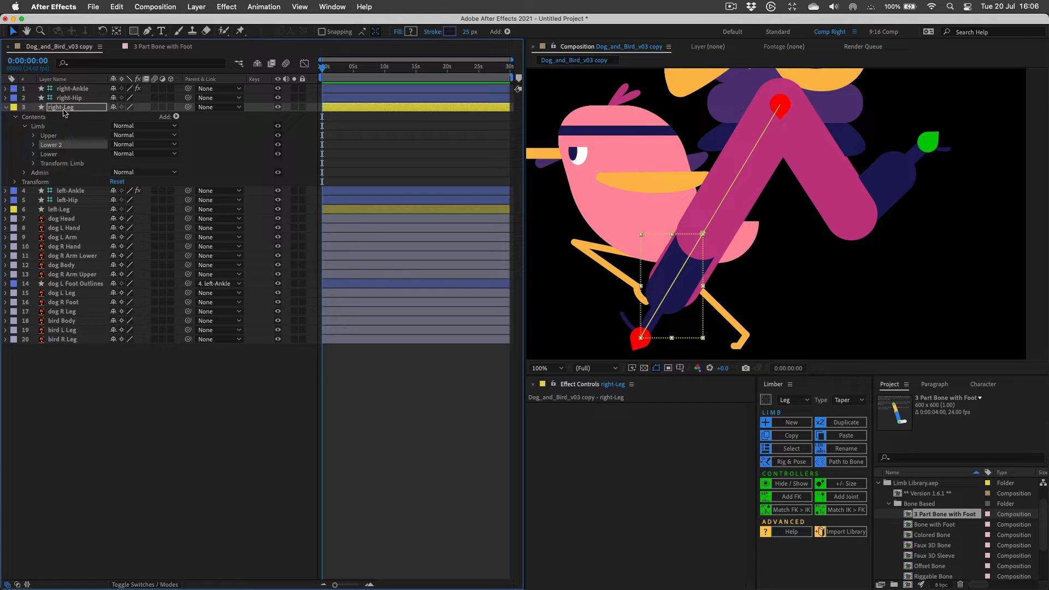
{"action": "left_click", "coordinate": [47, 154]}
{"action": "left_click", "coordinate": [34, 154]}
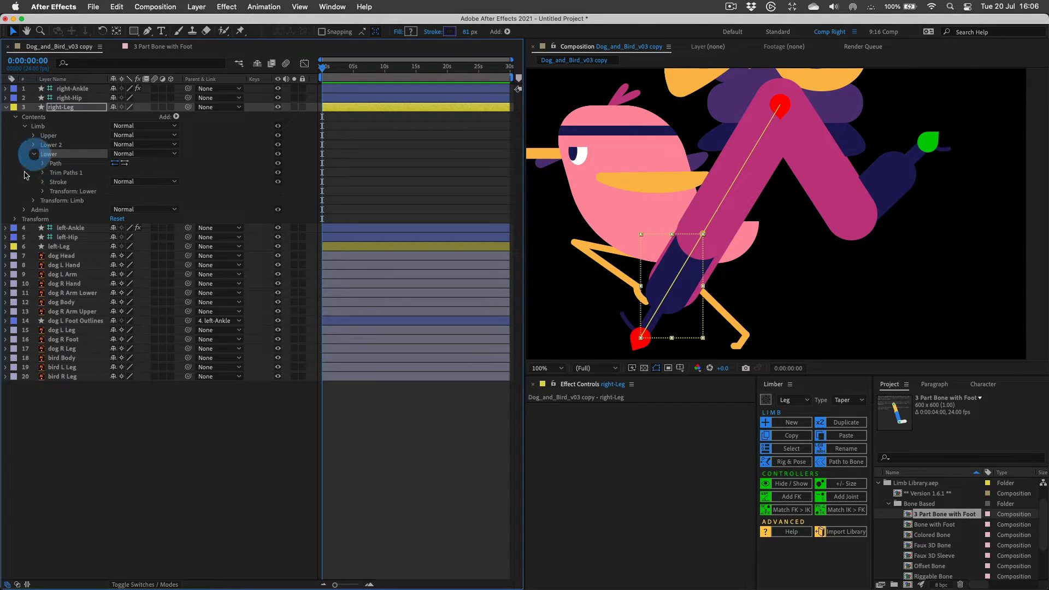
{"action": "left_click", "coordinate": [42, 173]}
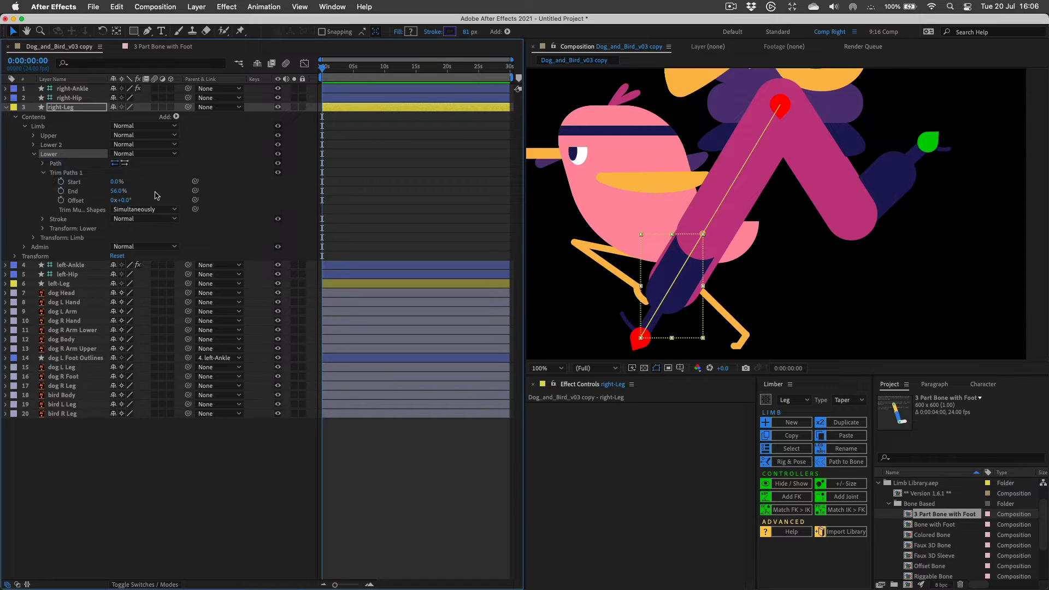
{"action": "left_click_drag", "start_coordinate": [116, 190], "coordinate": [115, 190]}
Recolour the Lower group's stroke in right-Leg with the pink sampled from the upper leg.
{"action": "left_click", "coordinate": [44, 219]}
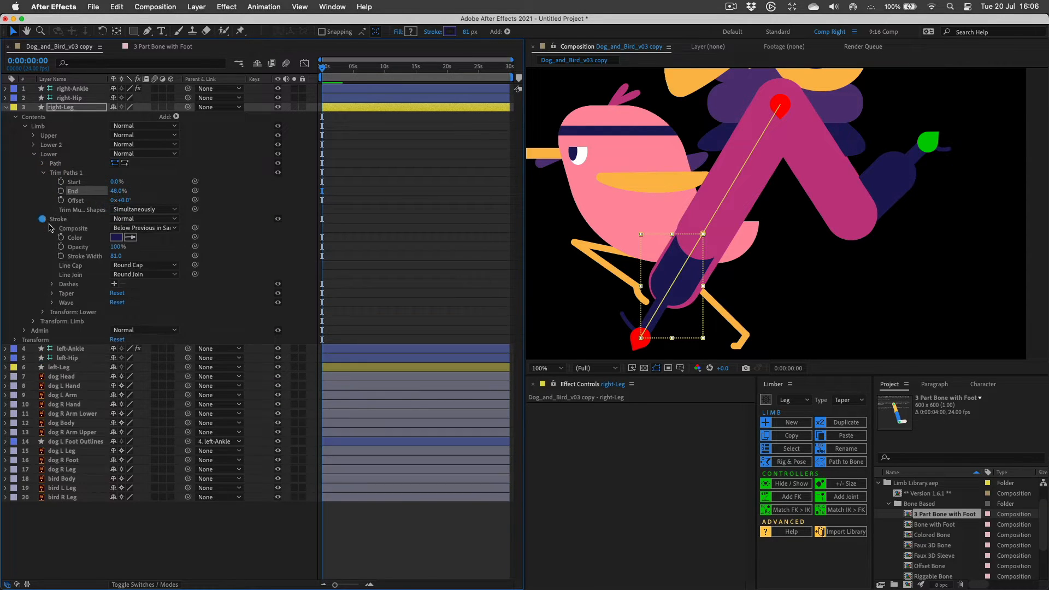
{"action": "left_click", "coordinate": [130, 237]}
{"action": "left_click", "coordinate": [748, 201]}
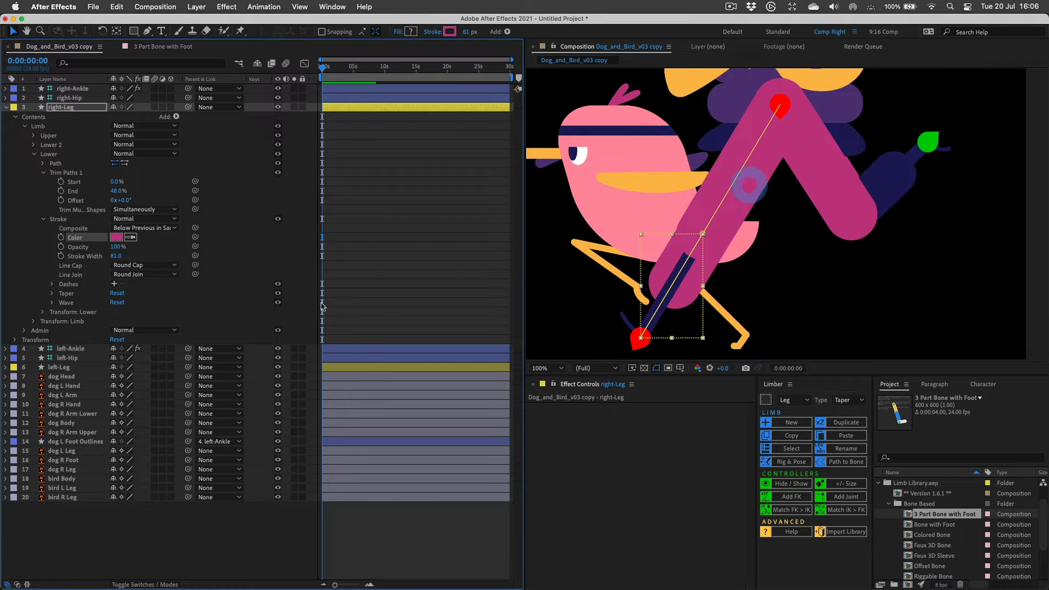
{"action": "key", "text": "super+z"}
{"action": "key", "text": "super+z"}
{"action": "key", "text": "super+z"}
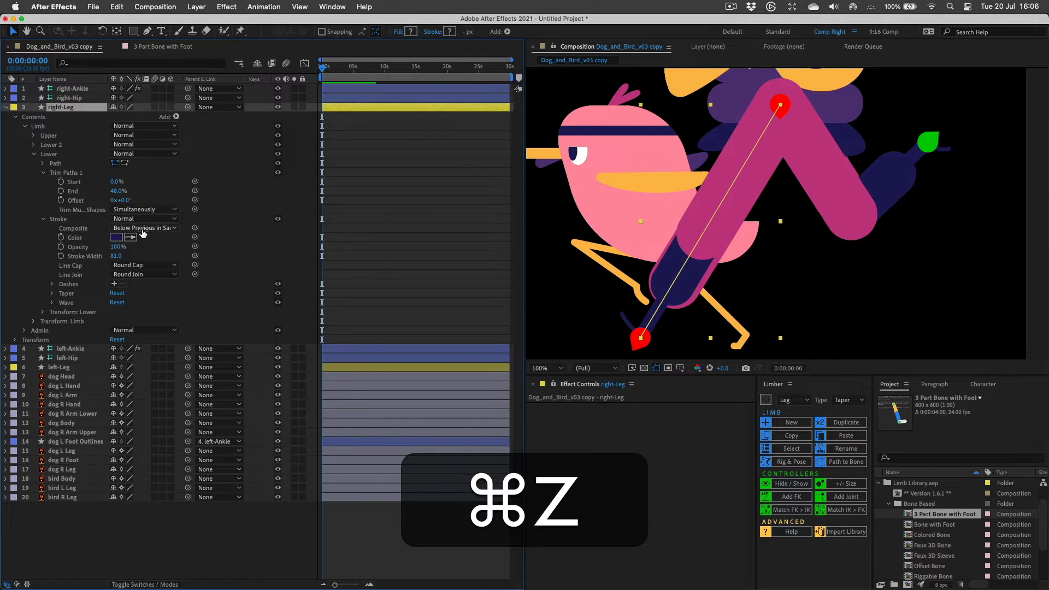
{"action": "key", "text": "super+shift+z"}
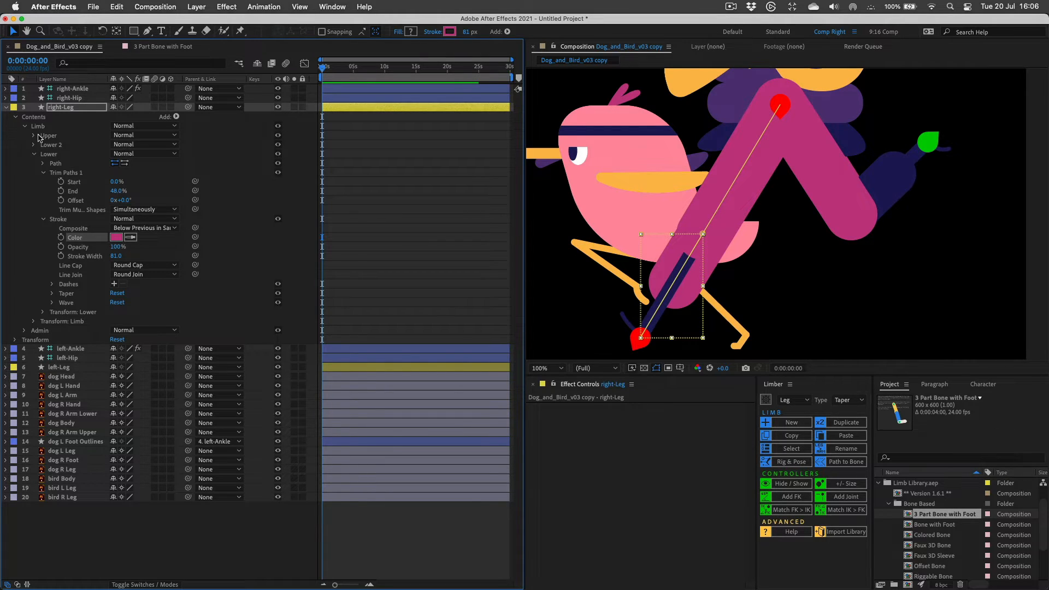
Set the Lower group's stroke width to 96 to match the Upper group's stroke in right-Leg.
{"action": "left_click", "coordinate": [34, 135]}
{"action": "left_click", "coordinate": [43, 154]}
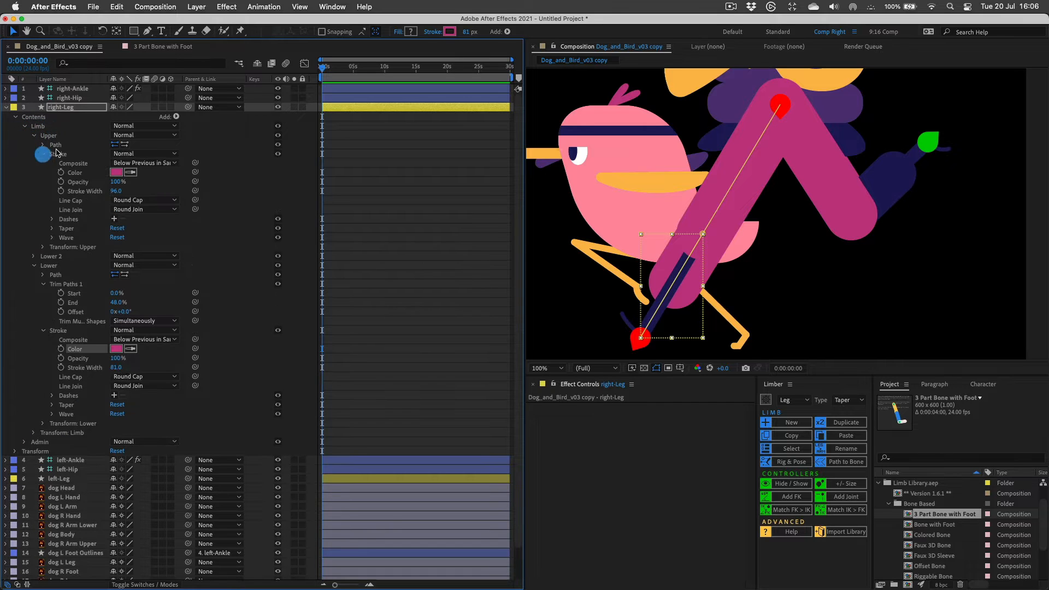
{"action": "left_click", "coordinate": [116, 367]}
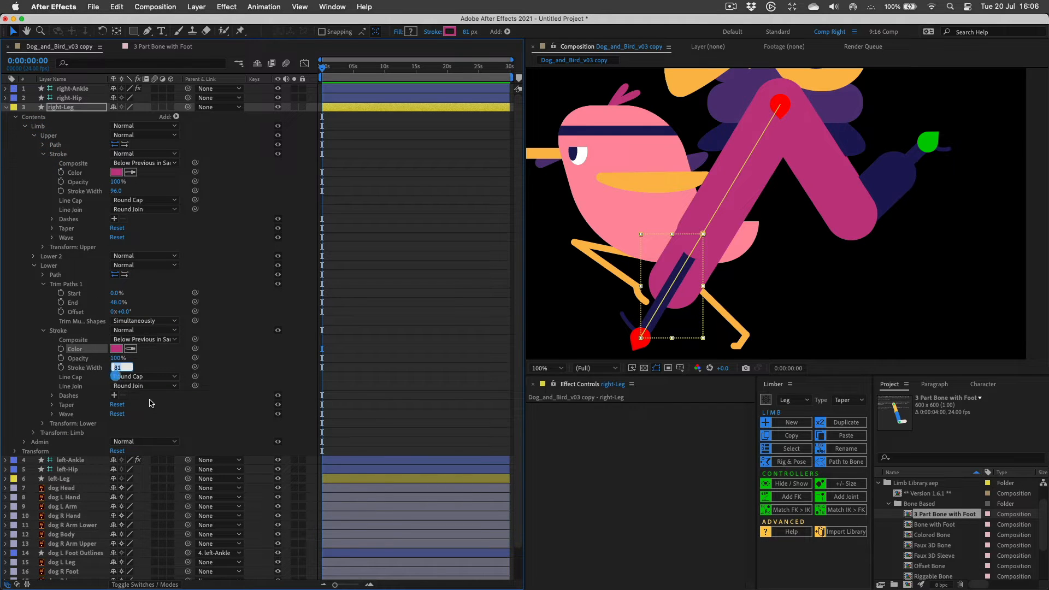
{"action": "type", "text": "96"}
{"action": "key", "text": "Return"}
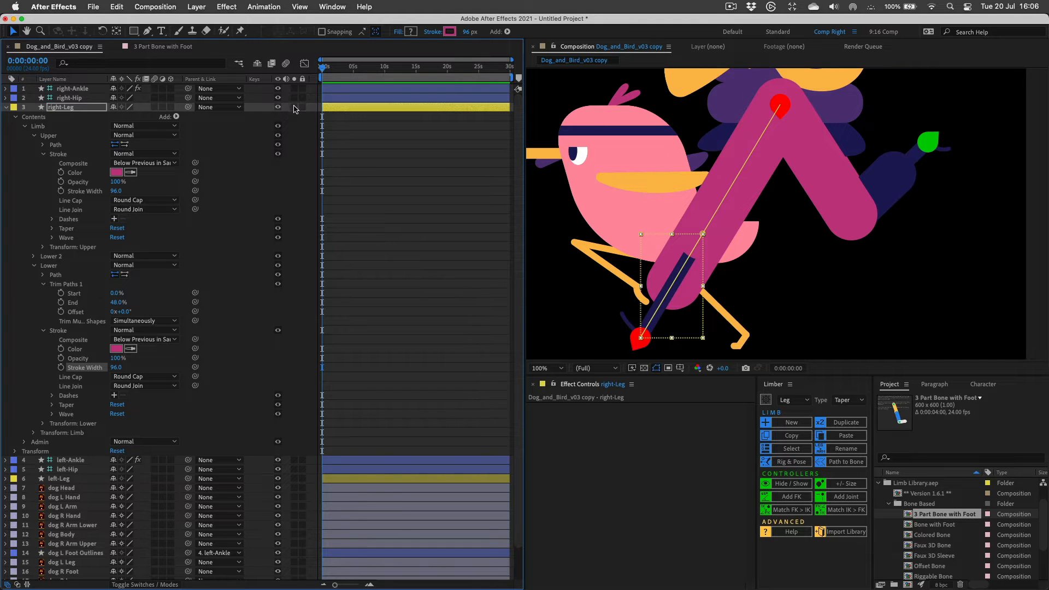
Solo the right-Leg layer and move its Lower group above Lower 2 in the Limb contents.
{"action": "left_click", "coordinate": [294, 107]}
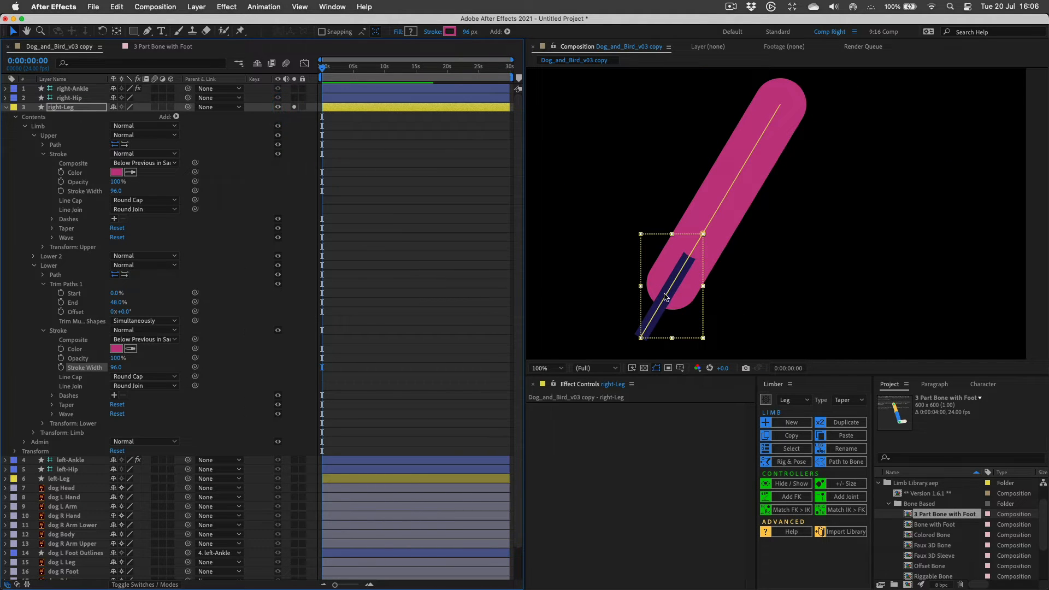
{"action": "left_click", "coordinate": [49, 257]}
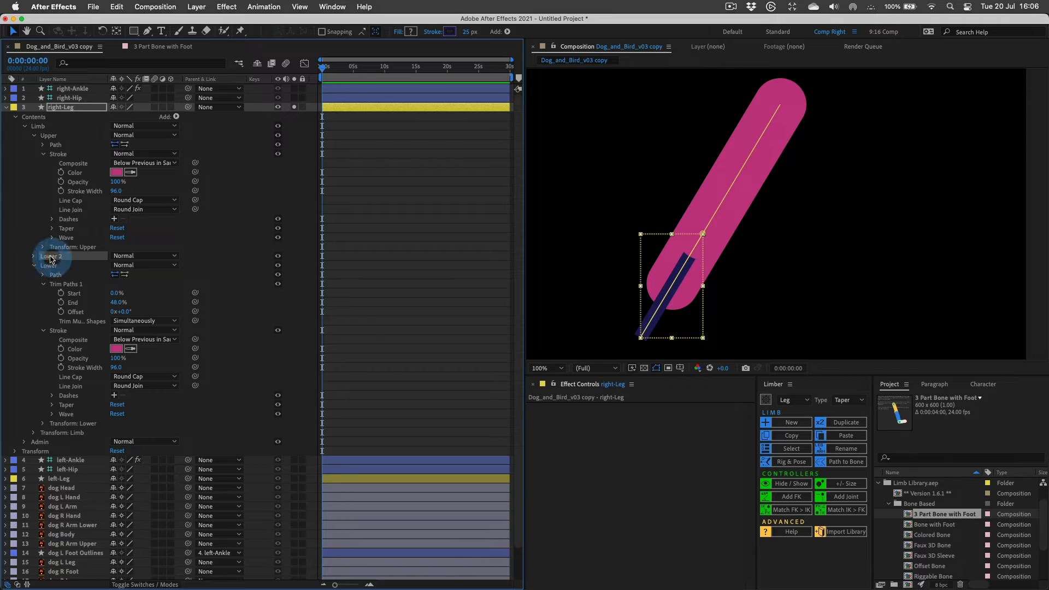
{"action": "left_click", "coordinate": [45, 266]}
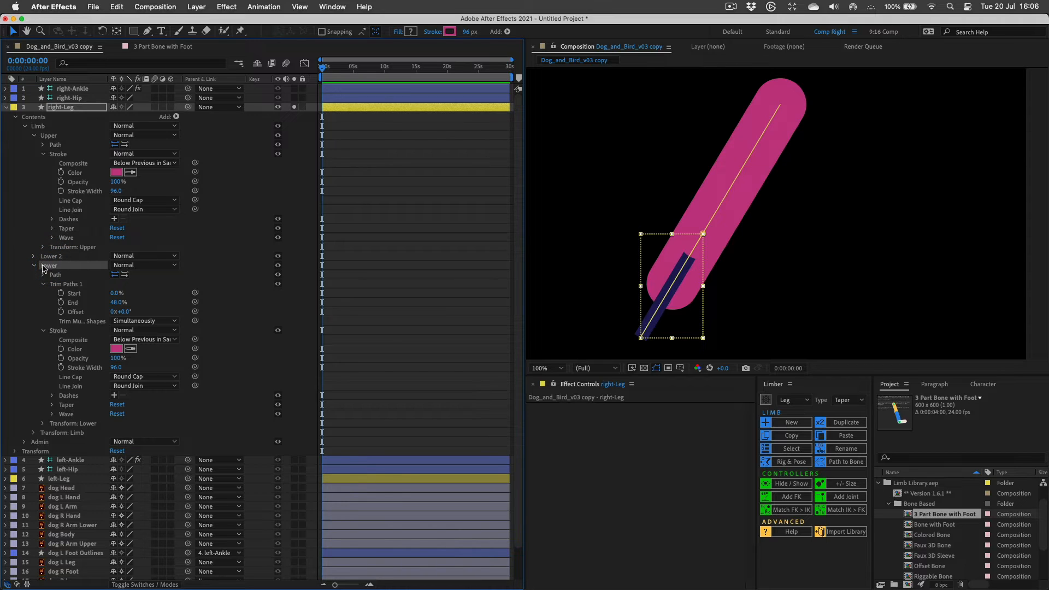
{"action": "left_click_drag", "start_coordinate": [45, 268], "coordinate": [51, 255]}
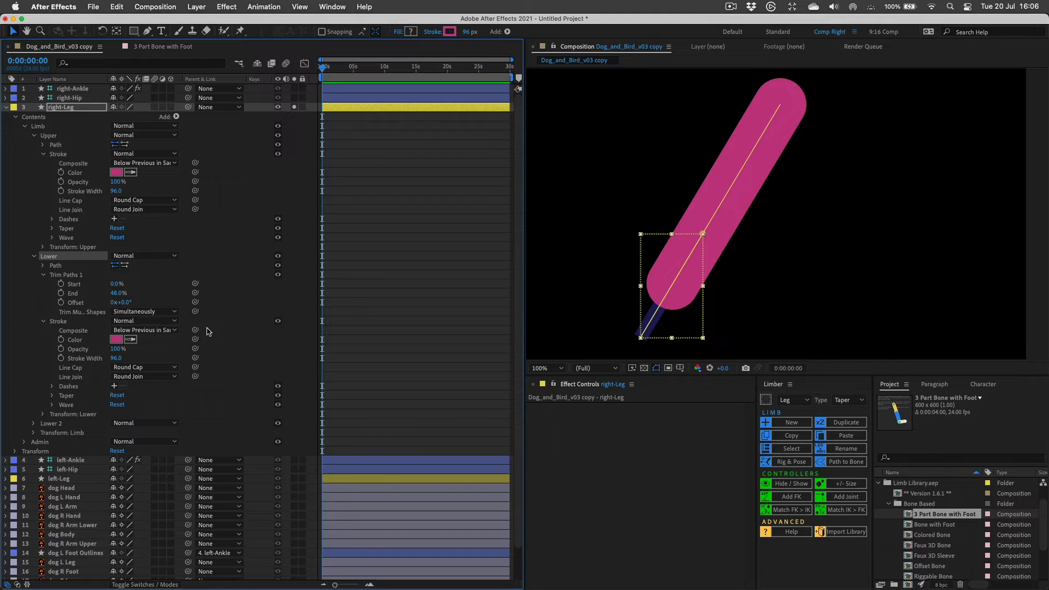
Test the right leg's bend by moving right-Ankle upward with the limb and controllers soloed, undo the moves, and turn off the solos.
{"action": "left_click", "coordinate": [75, 90]}
{"action": "left_click_drag", "start_coordinate": [643, 338], "coordinate": [647, 257]}
{"action": "key", "text": "super+z"}
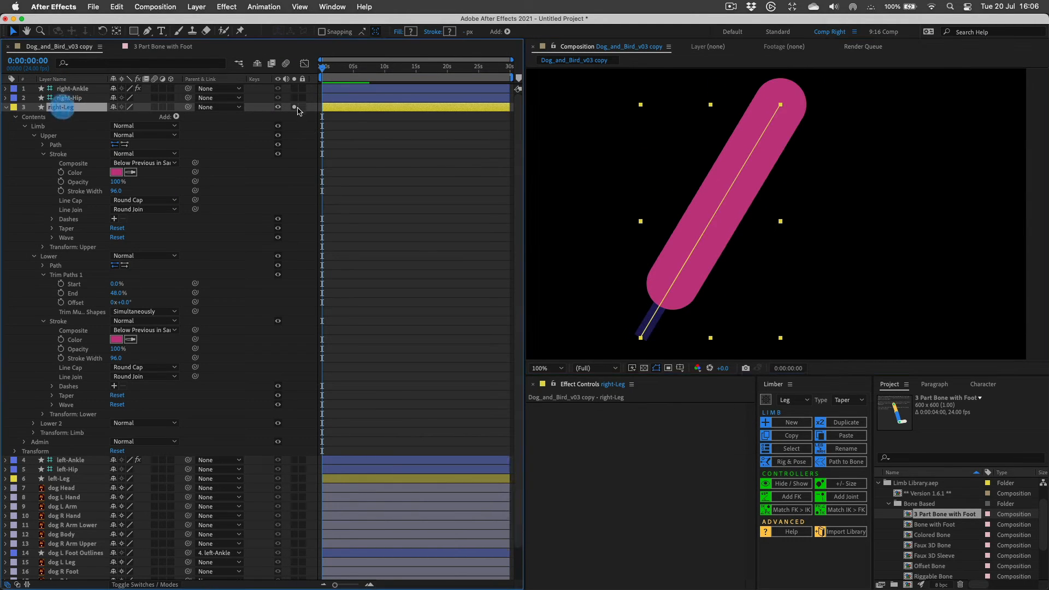
{"action": "left_click", "coordinate": [294, 108]}
{"action": "left_click", "coordinate": [294, 88]}
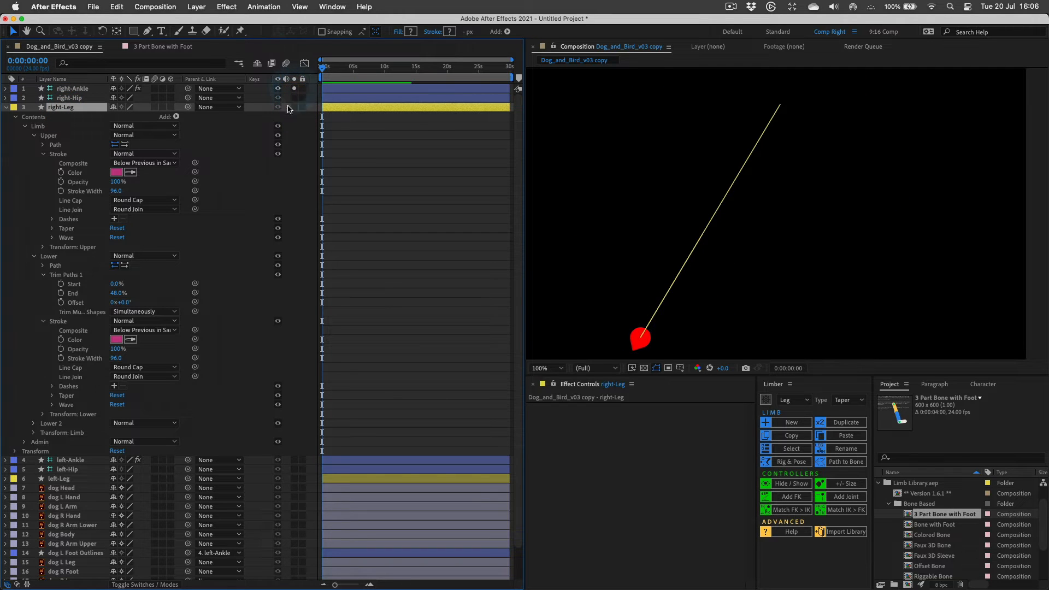
{"action": "left_click_drag", "start_coordinate": [295, 98], "coordinate": [295, 108]}
{"action": "left_click", "coordinate": [72, 89]}
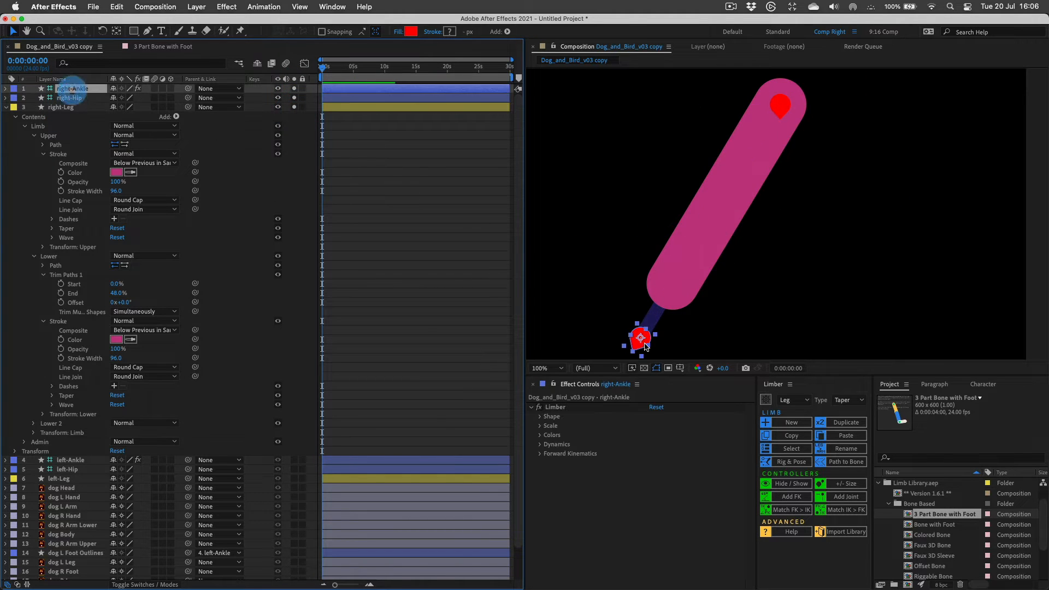
{"action": "left_click_drag", "start_coordinate": [641, 339], "coordinate": [648, 231]}
{"action": "key", "text": "super+z"}
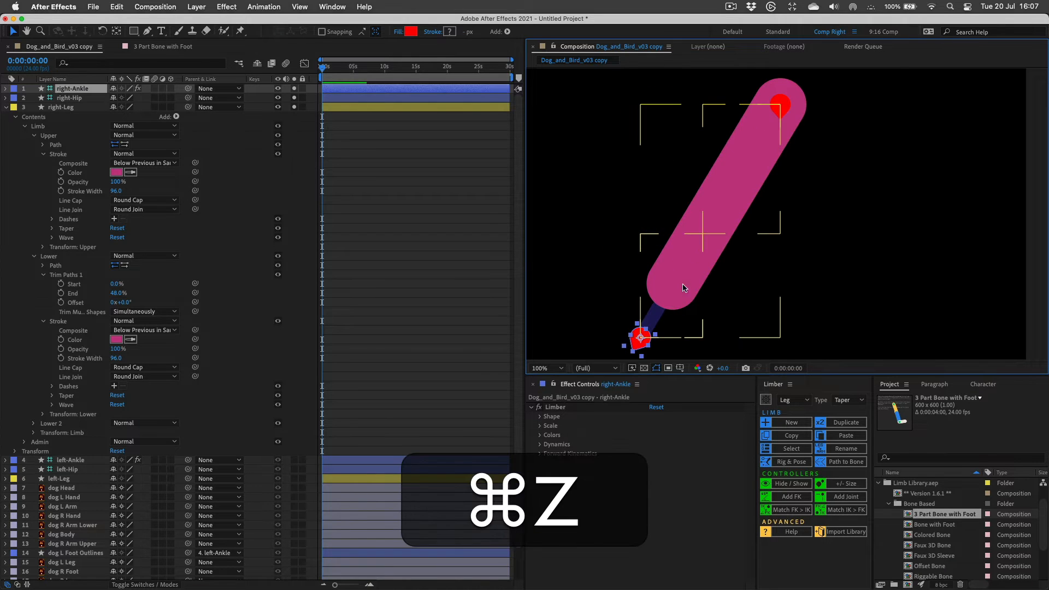
{"action": "left_click", "coordinate": [62, 108]}
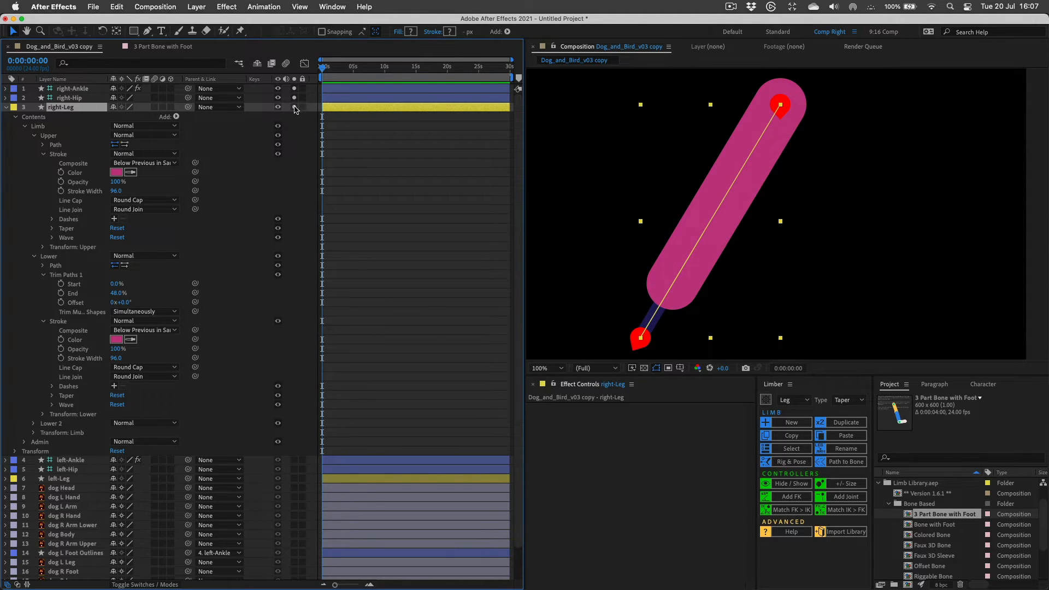
{"action": "left_click_drag", "start_coordinate": [294, 108], "coordinate": [293, 89]}
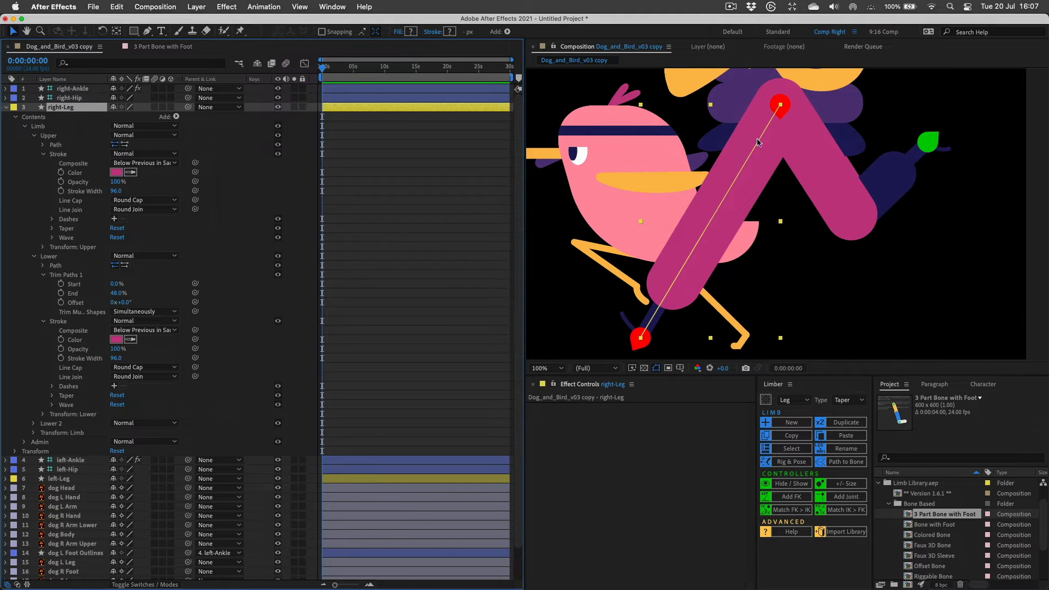
Set the right-Ankle controller's Limber Lower Length to 257 and hide the controller layer.
{"action": "left_click", "coordinate": [76, 89]}
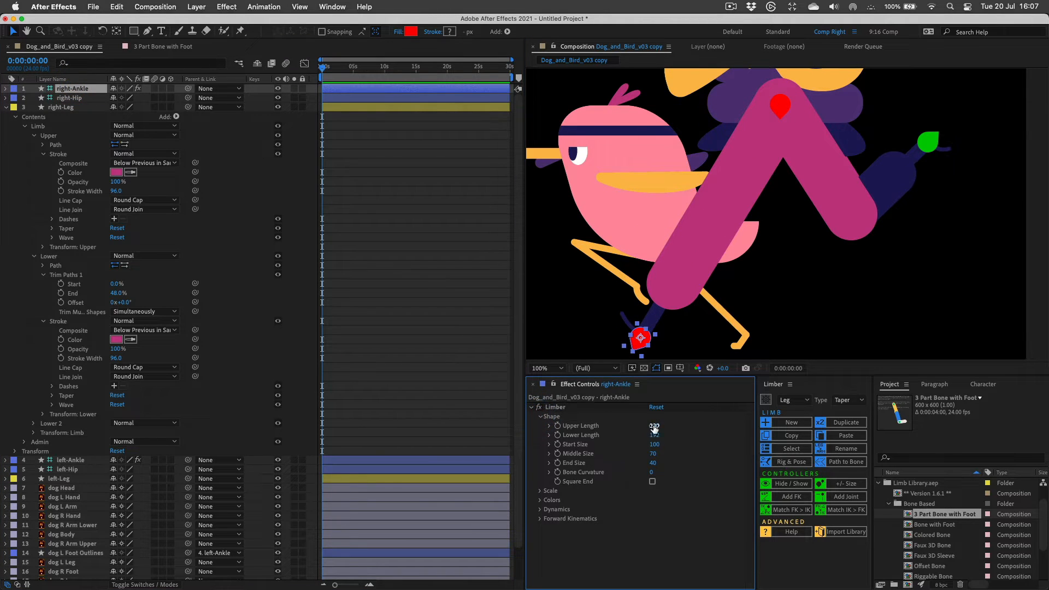
{"action": "left_click_drag", "start_coordinate": [654, 435], "coordinate": [688, 430]}
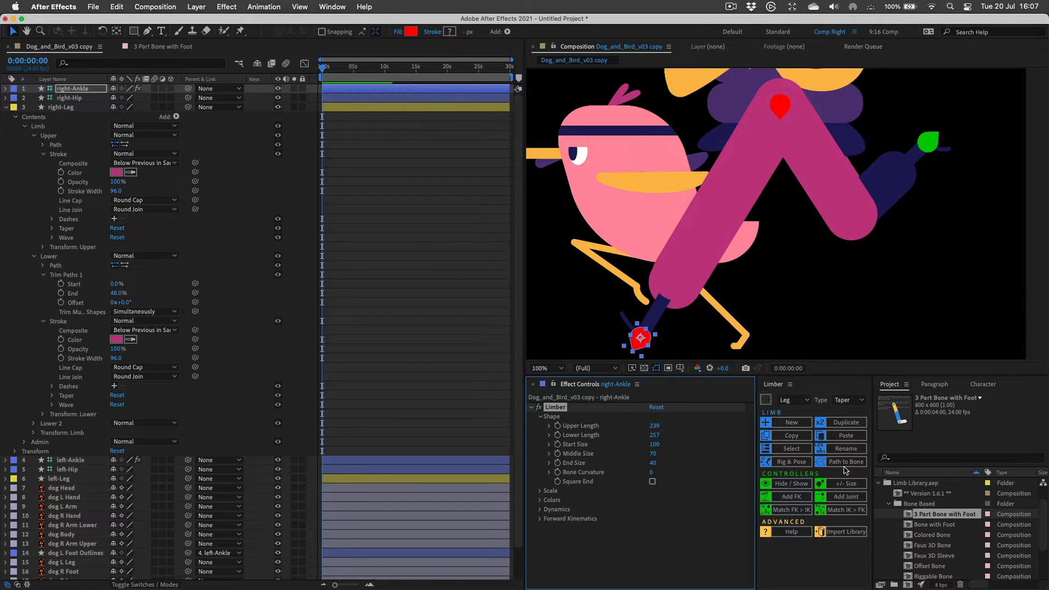
{"action": "left_click", "coordinate": [76, 88]}
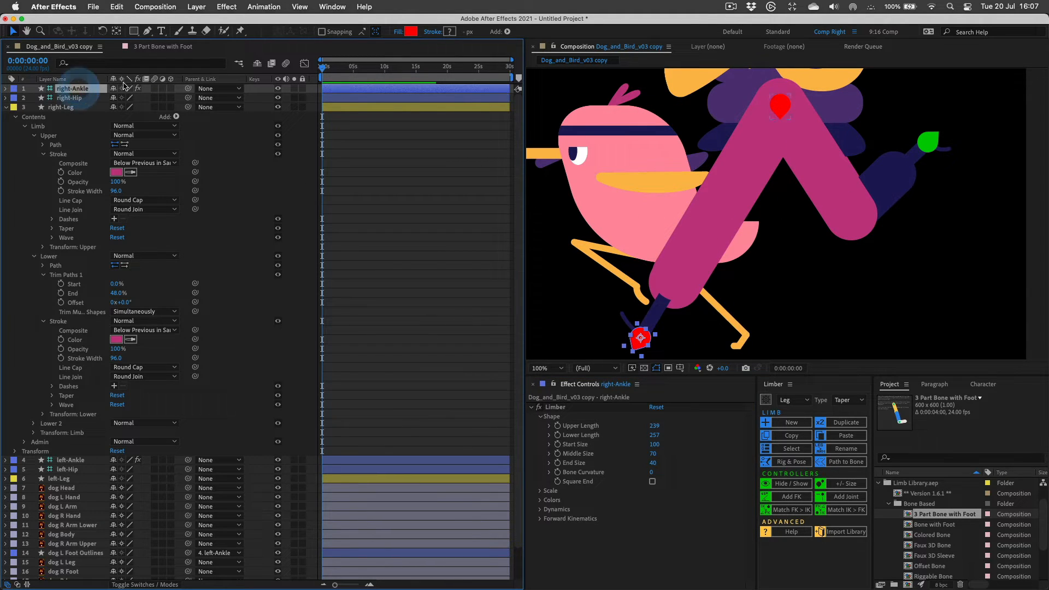
{"action": "left_click", "coordinate": [277, 89]}
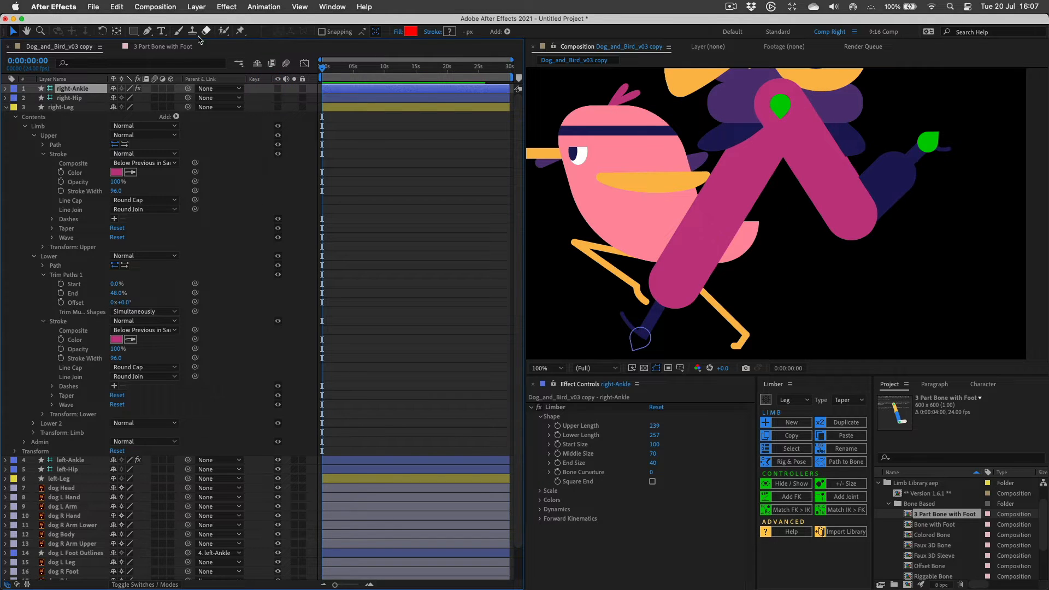
Draw a new path on its own shape layer from the right hip to the ankle, with a middle point at the knee.
{"action": "left_click", "coordinate": [147, 31]}
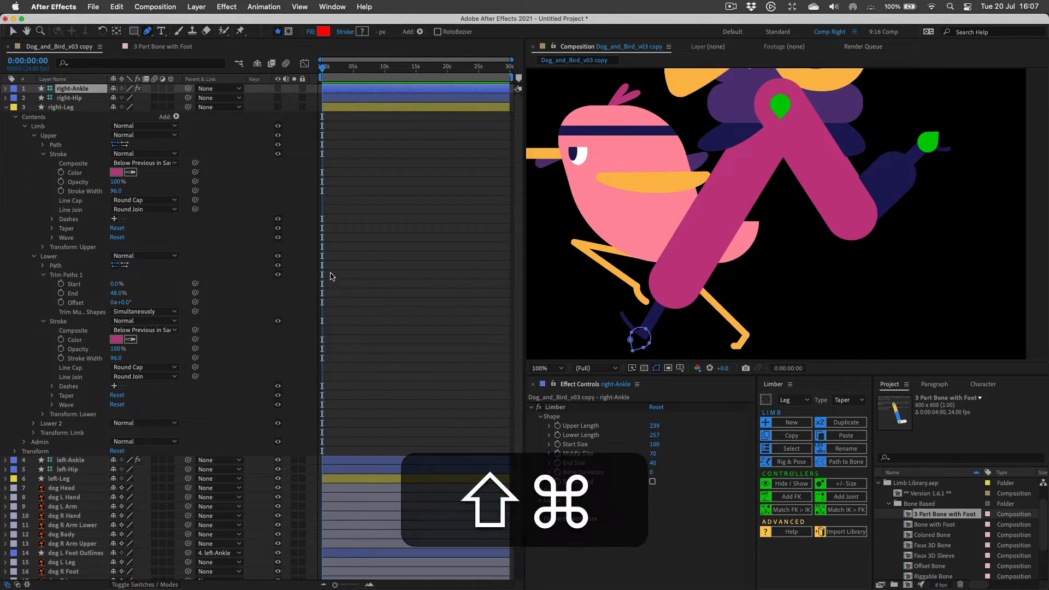
{"action": "key", "text": "super+shift+a"}
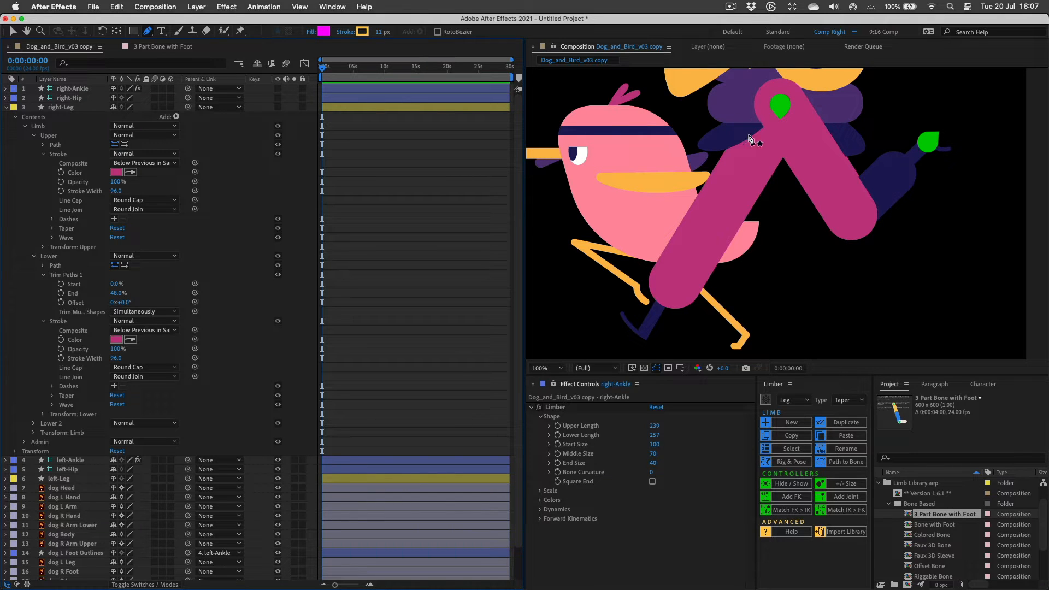
{"action": "left_click", "coordinate": [779, 105]}
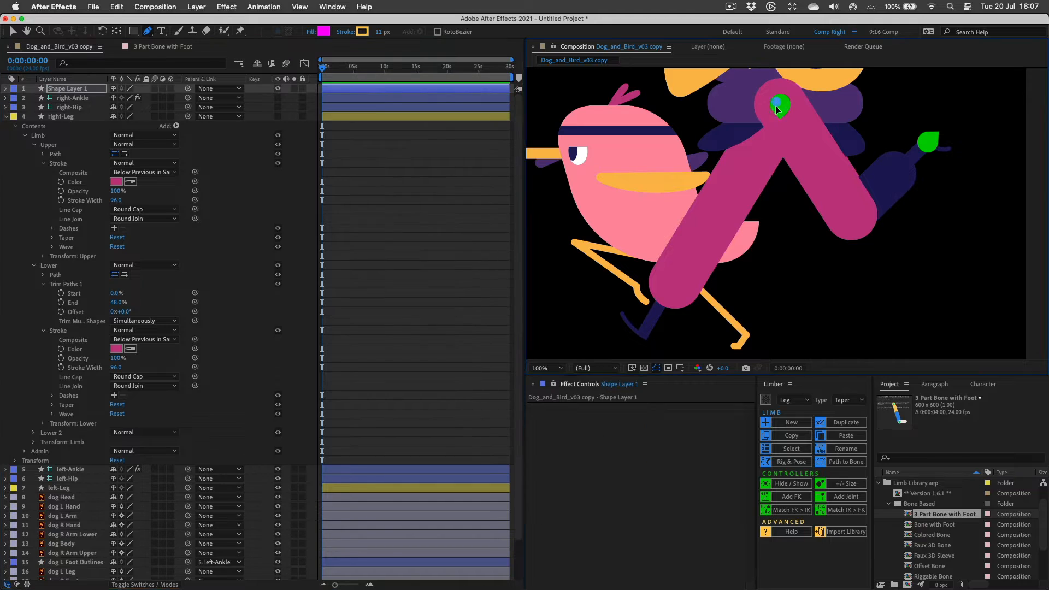
{"action": "left_click", "coordinate": [644, 335]}
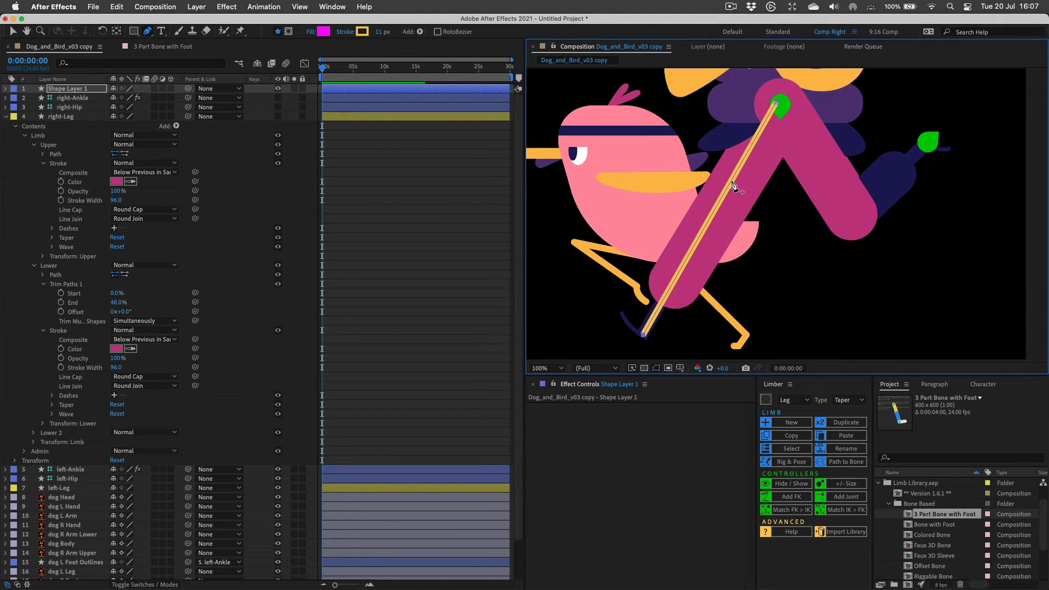
{"action": "left_click", "coordinate": [714, 213]}
Convert the path on Shape Layer 1 to a Limber bone named dog-right.
{"action": "left_click", "coordinate": [77, 88]}
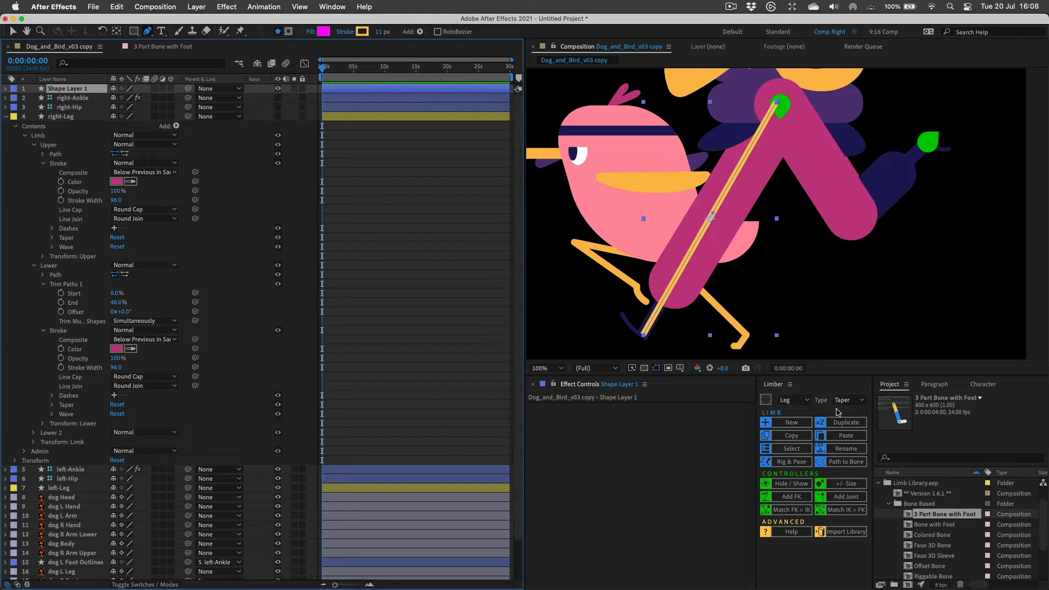
{"action": "left_click", "coordinate": [846, 462]}
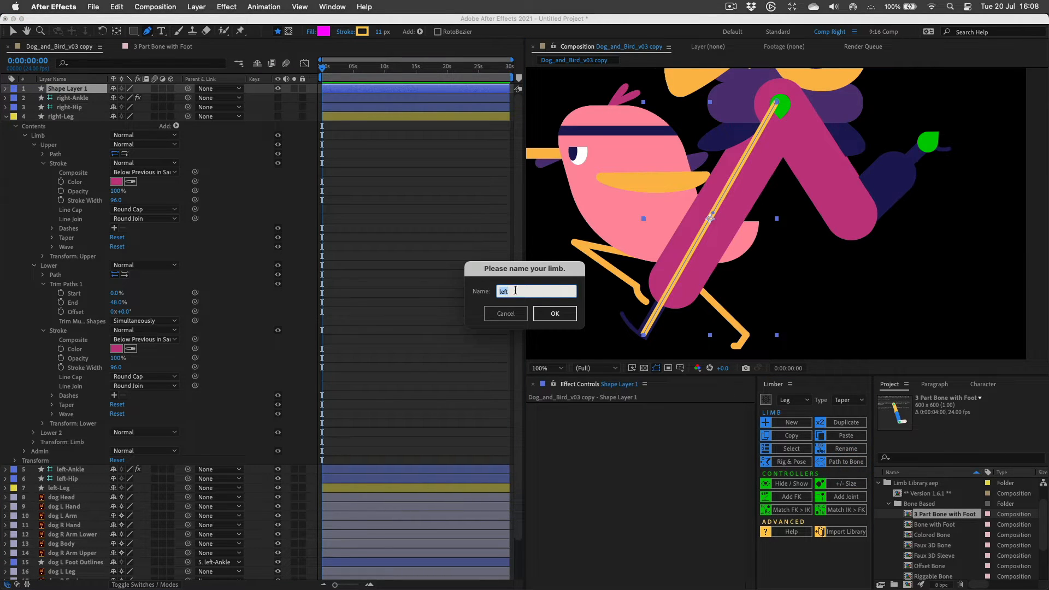
{"action": "type", "text": "right"}
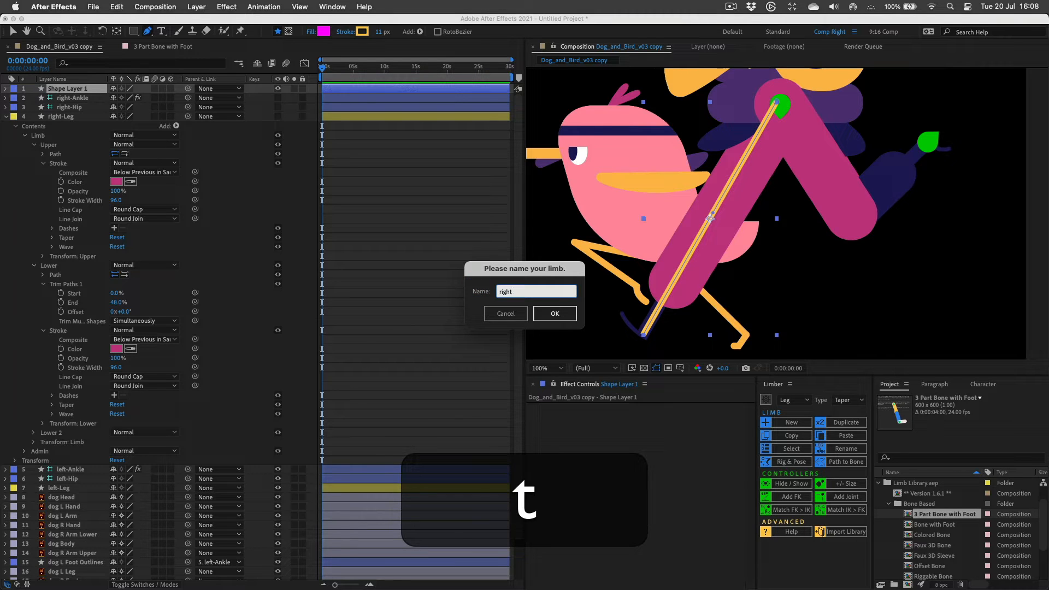
{"action": "type", "text": "D"}
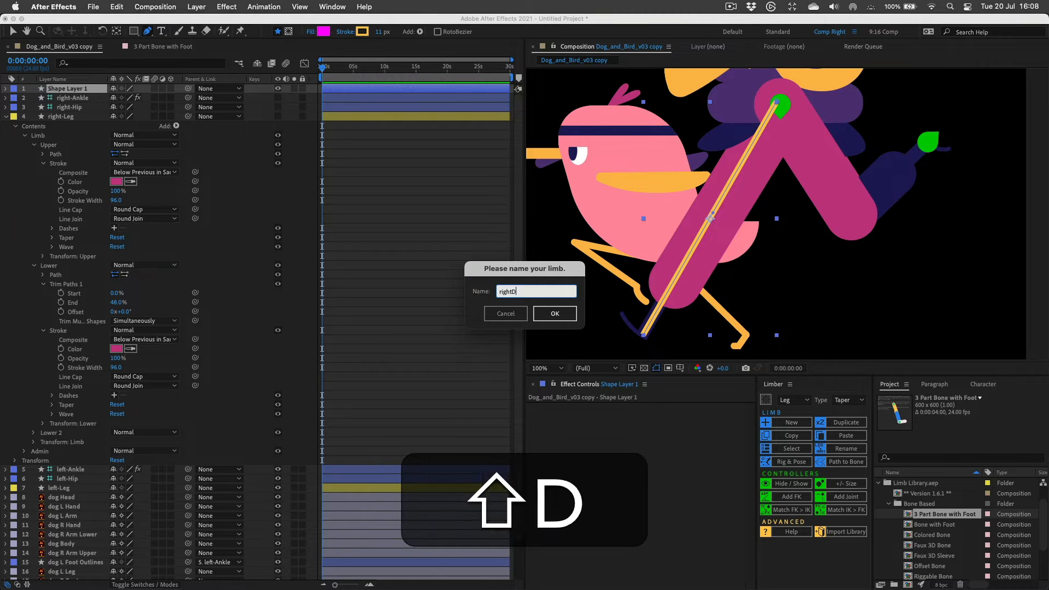
{"action": "key", "text": "BackSpace"}
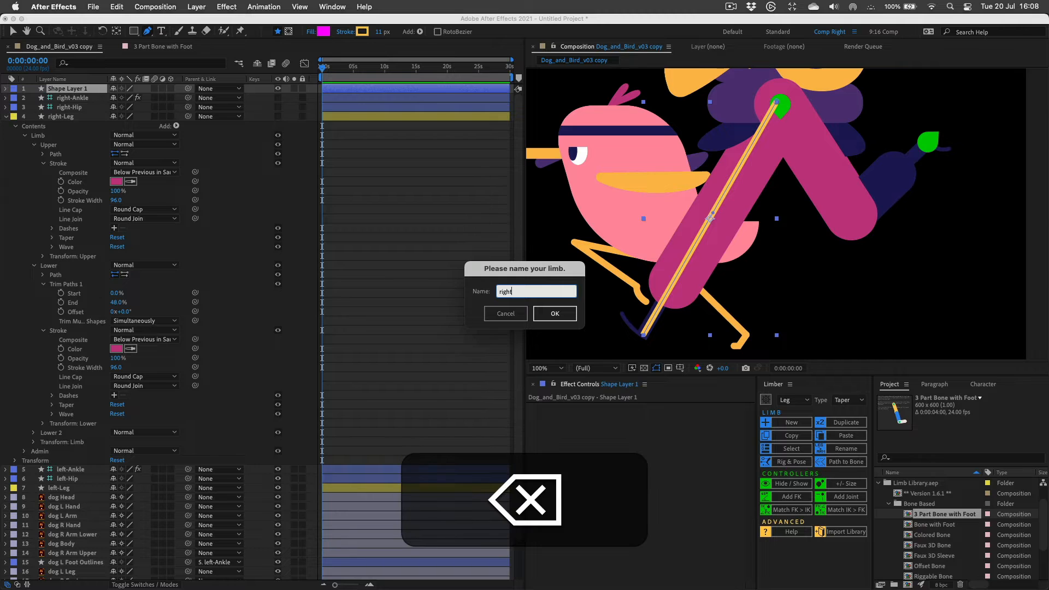
{"action": "key", "text": "Up"}
{"action": "type", "text": "dog-"}
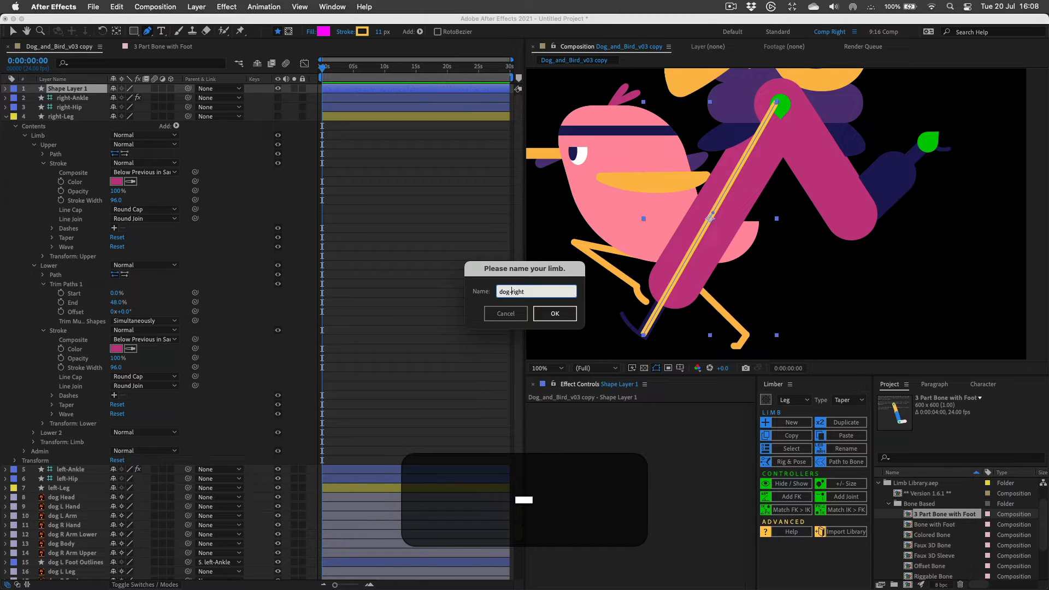
{"action": "key", "text": "Return"}
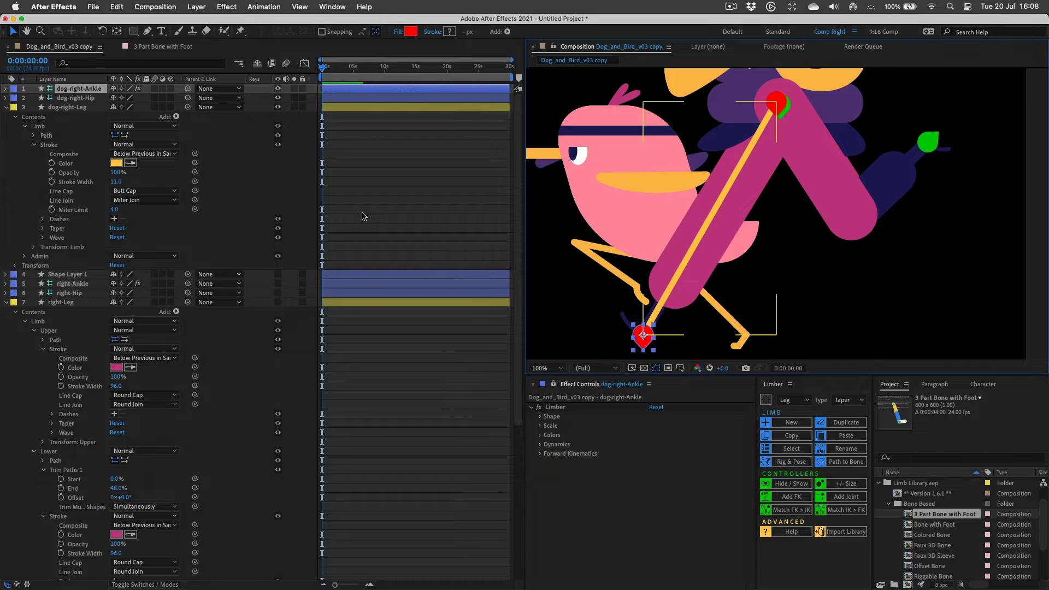
Show the right leg's controllers, copy the right-Leg limb, and paste its look onto dog-right-Leg, replacing the existing artwork.
{"action": "left_click", "coordinate": [60, 303]}
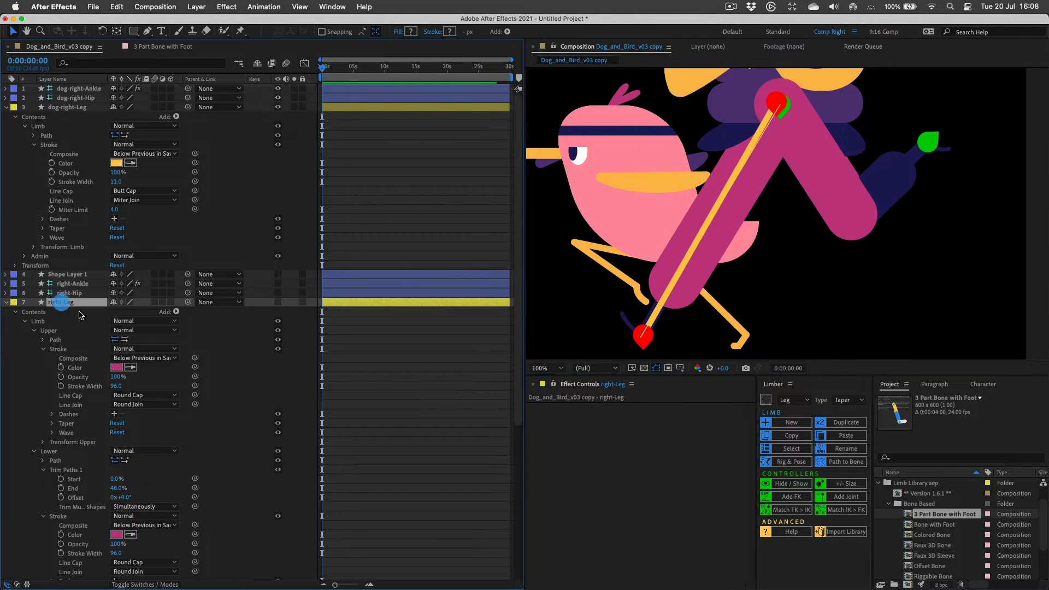
{"action": "left_click", "coordinate": [7, 303]}
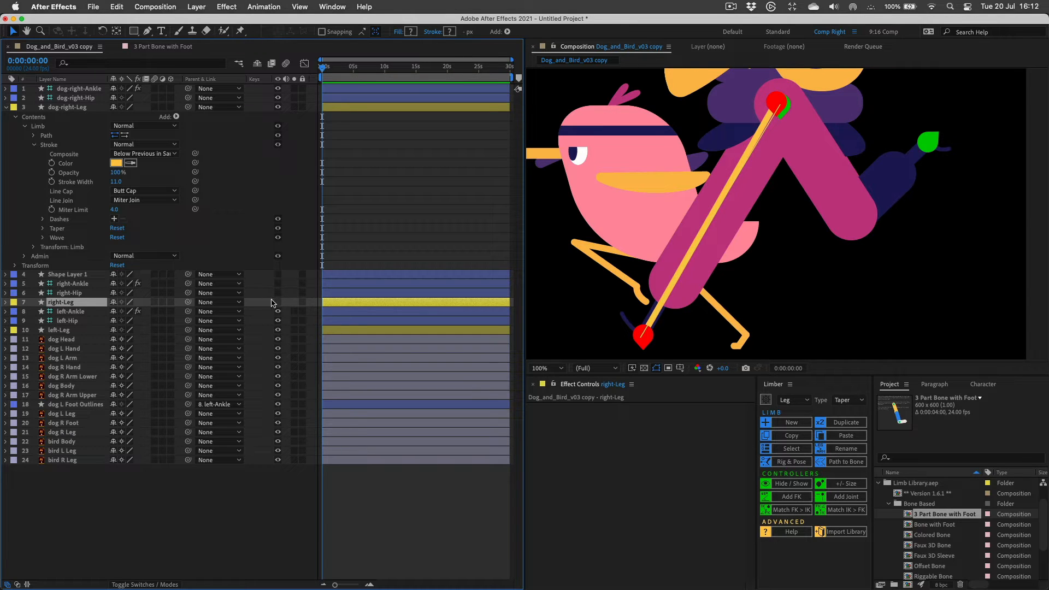
{"action": "left_click_drag", "start_coordinate": [278, 305], "coordinate": [279, 284]}
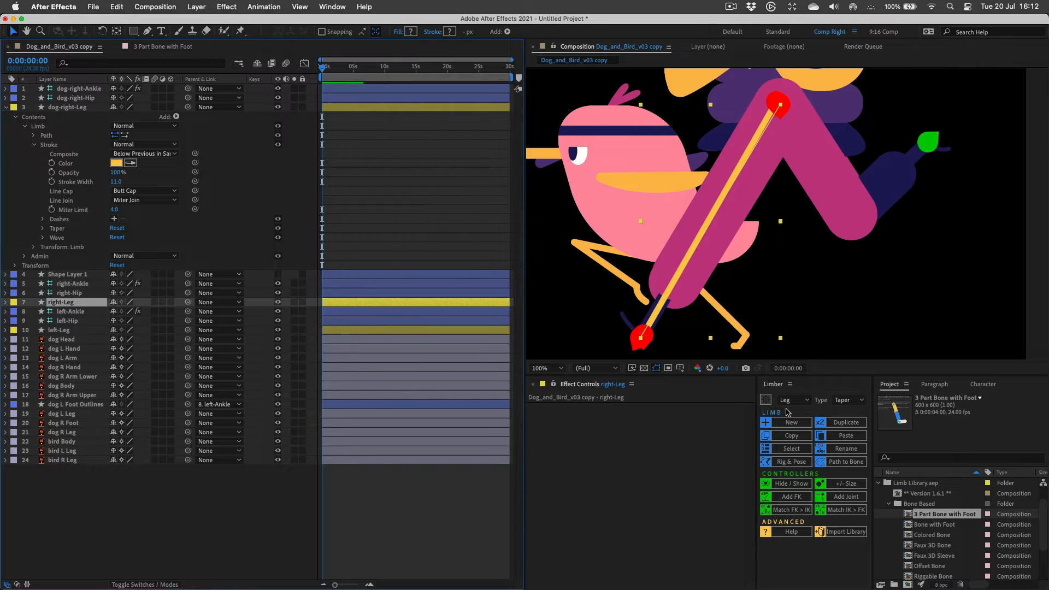
{"action": "left_click", "coordinate": [792, 436]}
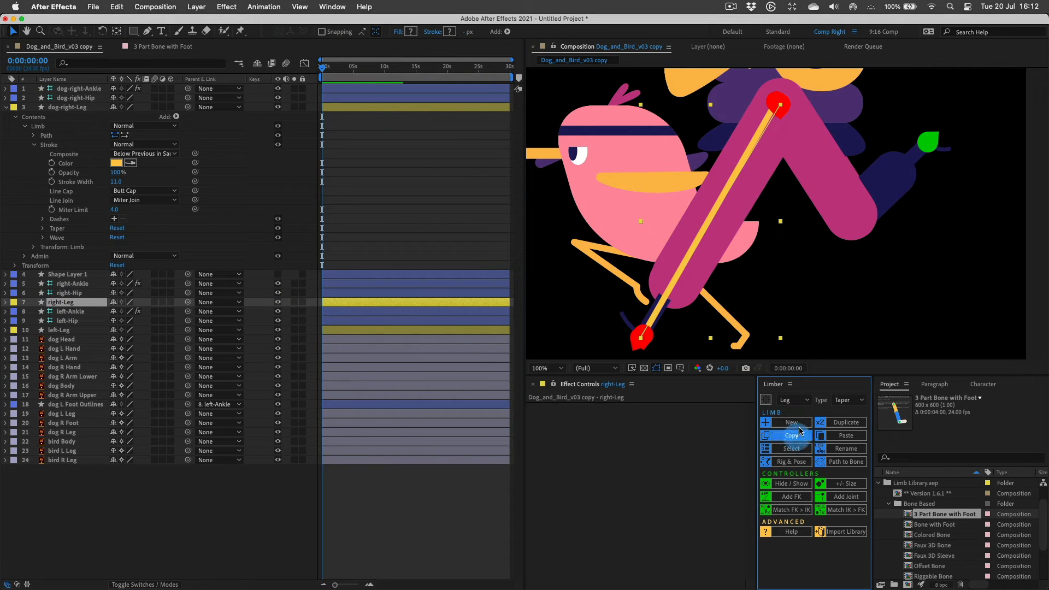
{"action": "left_click", "coordinate": [66, 108]}
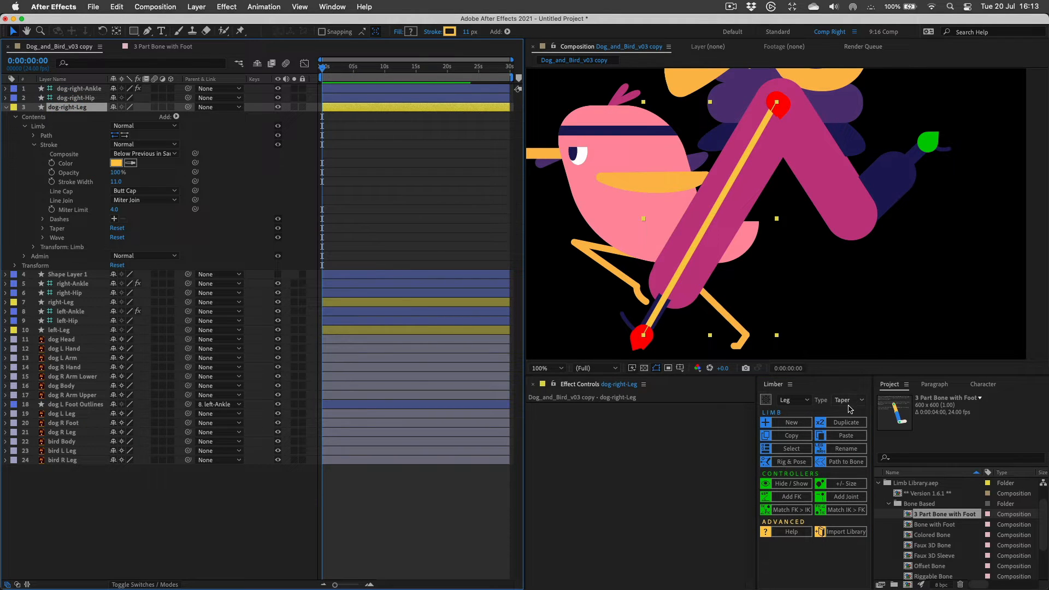
{"action": "left_click", "coordinate": [851, 437], "text": "alt"}
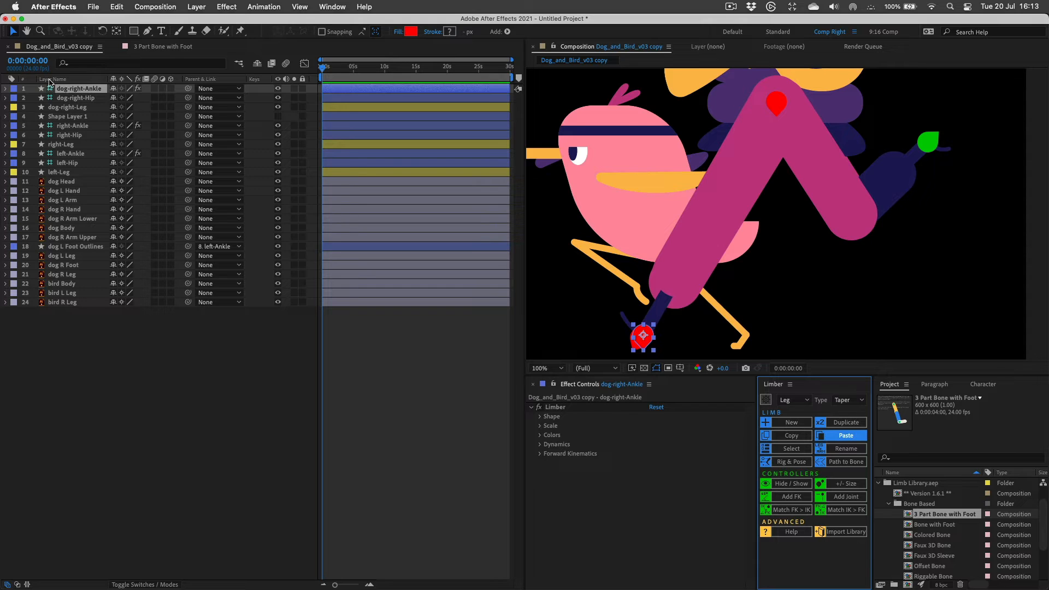
Delete Shape Layer 1 and the whole old right limb: right-Leg, right-Hip and right-Ankle.
{"action": "left_click", "coordinate": [69, 117]}
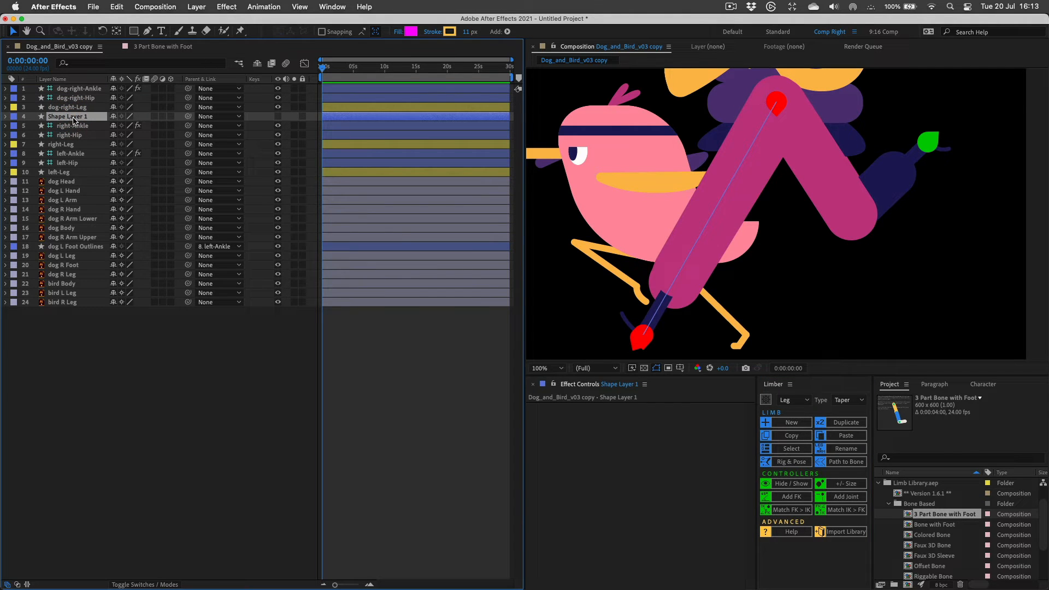
{"action": "key", "text": "BackSpace"}
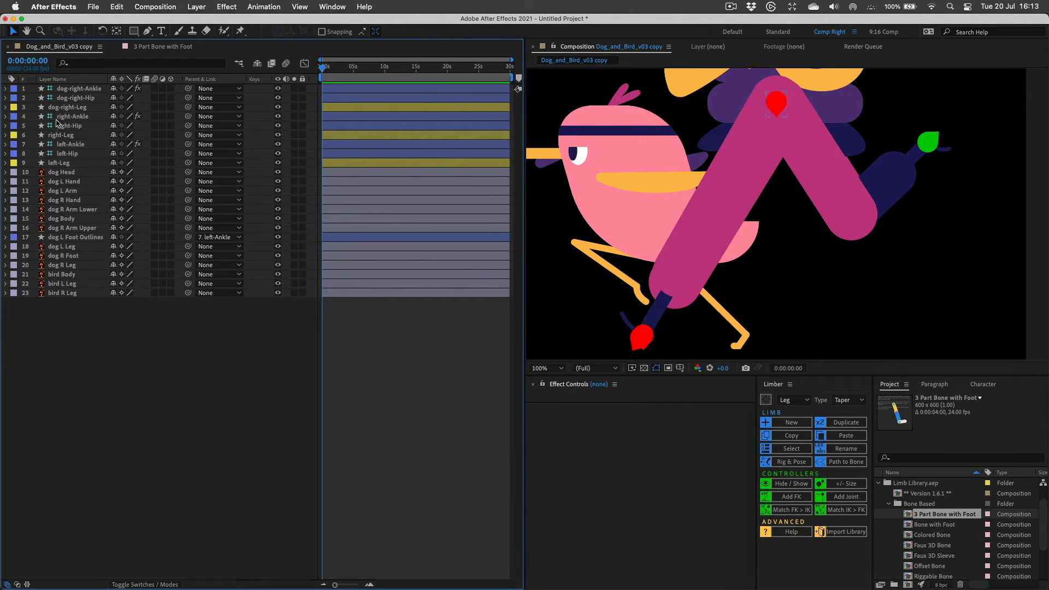
{"action": "left_click", "coordinate": [59, 136]}
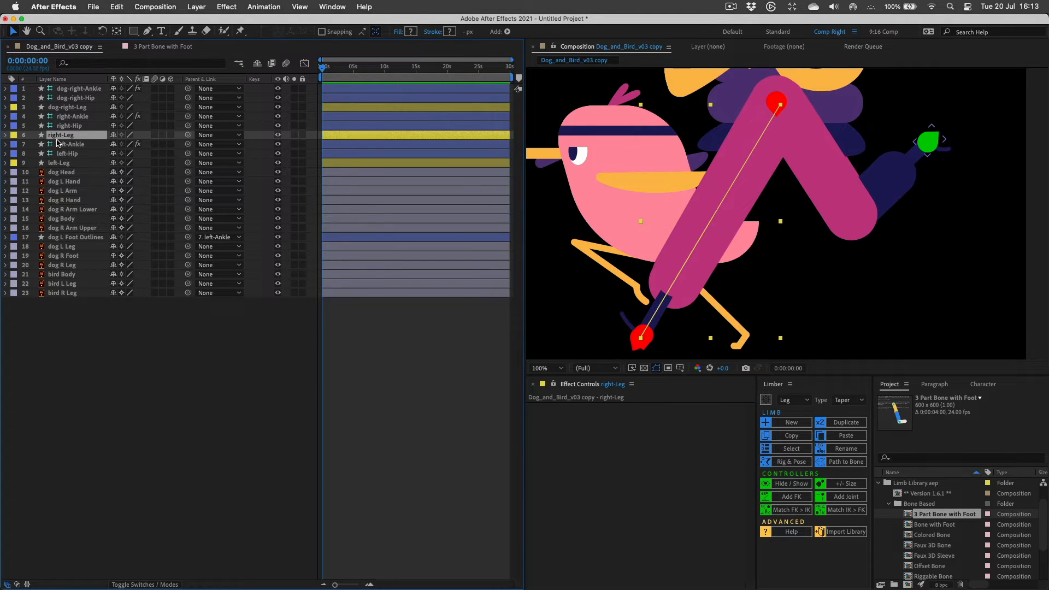
{"action": "left_click", "coordinate": [793, 450]}
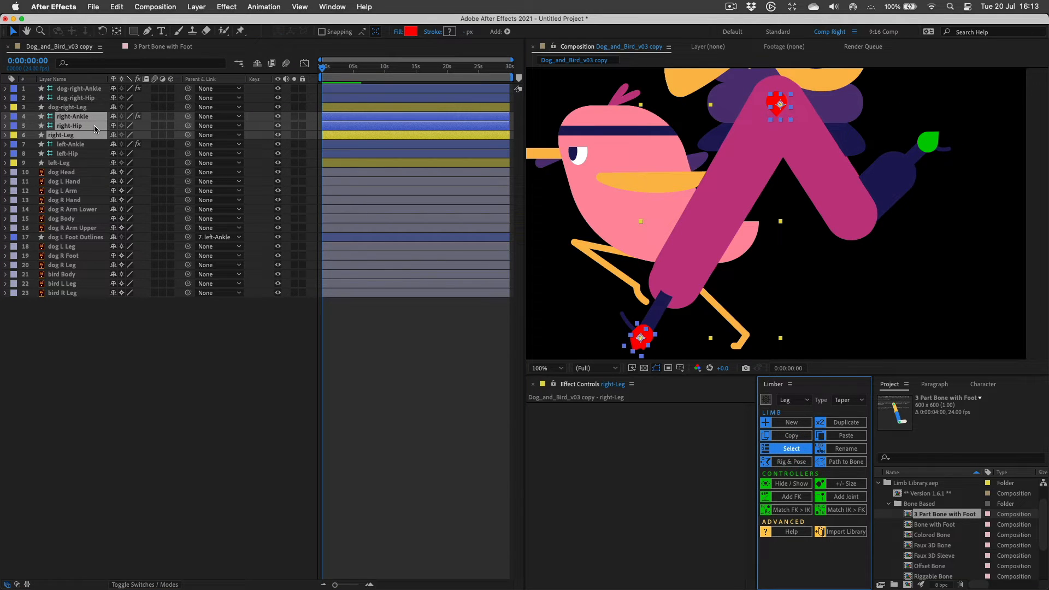
{"action": "key", "text": "BackSpace"}
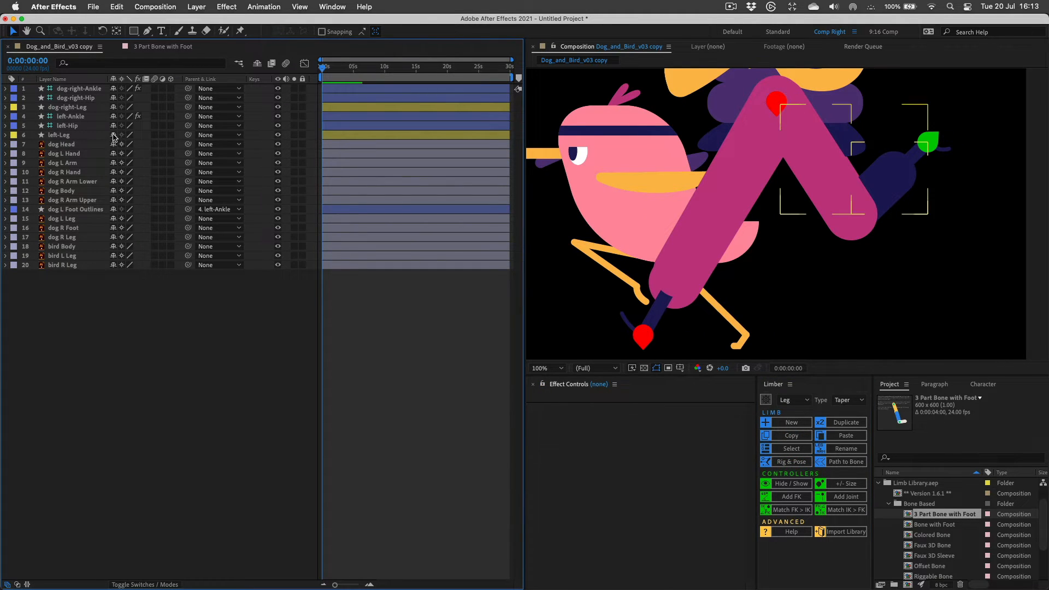
{"action": "left_click", "coordinate": [660, 337]}
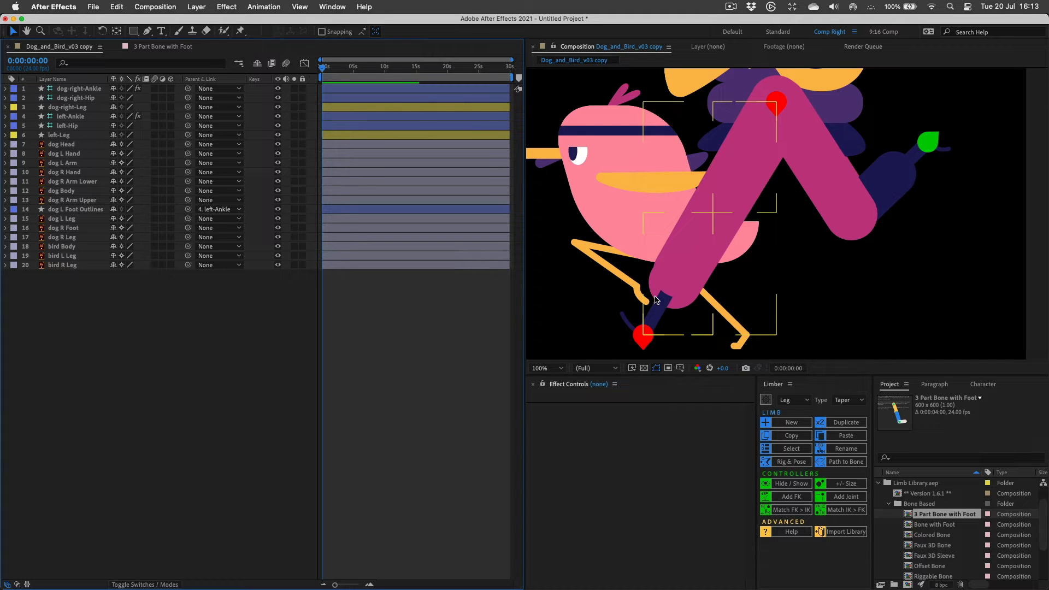
Set the Trim Paths End of the Lower group in dog-right-Leg to about 50%, then collapse the layer's properties.
{"action": "left_click", "coordinate": [71, 108]}
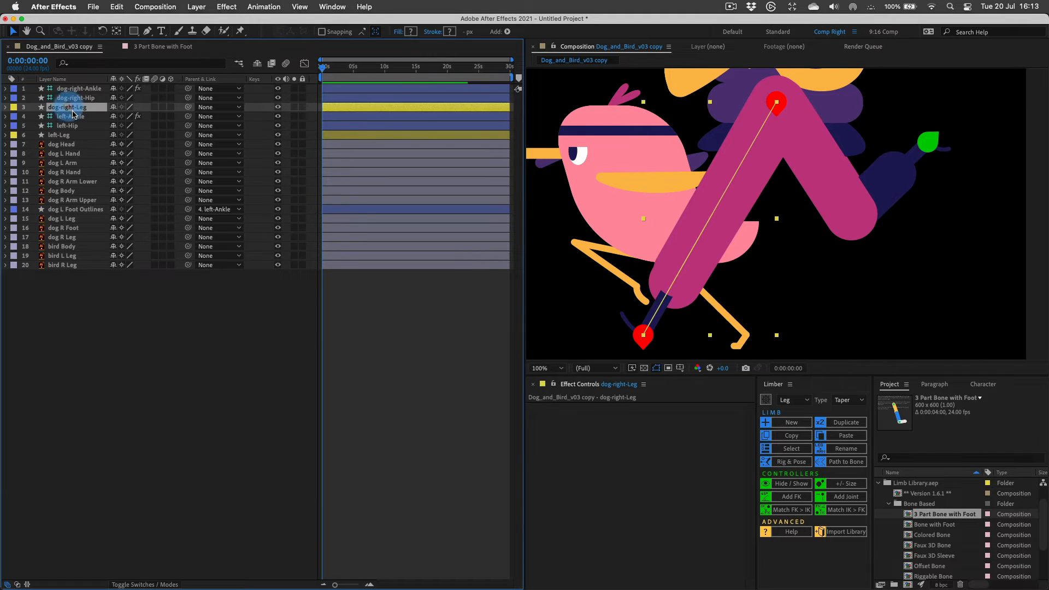
{"action": "key", "text": "u"}
{"action": "key", "text": "u"}
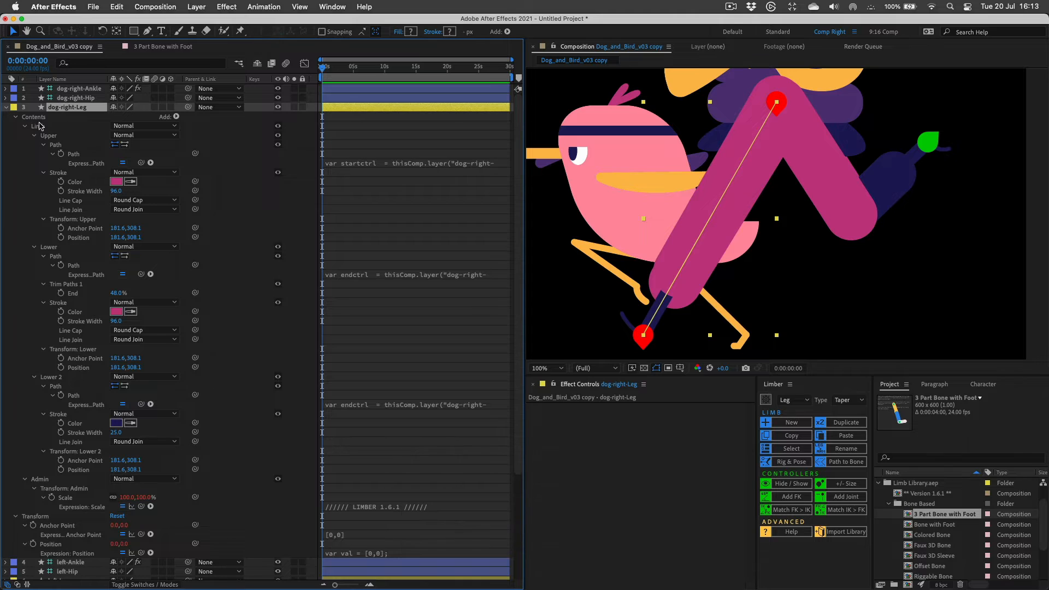
{"action": "left_click", "coordinate": [71, 293]}
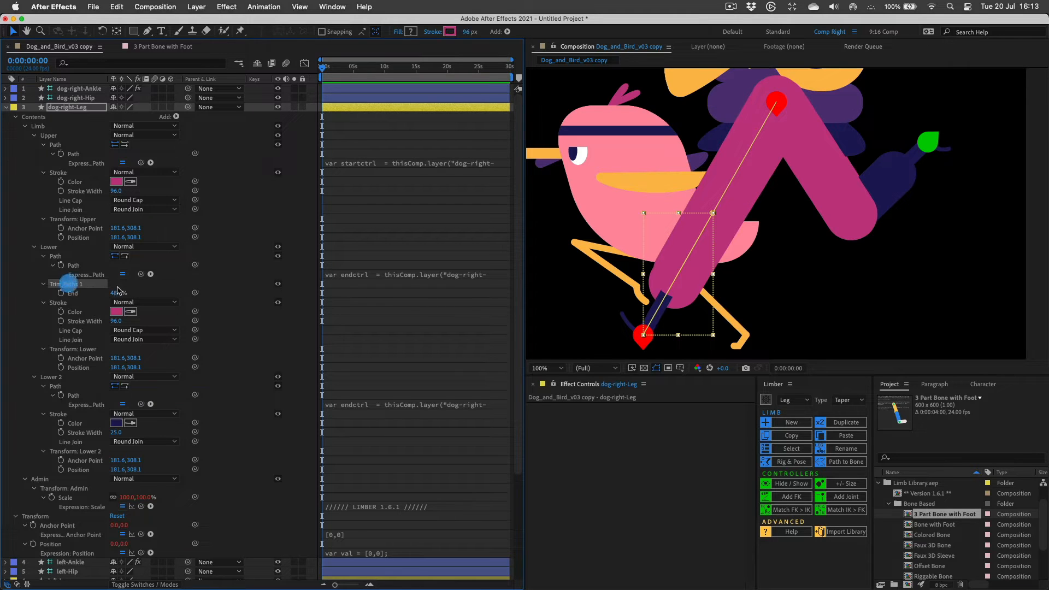
{"action": "left_click_drag", "start_coordinate": [116, 293], "coordinate": [120, 293]}
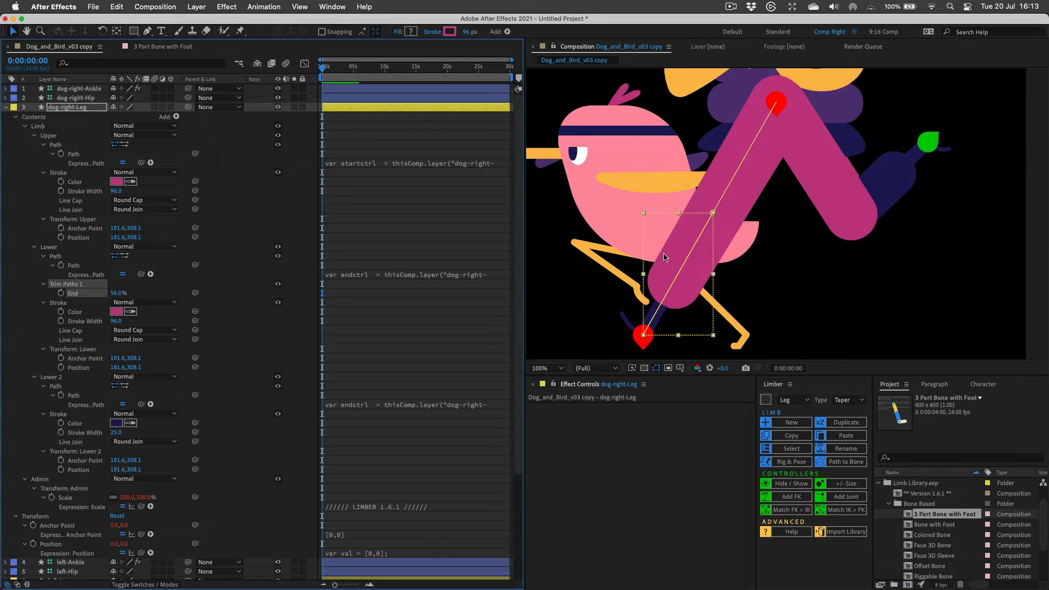
{"action": "left_click", "coordinate": [6, 106]}
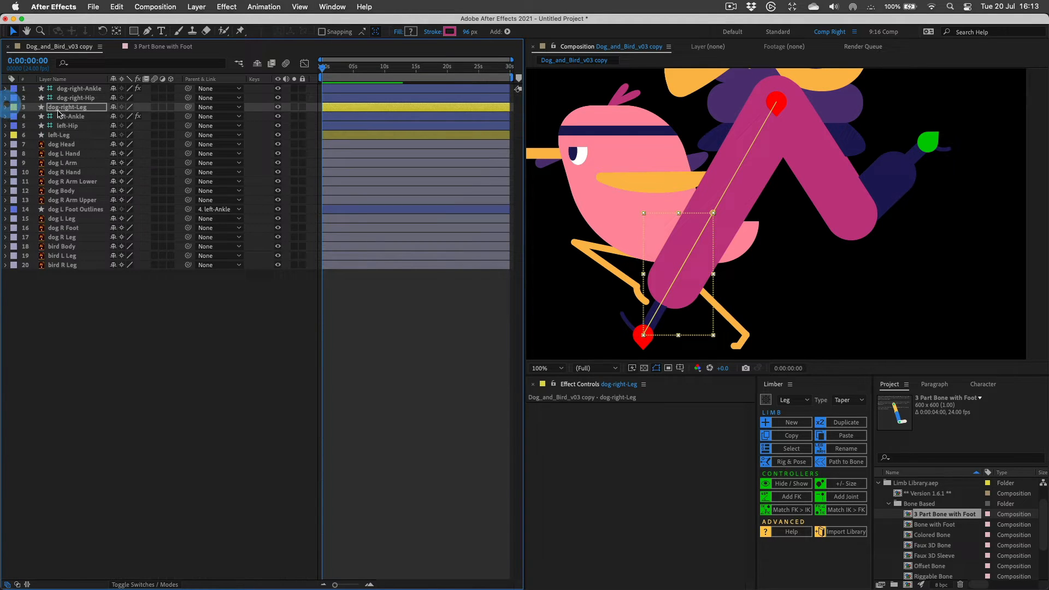
Set Rotate End to 100% in the Limber Dynamics of the dog-right-Ankle controller.
{"action": "left_click", "coordinate": [88, 89]}
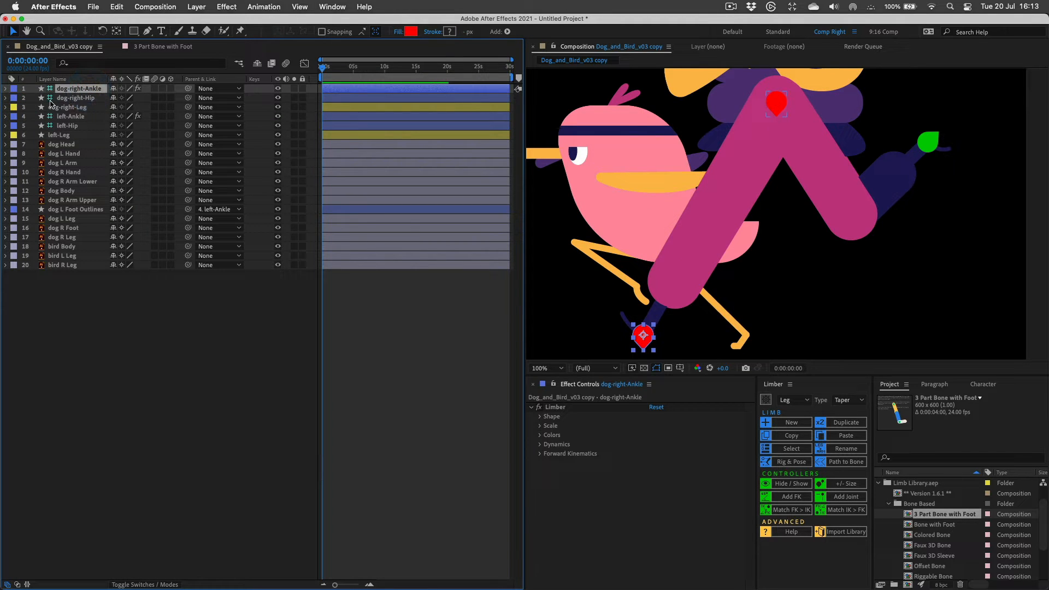
{"action": "left_click", "coordinate": [540, 445]}
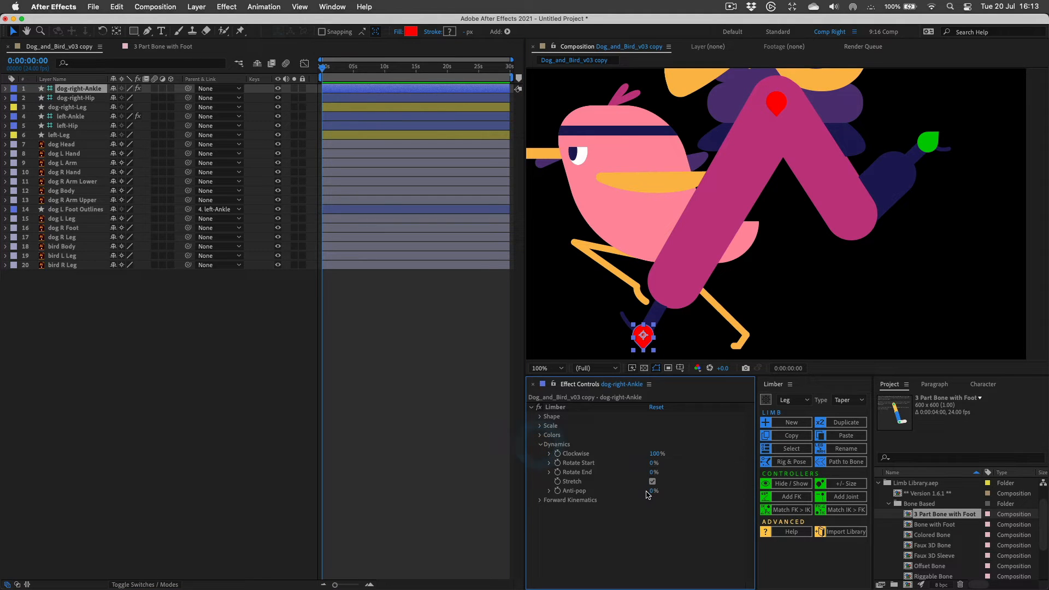
{"action": "left_click_drag", "start_coordinate": [653, 473], "coordinate": [819, 462]}
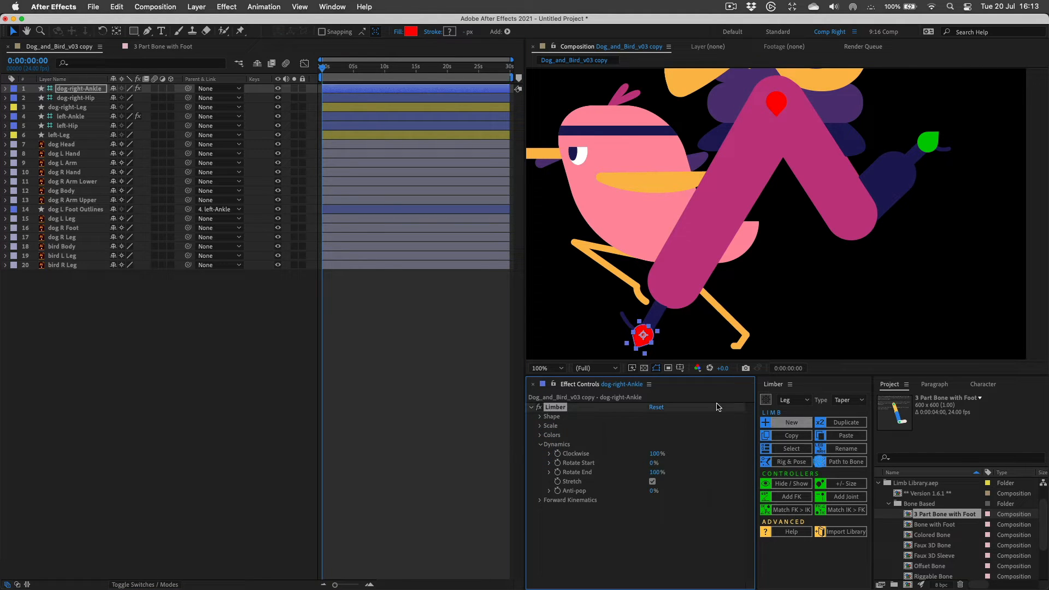
{"action": "left_click", "coordinate": [77, 90]}
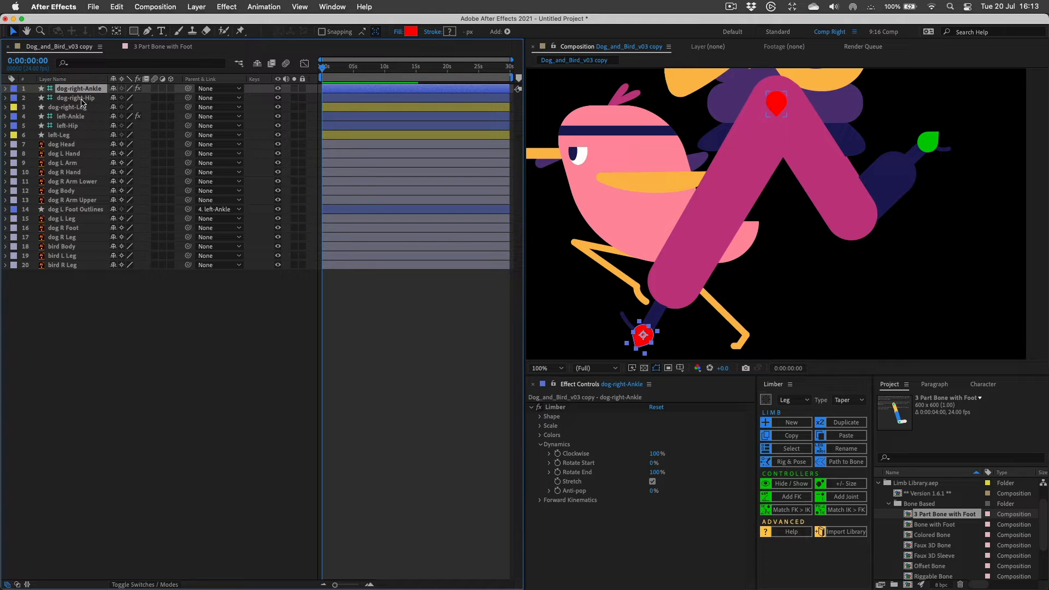
Solo dog R Foot with dog-right-Ankle, move the foot's anchor point to the controller's centre, and turn off the controller's solo.
{"action": "left_click", "coordinate": [69, 228]}
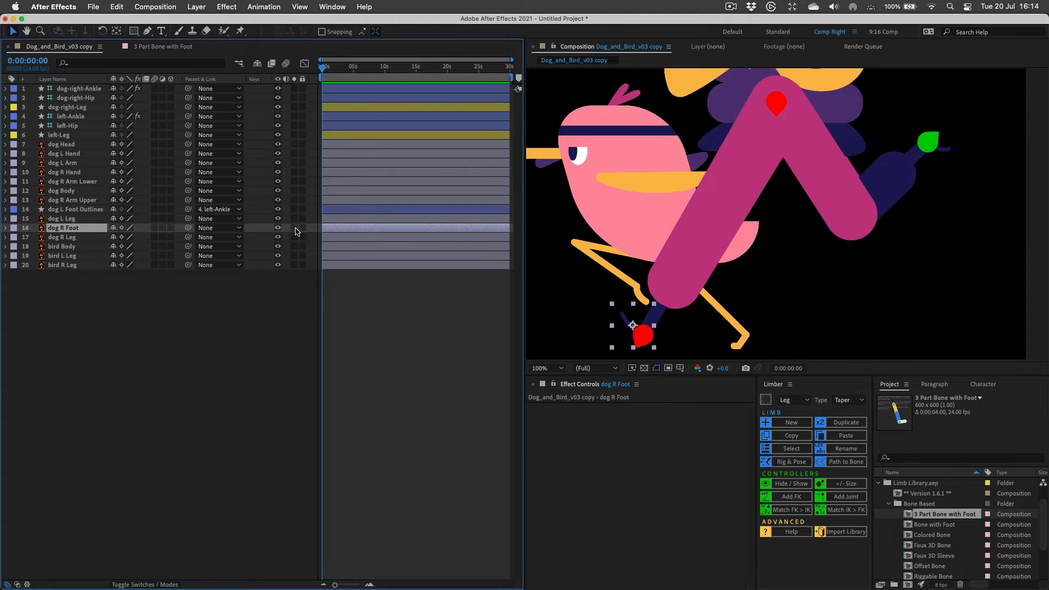
{"action": "left_click", "coordinate": [295, 228]}
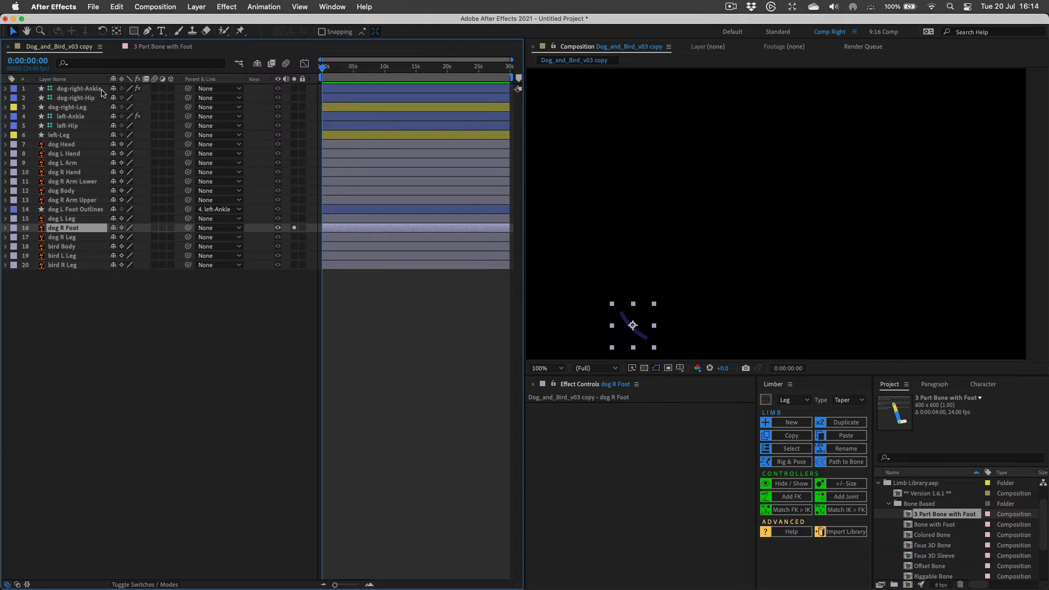
{"action": "left_click", "coordinate": [294, 89]}
{"action": "key", "text": "period"}
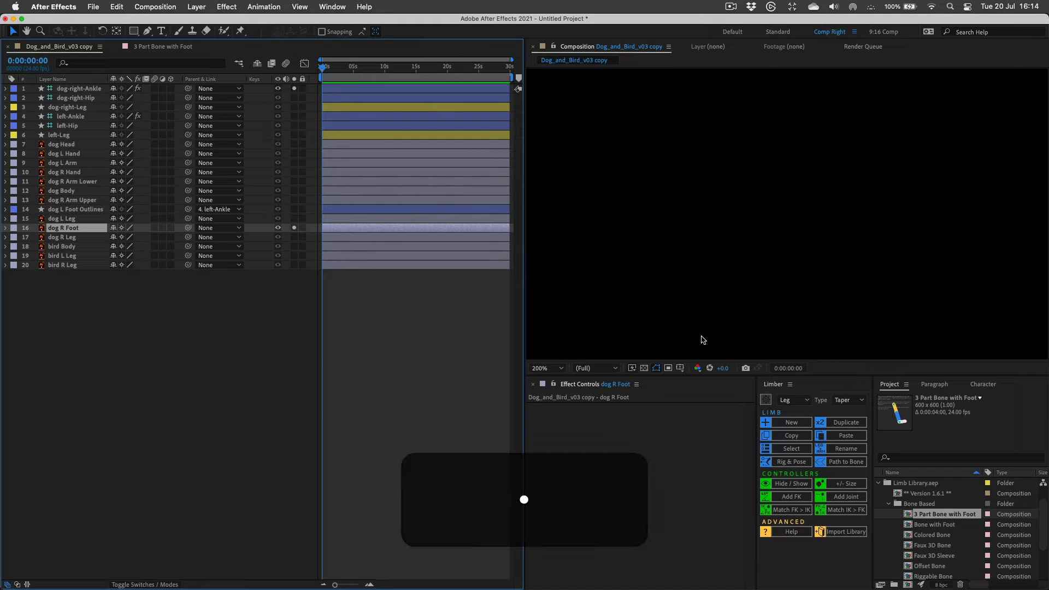
{"action": "key", "text": "space"}
{"action": "left_click_drag", "start_coordinate": [629, 314], "coordinate": [755, 136]}
{"action": "left_click_drag", "start_coordinate": [651, 249], "coordinate": [737, 213]}
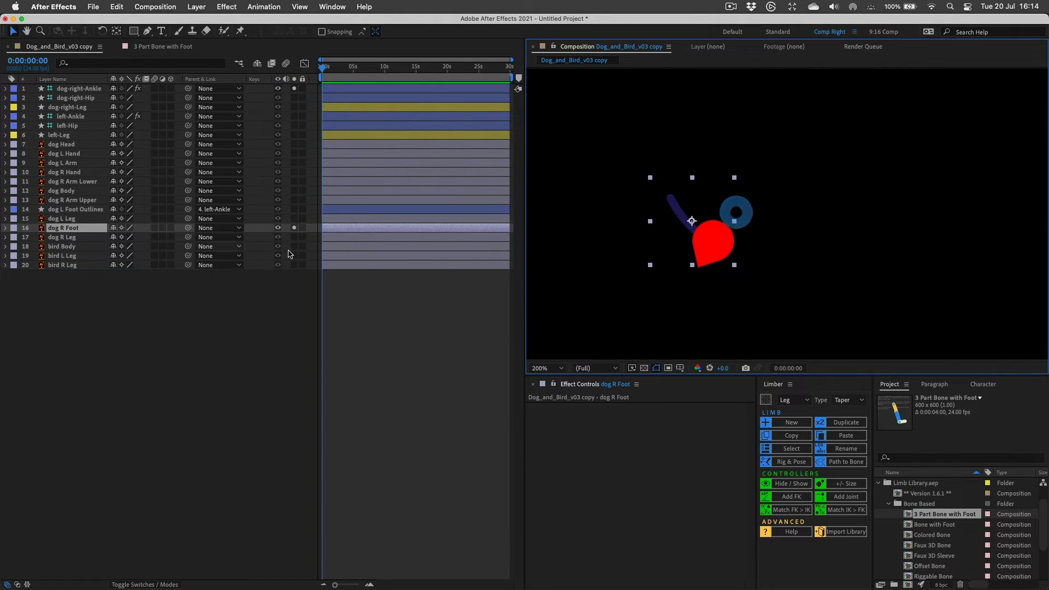
{"action": "key", "text": "y"}
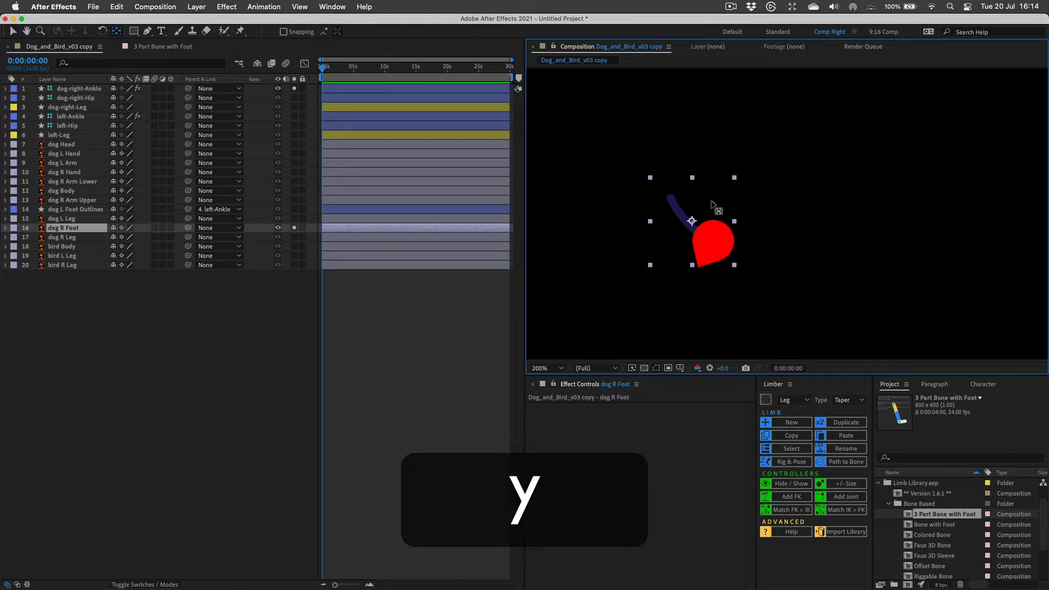
{"action": "left_click_drag", "start_coordinate": [692, 221], "coordinate": [695, 228]}
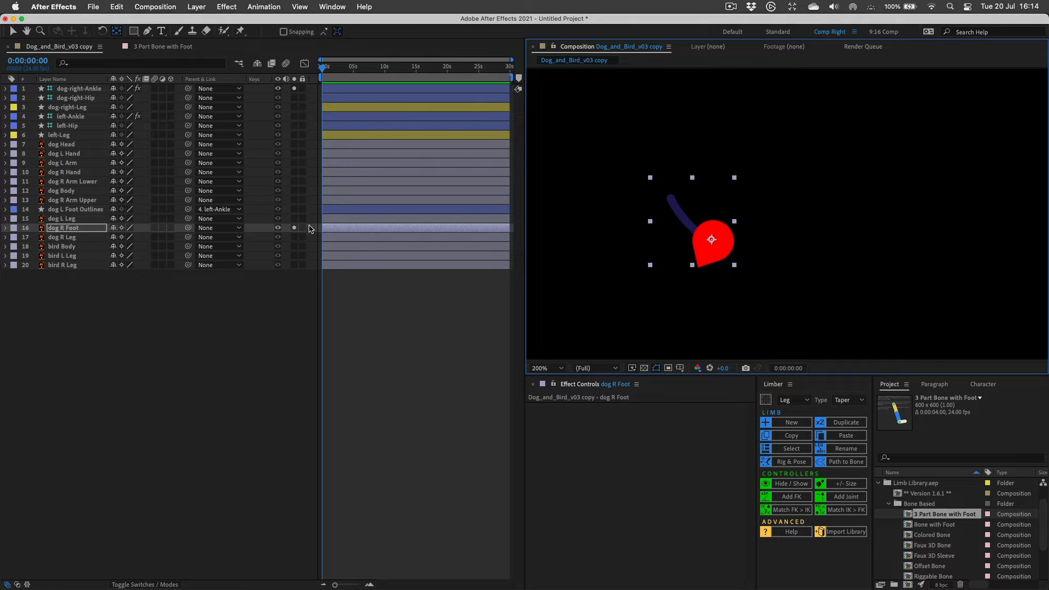
{"action": "left_click", "coordinate": [294, 88]}
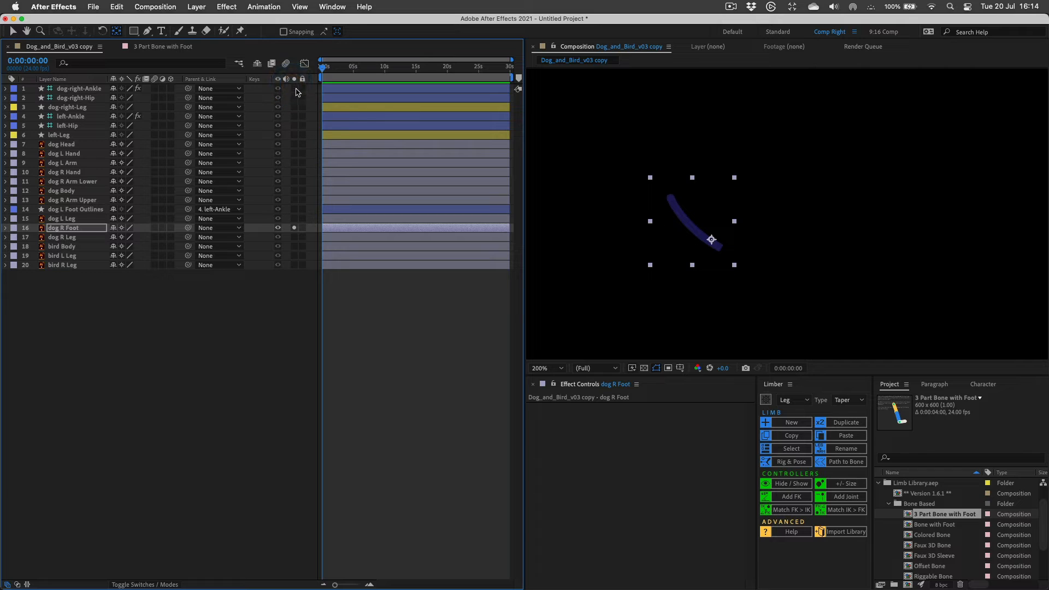
Turn off the remaining solo switches and parent dog R Foot to dog-right-Ankle.
{"action": "left_click", "coordinate": [294, 88]}
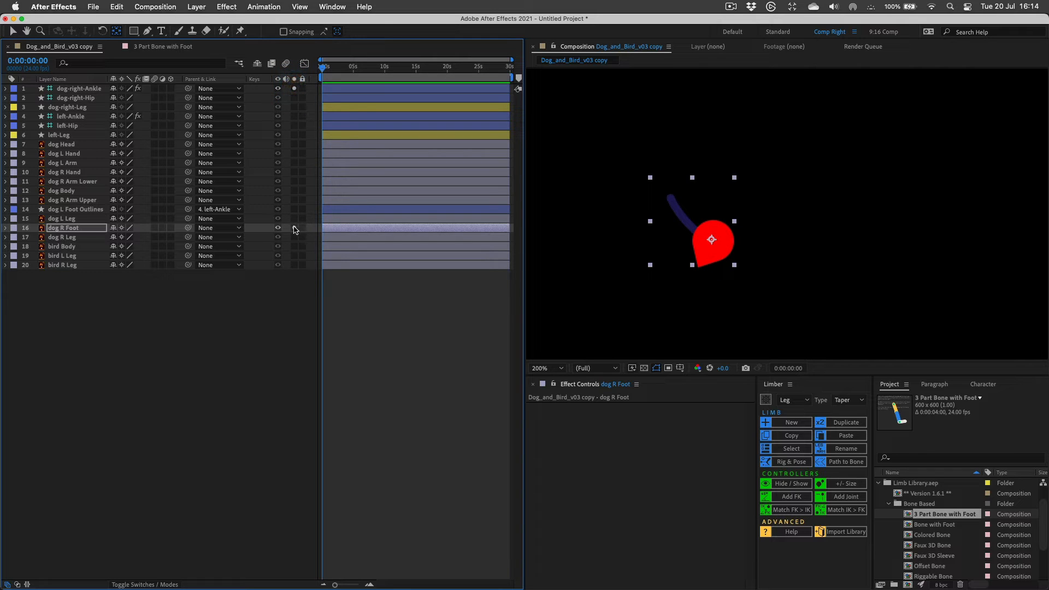
{"action": "left_click", "coordinate": [294, 228]}
{"action": "left_click", "coordinate": [294, 88]}
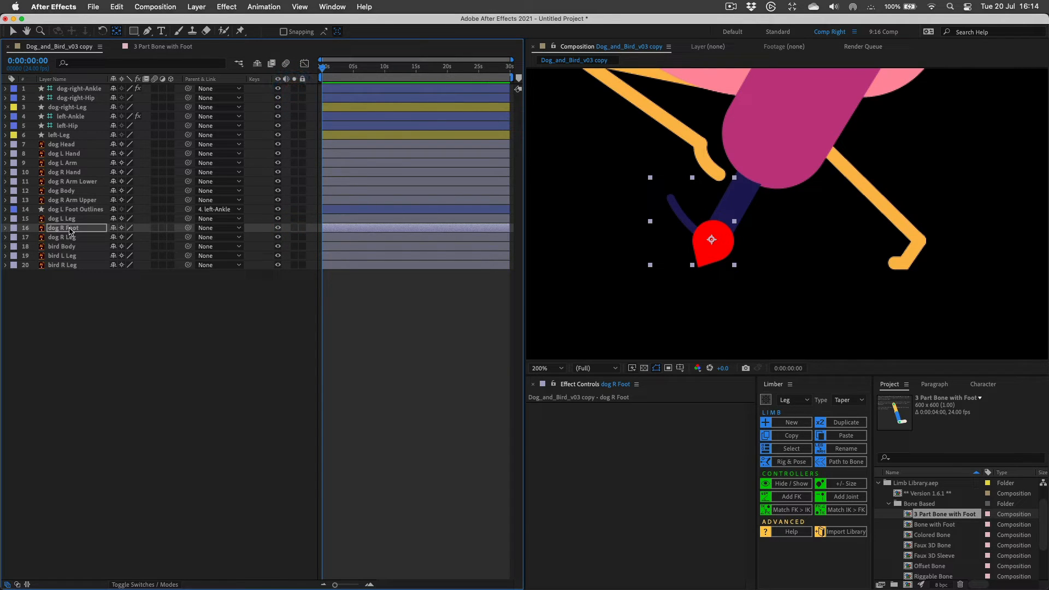
{"action": "left_click_drag", "start_coordinate": [188, 227], "coordinate": [90, 89]}
Test the foot rig by moving the dog-right-Ankle controller, and undo the move.
{"action": "left_click", "coordinate": [85, 89]}
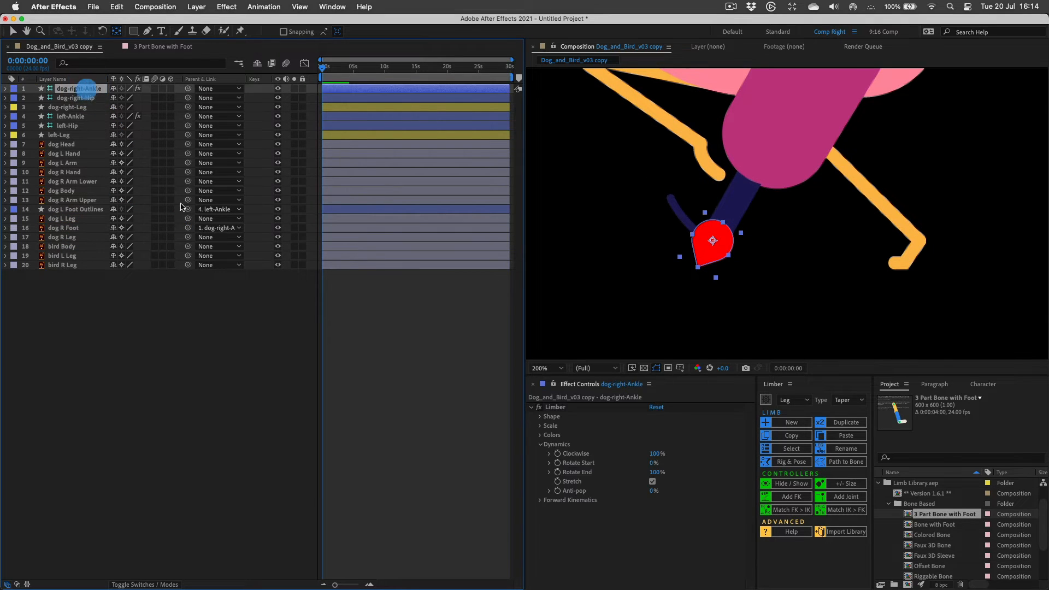
{"action": "key", "text": "v"}
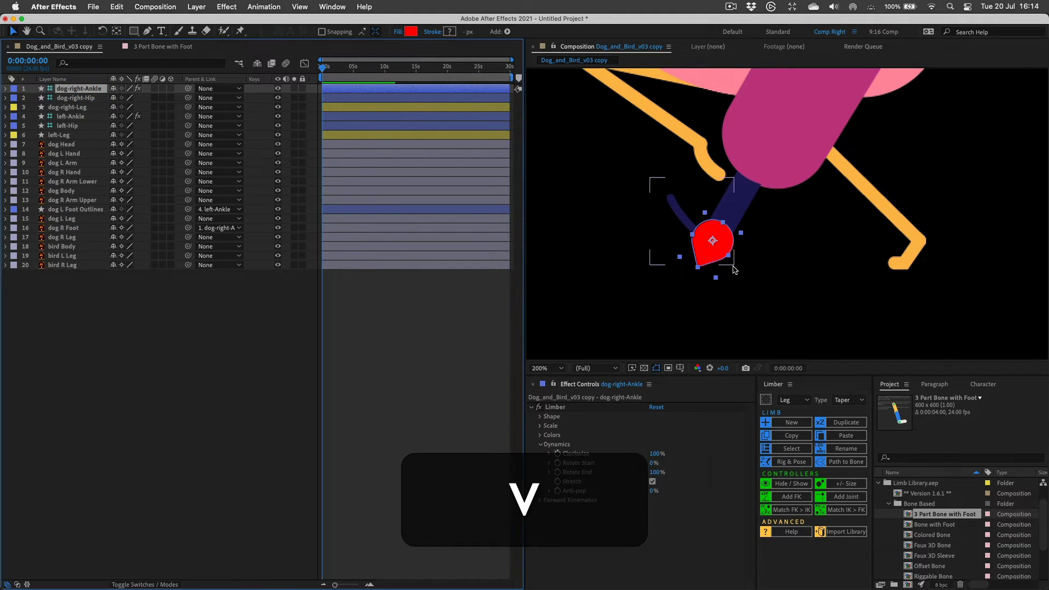
{"action": "key", "text": "comma"}
{"action": "left_click_drag", "start_coordinate": [750, 228], "coordinate": [845, 201]}
{"action": "key", "text": "super+z"}
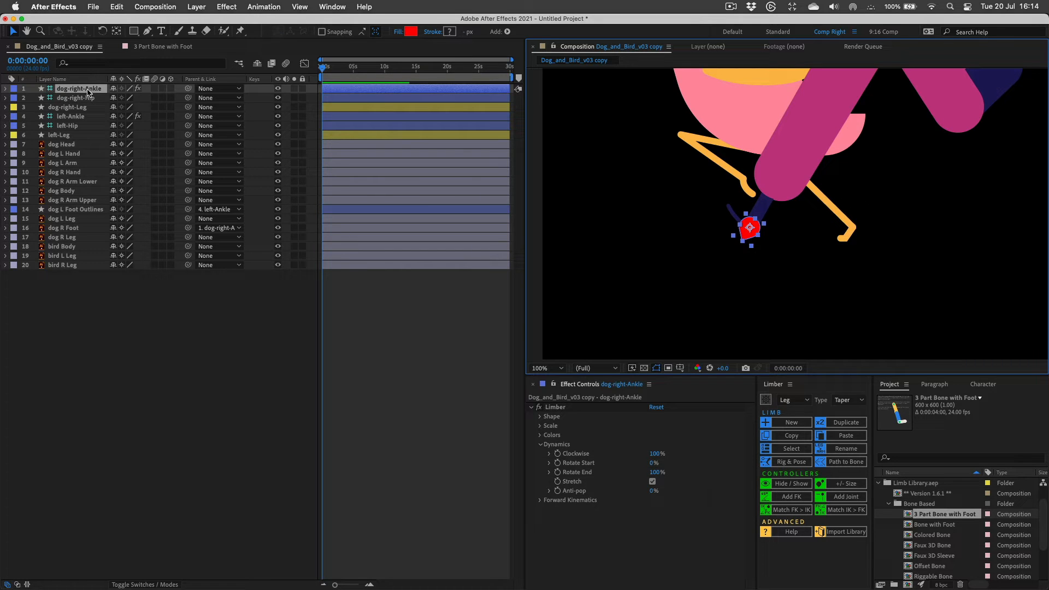
Set the parent of dog L Foot Outlines to None.
{"action": "left_click", "coordinate": [80, 212]}
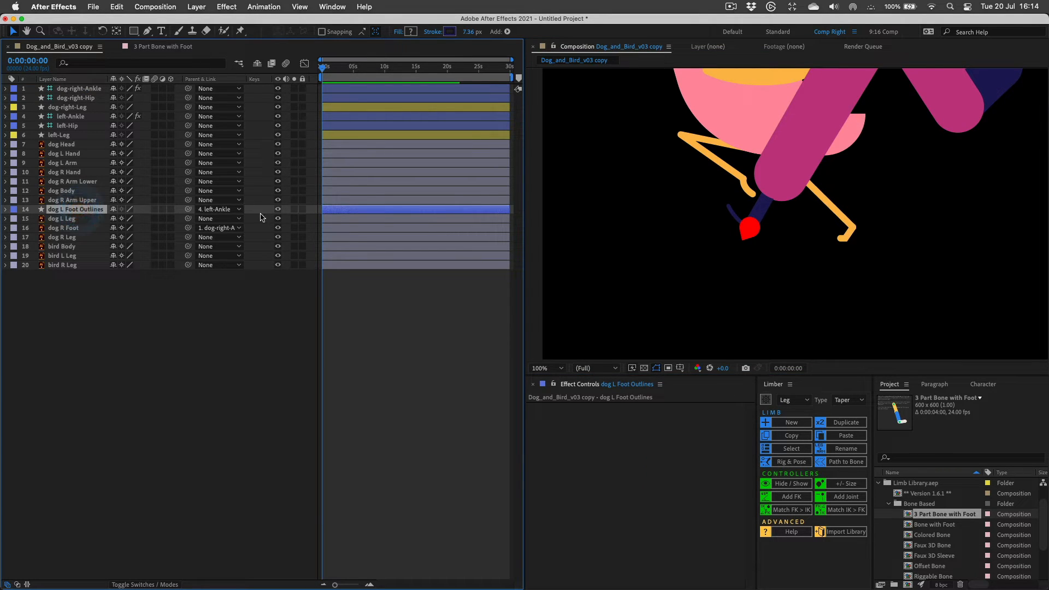
{"action": "left_click", "coordinate": [228, 210]}
{"action": "left_click", "coordinate": [229, 222]}
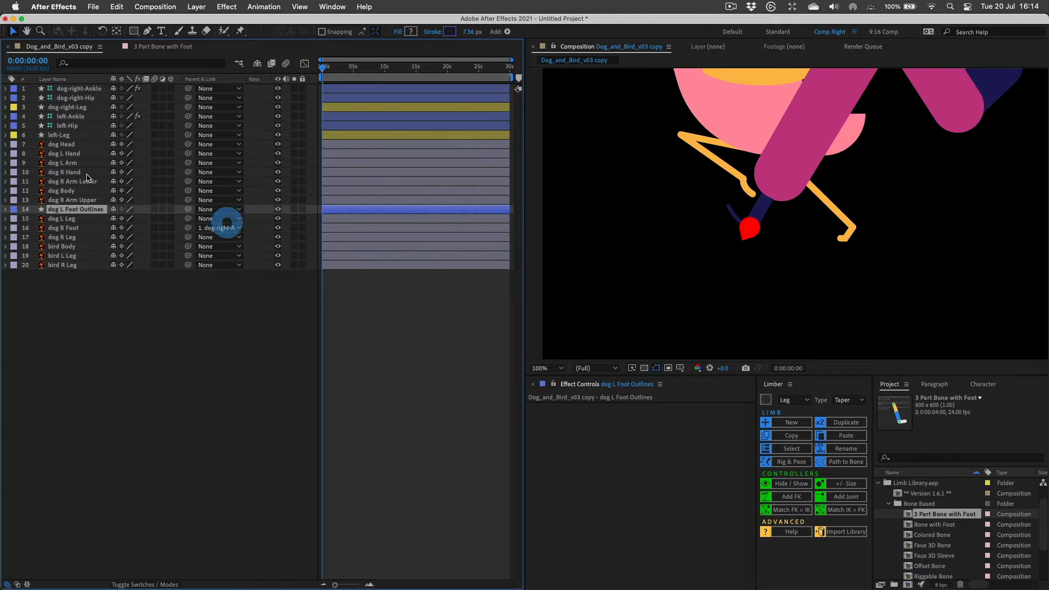
Try Clockwise at -100% on dog-right-Ankle, test-move the controller, and undo the recent changes, including the left foot's parent removal.
{"action": "left_click", "coordinate": [73, 90]}
{"action": "left_click", "coordinate": [73, 91]}
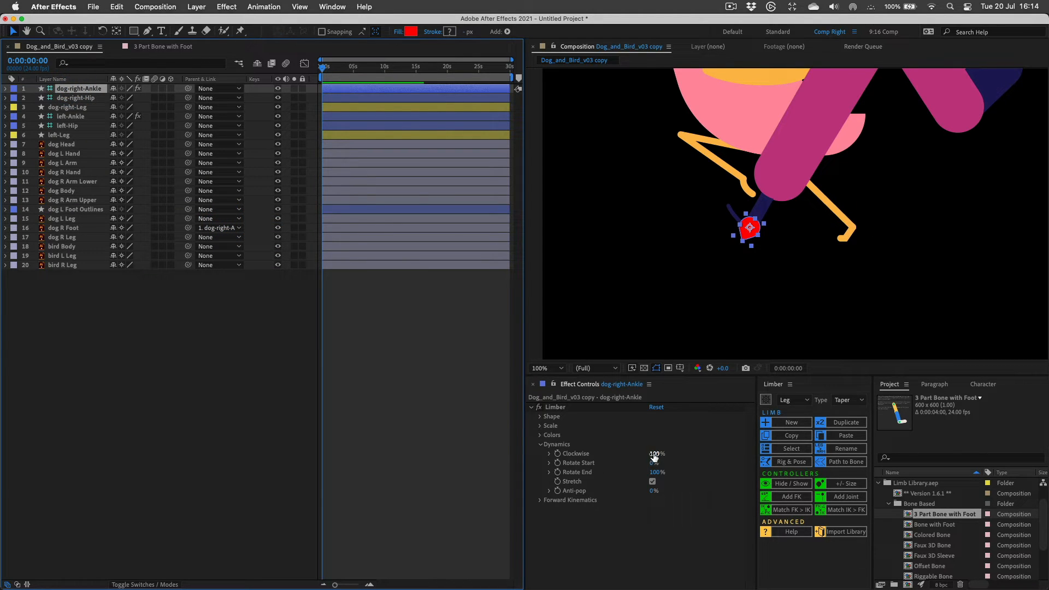
{"action": "left_click_drag", "start_coordinate": [654, 456], "coordinate": [556, 455]}
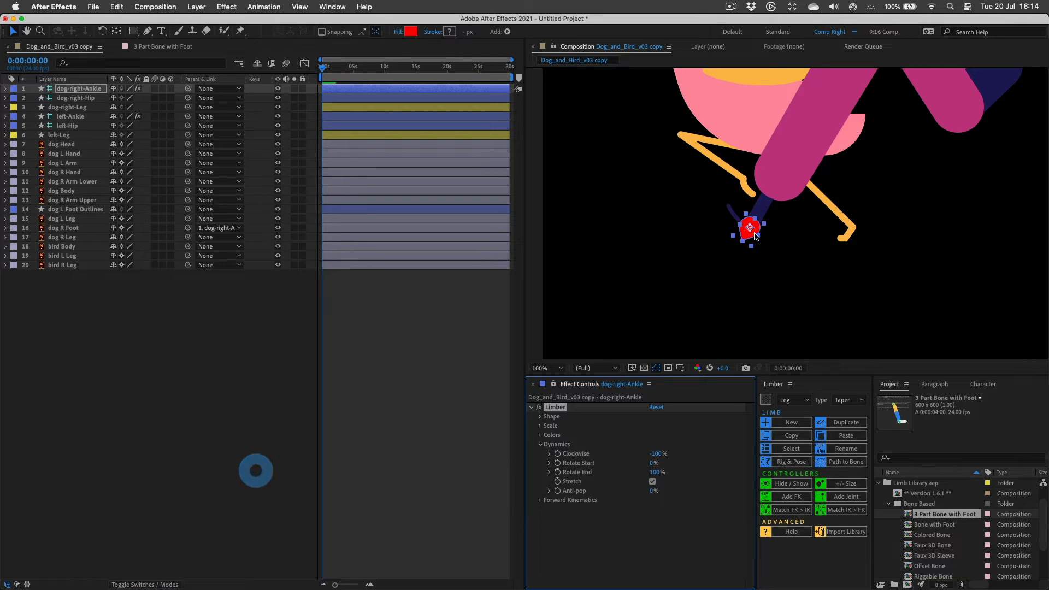
{"action": "left_click_drag", "start_coordinate": [750, 228], "coordinate": [756, 167]}
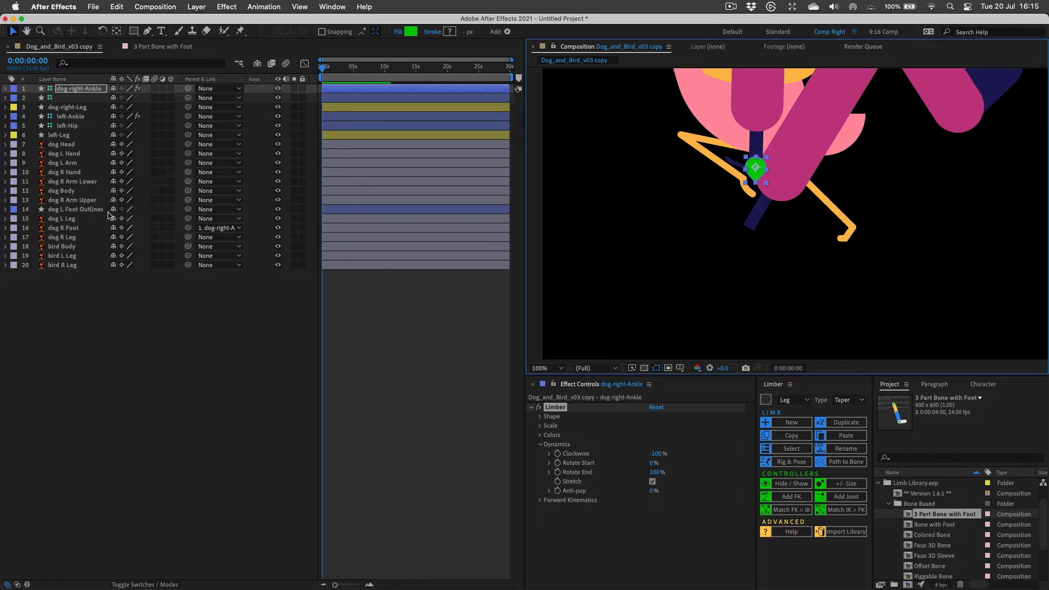
{"action": "key", "text": "super+z"}
{"action": "key", "text": "super+z"}
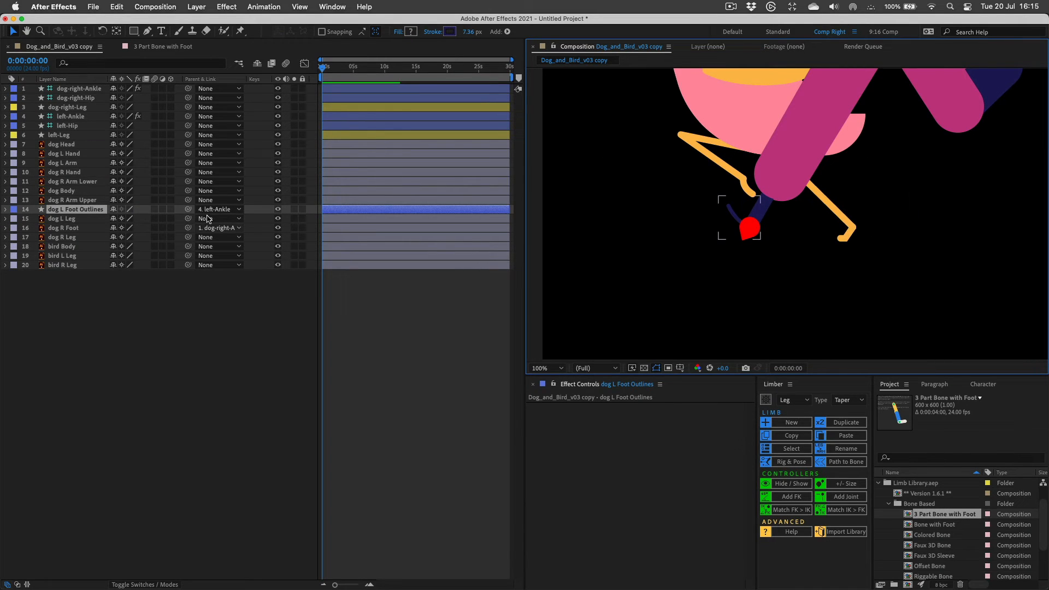
Create shapes from the dog R Foot vector layer and delete the original dog R Foot layer.
{"action": "left_click", "coordinate": [74, 229]}
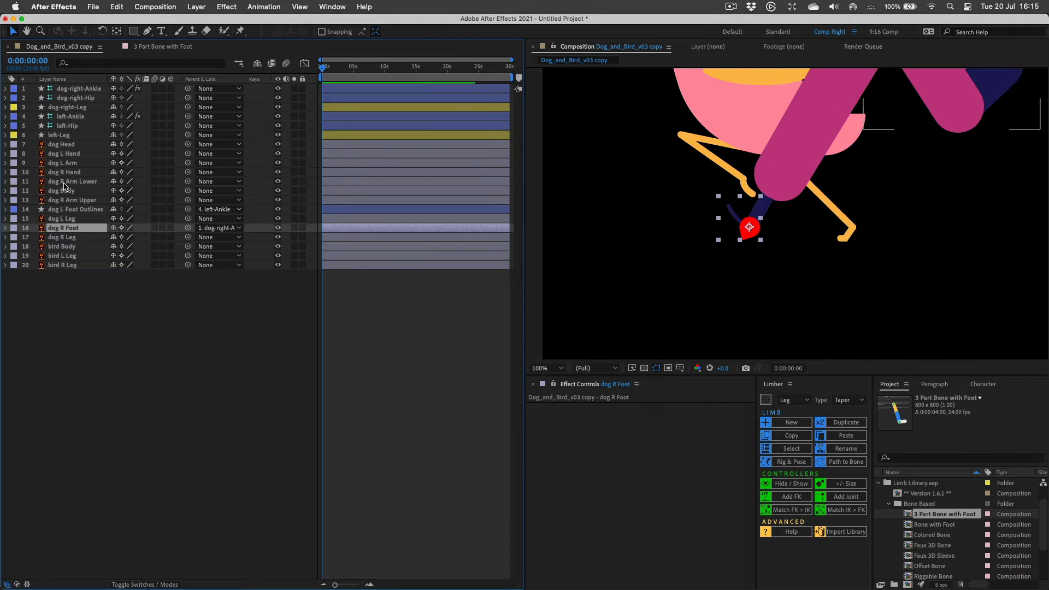
{"action": "right_click", "coordinate": [57, 230]}
{"action": "mouse_move", "coordinate": [116, 467]}
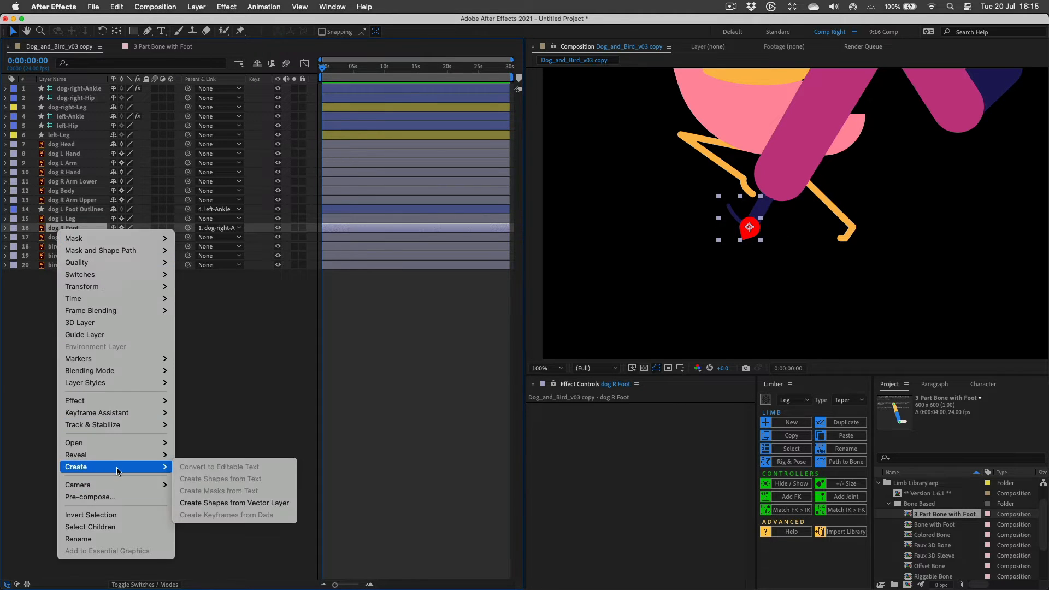
{"action": "left_click", "coordinate": [222, 503]}
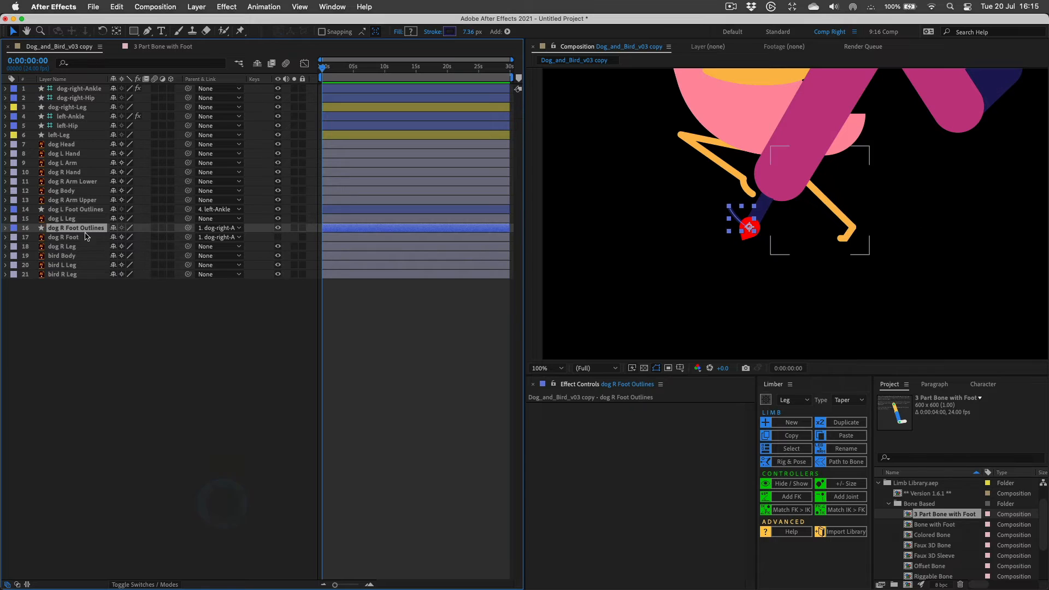
{"action": "left_click", "coordinate": [87, 236]}
{"action": "key", "text": "BackSpace"}
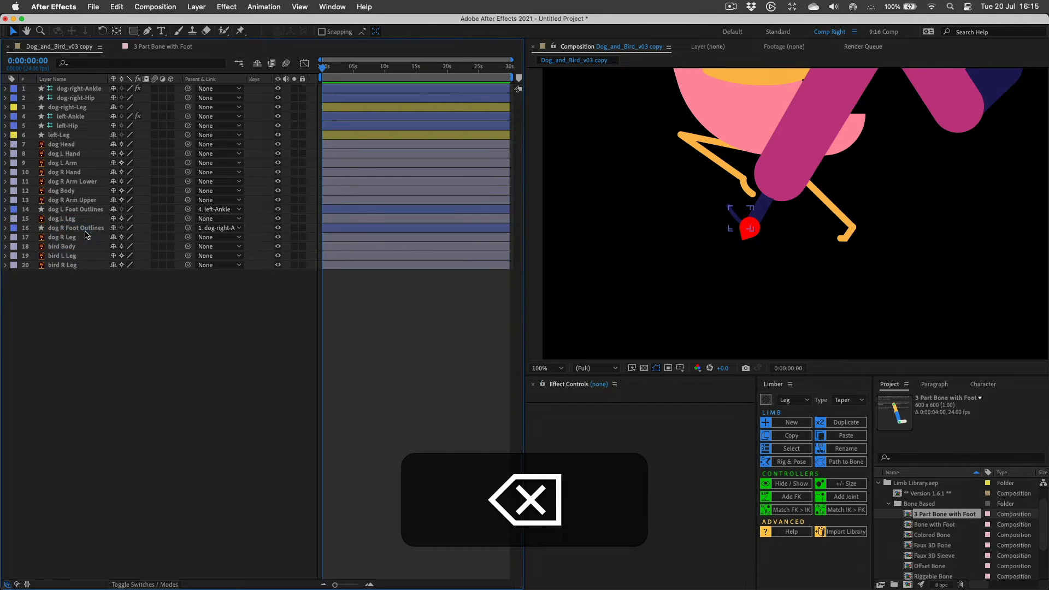
Set Clockwise to -100% for dog-right-Ankle, checking the knee bend with test moves of the controller and undoing those moves.
{"action": "left_click", "coordinate": [79, 228]}
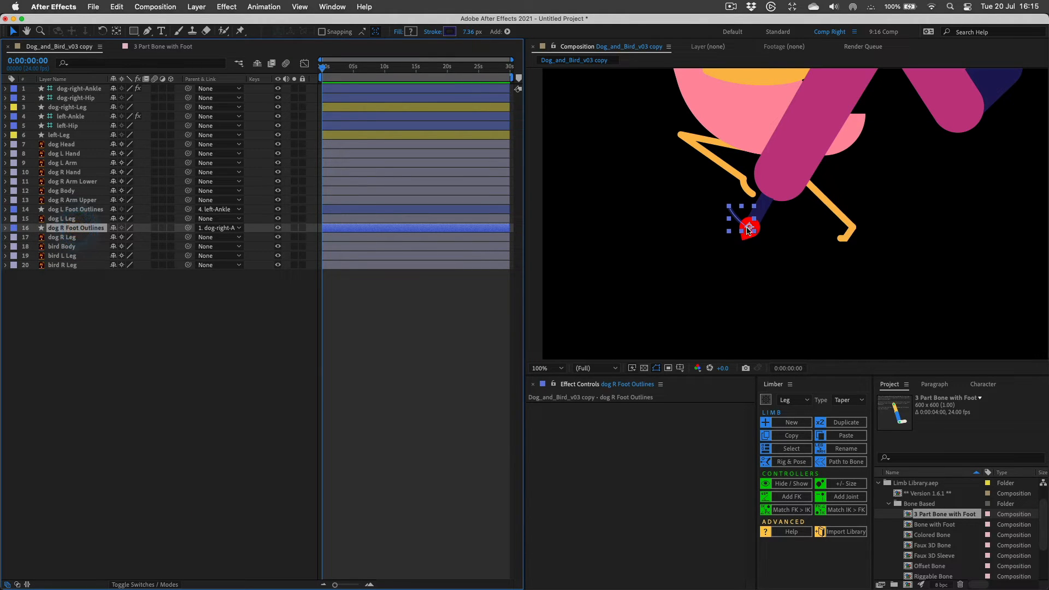
{"action": "left_click", "coordinate": [89, 89]}
{"action": "left_click_drag", "start_coordinate": [750, 229], "coordinate": [761, 176]}
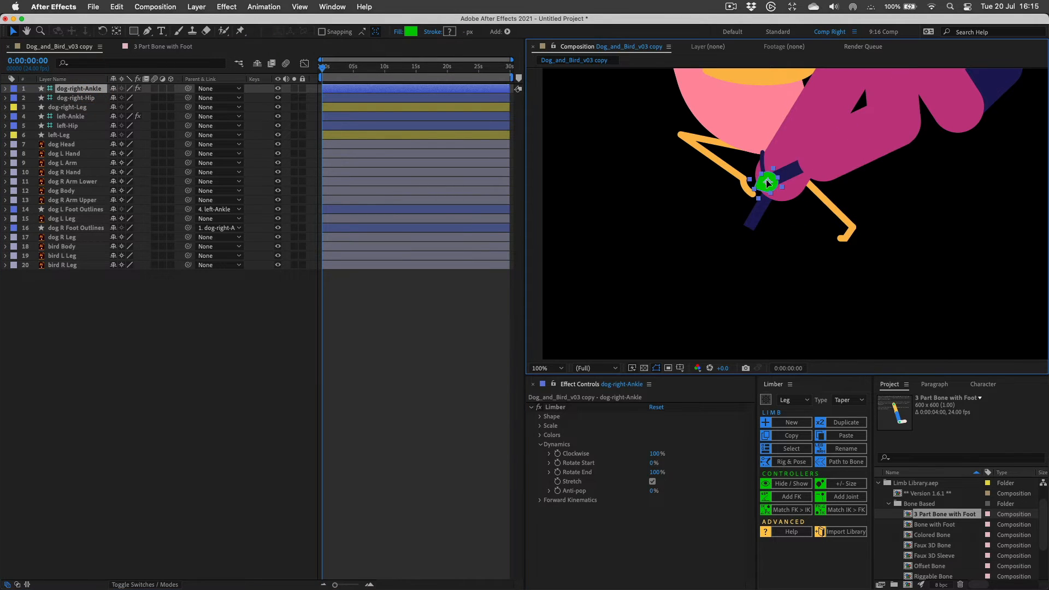
{"action": "key", "text": "super+z"}
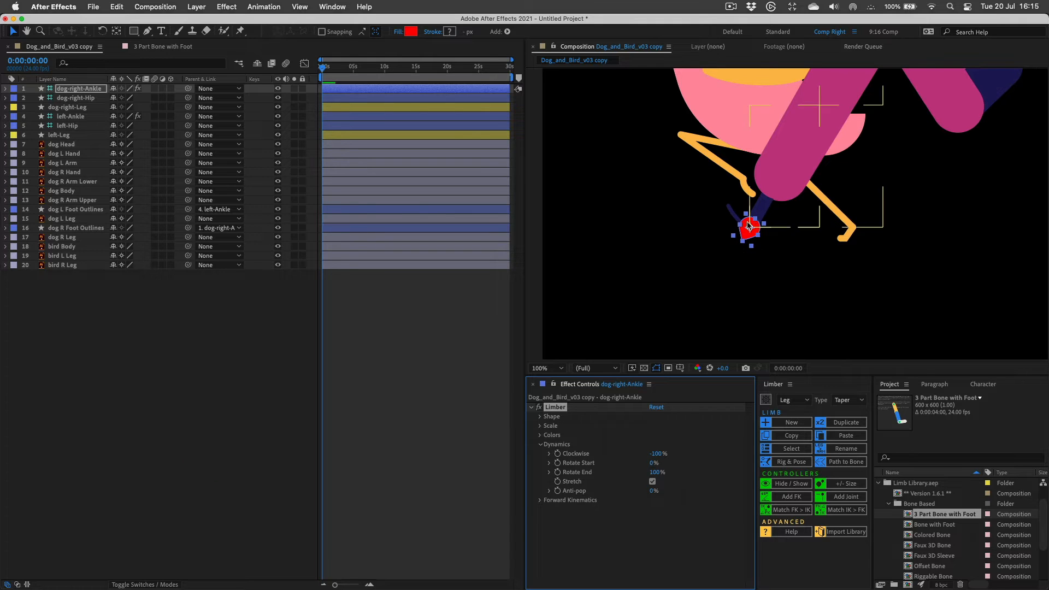
{"action": "left_click_drag", "start_coordinate": [750, 230], "coordinate": [773, 188]}
{"action": "key", "text": "super+z"}
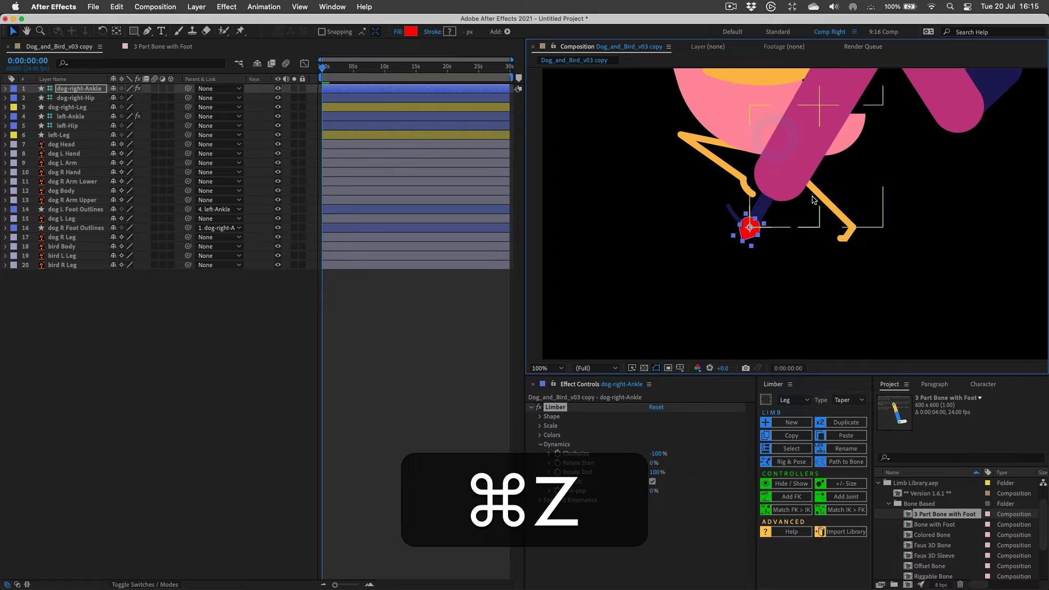
Check the dog L Leg artwork in isolation, and delete the original dog L Leg and dog R Leg layers.
{"action": "key", "text": "comma"}
{"action": "key", "text": "space"}
{"action": "left_click_drag", "start_coordinate": [792, 181], "coordinate": [790, 261]}
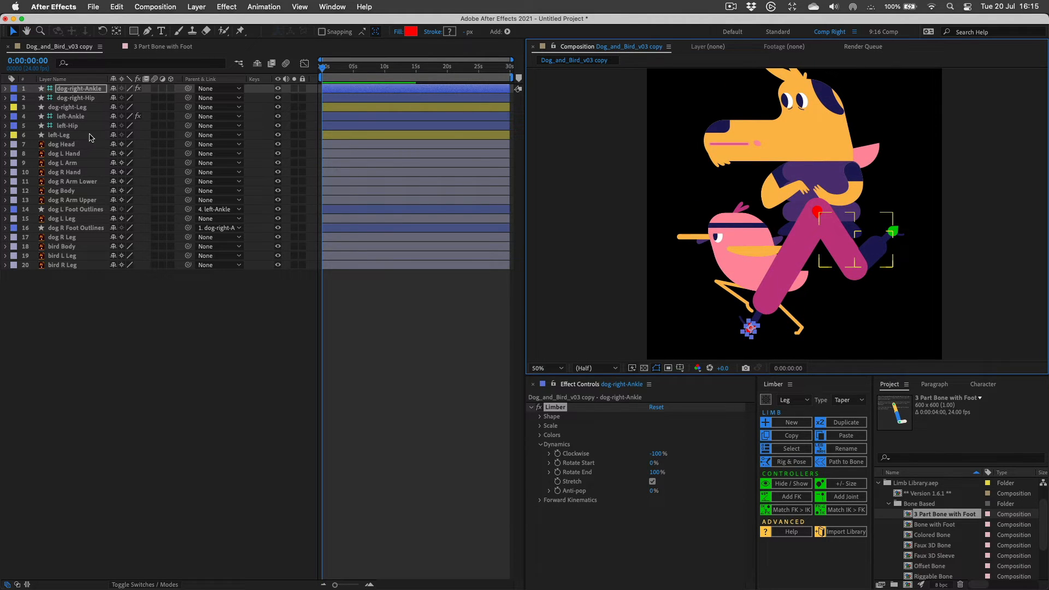
{"action": "left_click", "coordinate": [61, 219]}
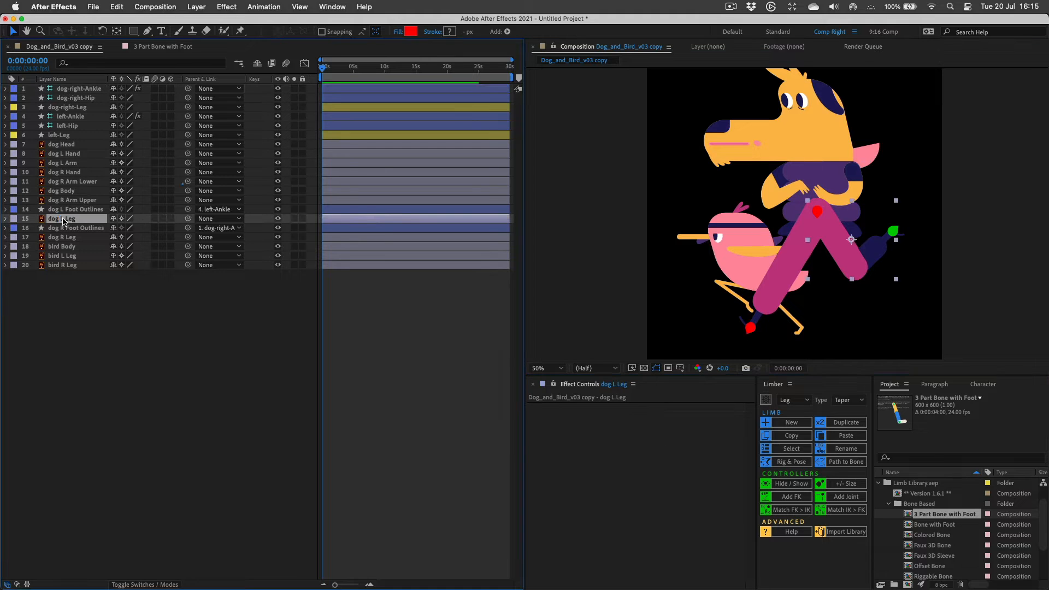
{"action": "left_click", "coordinate": [294, 218]}
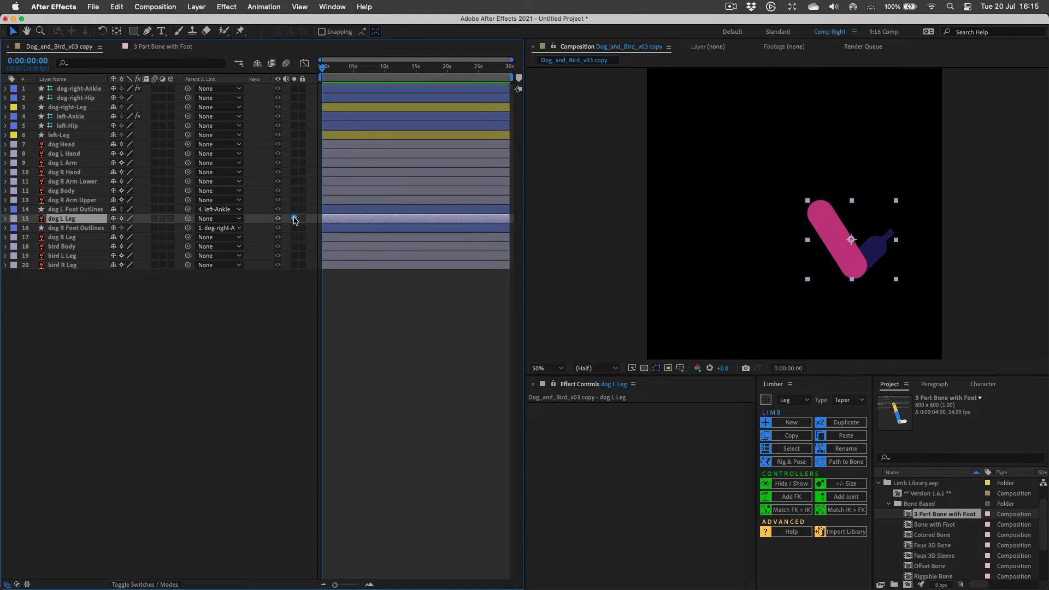
{"action": "left_click", "coordinate": [295, 218]}
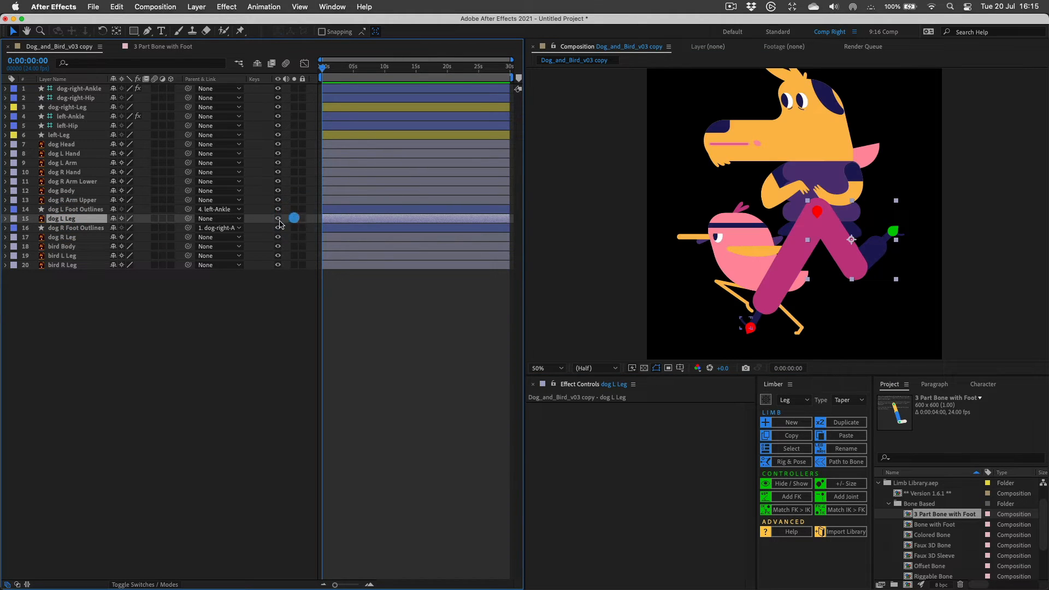
{"action": "left_click", "coordinate": [68, 237], "text": "super"}
{"action": "key", "text": "BackSpace"}
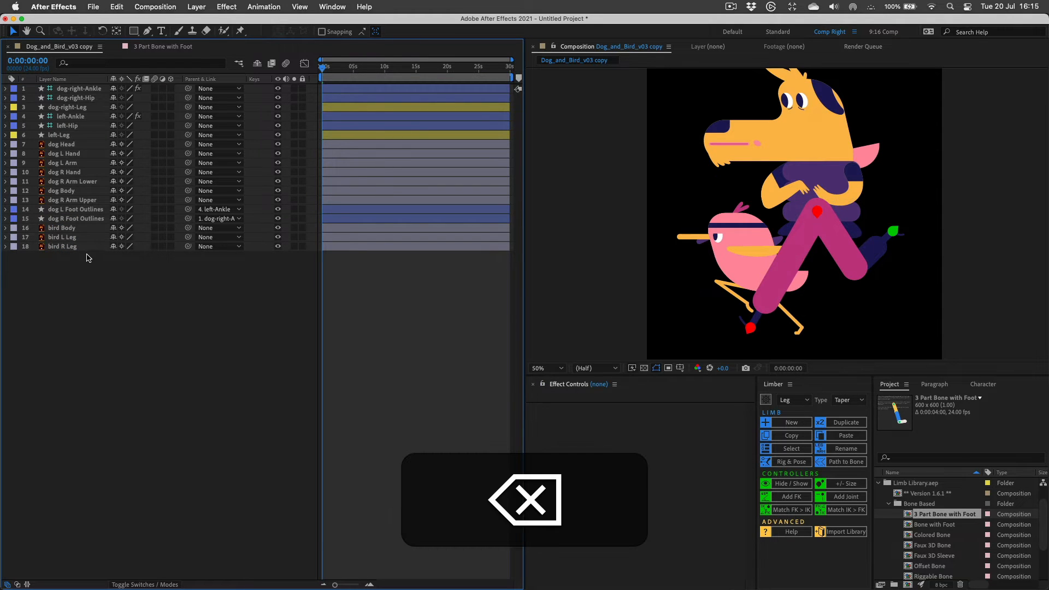
Move the dog-right-Leg and left-Leg layers directly below dog Body in the layer stack.
{"action": "left_click", "coordinate": [61, 135]}
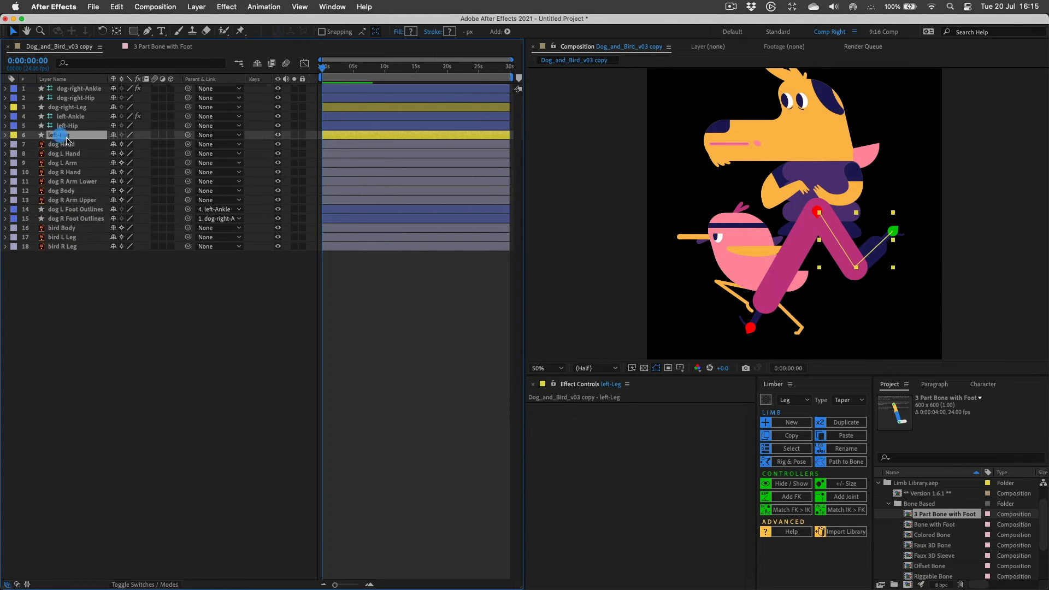
{"action": "left_click", "coordinate": [66, 107], "text": "super"}
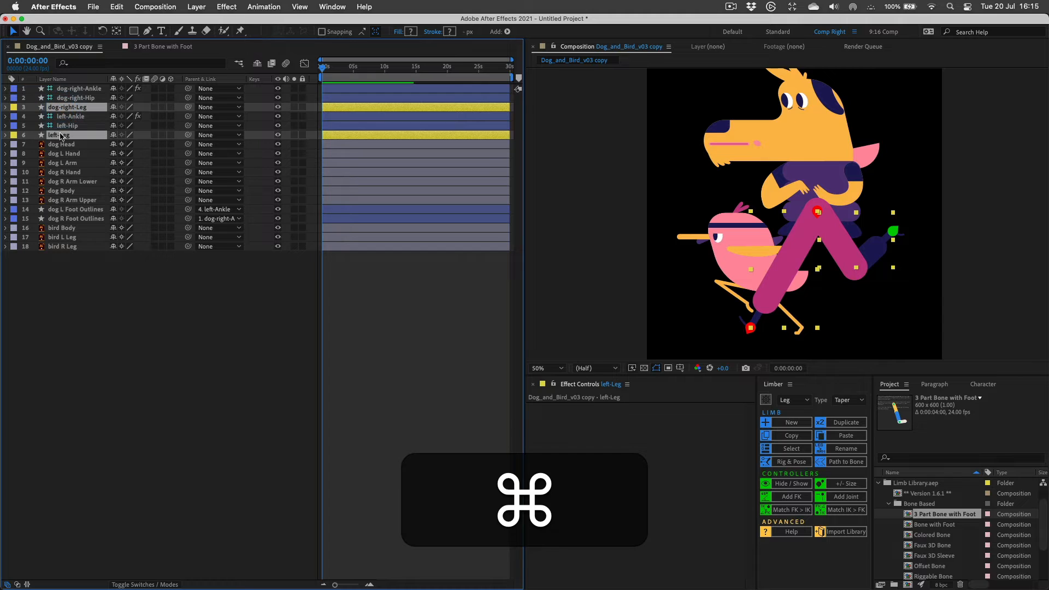
{"action": "left_click_drag", "start_coordinate": [61, 137], "coordinate": [71, 182]}
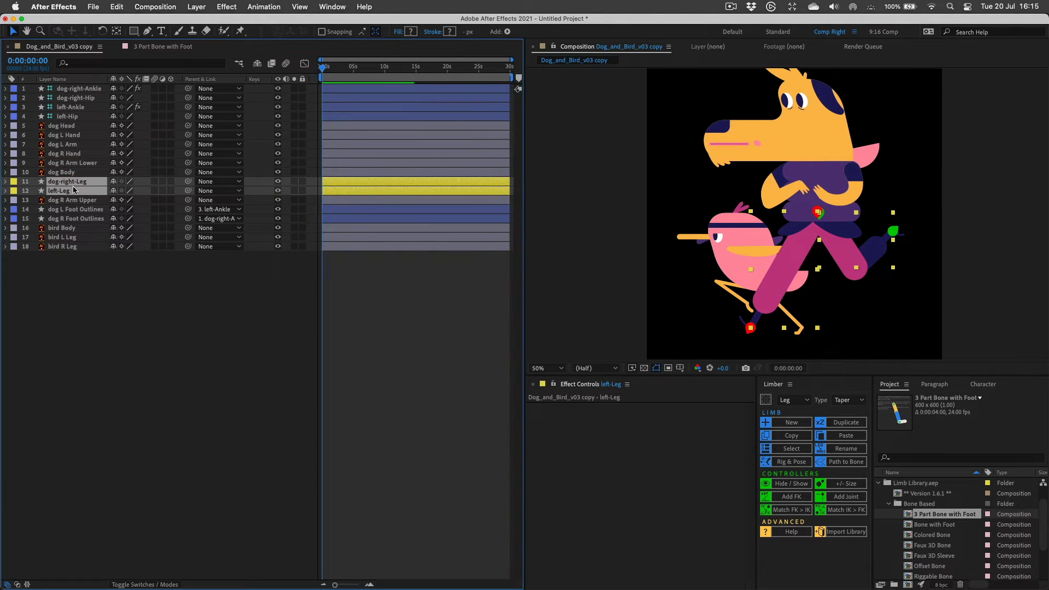
Move dog-right-Hip and left-Hip directly below dog Body in the layer stack and parent both to dog Body.
{"action": "left_click", "coordinate": [79, 97]}
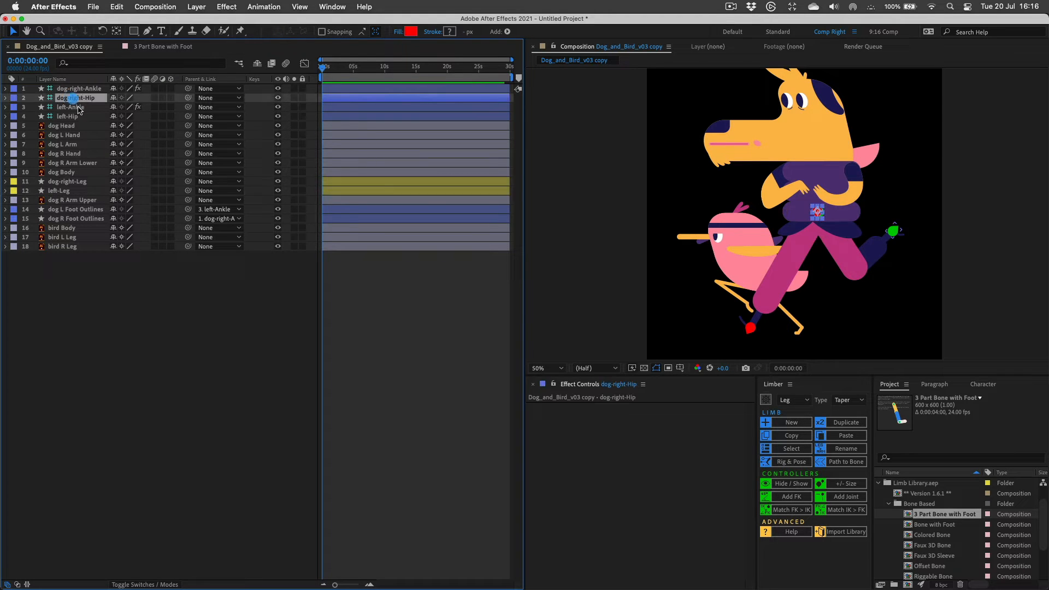
{"action": "left_click", "coordinate": [69, 117], "text": "super"}
{"action": "left_click_drag", "start_coordinate": [69, 116], "coordinate": [70, 176]}
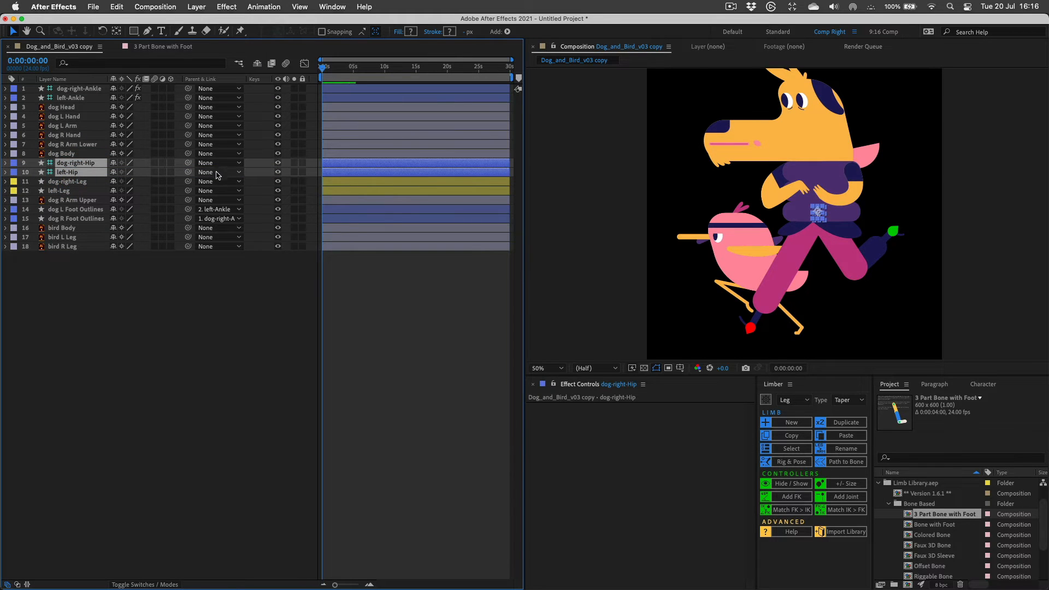
{"action": "left_click_drag", "start_coordinate": [188, 171], "coordinate": [80, 156]}
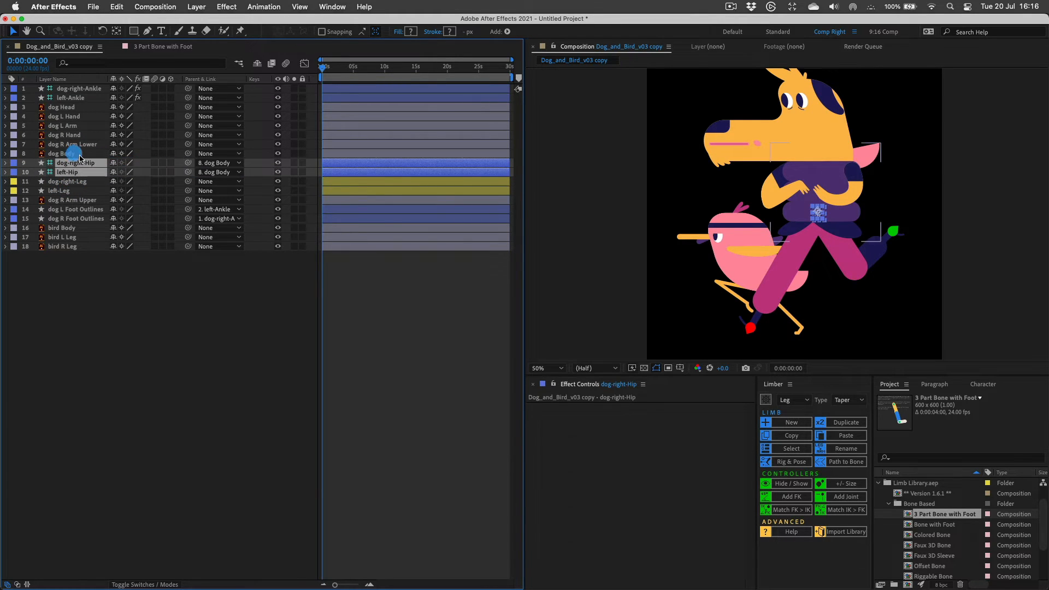
Test the hip parenting by moving dog Body, and undo the move.
{"action": "left_click", "coordinate": [79, 155]}
{"action": "left_click_drag", "start_coordinate": [824, 206], "coordinate": [804, 216]}
{"action": "key", "text": "super+z"}
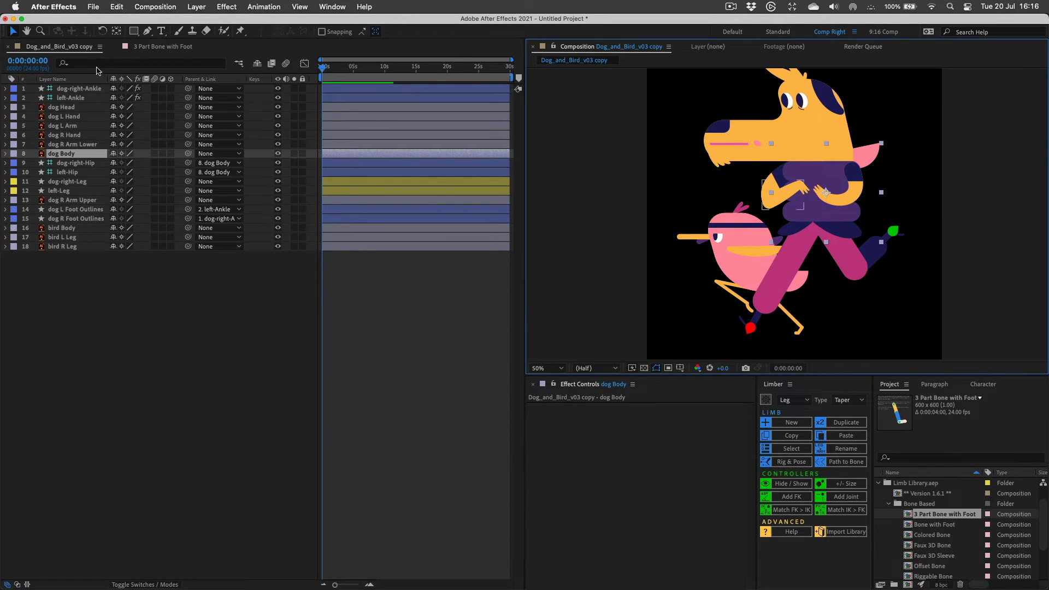
Rename the left limb as dog-left with Limber's Rename tool.
{"action": "left_click", "coordinate": [64, 98]}
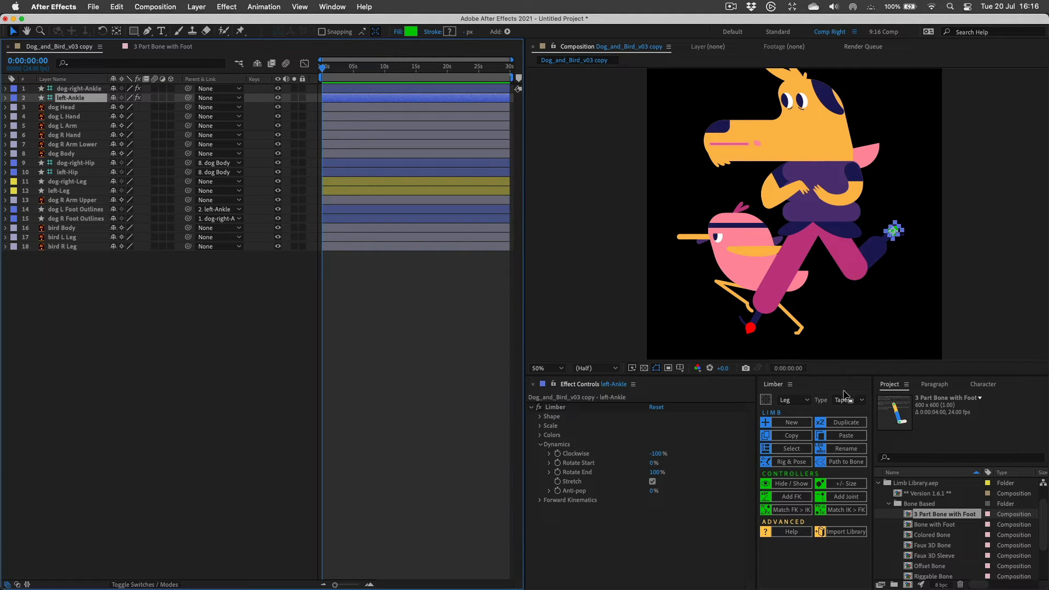
{"action": "key", "text": "alt"}
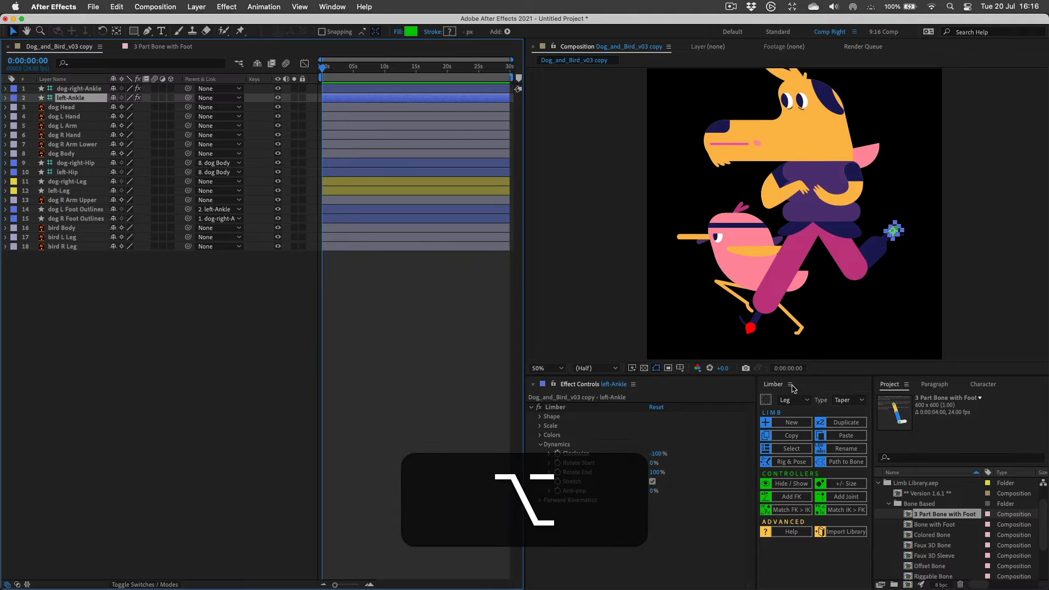
{"action": "left_click", "coordinate": [846, 449], "text": "alt"}
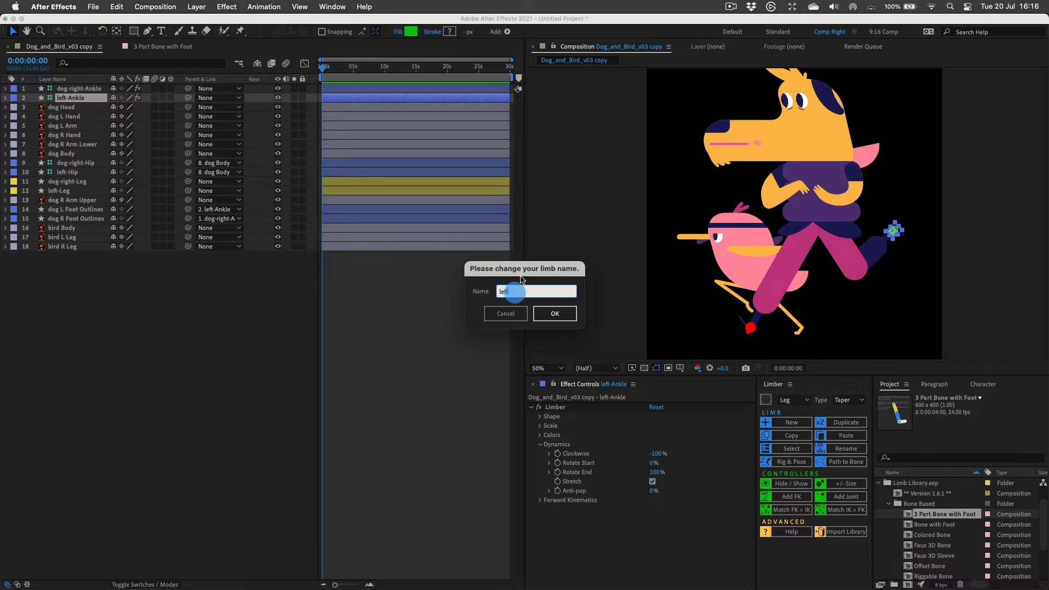
{"action": "key", "text": "Up"}
{"action": "type", "text": "dog-"}
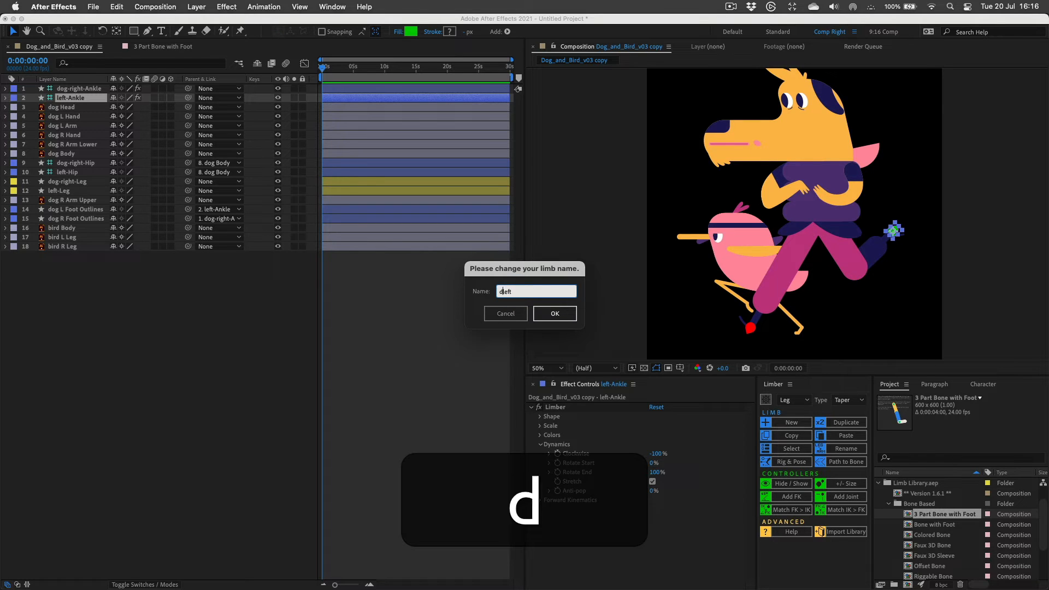
{"action": "key", "text": "Return"}
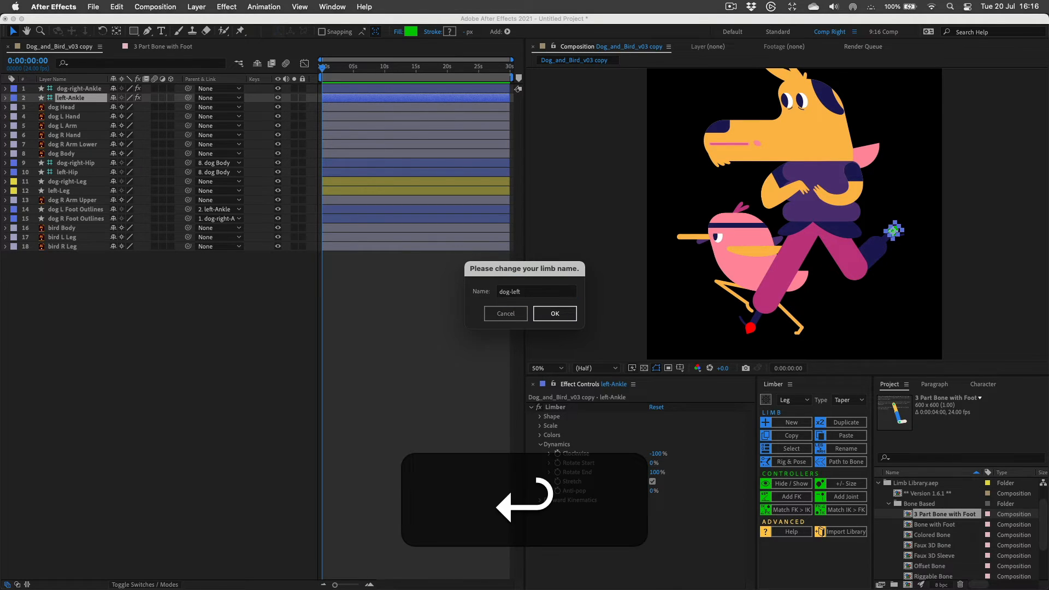
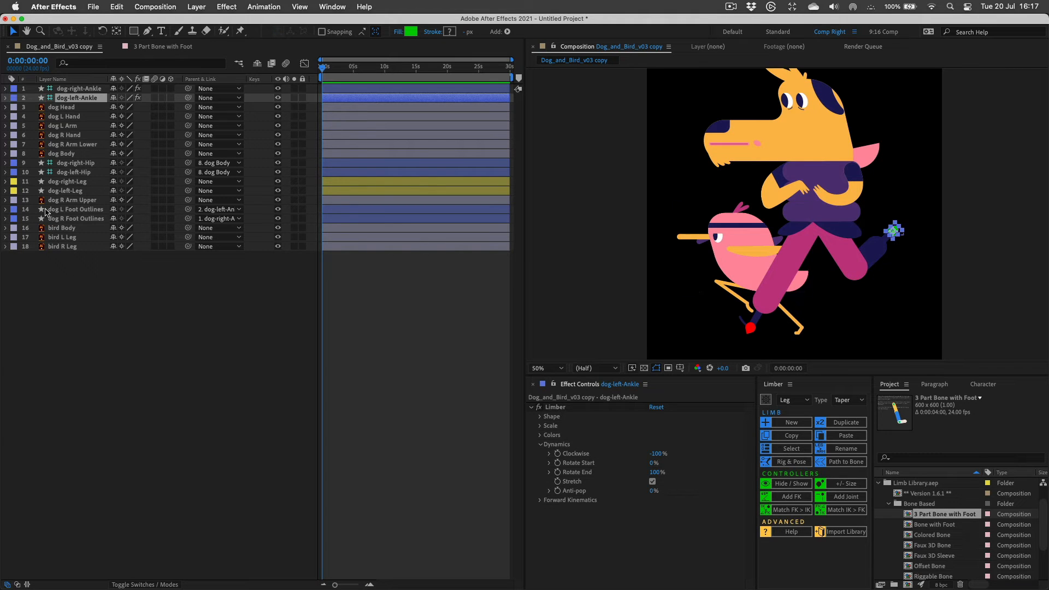
Hide all the dog layers, from dog-right-Ankle through dog R Foot Outlines.
{"action": "left_click", "coordinate": [60, 219]}
{"action": "left_click", "coordinate": [55, 89], "text": "shift"}
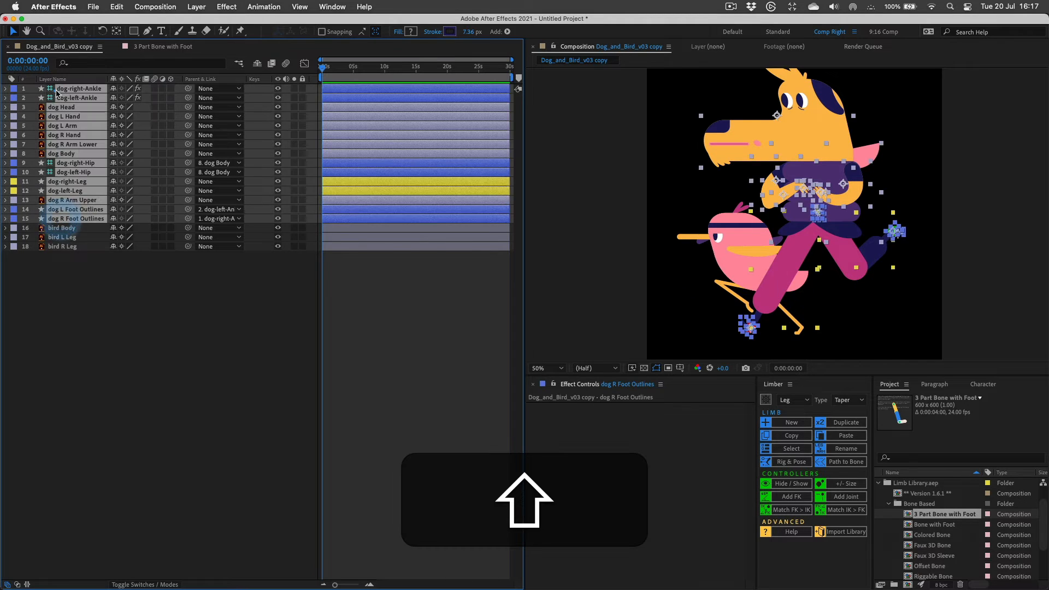
{"action": "left_click", "coordinate": [278, 89]}
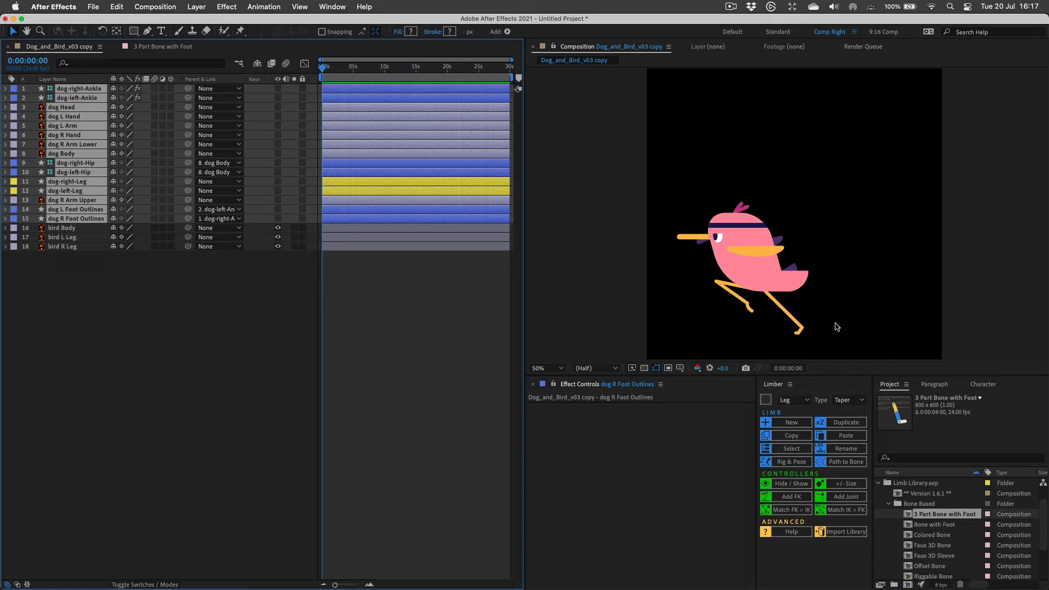
Create shape layers from the bird L Leg and bird R Leg vector layers, and delete the two original layers.
{"action": "left_click", "coordinate": [68, 237]}
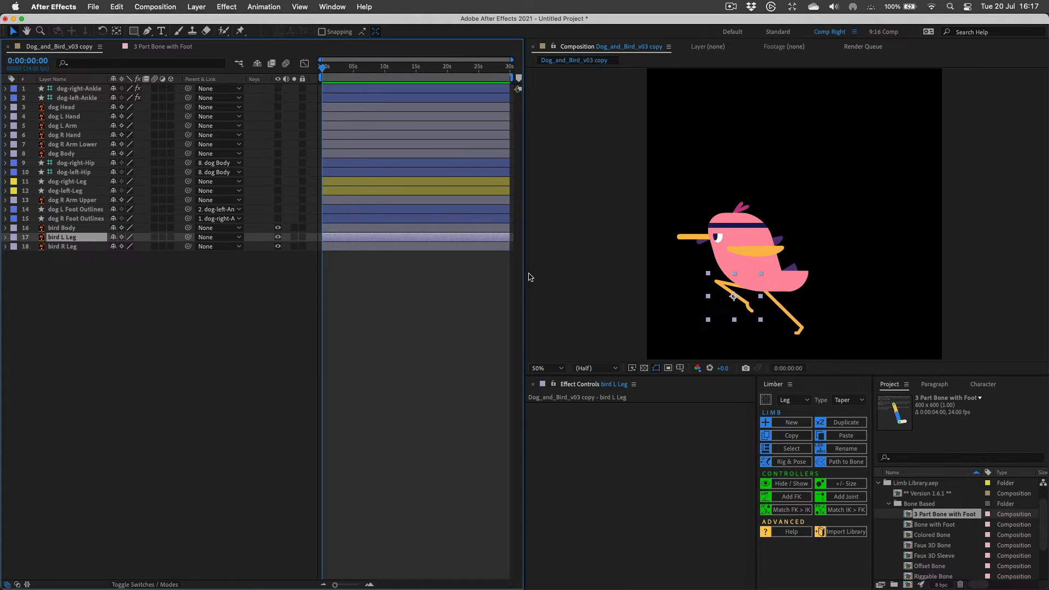
{"action": "left_click", "coordinate": [58, 247], "text": "shift"}
{"action": "right_click", "coordinate": [58, 247]}
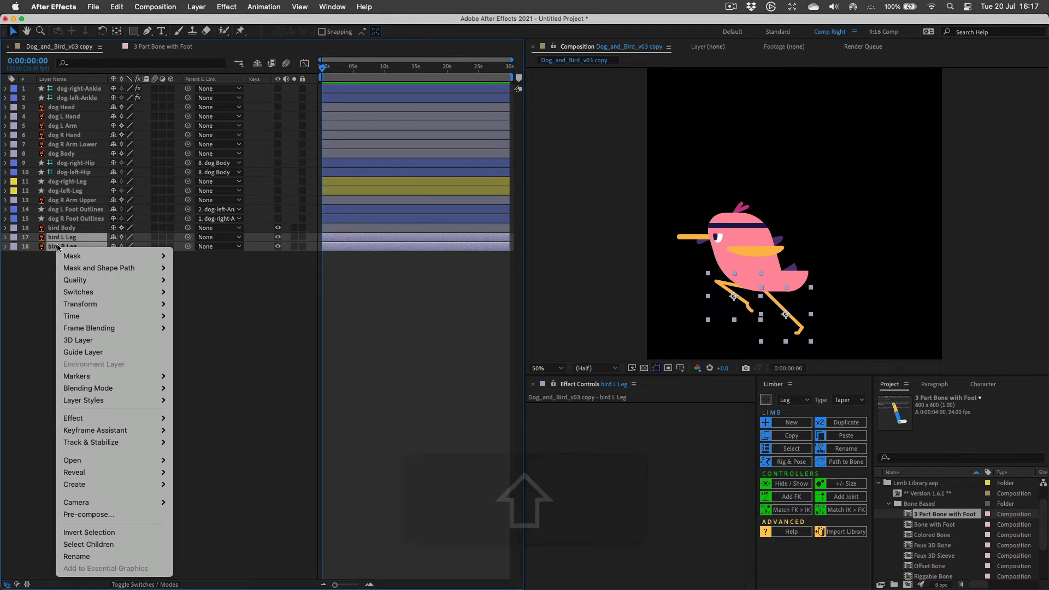
{"action": "mouse_move", "coordinate": [202, 485]}
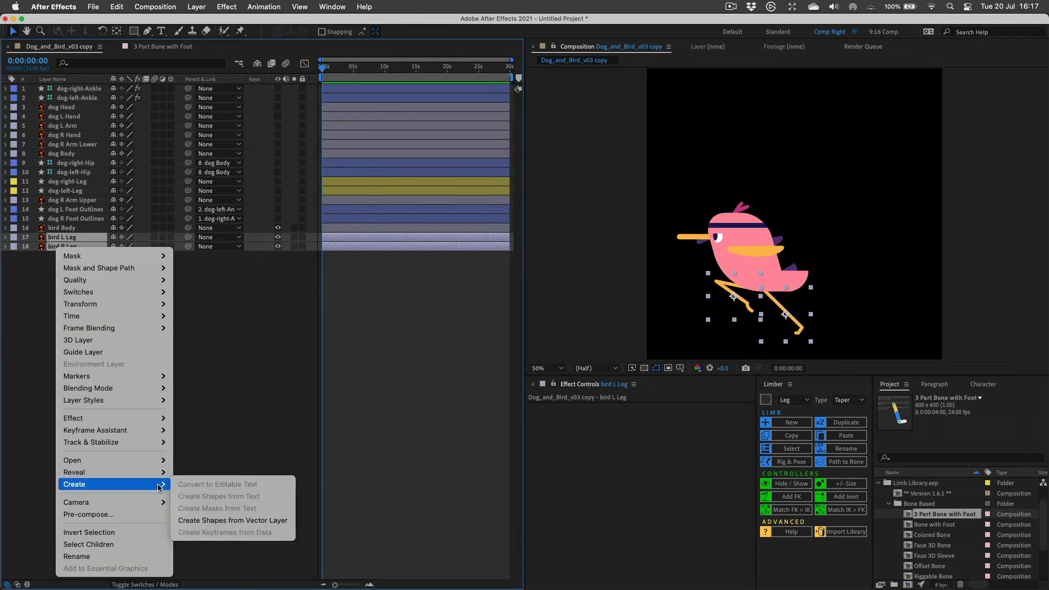
{"action": "left_click", "coordinate": [211, 516]}
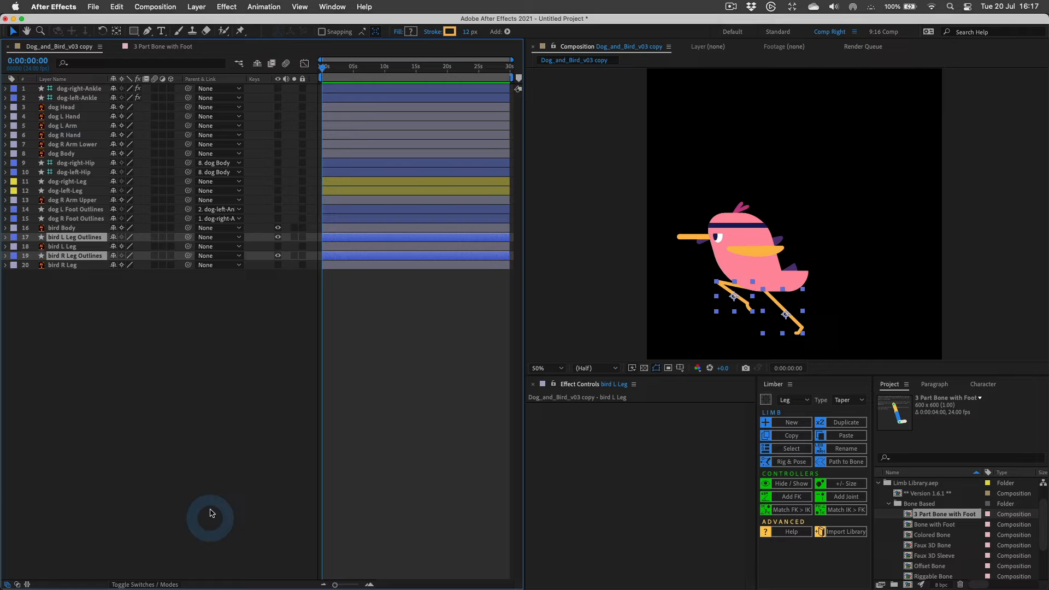
{"action": "left_click", "coordinate": [71, 265]}
{"action": "left_click", "coordinate": [68, 247], "text": "super"}
{"action": "key", "text": "super+BackSpace"}
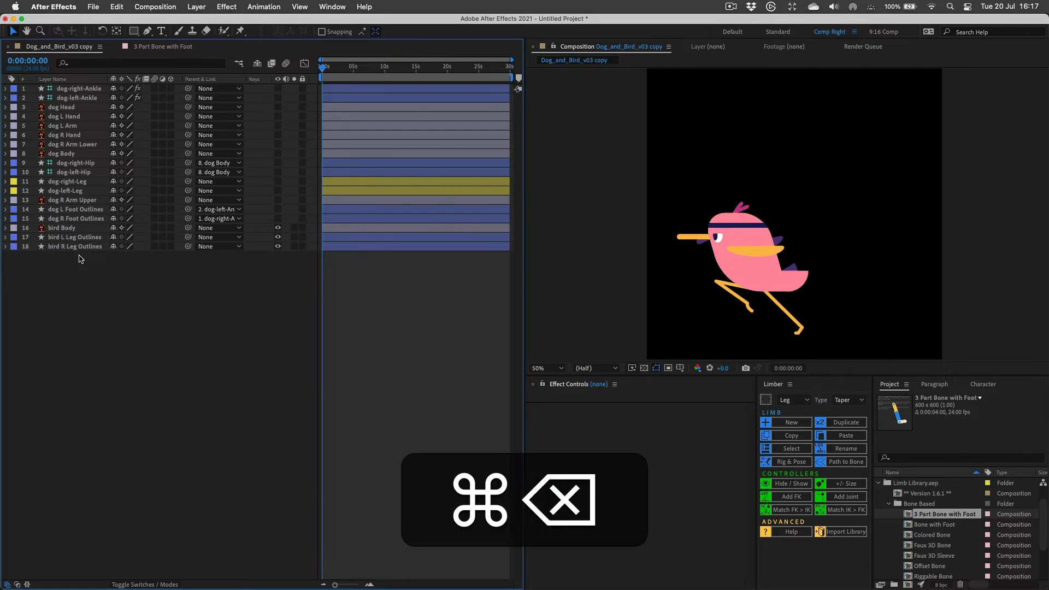
Try to separate the foot from the leg in bird L Leg Outlines by deleting the path's foot point, and undo the deletion.
{"action": "left_click", "coordinate": [82, 238]}
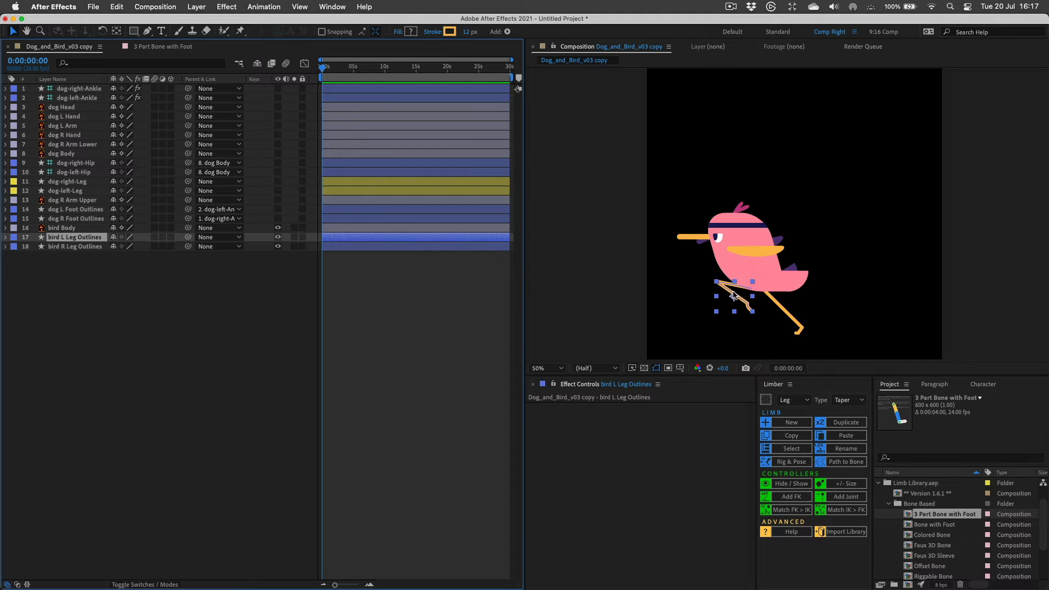
{"action": "key", "text": "period"}
{"action": "key", "text": "space"}
{"action": "left_click_drag", "start_coordinate": [697, 194], "coordinate": [713, 69]}
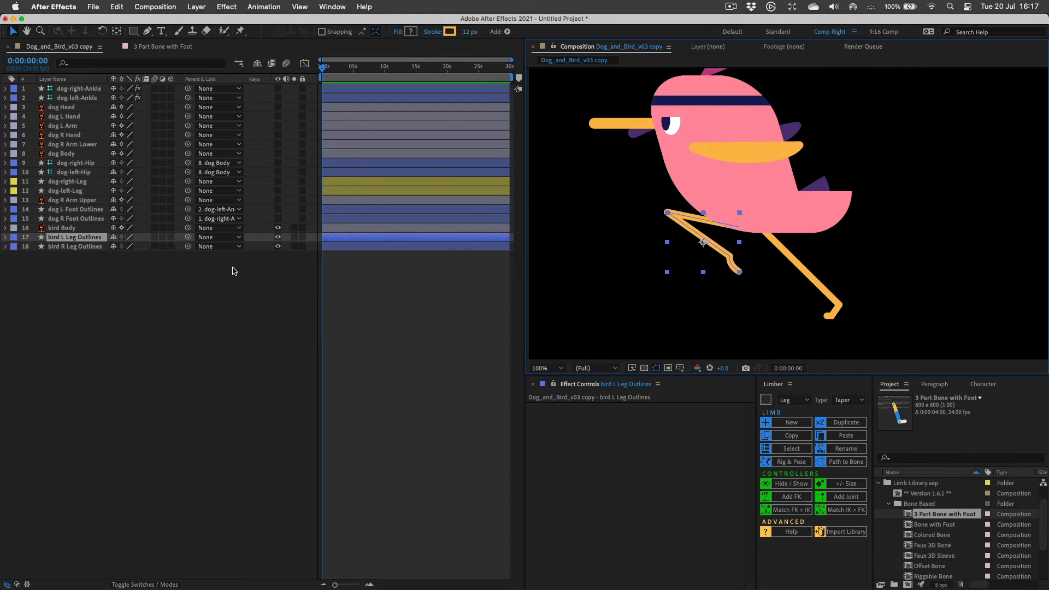
{"action": "left_click", "coordinate": [147, 31]}
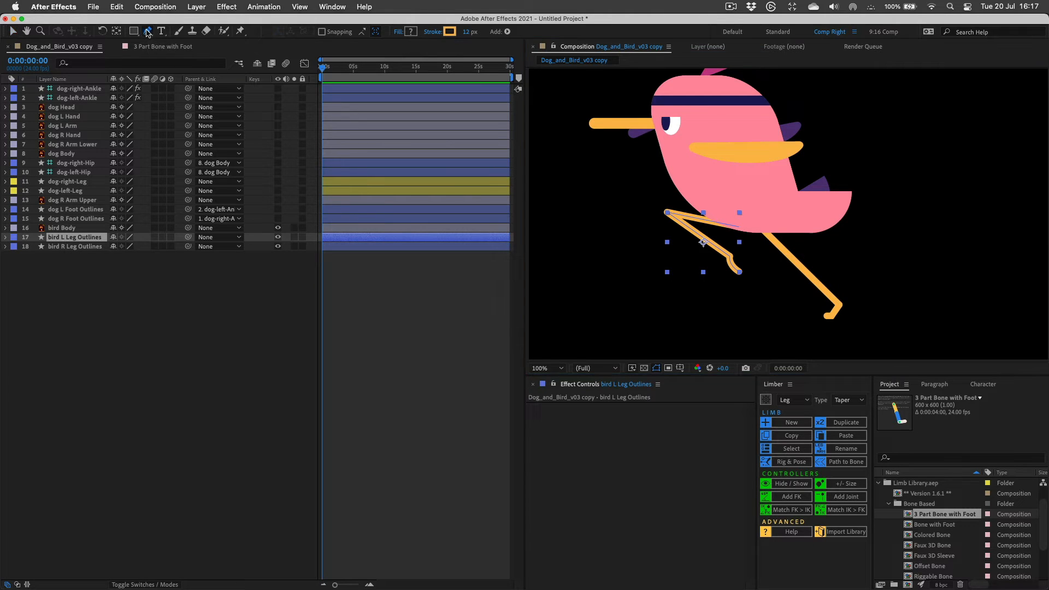
{"action": "left_click", "coordinate": [731, 256]}
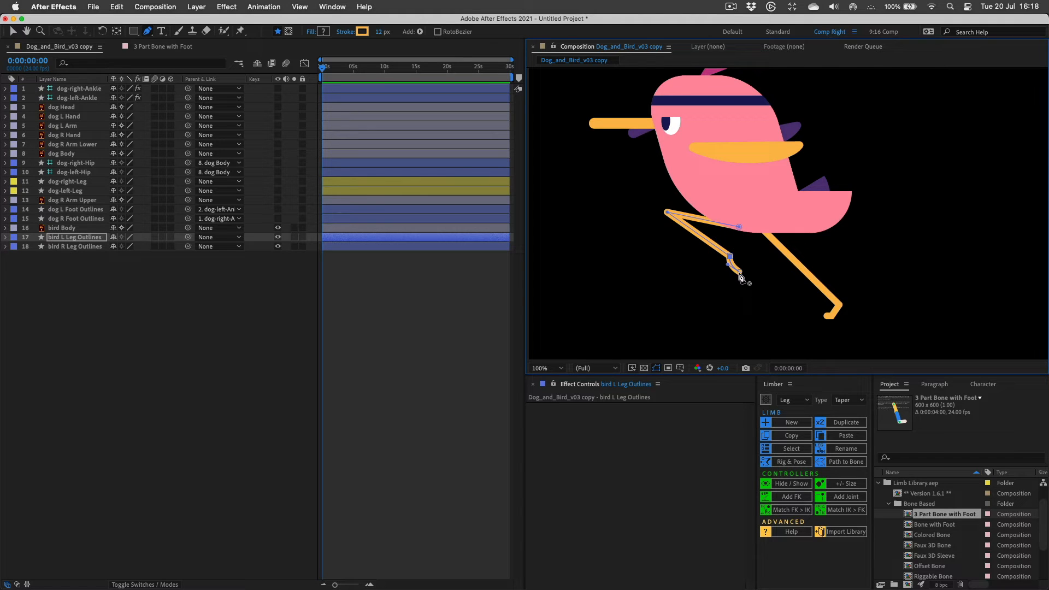
{"action": "key", "text": "v"}
{"action": "left_click", "coordinate": [739, 272]}
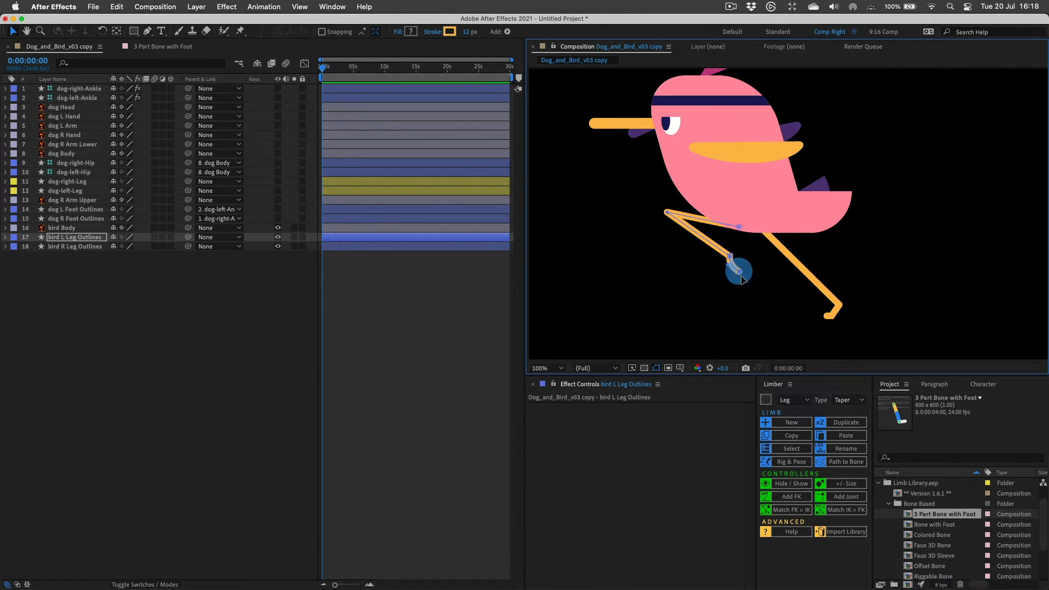
{"action": "key", "text": "BackSpace"}
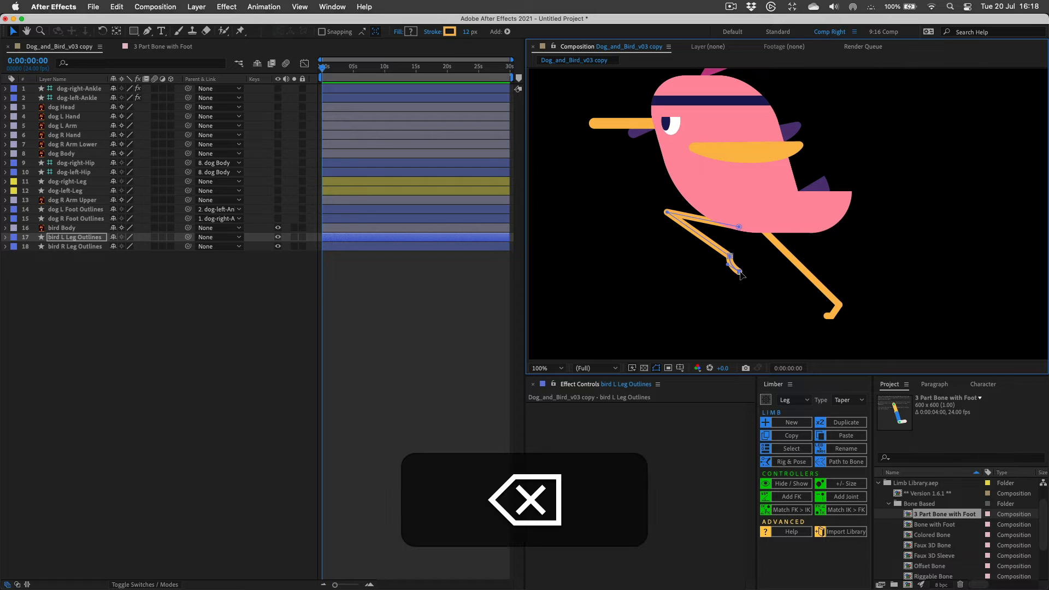
{"action": "key", "text": "super+z"}
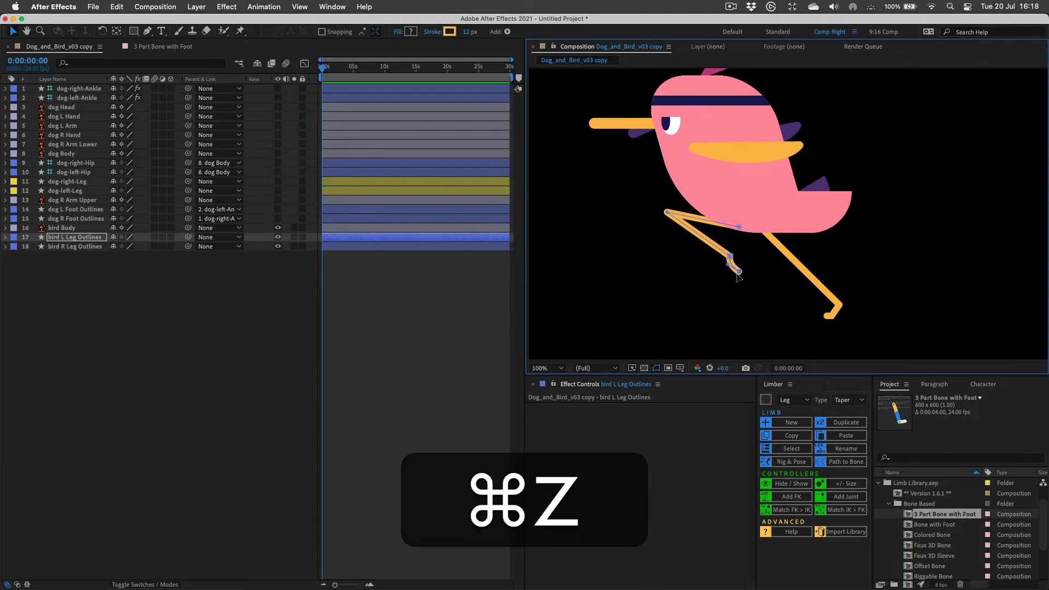
Open the Penpal extension and try to break the bird L Leg Outlines path at the ankle point.
{"action": "left_click", "coordinate": [82, 237]}
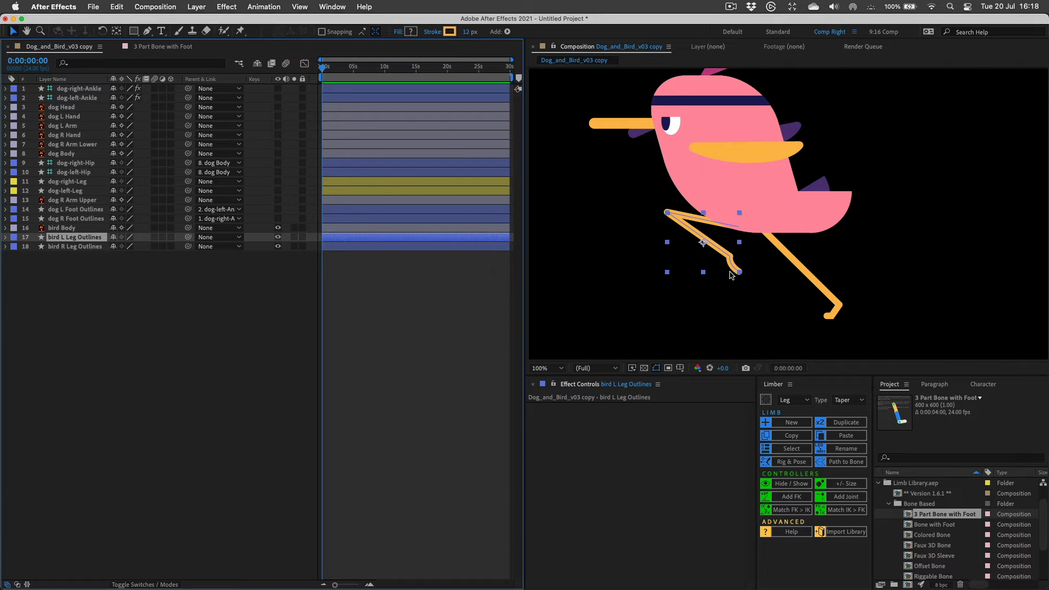
{"action": "left_click", "coordinate": [331, 6]}
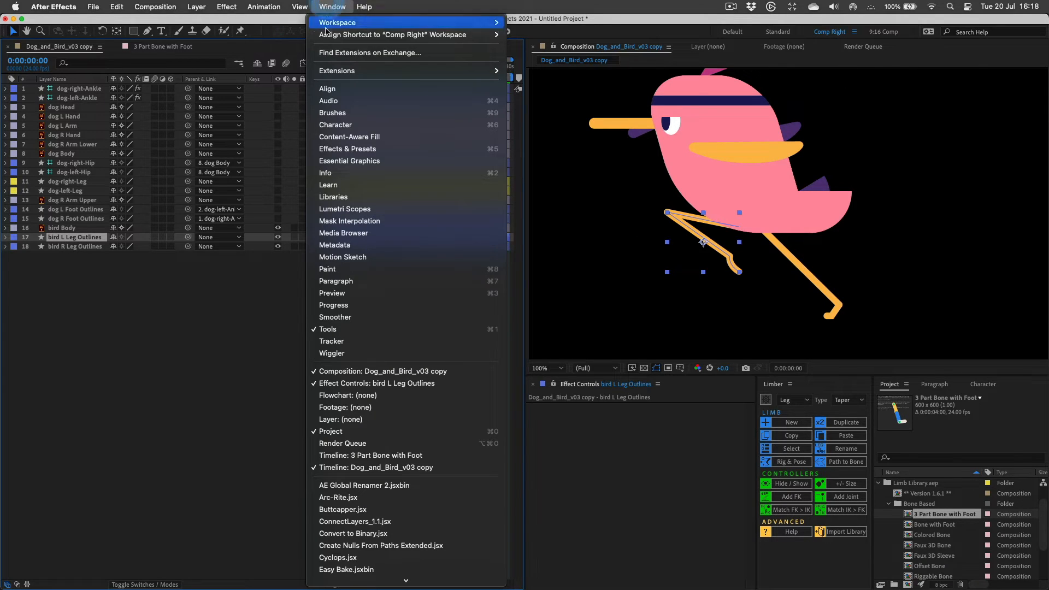
{"action": "mouse_move", "coordinate": [339, 71]}
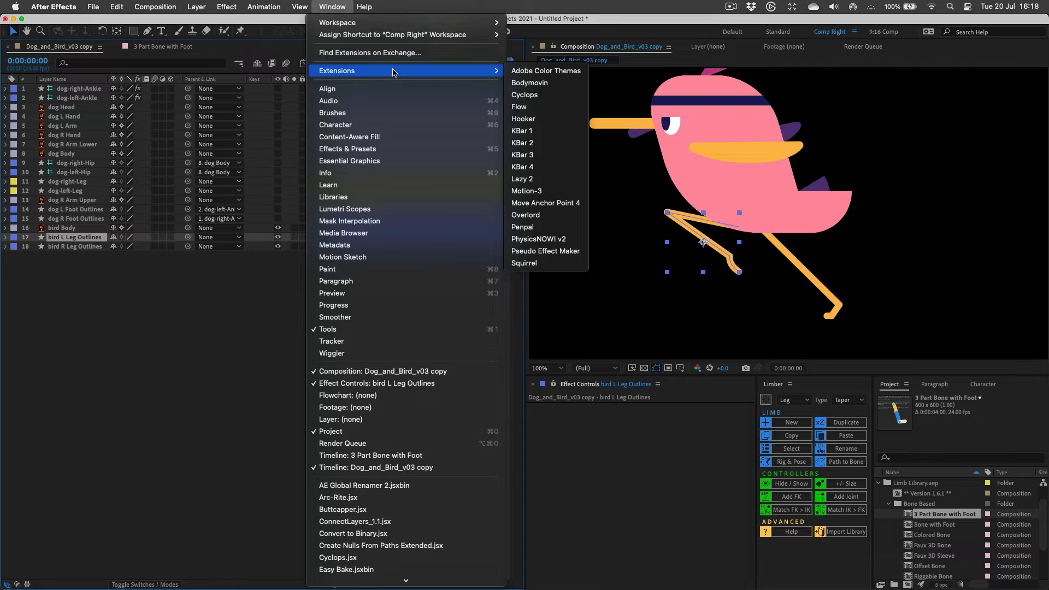
{"action": "left_click", "coordinate": [543, 228]}
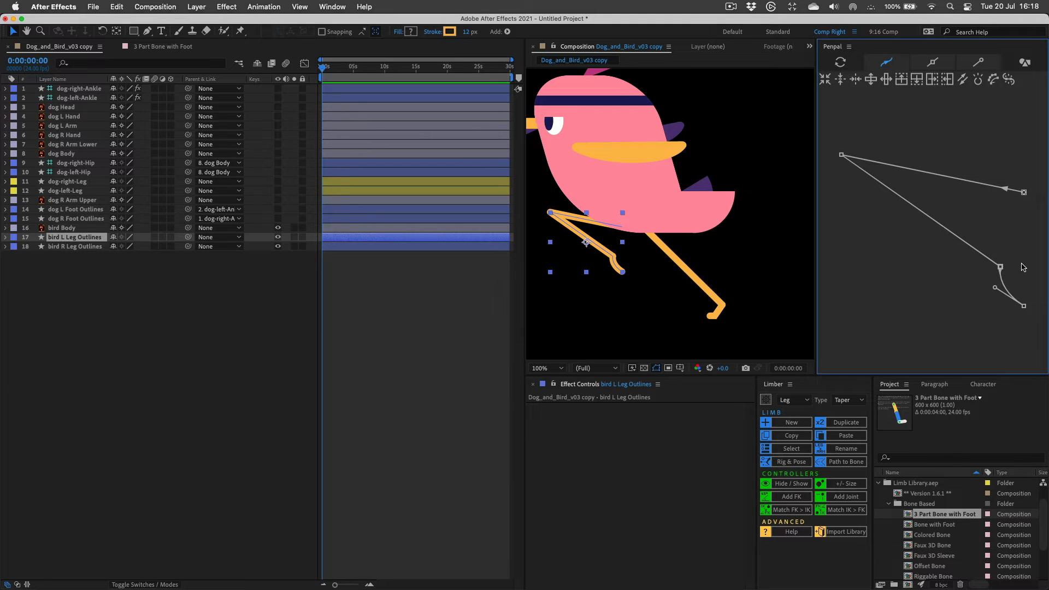
{"action": "left_click", "coordinate": [1001, 268]}
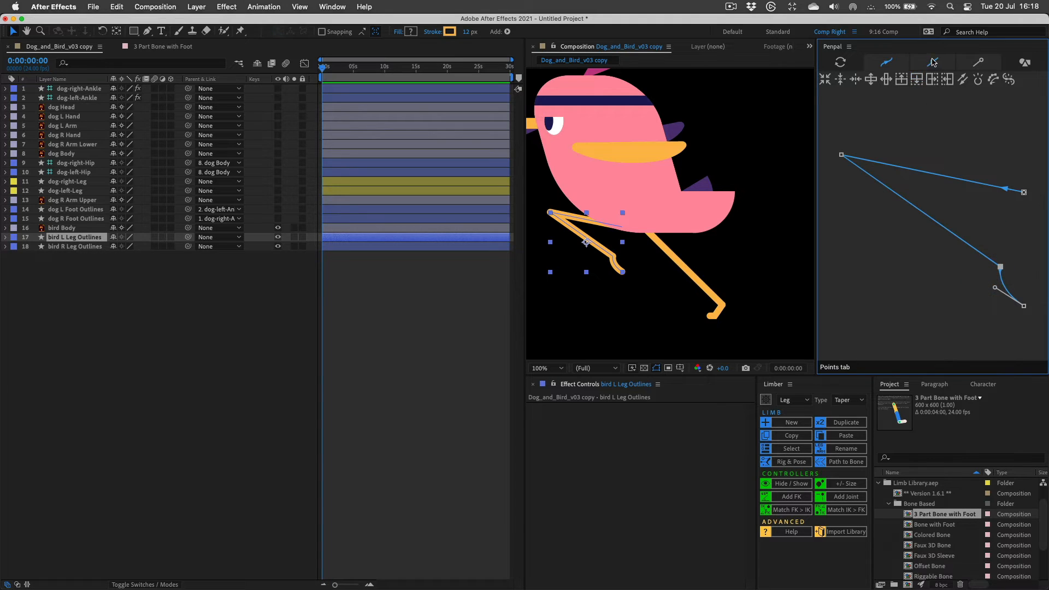
{"action": "left_click", "coordinate": [933, 63]}
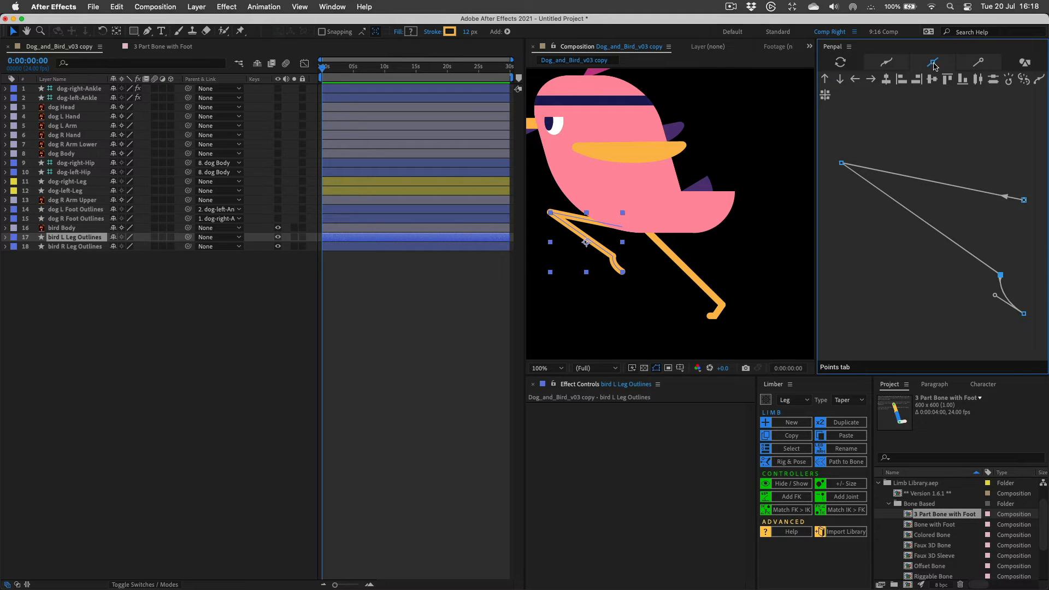
{"action": "left_click", "coordinate": [1024, 81]}
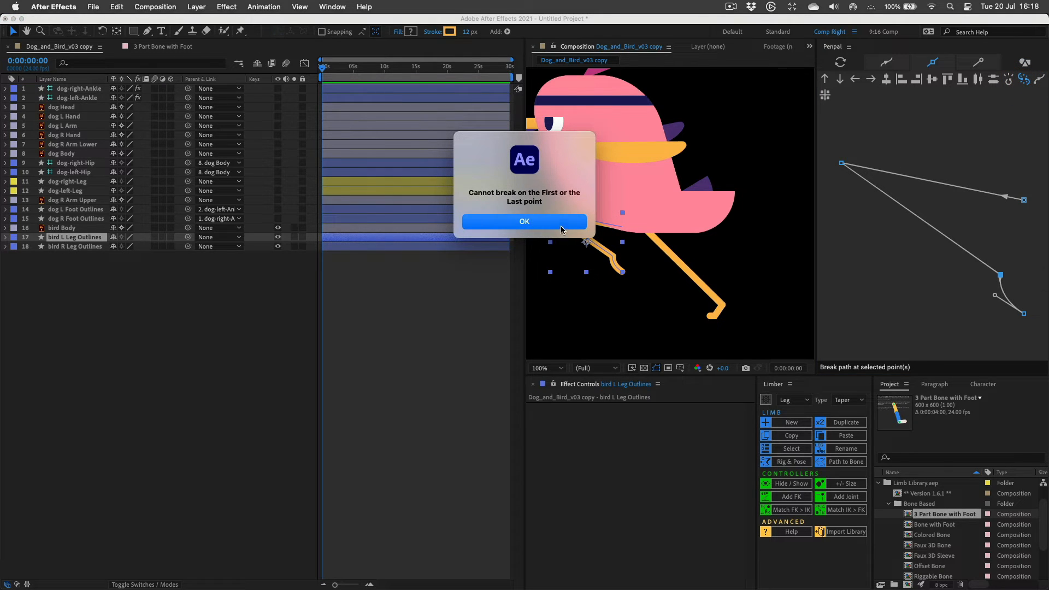
{"action": "left_click", "coordinate": [525, 222]}
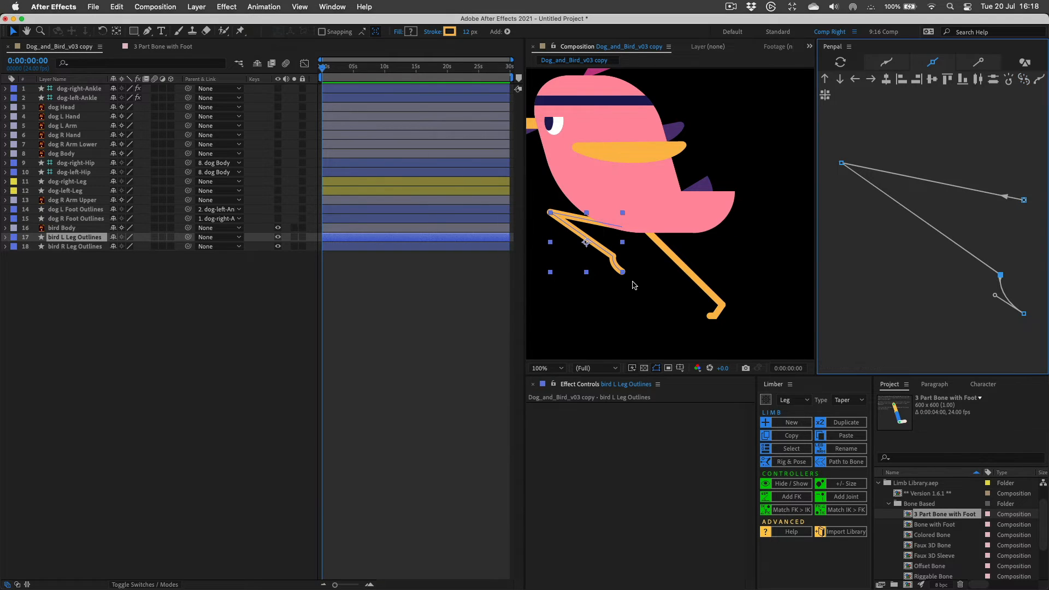
Expand the contents of bird L Leg Outlines and toggle Group 1's visibility to check which part of the leg it holds.
{"action": "left_click", "coordinate": [87, 238]}
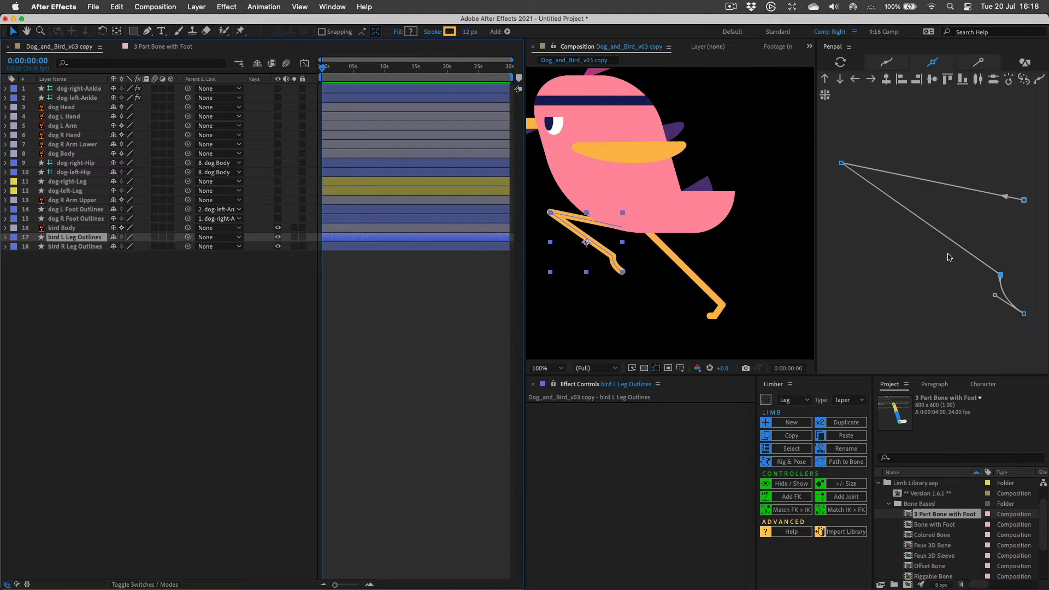
{"action": "left_click", "coordinate": [87, 239]}
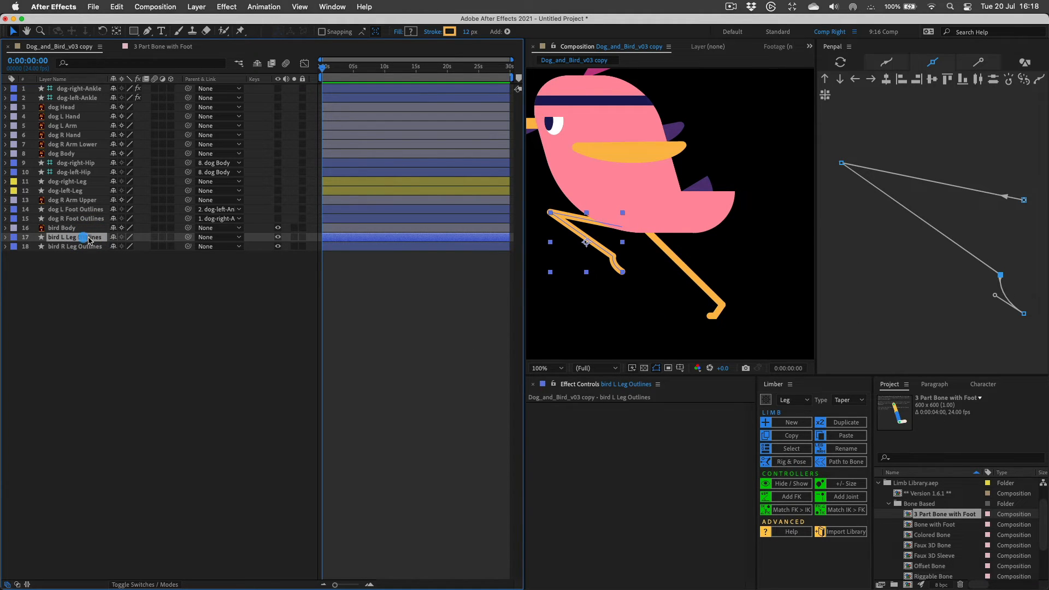
{"action": "left_click", "coordinate": [5, 238]}
{"action": "left_click", "coordinate": [15, 247]}
{"action": "left_click", "coordinate": [24, 256]}
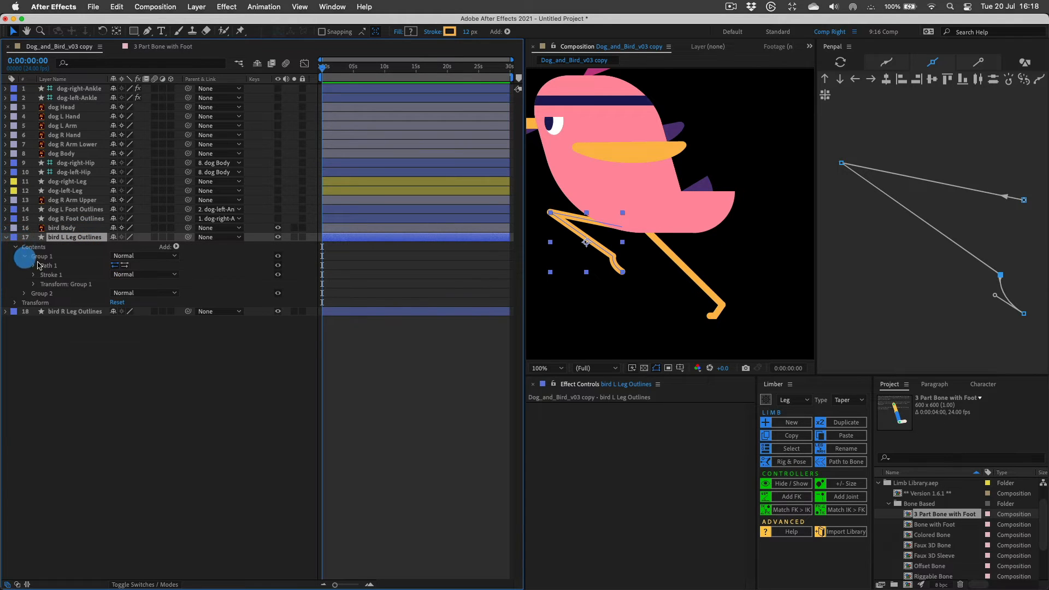
{"action": "left_click", "coordinate": [278, 256]}
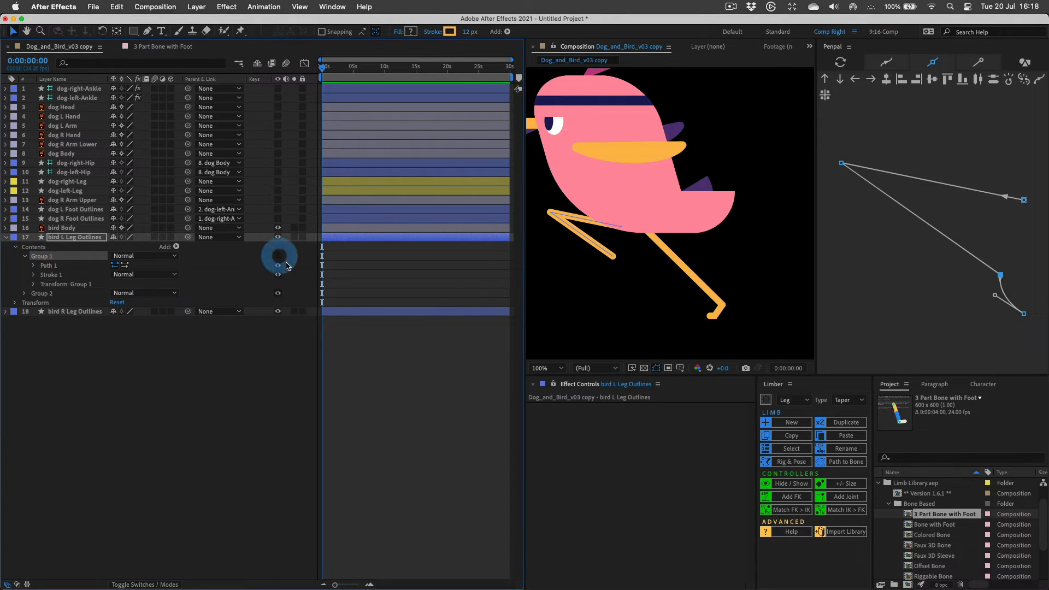
{"action": "left_click", "coordinate": [278, 255]}
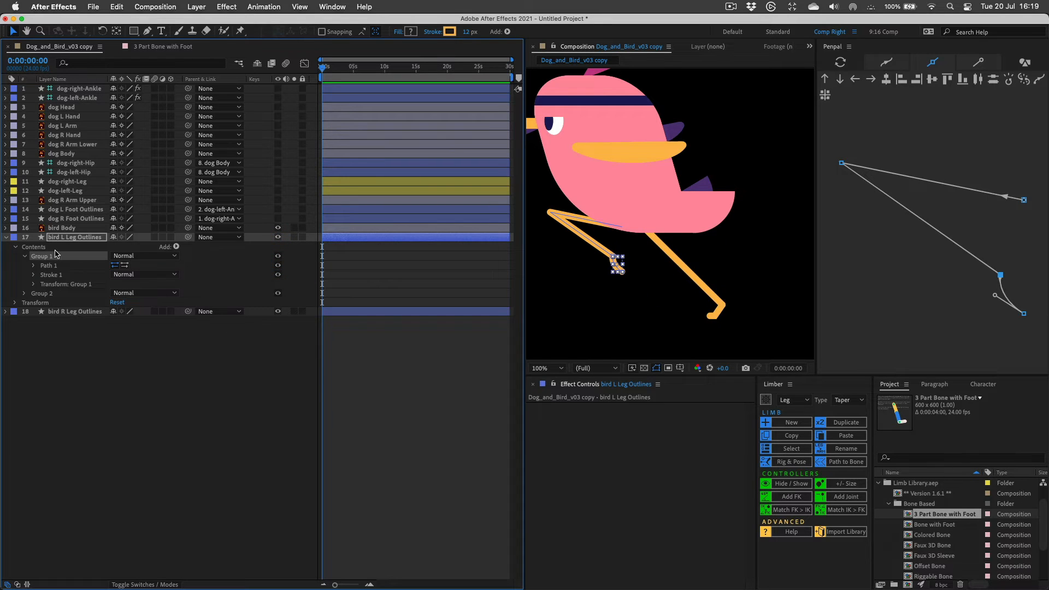
Expand the contents of bird R Leg Outlines and select Group 1 to check which part of the leg it holds.
{"action": "left_click", "coordinate": [70, 311]}
{"action": "left_click", "coordinate": [6, 312]}
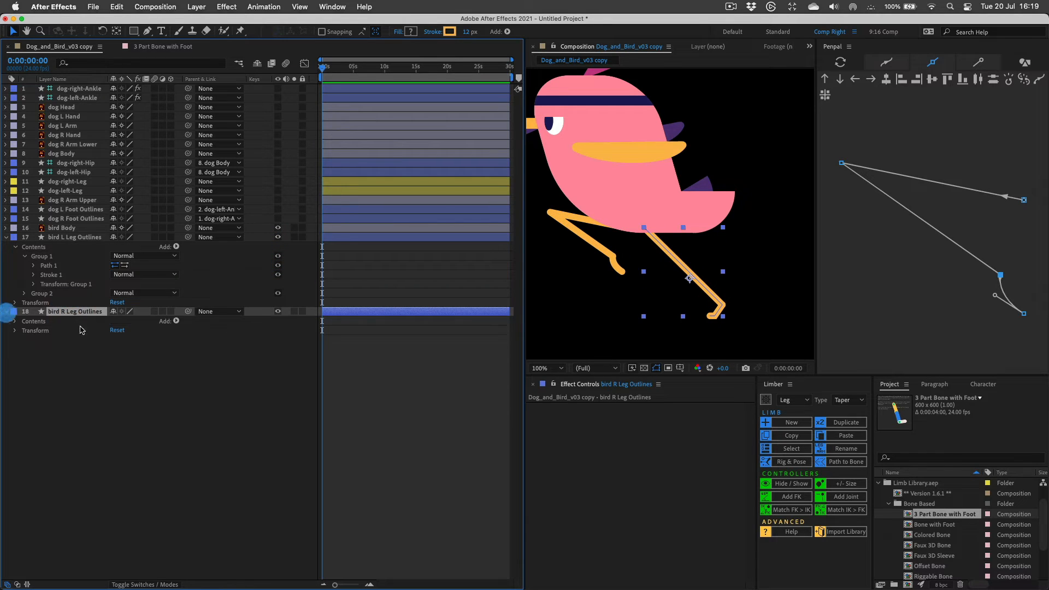
{"action": "left_click", "coordinate": [14, 321]}
{"action": "left_click", "coordinate": [34, 330]}
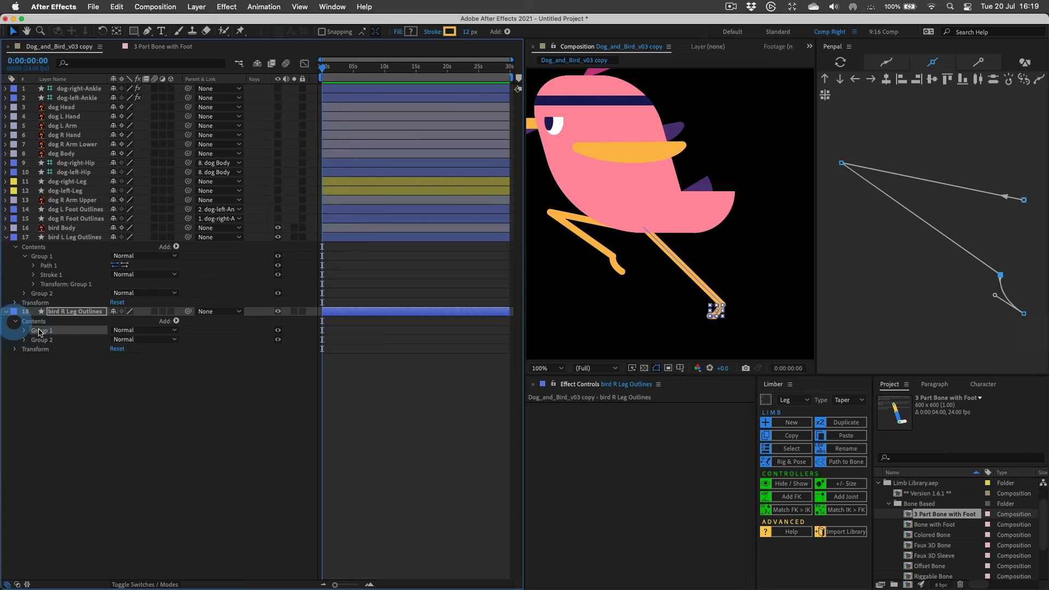
Toggle Group 1's visibility in bird R Leg Outlines to check which part it holds, and close the Penpal panel.
{"action": "left_click", "coordinate": [278, 330]}
{"action": "left_click", "coordinate": [278, 330]}
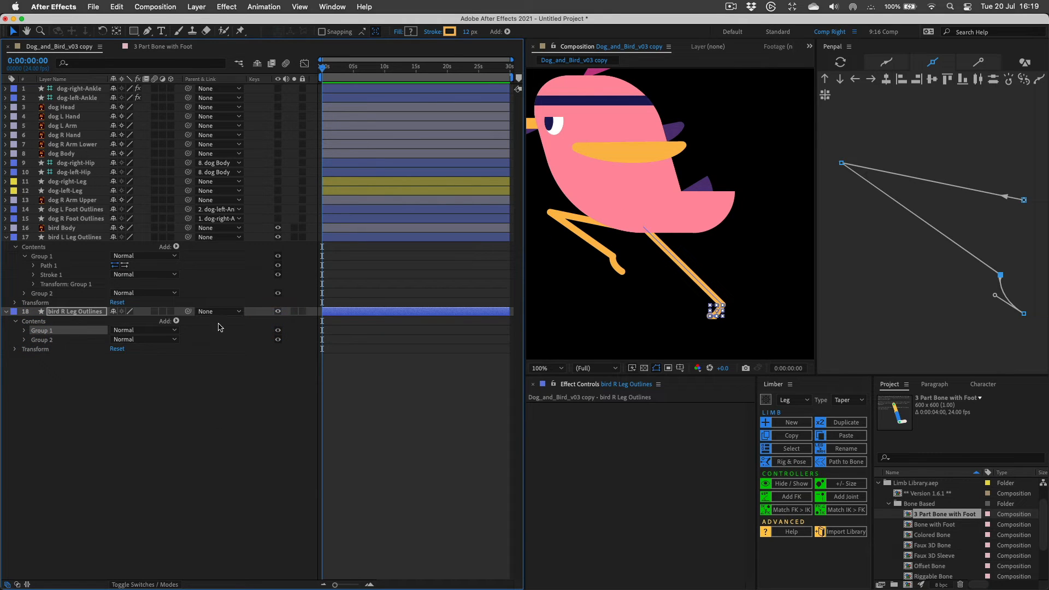
{"action": "left_click", "coordinate": [850, 48]}
{"action": "left_click", "coordinate": [873, 59]}
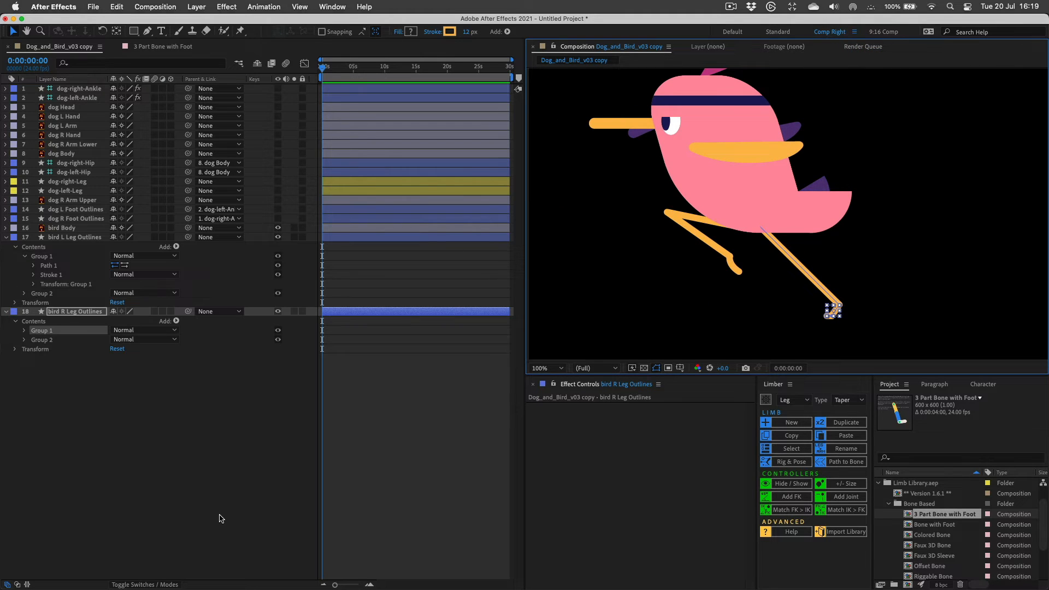
Hide and show Group 1 of bird L Leg Outlines to check which part of the leg it draws.
{"action": "left_click", "coordinate": [76, 237]}
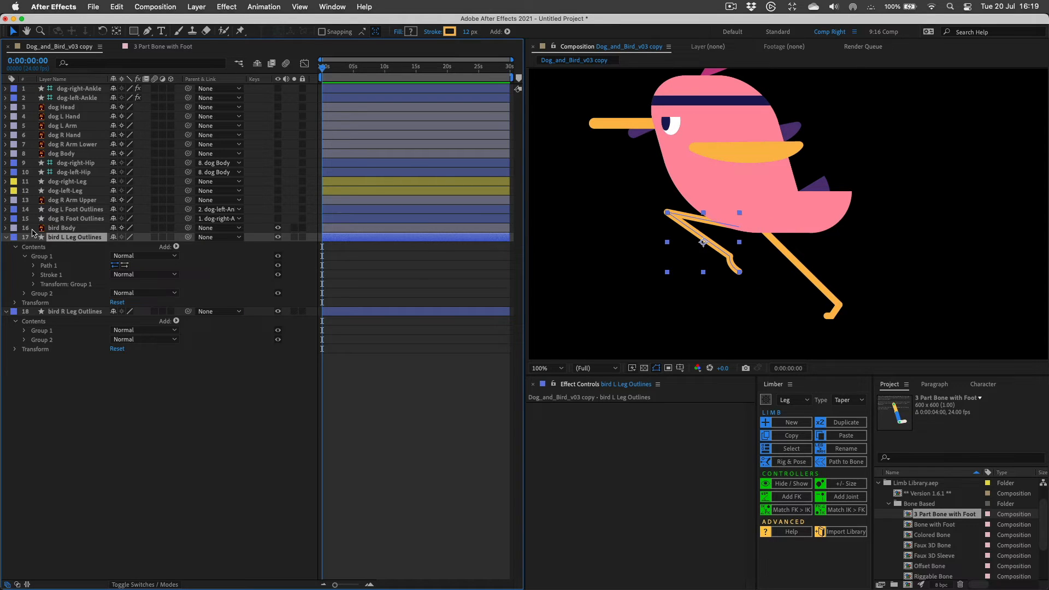
{"action": "left_click", "coordinate": [44, 257]}
{"action": "left_click", "coordinate": [278, 257]}
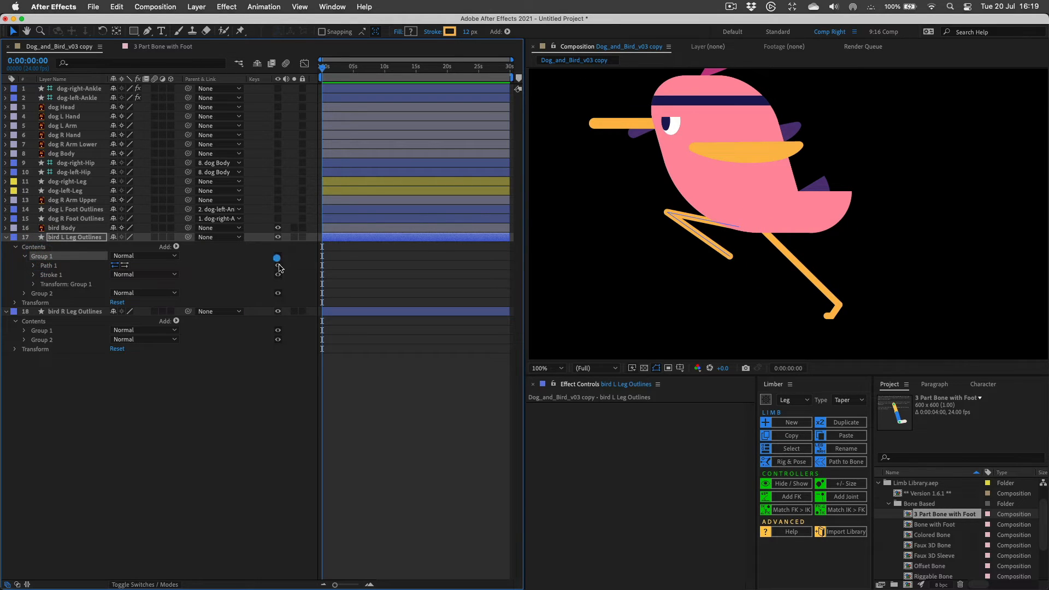
{"action": "left_click", "coordinate": [278, 257]}
{"action": "left_click", "coordinate": [74, 239]}
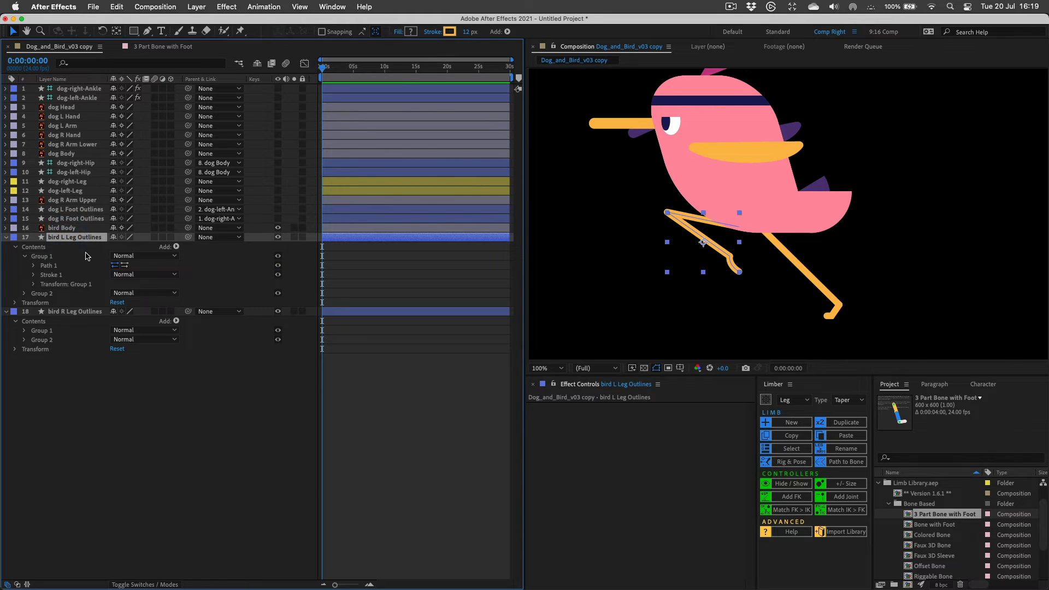
Collapse Group 1 in bird L Leg Outlines and reorder the contents so Group 2, the leg path, sits above Group 1.
{"action": "left_click", "coordinate": [43, 258]}
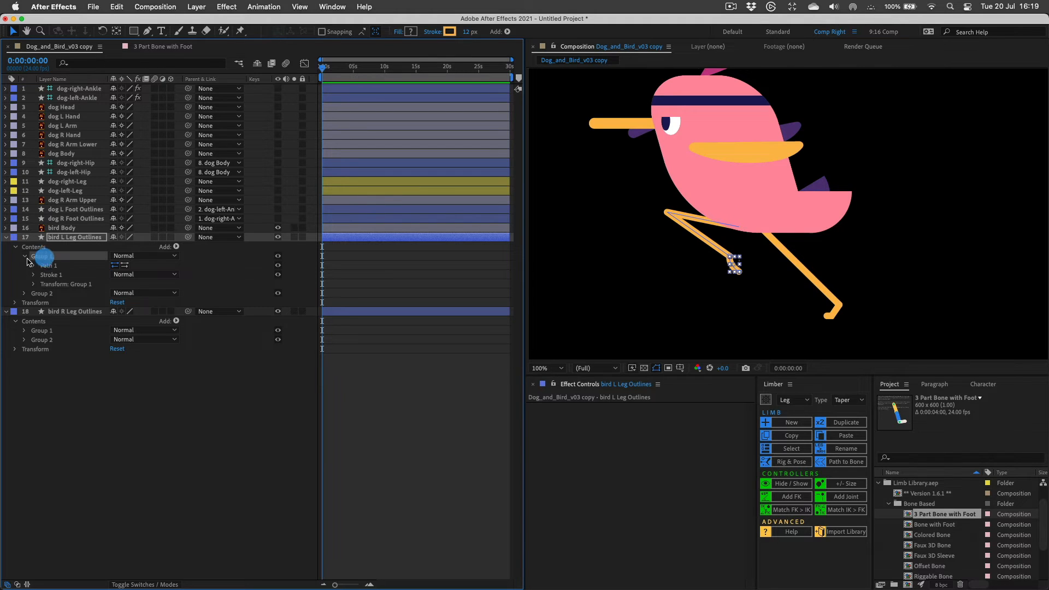
{"action": "left_click", "coordinate": [25, 256]}
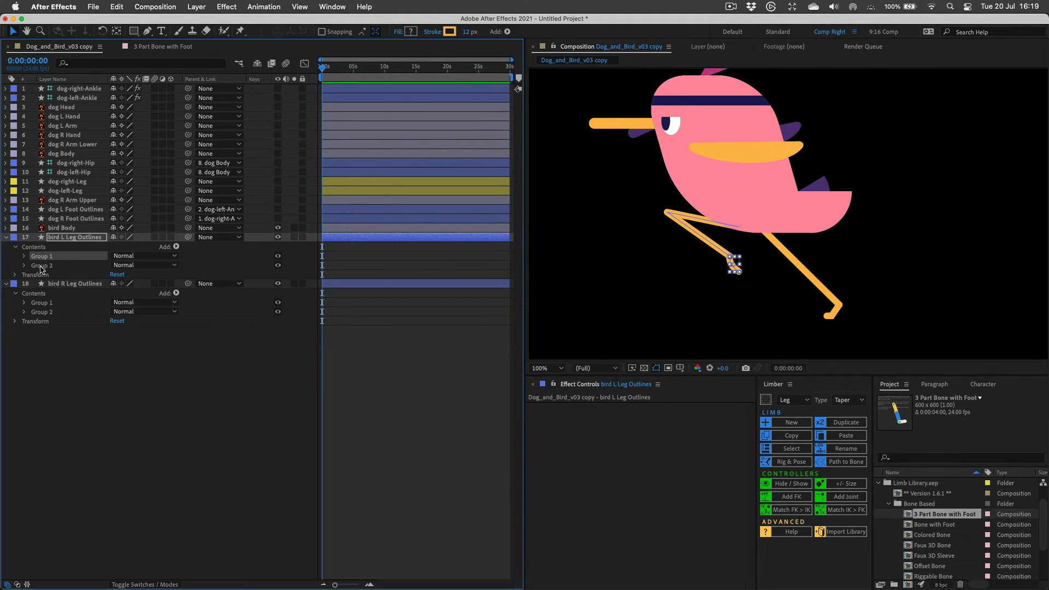
{"action": "left_click", "coordinate": [41, 268]}
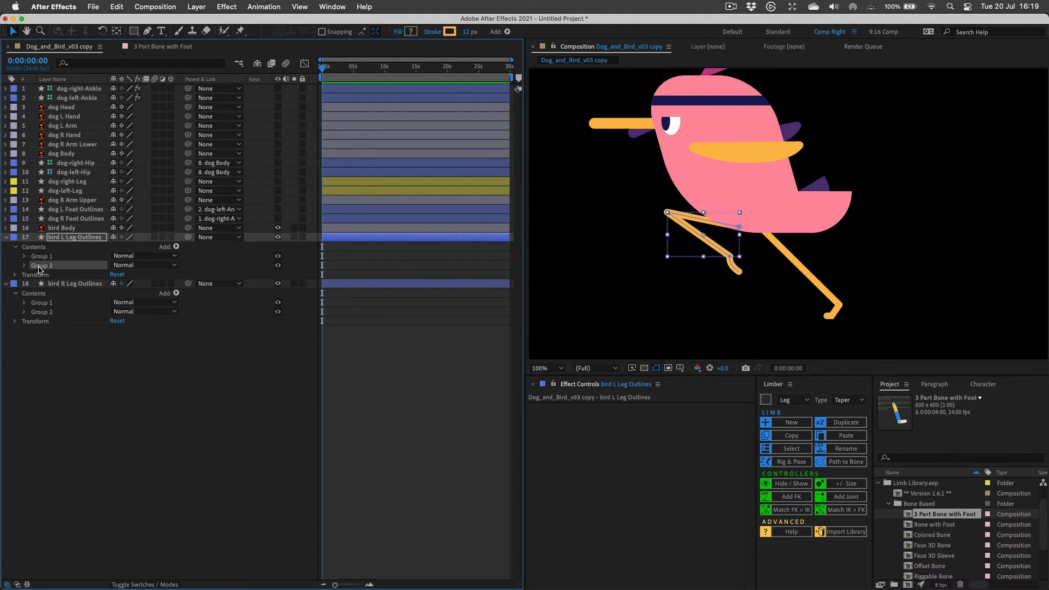
{"action": "left_click_drag", "start_coordinate": [43, 266], "coordinate": [44, 255]}
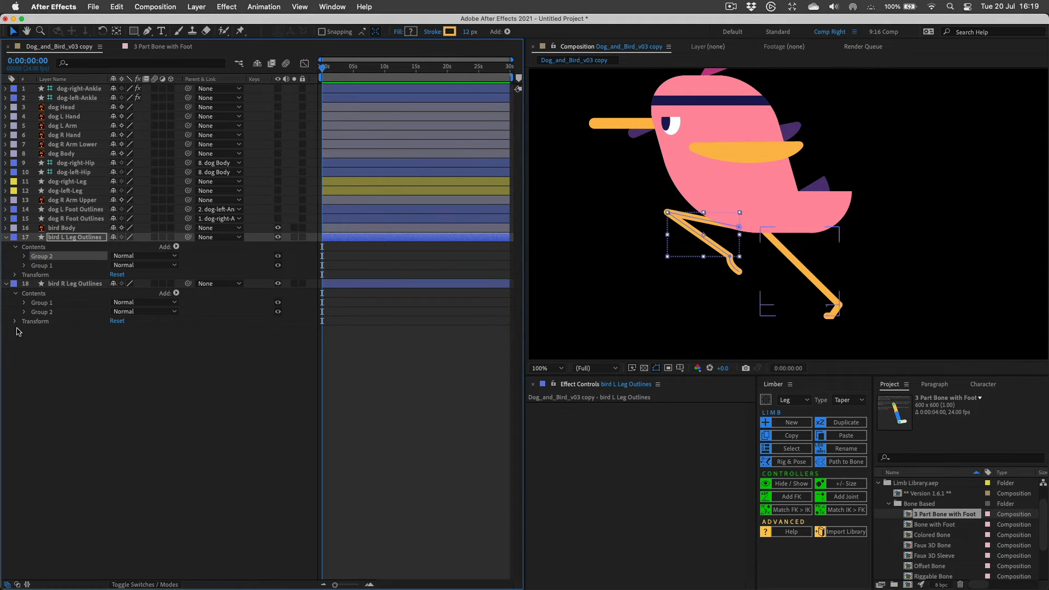
Move Group 2, the leg path, above Group 1 in bird R Leg Outlines and expand its properties.
{"action": "left_click", "coordinate": [49, 312]}
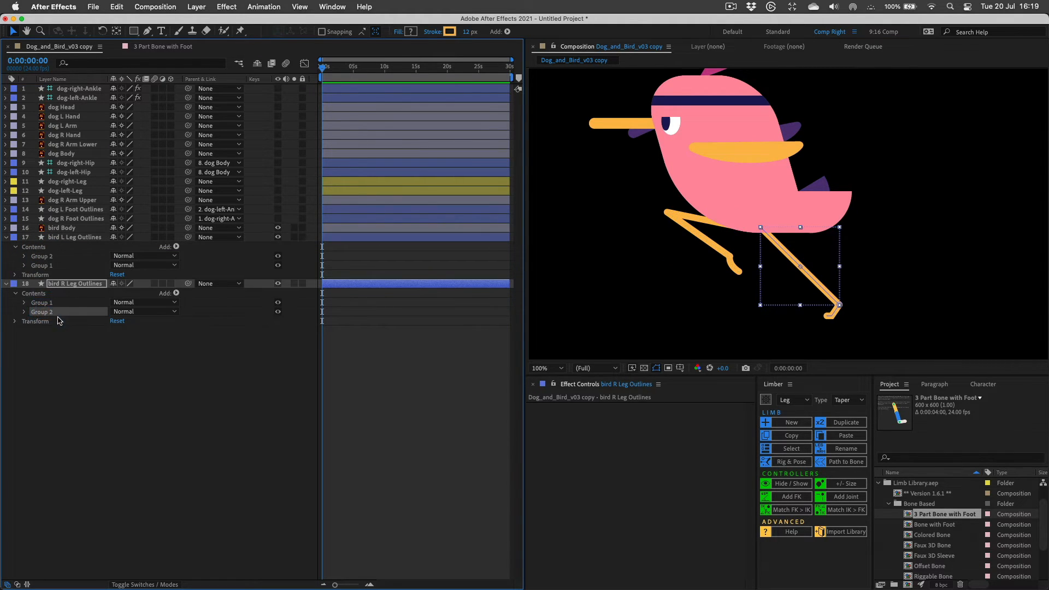
{"action": "mouse_move", "coordinate": [41, 314]}
{"action": "left_mouse_down"}
{"action": "mouse_move", "coordinate": [36, 299]}
{"action": "mouse_move", "coordinate": [26, 304]}
{"action": "left_mouse_up"}
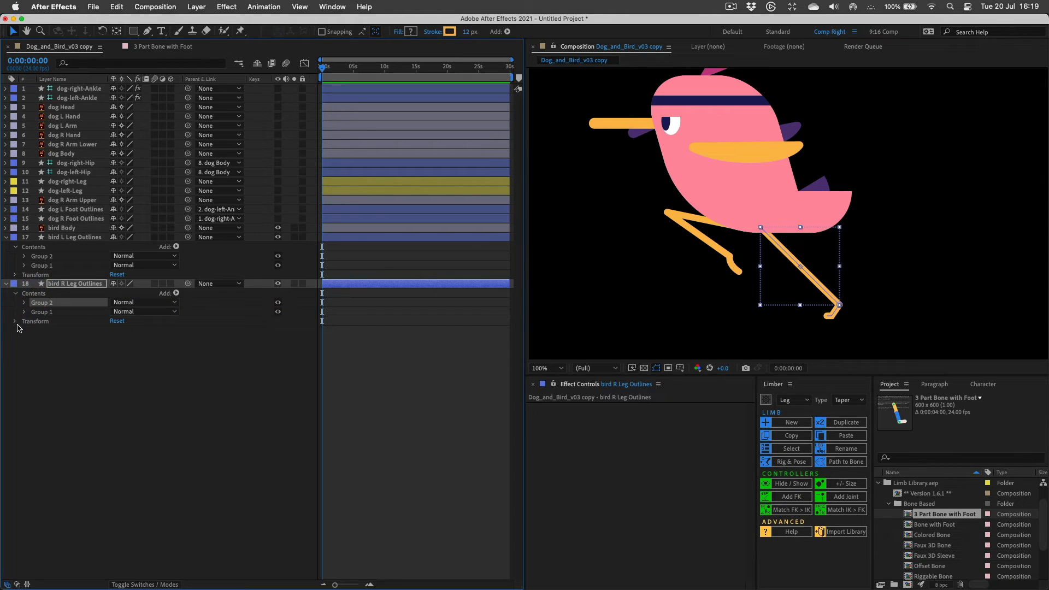
{"action": "left_click", "coordinate": [24, 303]}
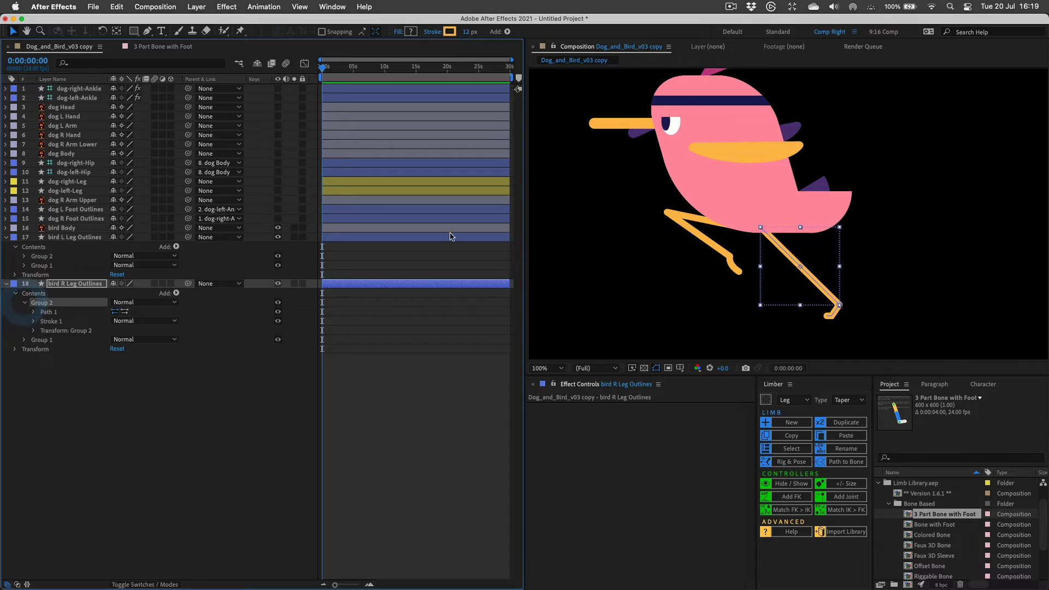
Add a vertex about midway along the straight section of Path 1 in Group 2 of bird R Leg Outlines.
{"action": "left_click", "coordinate": [44, 312]}
{"action": "left_click", "coordinate": [34, 312]}
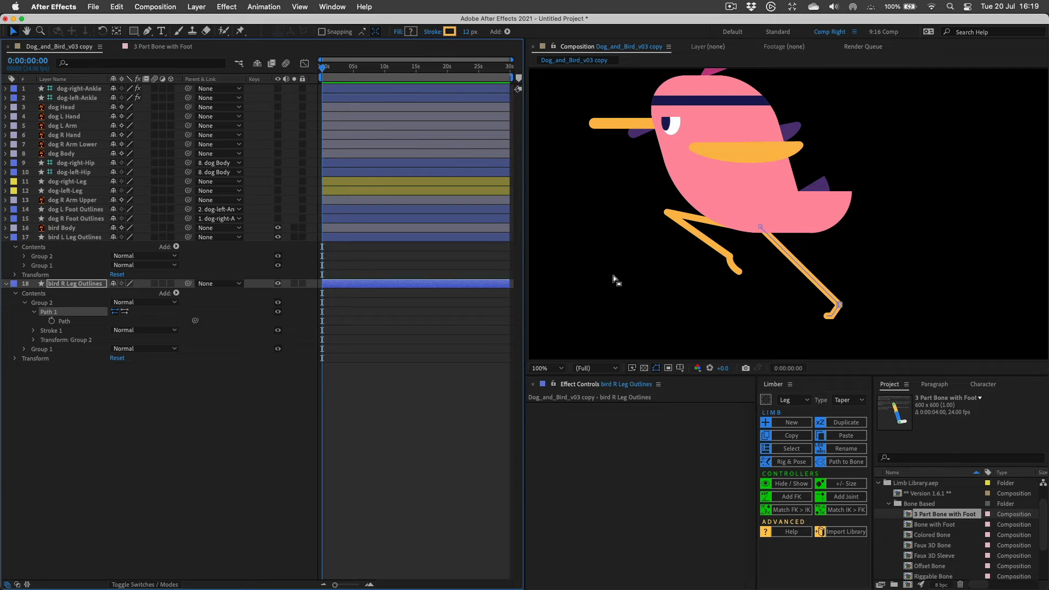
{"action": "key", "text": "g"}
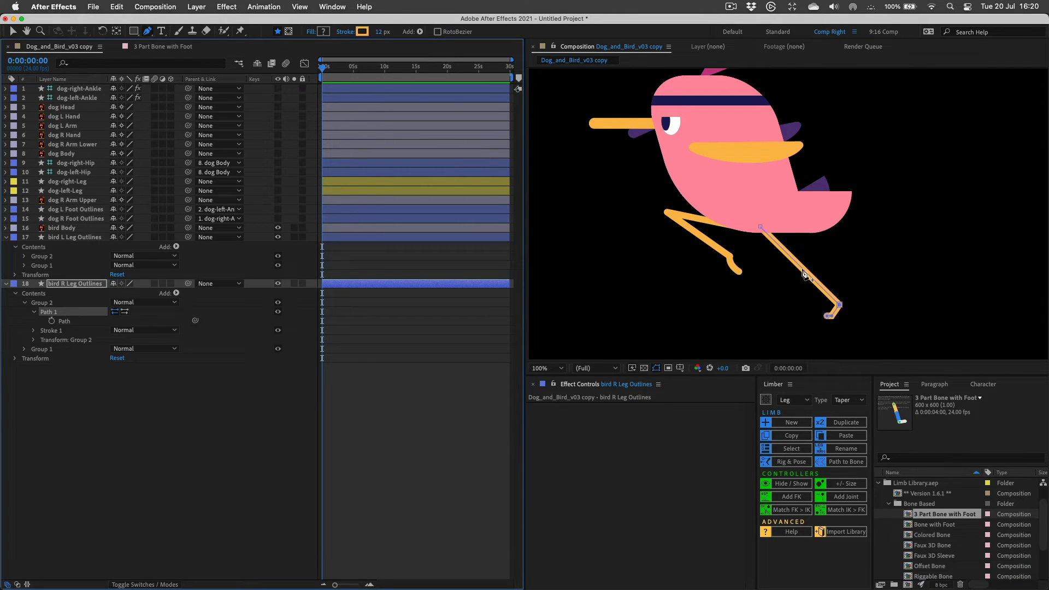
{"action": "left_click", "coordinate": [803, 269]}
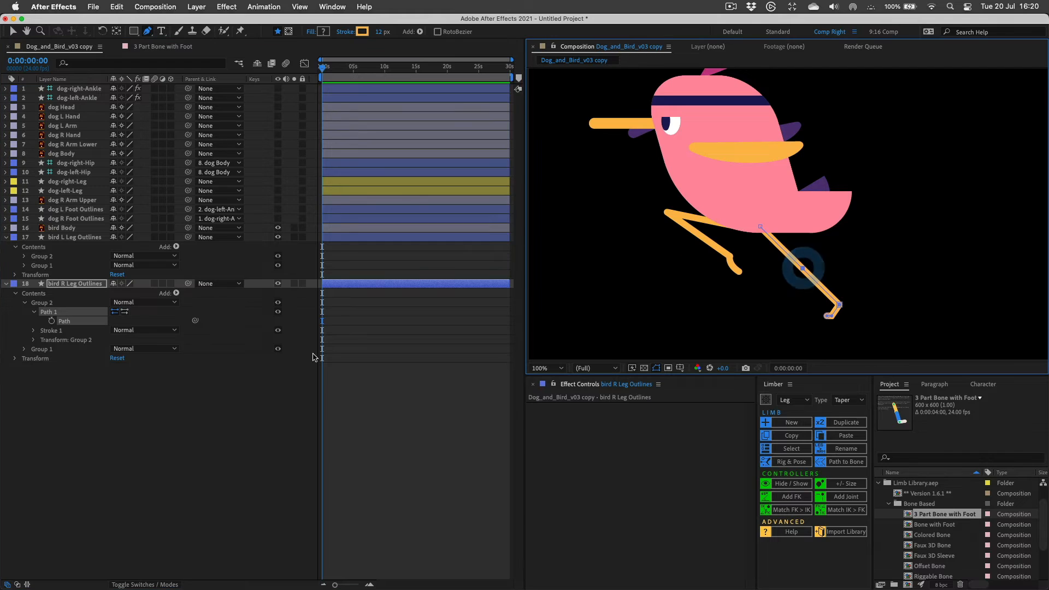
Convert the bird L Leg Outlines path to a Limber bone limb named bird-left.
{"action": "left_click", "coordinate": [44, 257]}
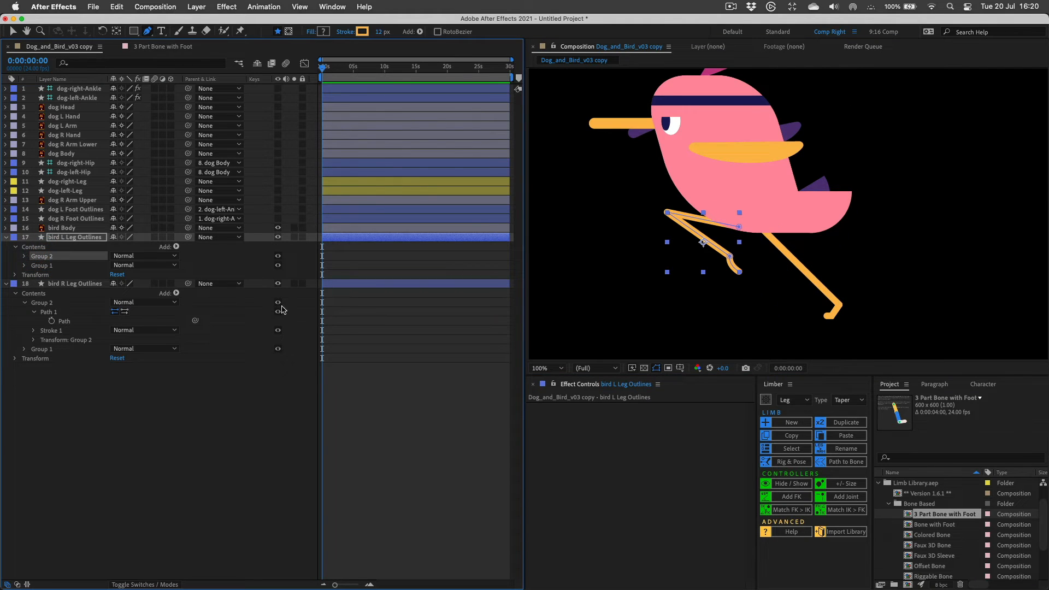
{"action": "left_click", "coordinate": [63, 239]}
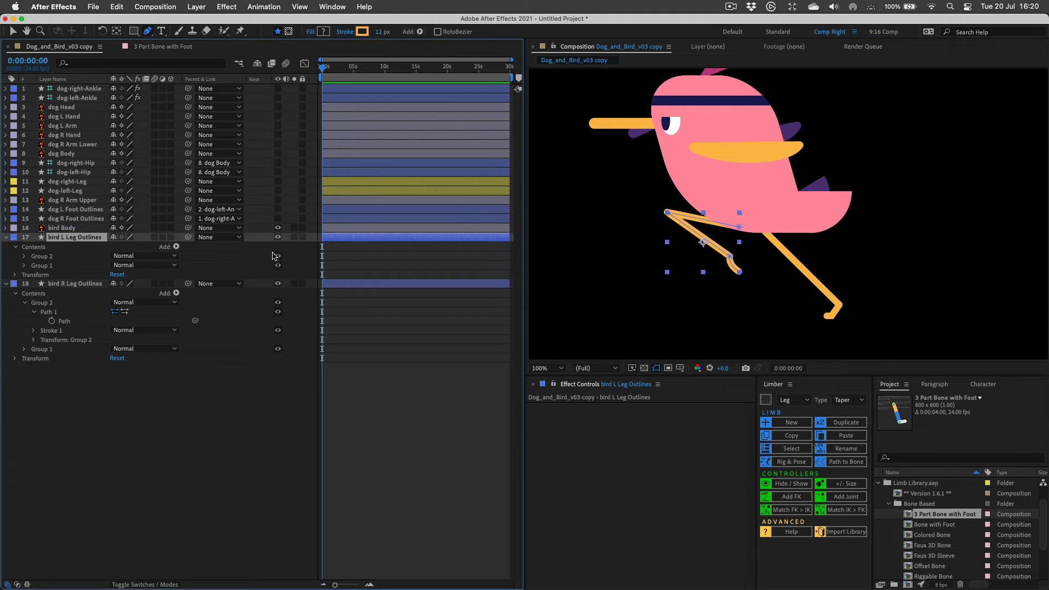
{"action": "left_click", "coordinate": [848, 462]}
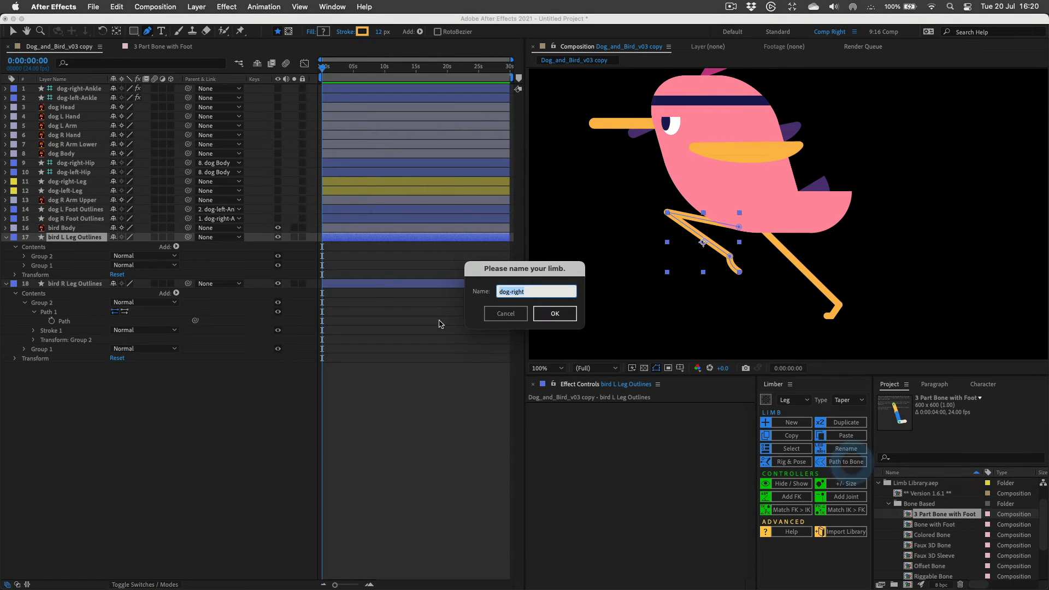
{"action": "type", "text": "bird"}
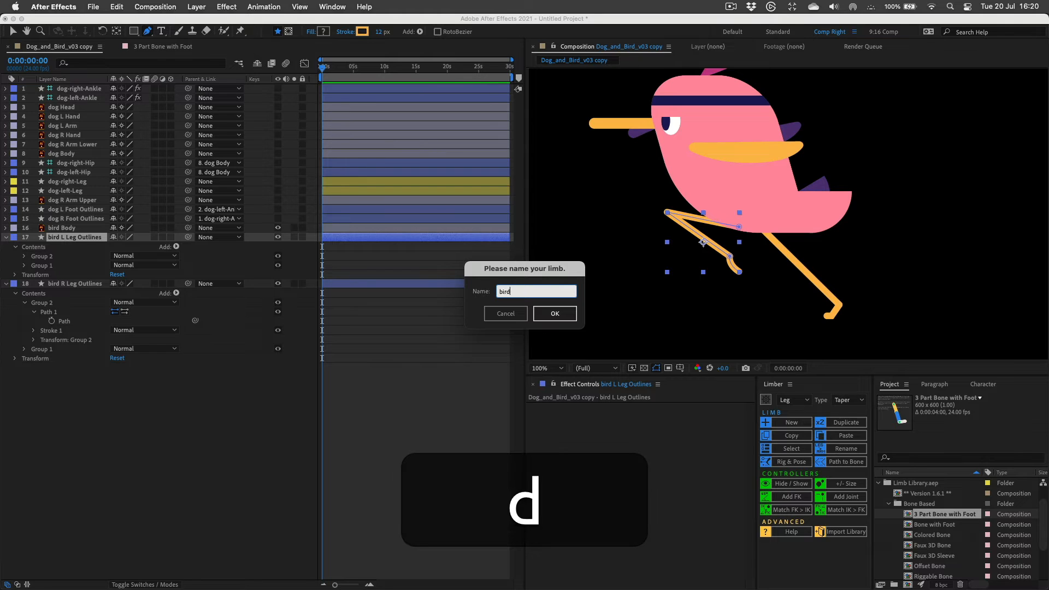
{"action": "type", "text": "-left"}
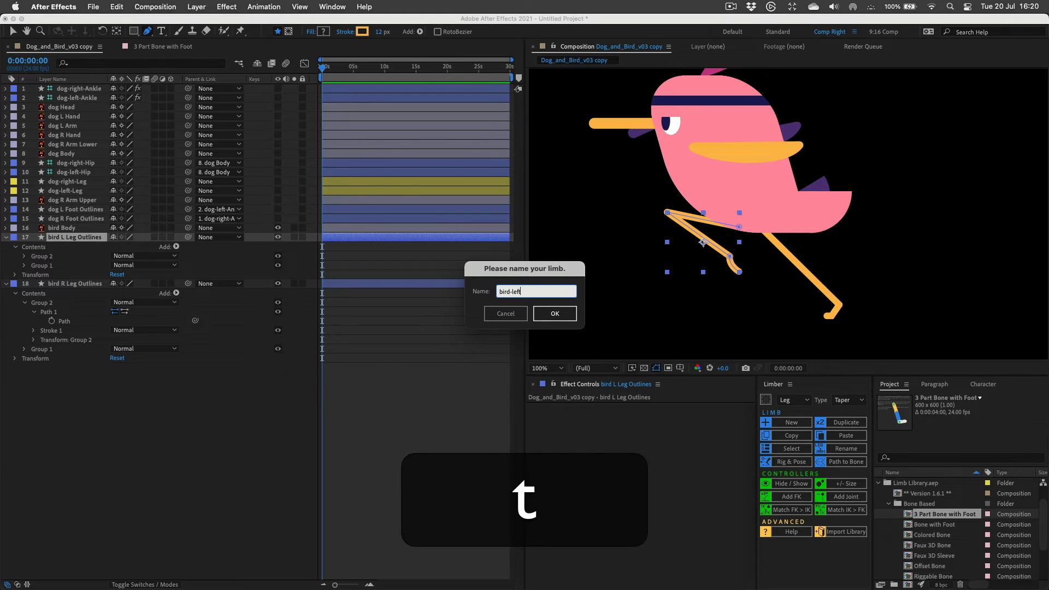
{"action": "key", "text": "Return"}
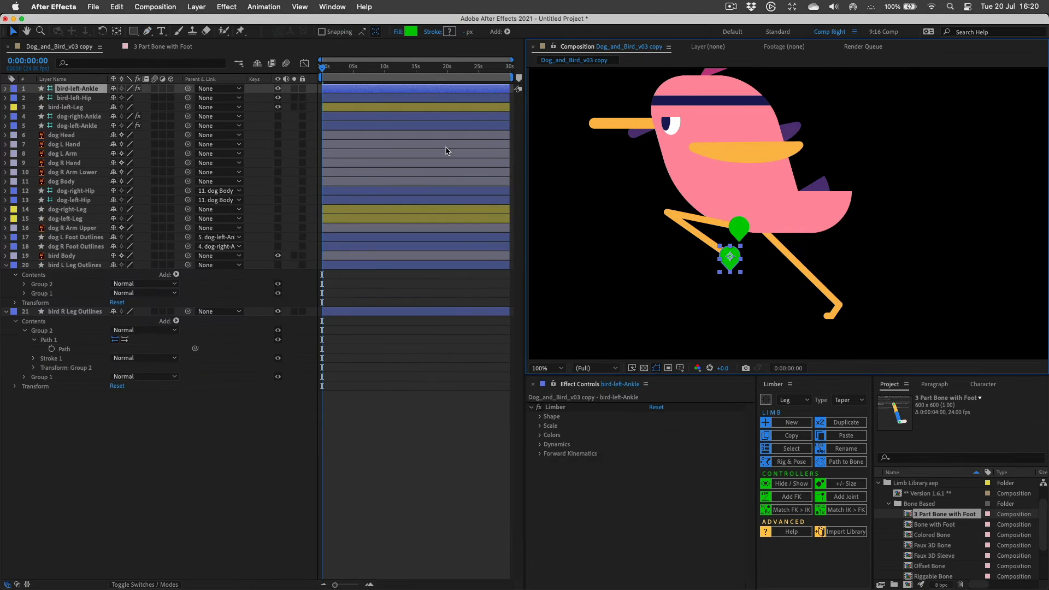
Try moving the bird's left ankle controller to test the limb's bend, and undo the move.
{"action": "key", "text": "v"}
{"action": "left_click_drag", "start_coordinate": [737, 267], "coordinate": [756, 275]}
{"action": "key", "text": "super+z"}
Delete Group 2, the original leg line, from bird L Leg Outlines so only the foot group is kept.
{"action": "left_click", "coordinate": [69, 267]}
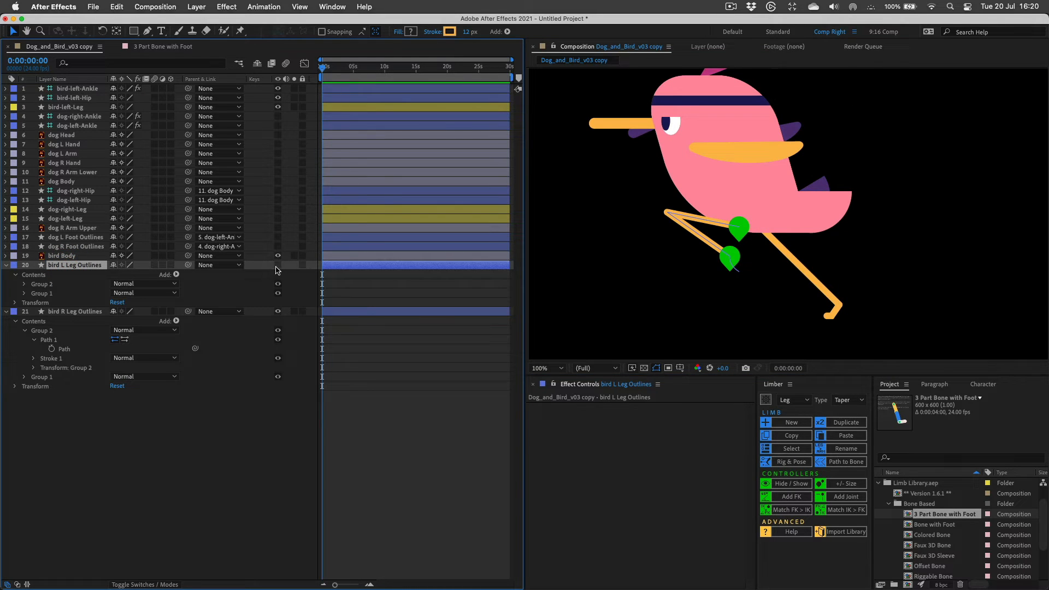
{"action": "left_click", "coordinate": [277, 268]}
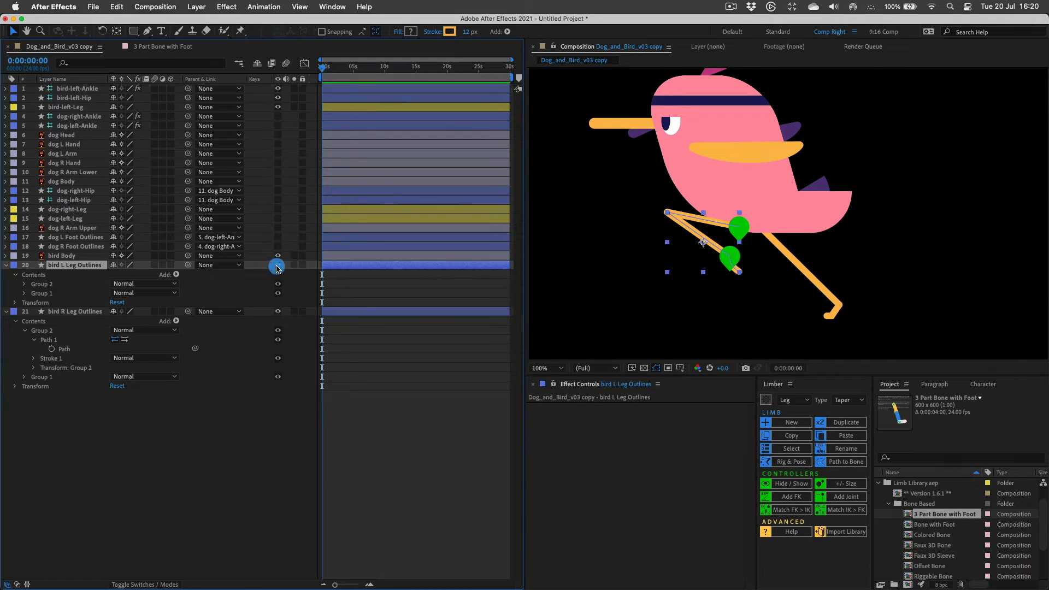
{"action": "left_click", "coordinate": [39, 286]}
{"action": "key", "text": "BackSpace"}
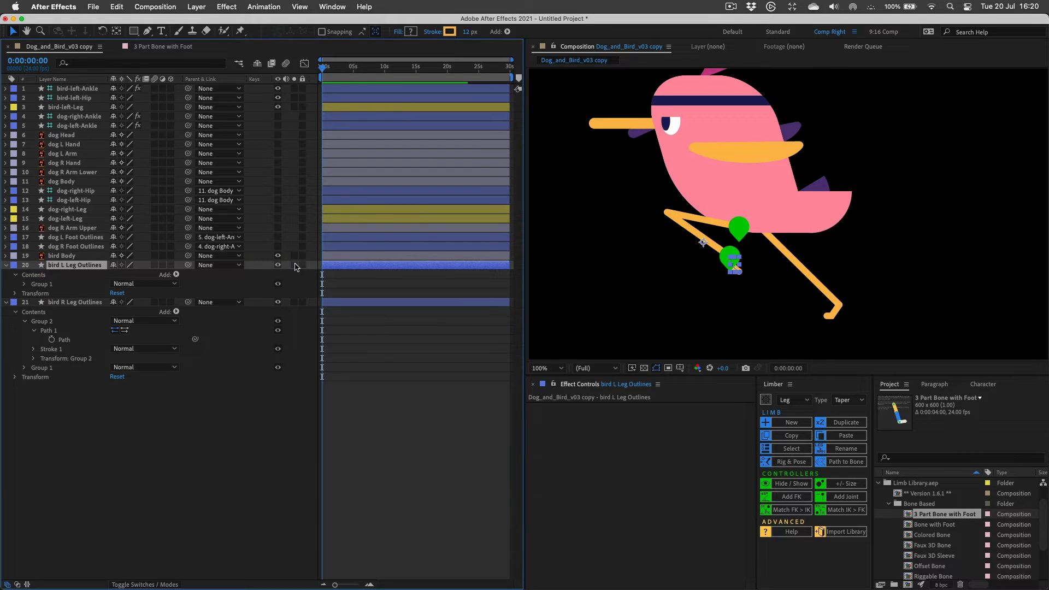
Solo bird L Leg Outlines, move its anchor point to the upper end of the foot at the ankle, and unsolo it.
{"action": "left_click", "coordinate": [294, 265]}
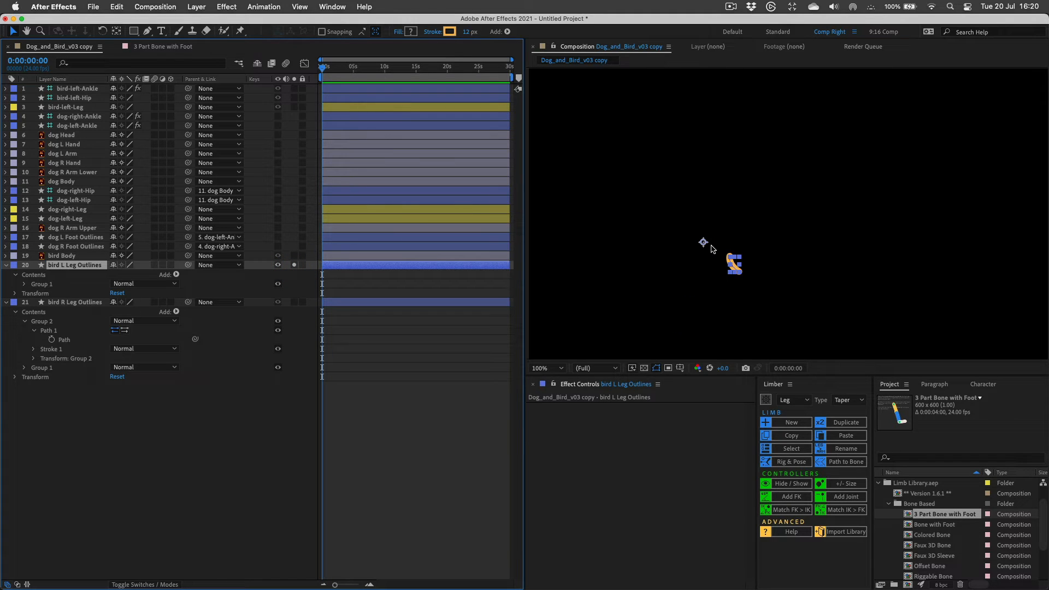
{"action": "key", "text": "period"}
{"action": "key", "text": "y"}
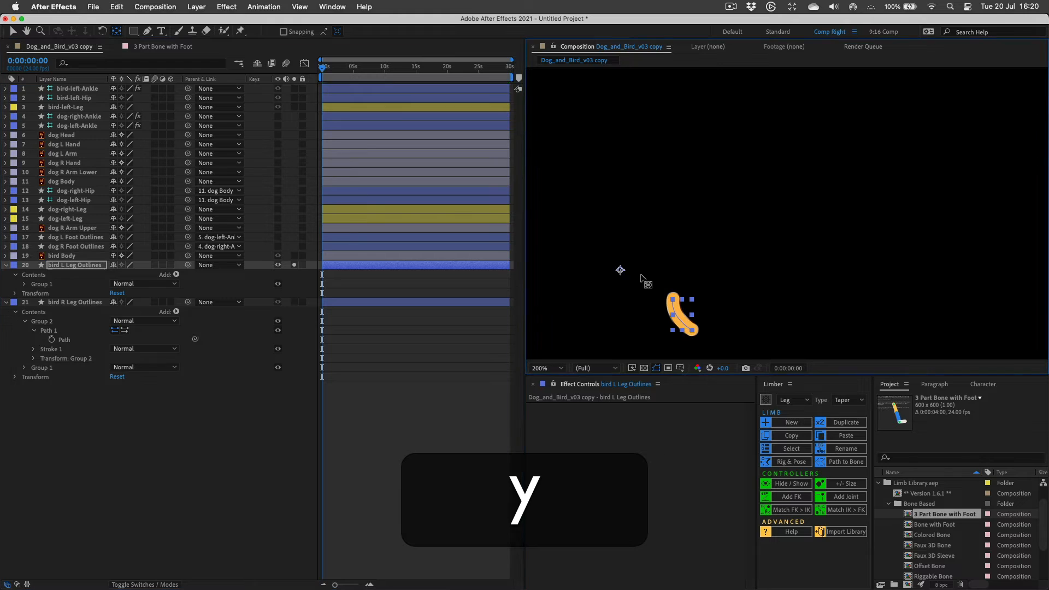
{"action": "left_click_drag", "start_coordinate": [620, 270], "coordinate": [672, 299]}
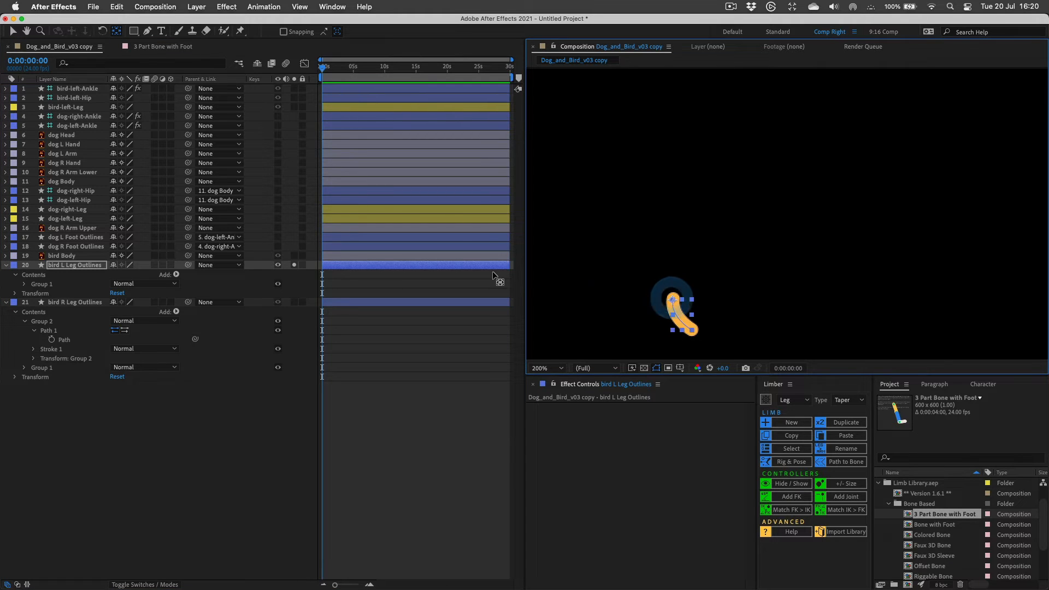
{"action": "left_click", "coordinate": [294, 265]}
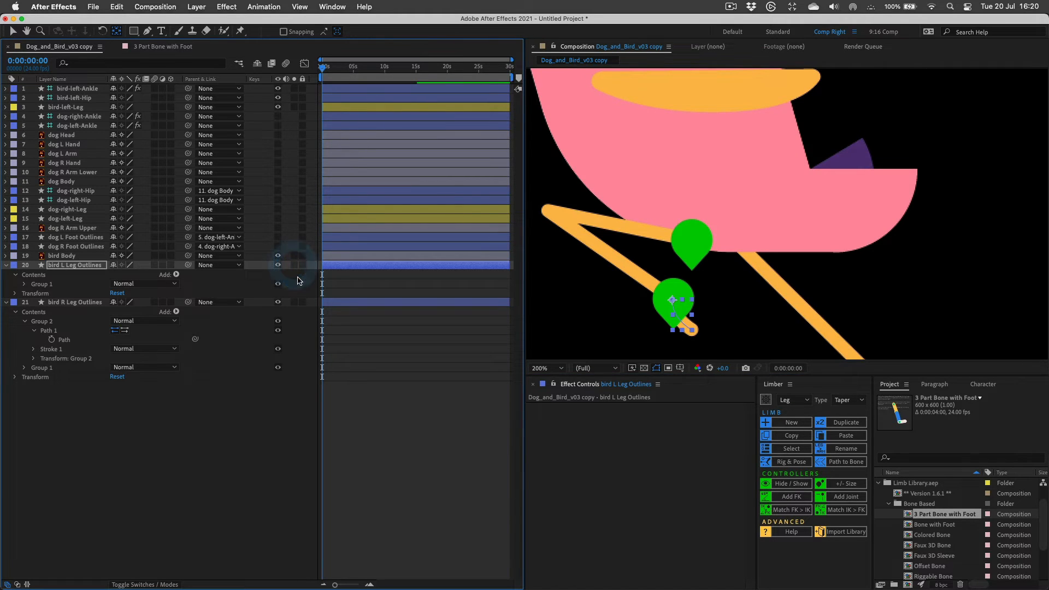
{"action": "left_click", "coordinate": [71, 265]}
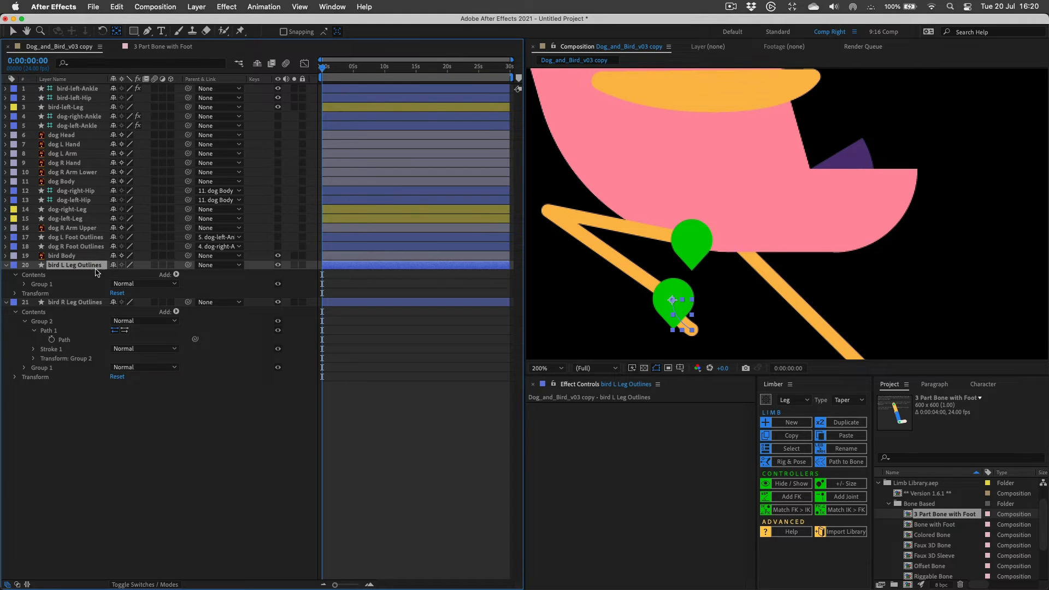
{"action": "left_click", "coordinate": [77, 89]}
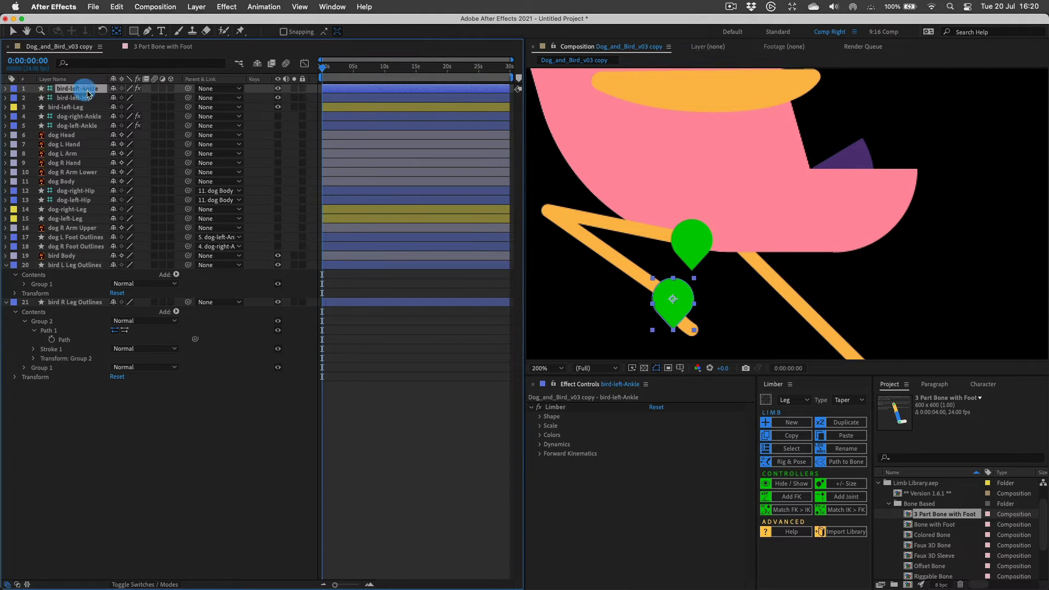
{"action": "left_click", "coordinate": [13, 31]}
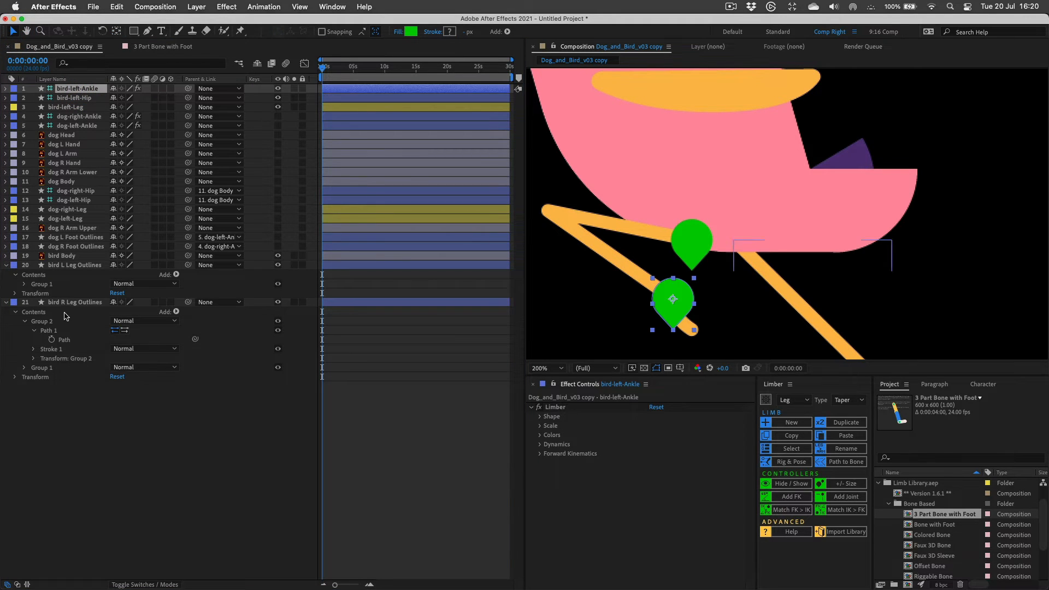
{"action": "left_click", "coordinate": [81, 267]}
{"action": "key", "text": "comma"}
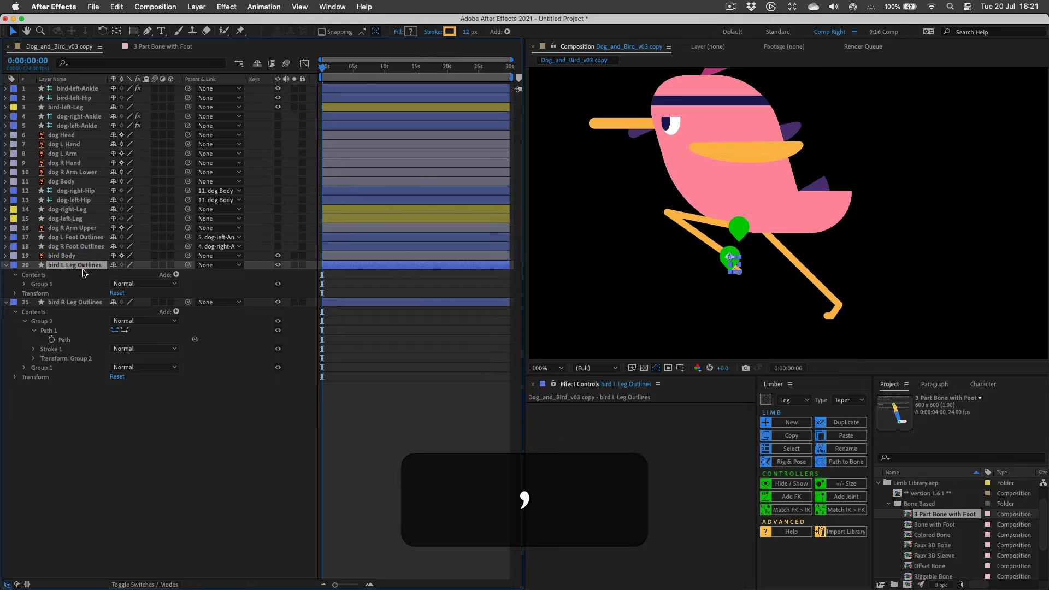
Convert the bird R Leg Outlines path to a Limber bone limb named bird-right.
{"action": "left_click", "coordinate": [74, 303]}
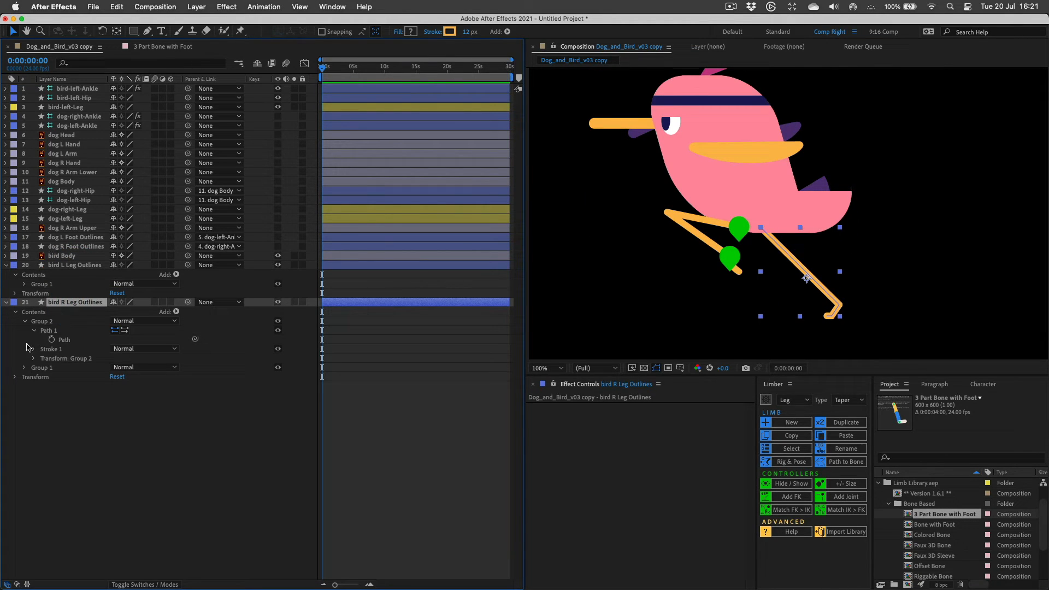
{"action": "left_click", "coordinate": [63, 304]}
{"action": "left_click", "coordinate": [857, 463]}
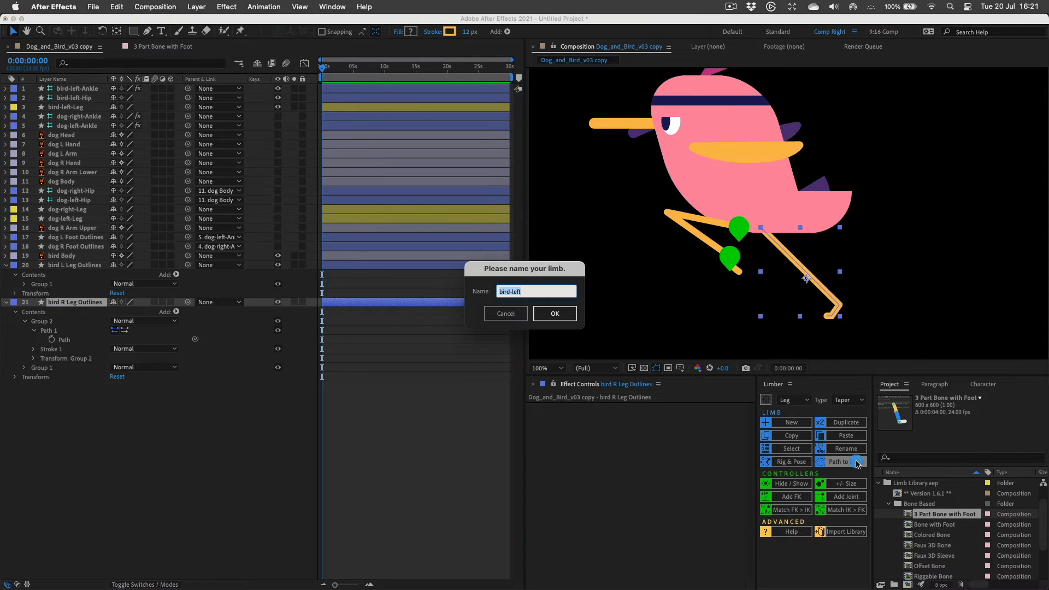
{"action": "left_click", "coordinate": [531, 291]}
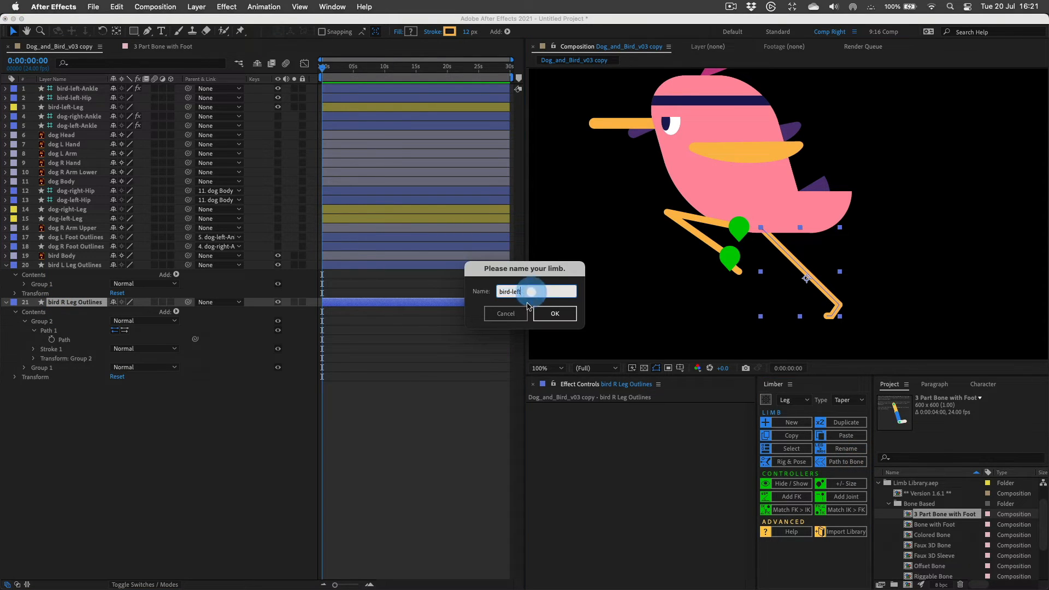
{"action": "key", "text": "BackSpace"}
{"action": "key", "text": "BackSpace"}
{"action": "key", "text": "BackSpace"}
{"action": "type", "text": "right"}
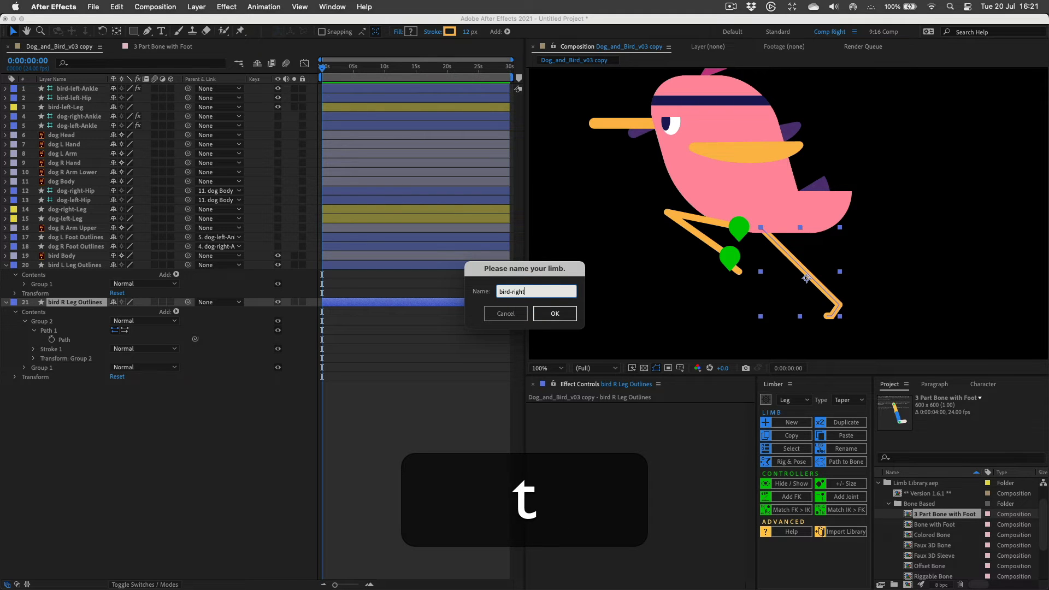
{"action": "key", "text": "Return"}
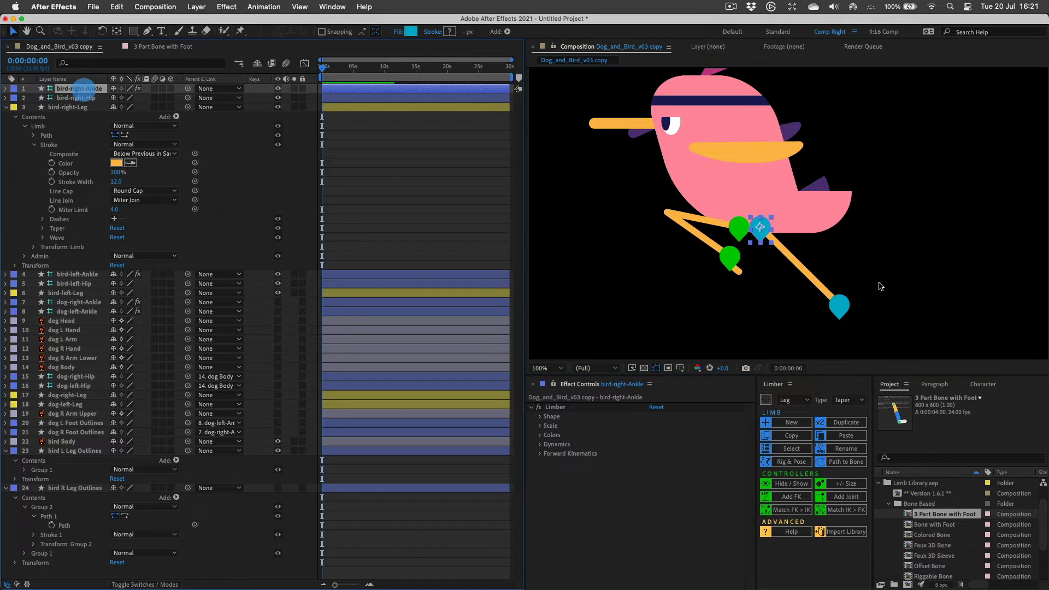
Try moving the foot-end controller of the bird-right limb to test how the leg bends.
{"action": "left_click", "coordinate": [77, 98]}
{"action": "left_click_drag", "start_coordinate": [843, 298], "coordinate": [830, 263]}
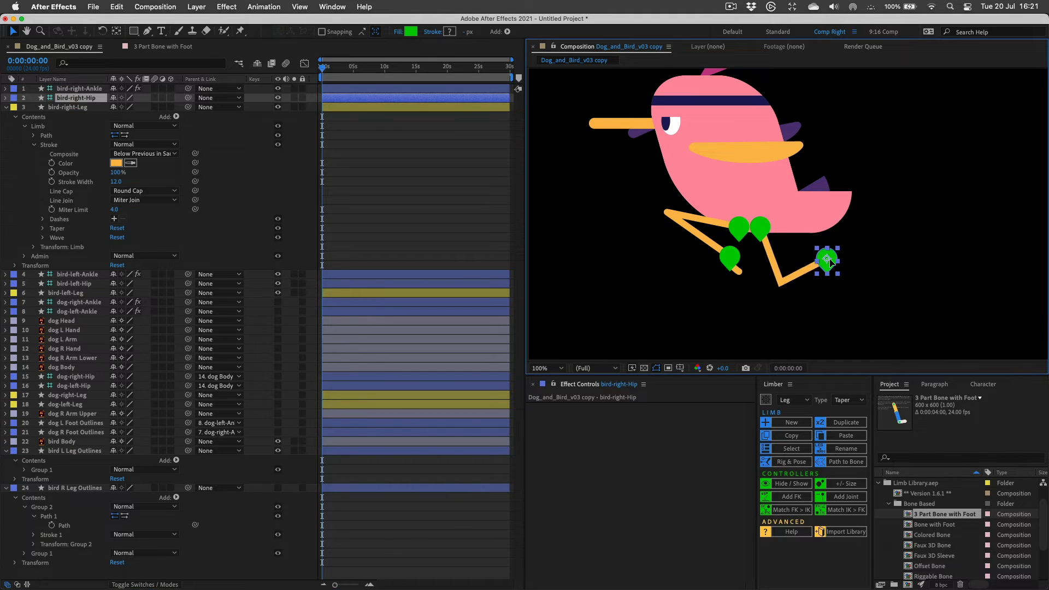
{"action": "key", "text": "super+z"}
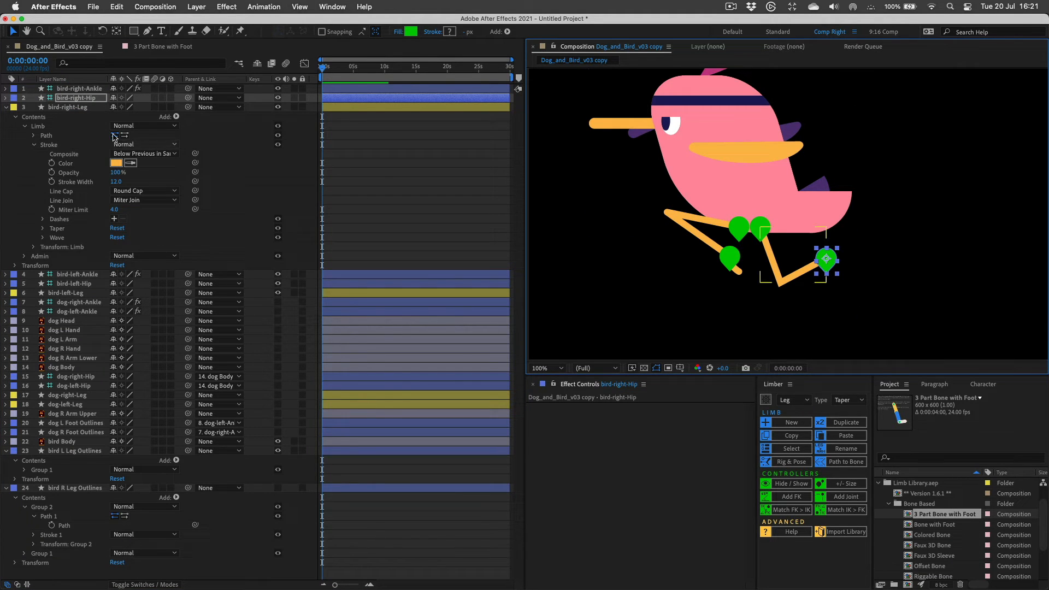
{"action": "key", "text": "super+z"}
{"action": "left_click_drag", "start_coordinate": [841, 303], "coordinate": [835, 282]}
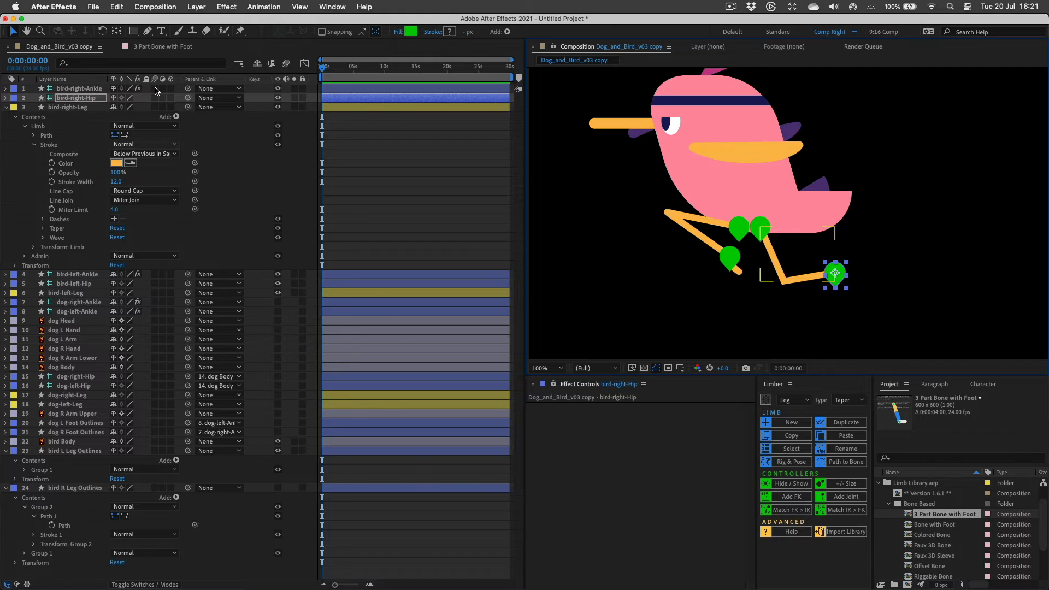
Undo the controller moves and the creation of the bird-right limb.
{"action": "left_click", "coordinate": [116, 7]}
{"action": "left_click", "coordinate": [127, 24]}
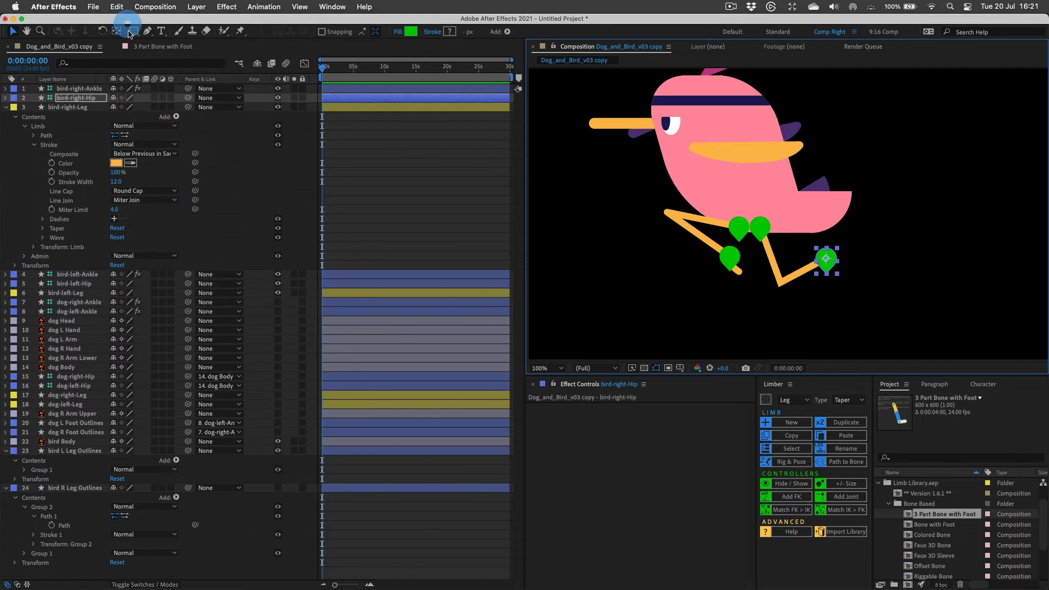
{"action": "left_click", "coordinate": [117, 7]}
{"action": "left_click", "coordinate": [124, 23]}
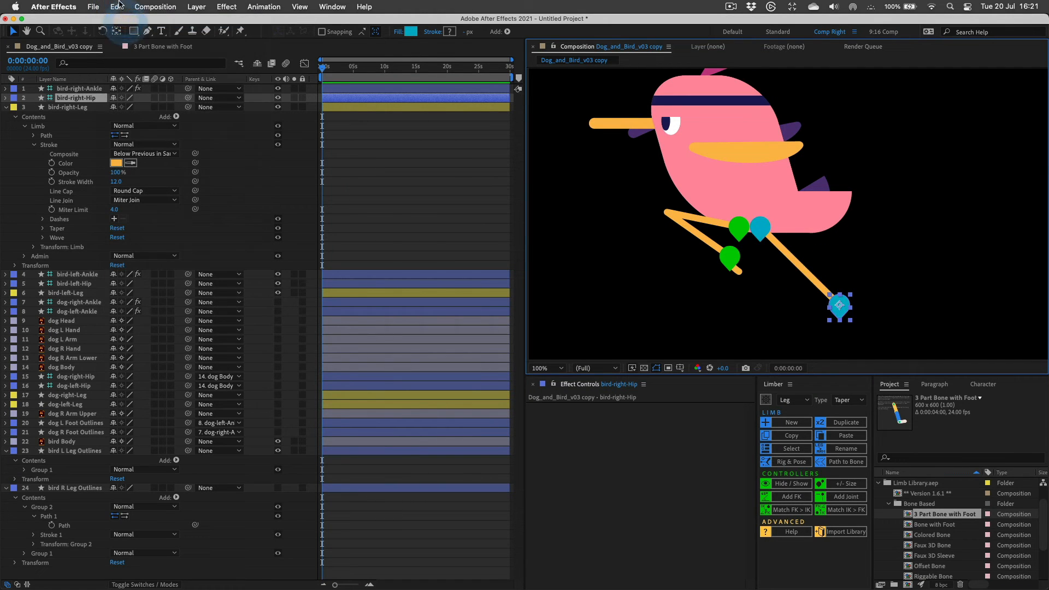
{"action": "left_click", "coordinate": [116, 6]}
{"action": "left_click", "coordinate": [125, 23]}
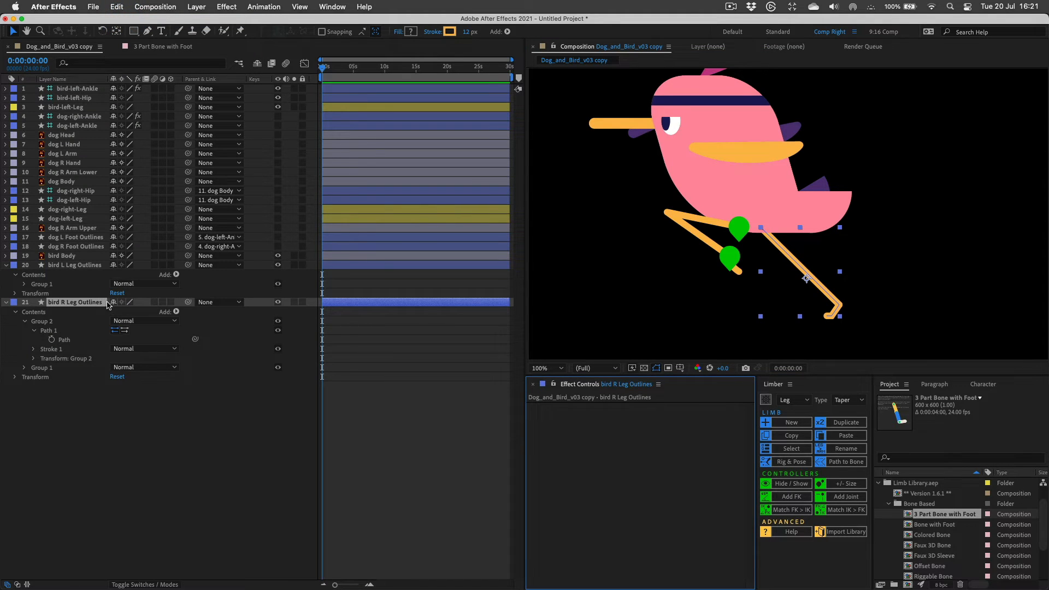
Add Trim Paths to Group 2 of bird R Leg Outlines, below Path 1.
{"action": "left_click", "coordinate": [87, 303]}
{"action": "left_click", "coordinate": [64, 339]}
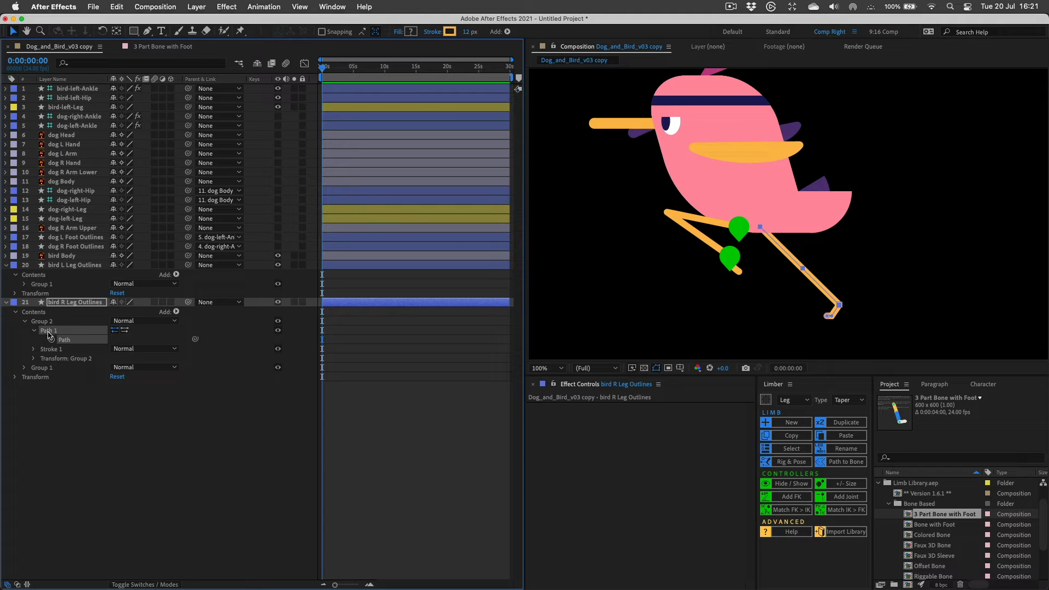
{"action": "left_click", "coordinate": [63, 307]}
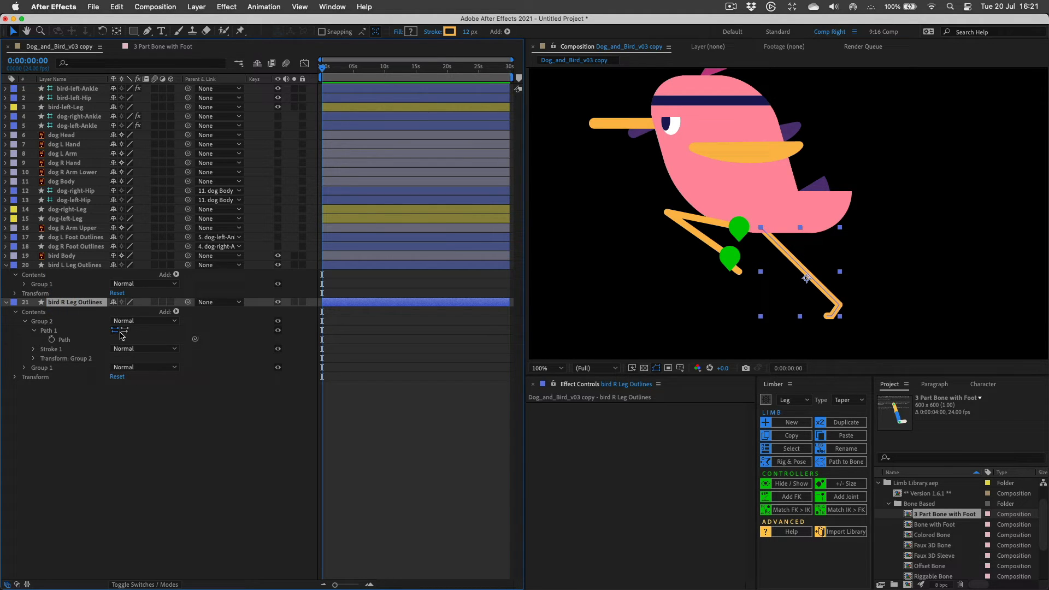
{"action": "left_click", "coordinate": [73, 304]}
{"action": "left_click", "coordinate": [50, 331]}
{"action": "left_click", "coordinate": [176, 311]}
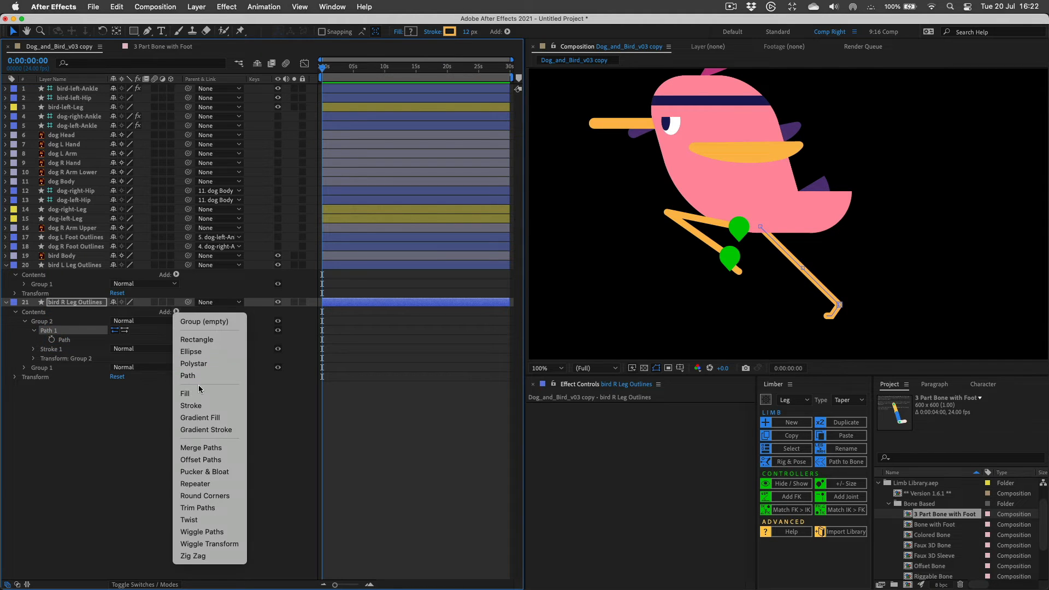
{"action": "left_click", "coordinate": [204, 507]}
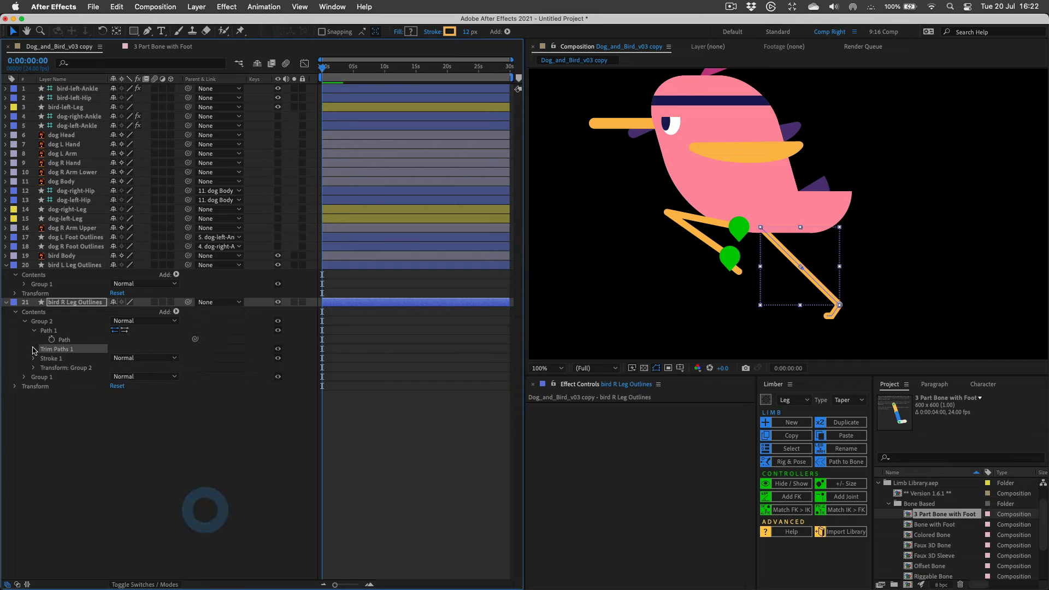
Set Trim Paths 1 End to 72% and try reversing Path 1's direction to see which end is trimmed.
{"action": "left_click", "coordinate": [34, 350]}
{"action": "mouse_move", "coordinate": [124, 368]}
{"action": "left_mouse_down"}
{"action": "mouse_move", "coordinate": [99, 368]}
{"action": "mouse_move", "coordinate": [126, 368]}
{"action": "mouse_move", "coordinate": [113, 366]}
{"action": "left_mouse_up"}
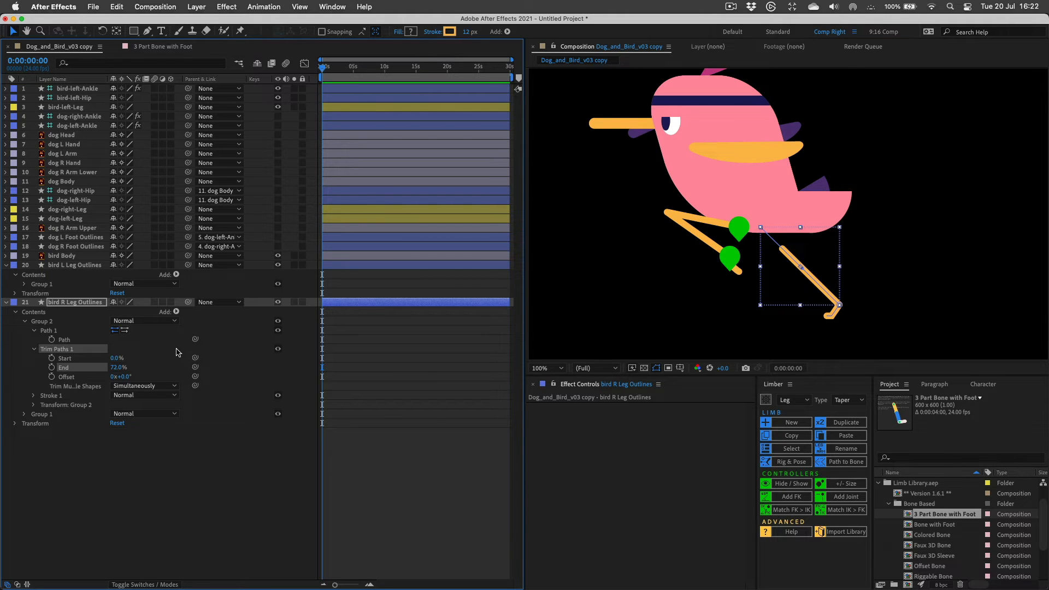
{"action": "left_click", "coordinate": [125, 331]}
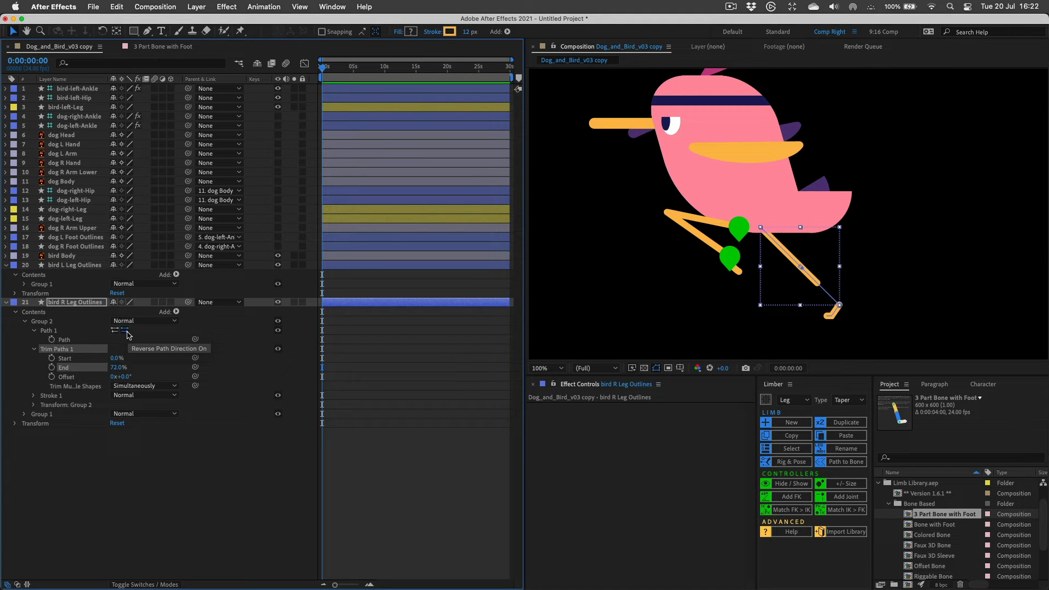
{"action": "left_click", "coordinate": [116, 330]}
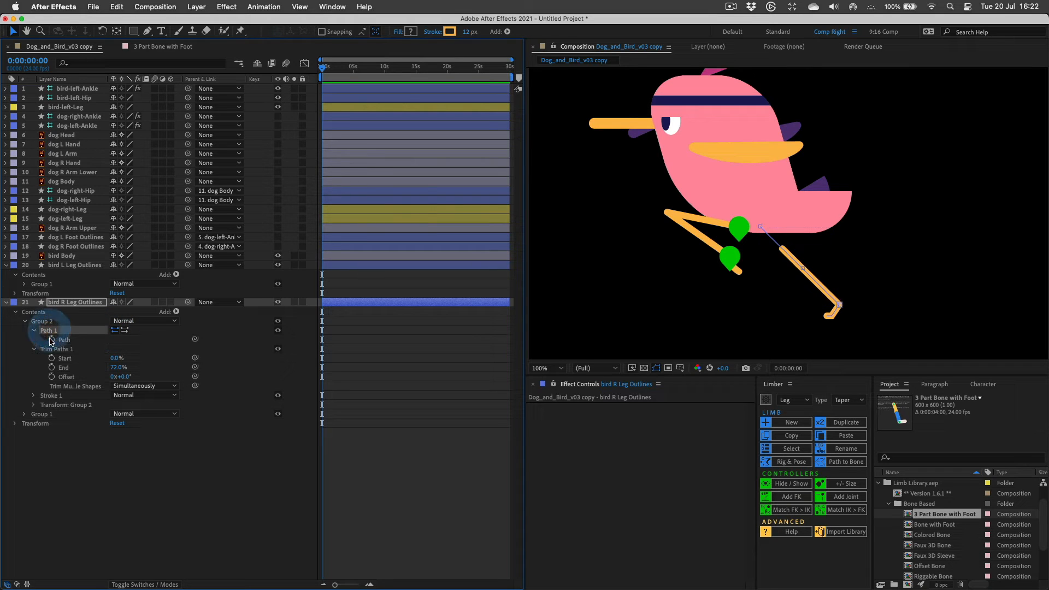
Solo bird R Leg Outlines and compare Path 1's trimmed end with Reverse Path Direction on and off.
{"action": "left_click", "coordinate": [48, 331]}
{"action": "left_click", "coordinate": [294, 302]}
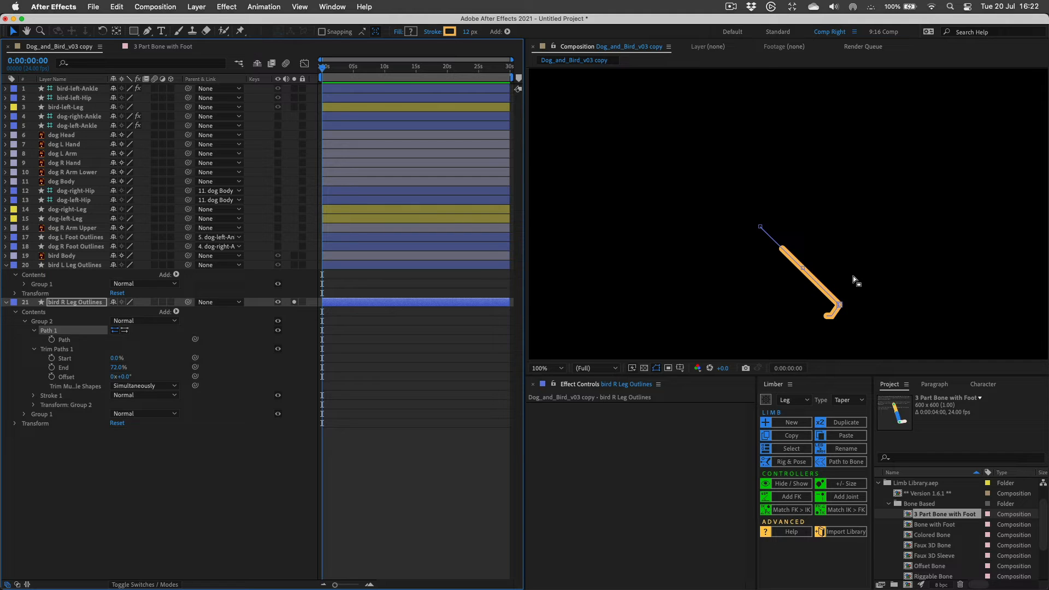
{"action": "key", "text": "period"}
{"action": "left_click_drag", "start_coordinate": [773, 160], "coordinate": [799, 200]}
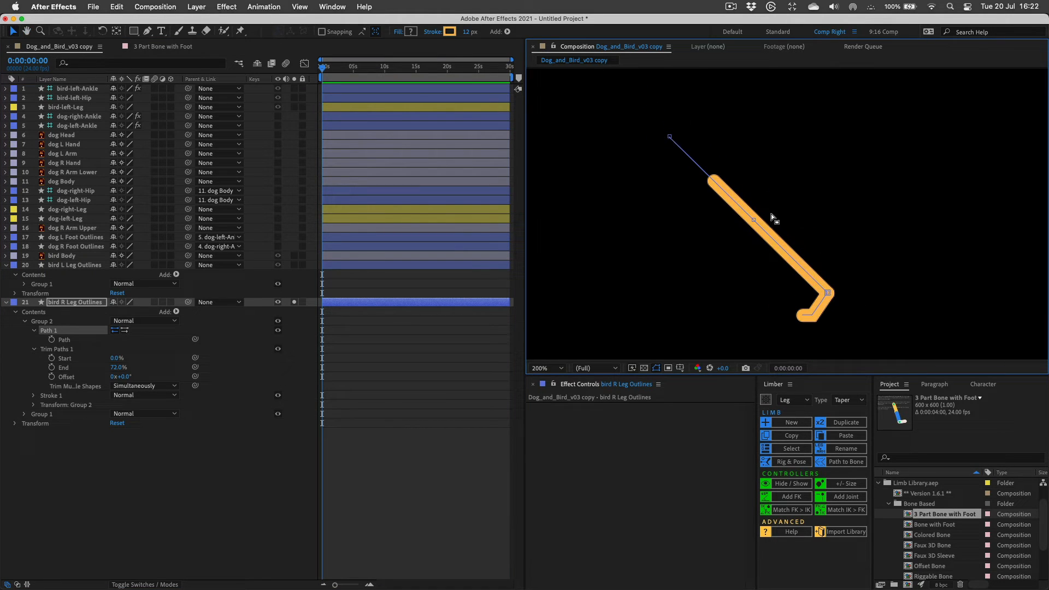
{"action": "left_click", "coordinate": [124, 332]}
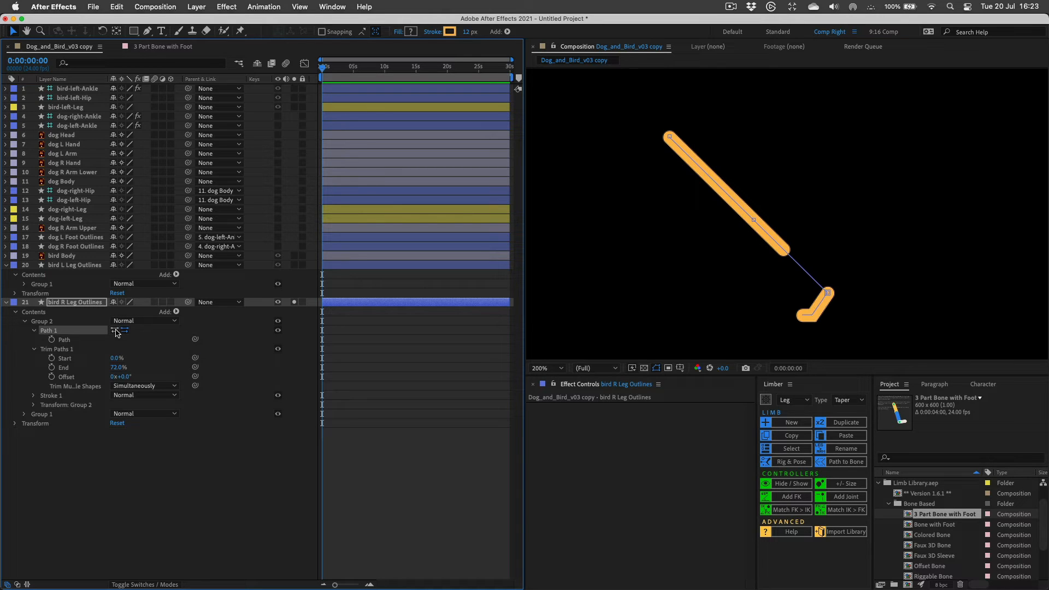
{"action": "left_click", "coordinate": [124, 332]}
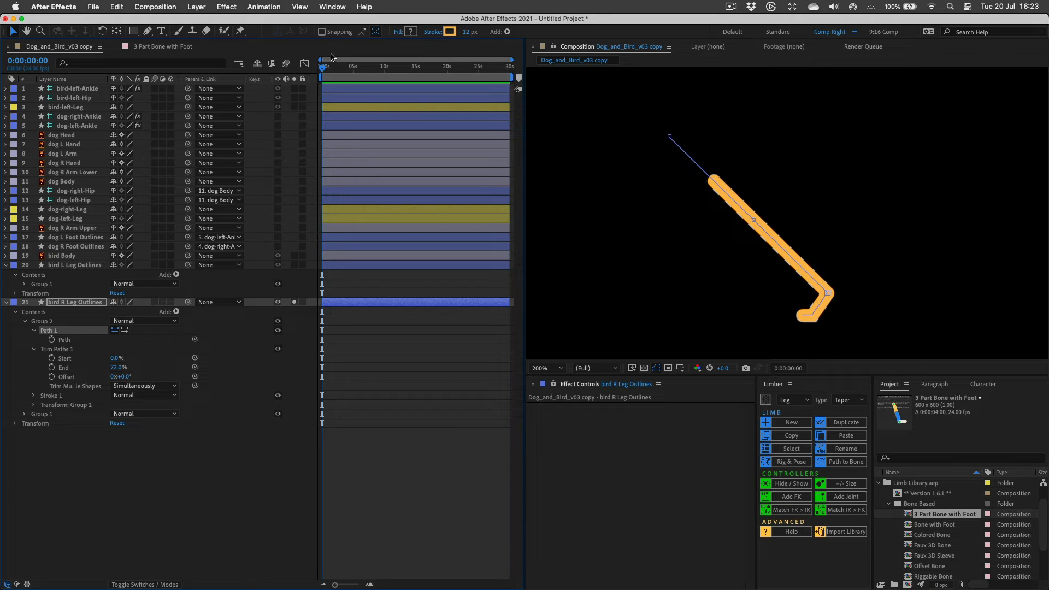
Open the Penpal extension and reverse the direction of the selected leg path, Path 1, with it.
{"action": "left_click", "coordinate": [332, 7]}
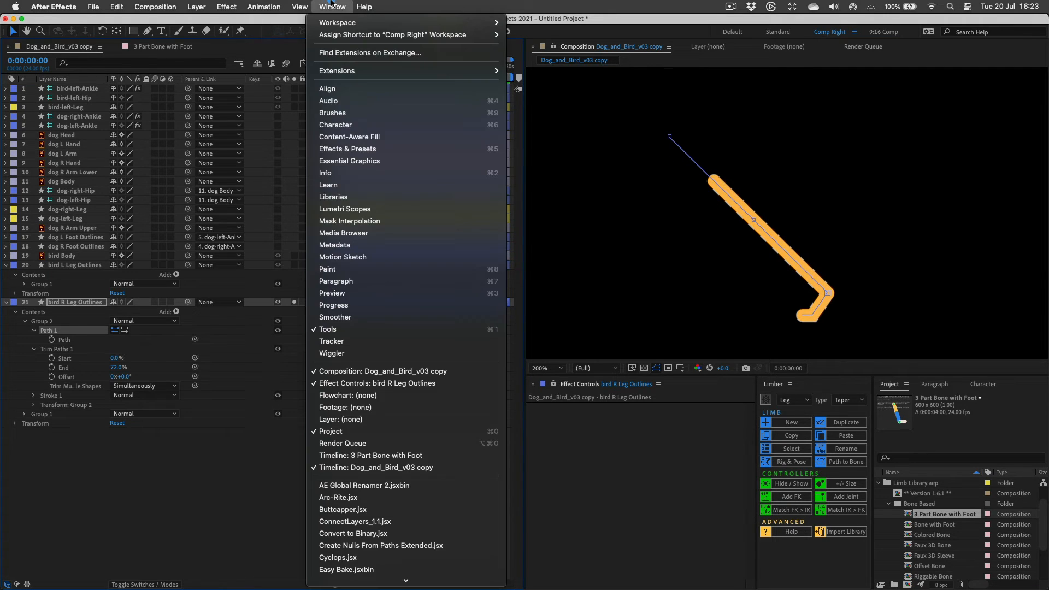
{"action": "mouse_move", "coordinate": [339, 71]}
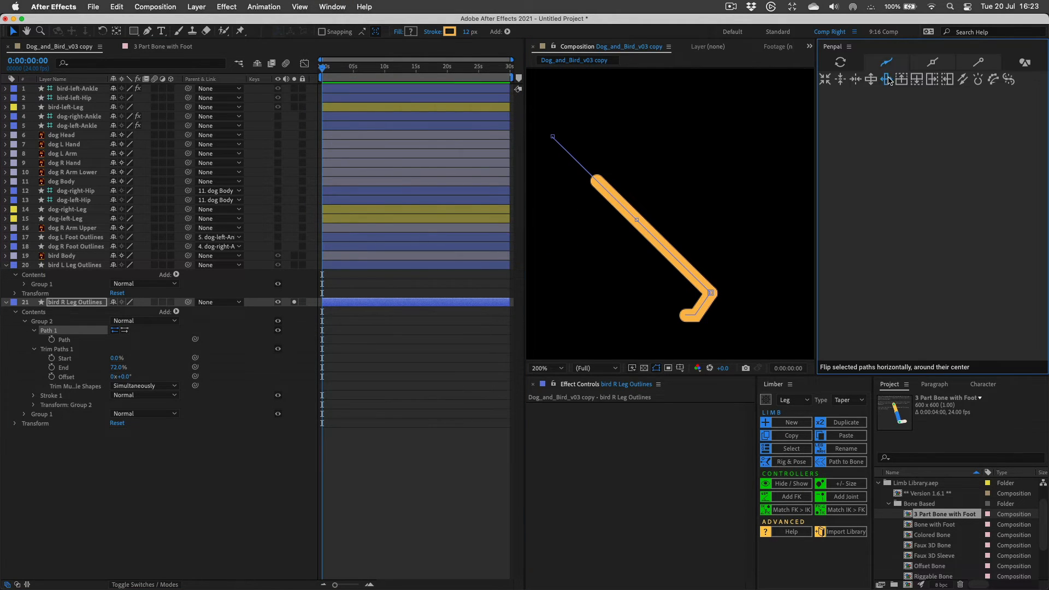
{"action": "left_click_drag", "start_coordinate": [889, 136], "coordinate": [876, 249]}
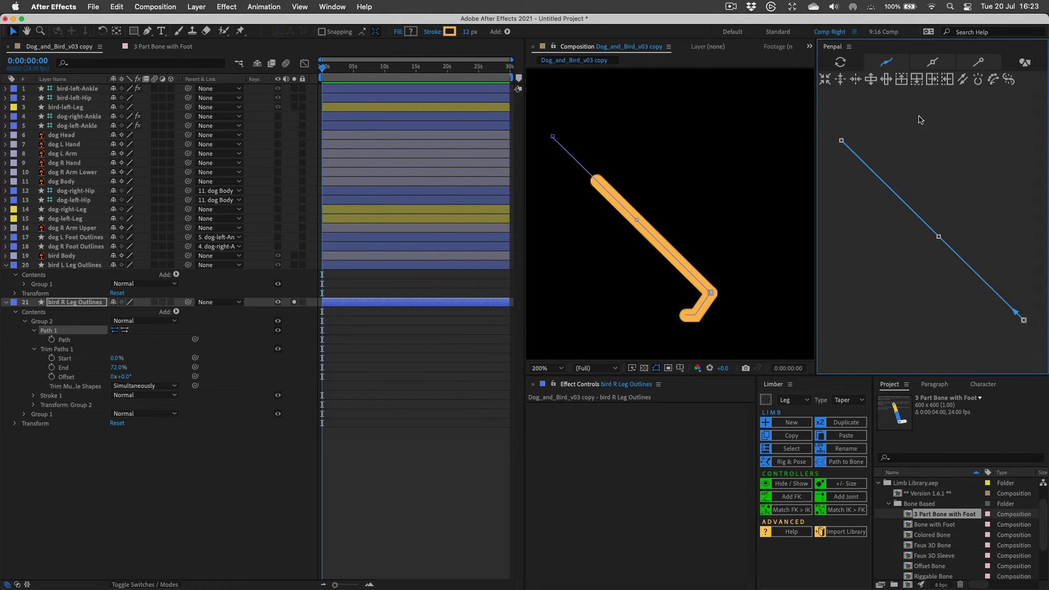
{"action": "left_click", "coordinate": [962, 81]}
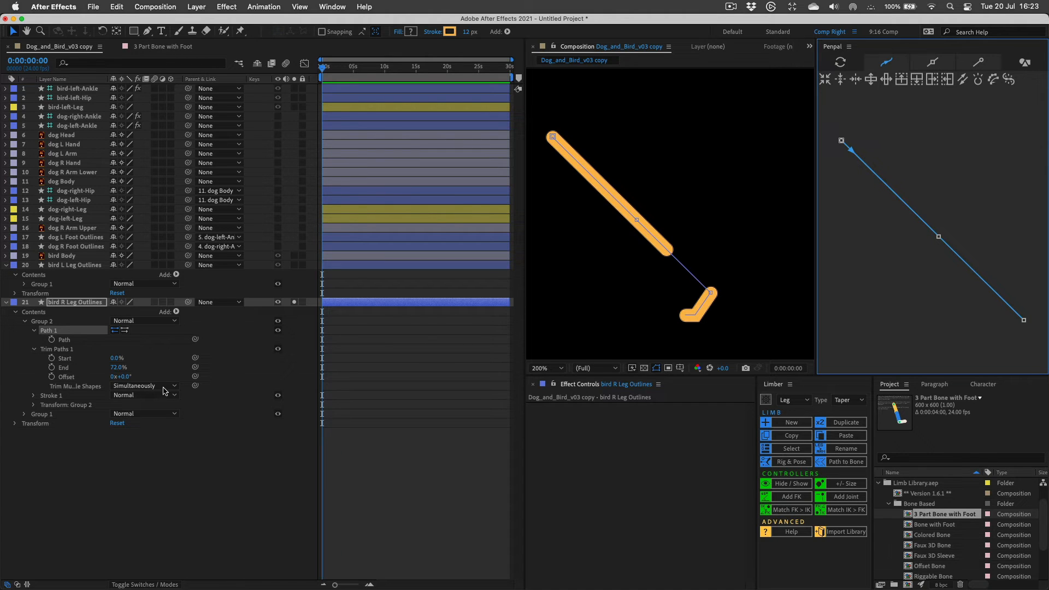
Check the new path direction by raising the trim's End to 99%, then close Penpal and delete Trim Paths 1.
{"action": "left_click_drag", "start_coordinate": [115, 367], "coordinate": [159, 365]}
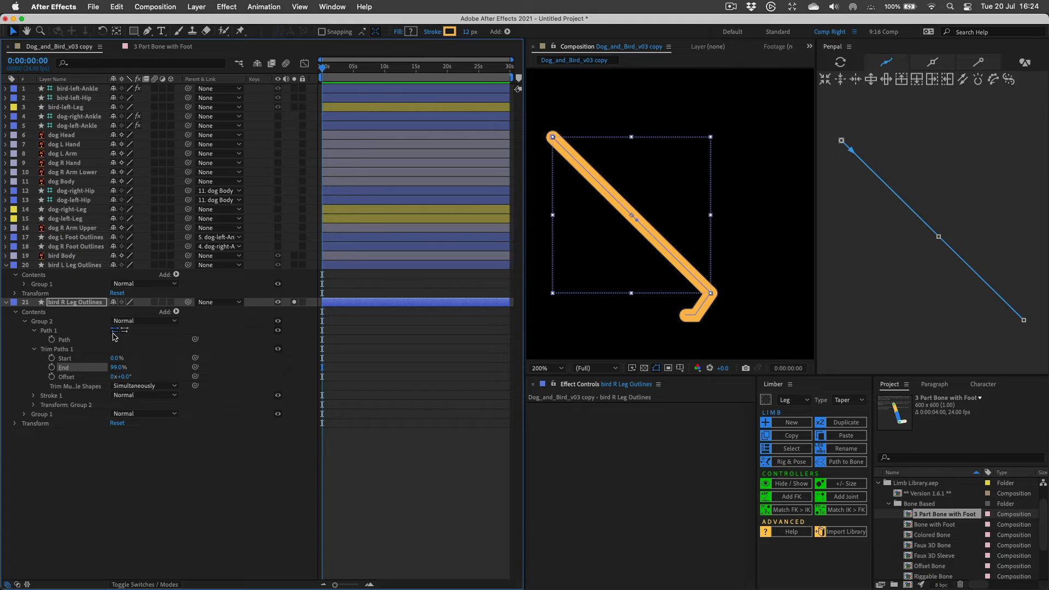
{"action": "left_click", "coordinate": [849, 47]}
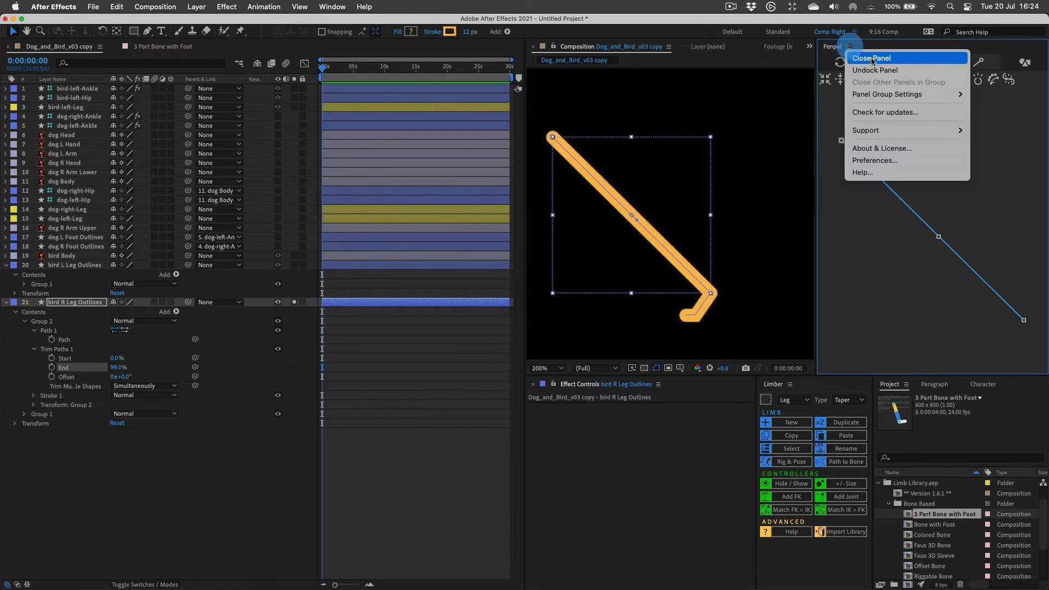
{"action": "left_click", "coordinate": [873, 58]}
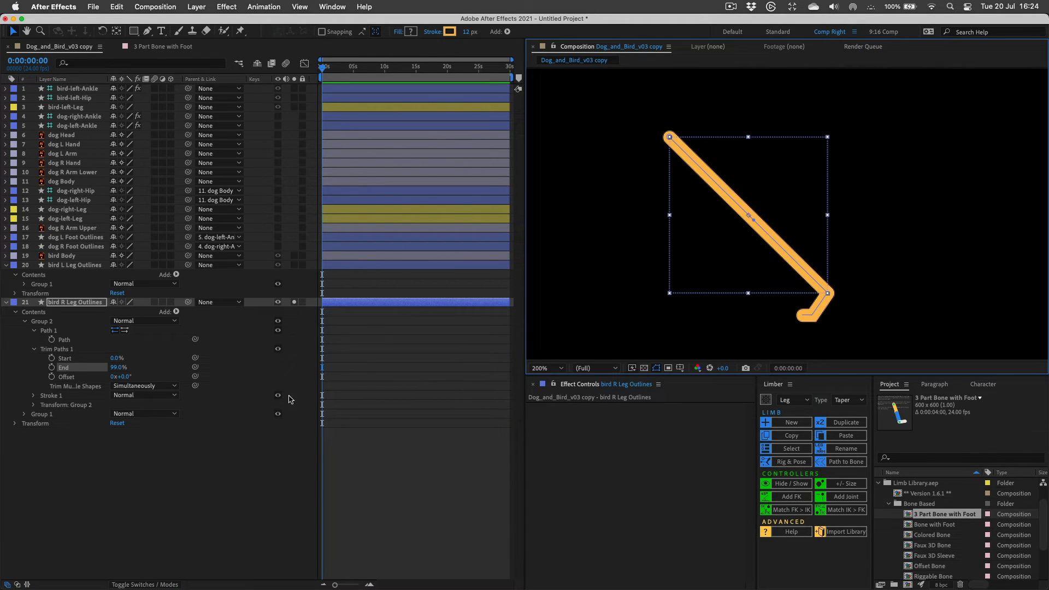
{"action": "left_click", "coordinate": [50, 351]}
{"action": "key", "text": "BackSpace"}
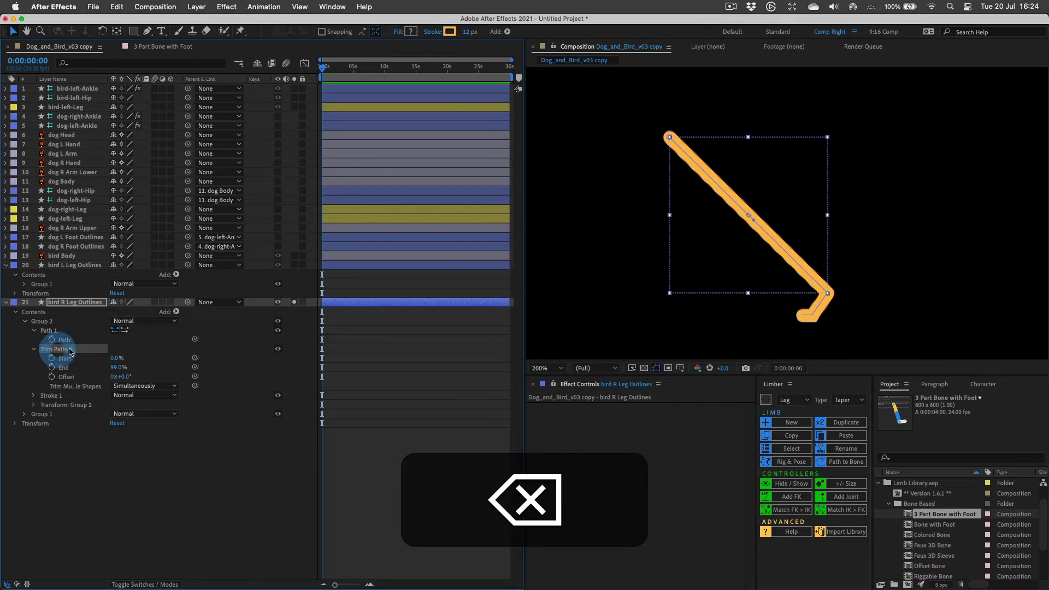
Convert the reversed bird R Leg Outlines path to a Limber bone limb named bird-right.
{"action": "left_click", "coordinate": [75, 302]}
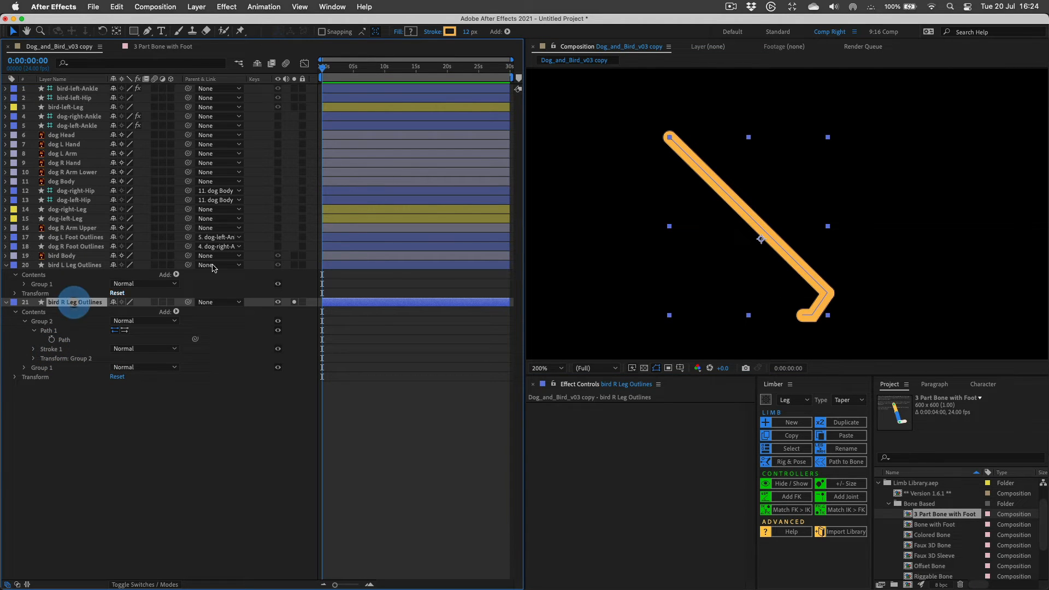
{"action": "left_click", "coordinate": [850, 465]}
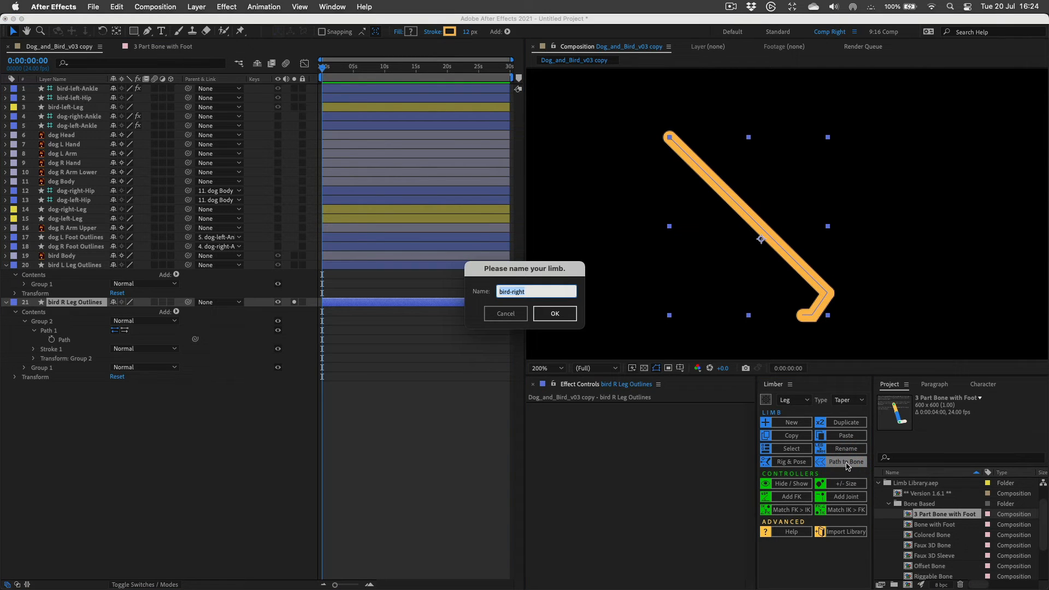
{"action": "left_click", "coordinate": [555, 313]}
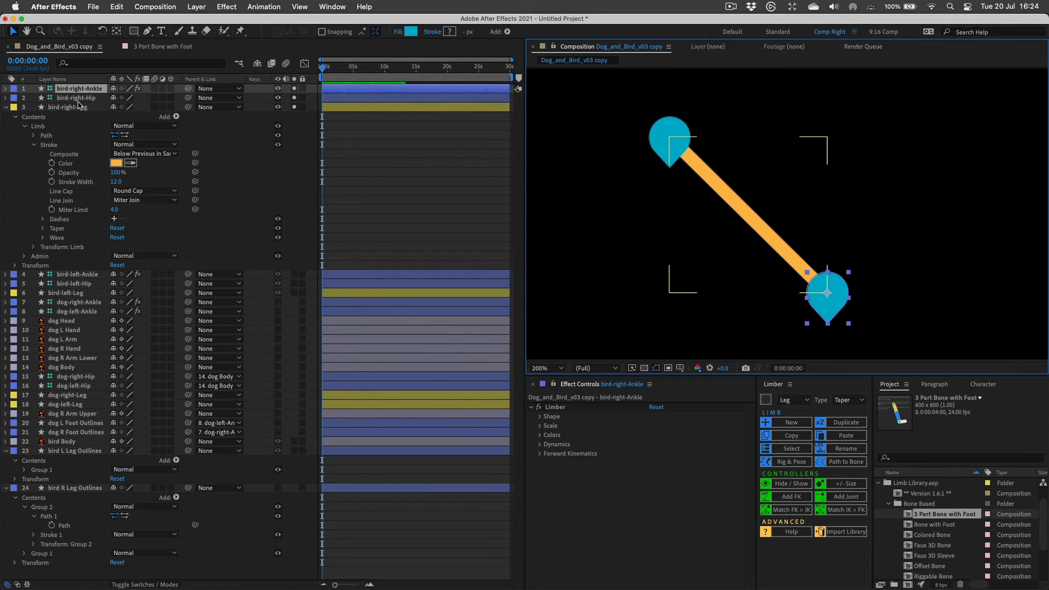
Test the bend of the bird-right limb by moving its ankle controller, and undo the move.
{"action": "left_click_drag", "start_coordinate": [817, 314], "coordinate": [799, 273]}
{"action": "key", "text": "super+z"}
Unsolo the three bird-right layers and move bird-right-Leg and bird-left-Leg directly below bird Body in the layer stack.
{"action": "left_click_drag", "start_coordinate": [294, 107], "coordinate": [294, 89]}
{"action": "left_click", "coordinate": [65, 107]}
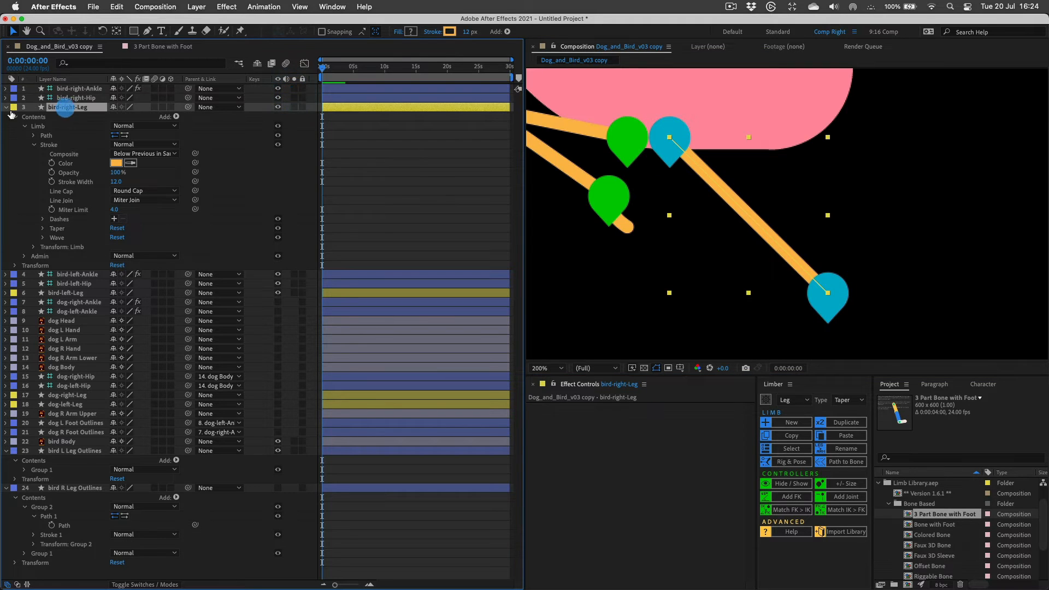
{"action": "left_click", "coordinate": [7, 108]}
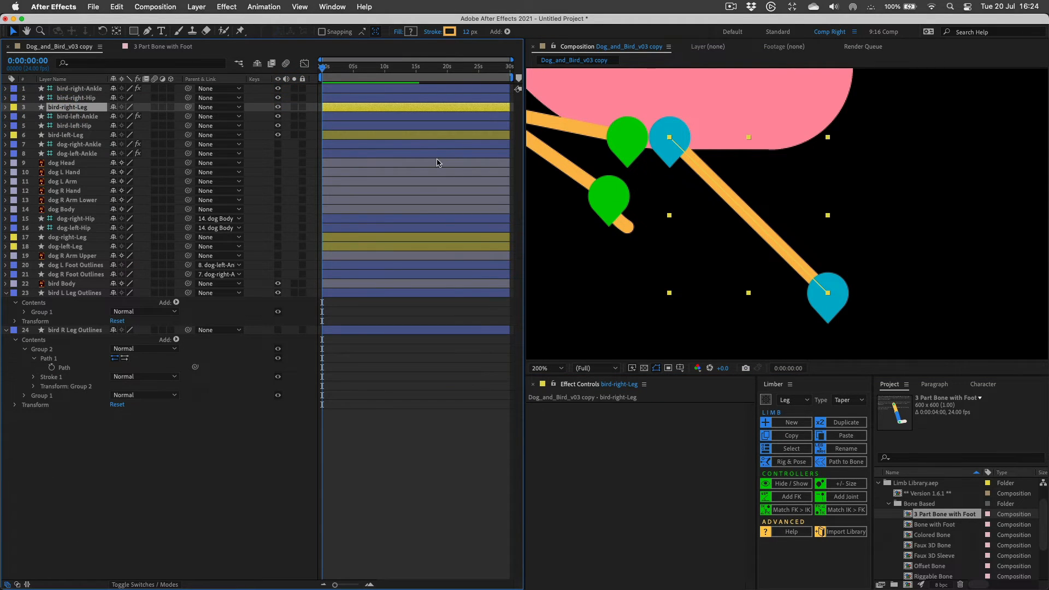
{"action": "left_click", "coordinate": [65, 137], "text": "super"}
{"action": "left_click_drag", "start_coordinate": [65, 136], "coordinate": [97, 291]}
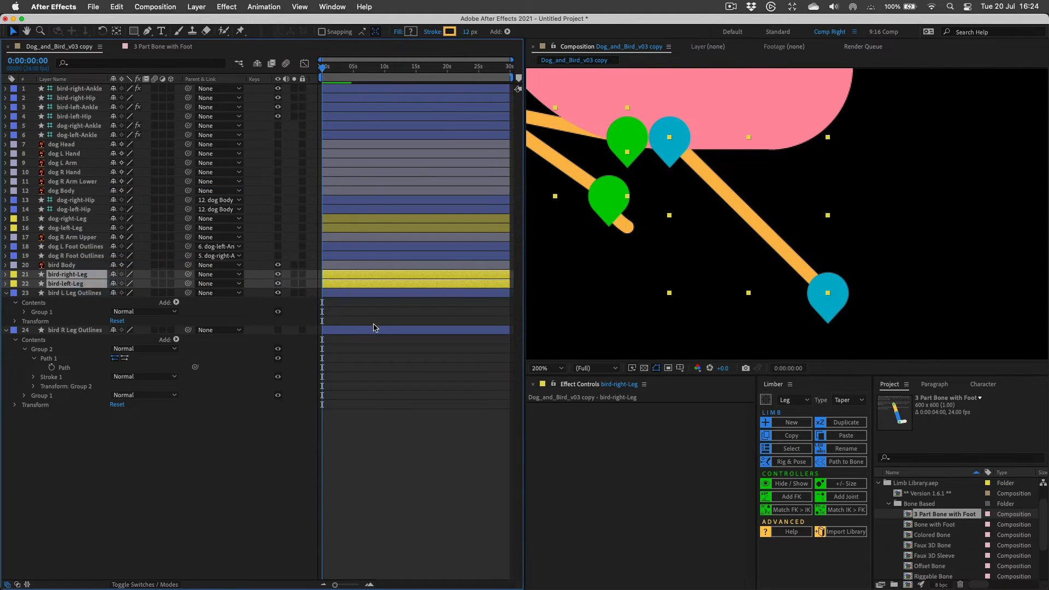
Rename the bird L Leg Outlines layer as bird L Foot.
{"action": "left_click", "coordinate": [77, 295]}
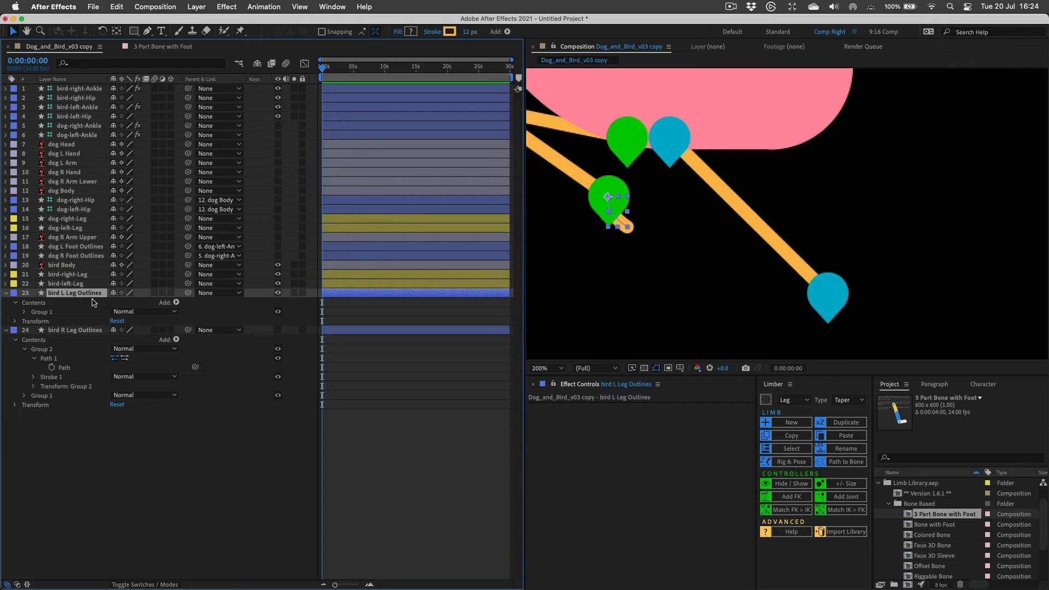
{"action": "key", "text": "Return"}
{"action": "key", "text": "Right"}
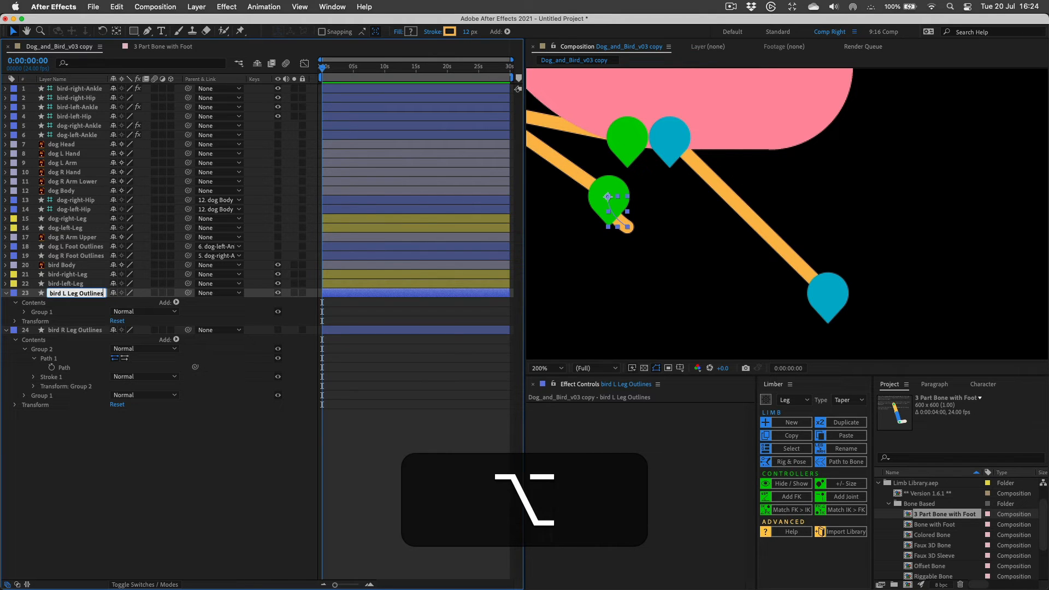
{"action": "key", "text": "alt+BackSpace"}
{"action": "key", "text": "alt+shift+BackSpace"}
{"action": "type", "text": "Foot"}
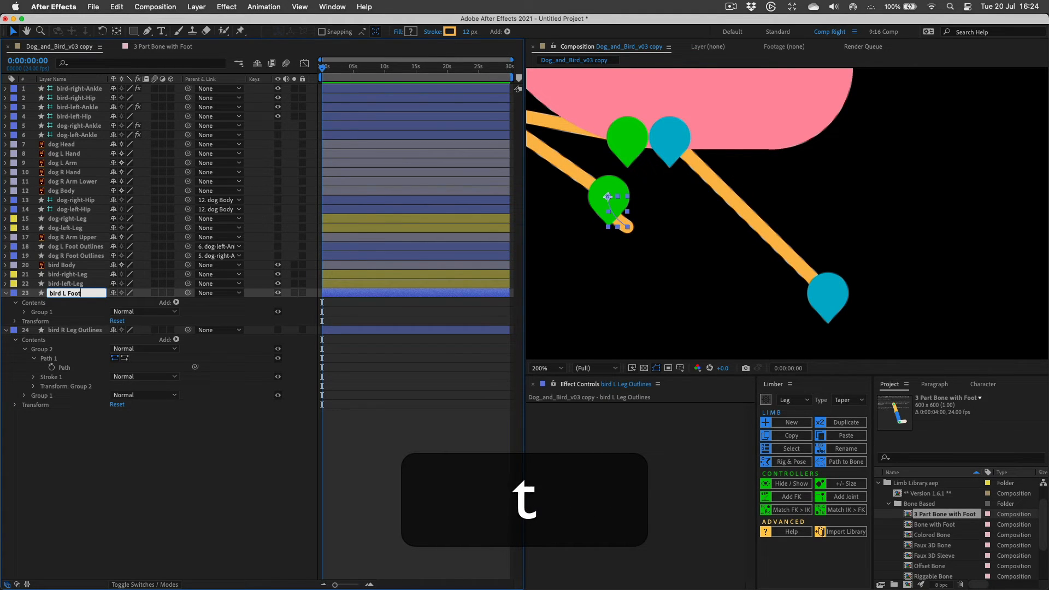
{"action": "key", "text": "Return"}
Make bird R Leg Outlines visible and delete its Group 2 leg shape, keeping only the foot group.
{"action": "key", "text": "super+Down"}
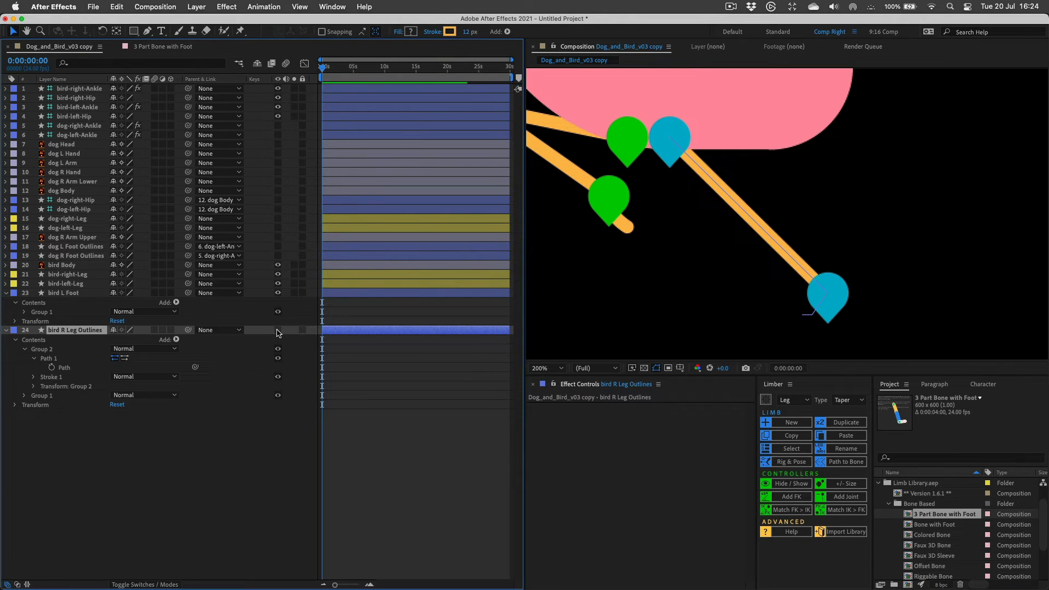
{"action": "left_click", "coordinate": [277, 330]}
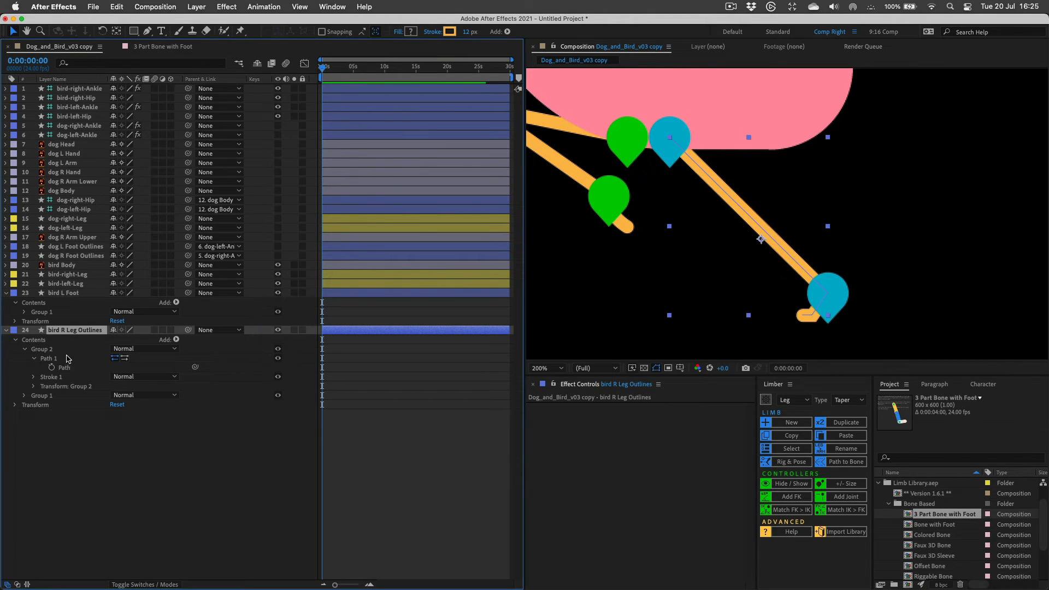
{"action": "left_click", "coordinate": [42, 350]}
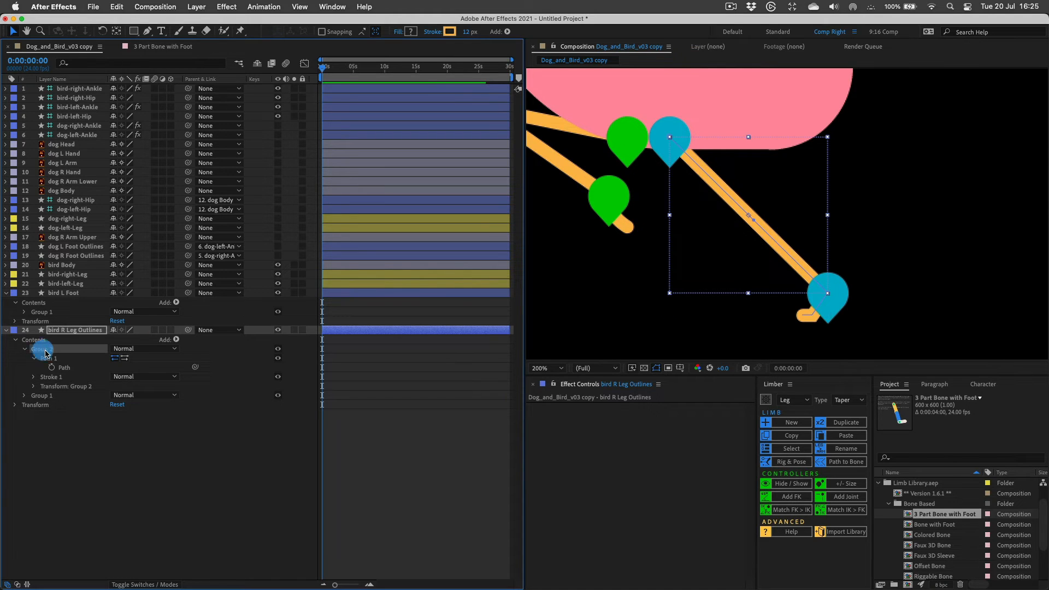
{"action": "key", "text": "BackSpace"}
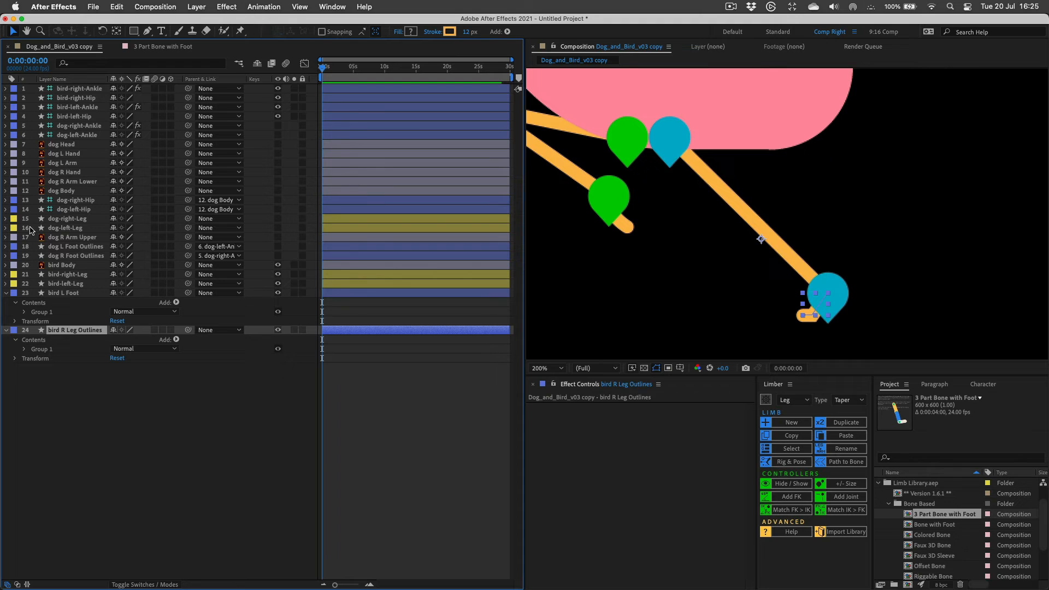
Solo bird R Leg Outlines, move its anchor point to the ankle end of the foot, and unsolo the layer.
{"action": "left_click", "coordinate": [66, 274]}
{"action": "left_click", "coordinate": [71, 330]}
{"action": "left_click", "coordinate": [295, 331]}
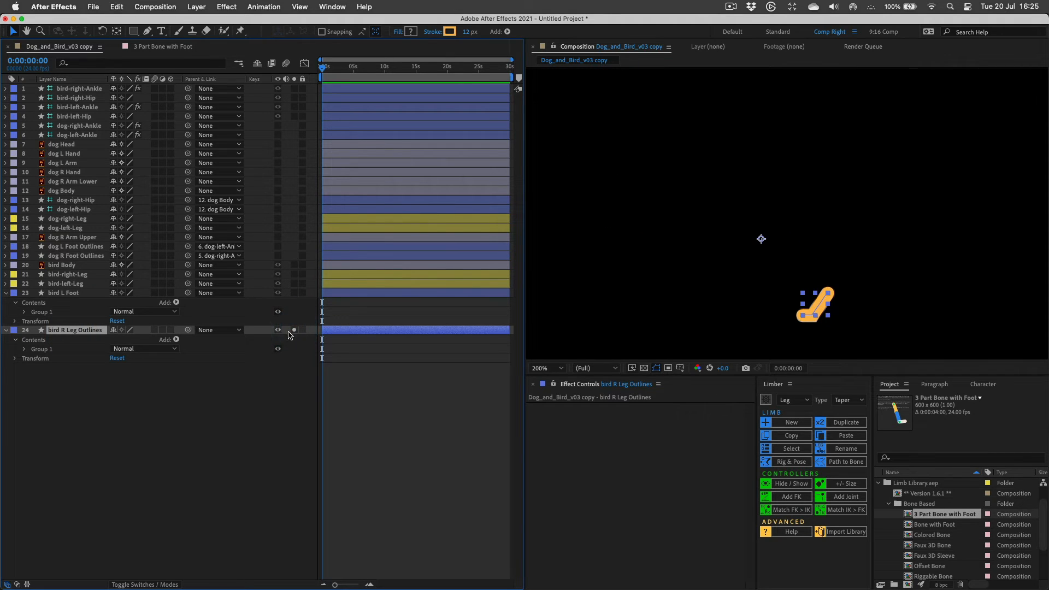
{"action": "key", "text": "y"}
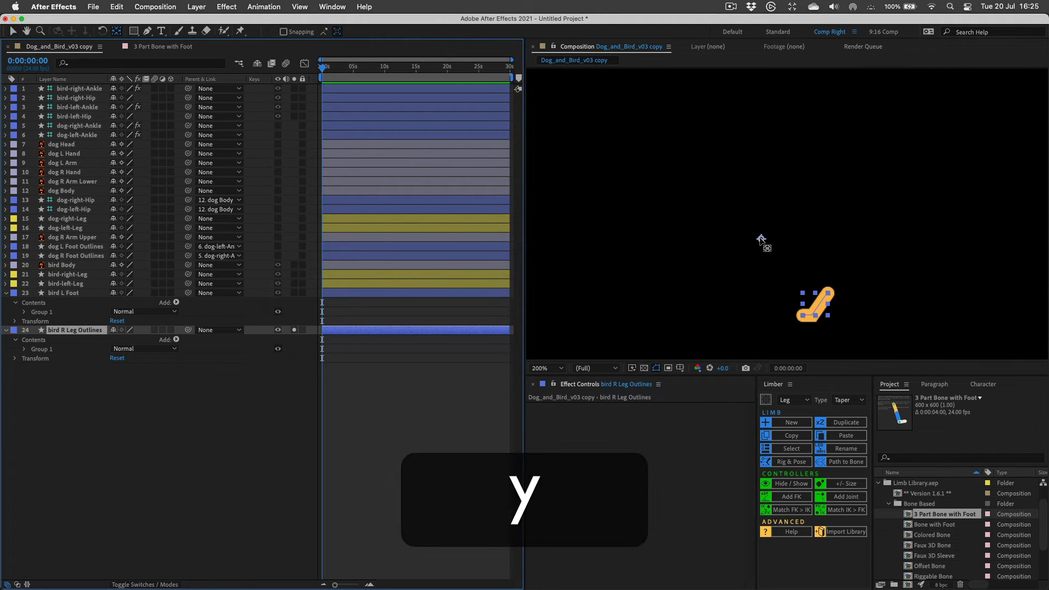
{"action": "left_click_drag", "start_coordinate": [762, 240], "coordinate": [829, 293]}
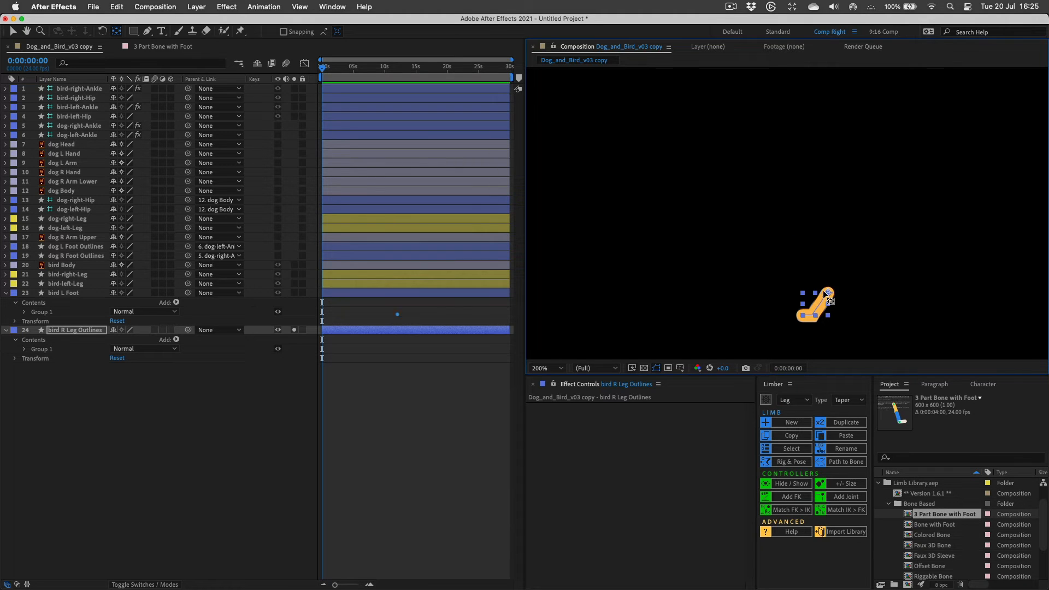
{"action": "left_click", "coordinate": [294, 330]}
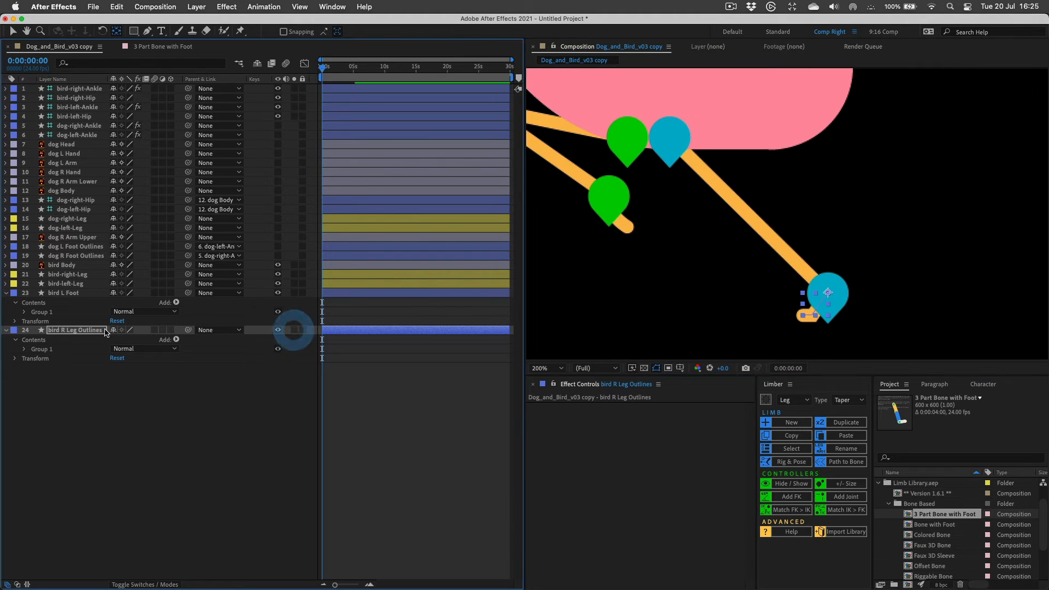
Rename the bird R Leg Outlines layer as bird R Foot.
{"action": "key", "text": "Return"}
{"action": "key", "text": "Right"}
{"action": "key", "text": "alt+BackSpace"}
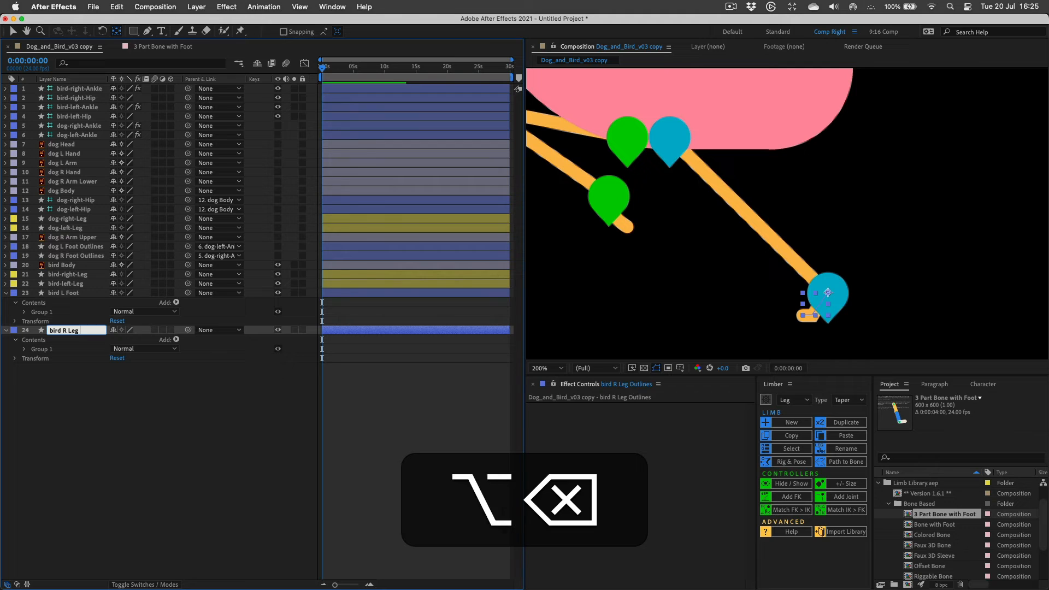
{"action": "type", "text": "Foot"}
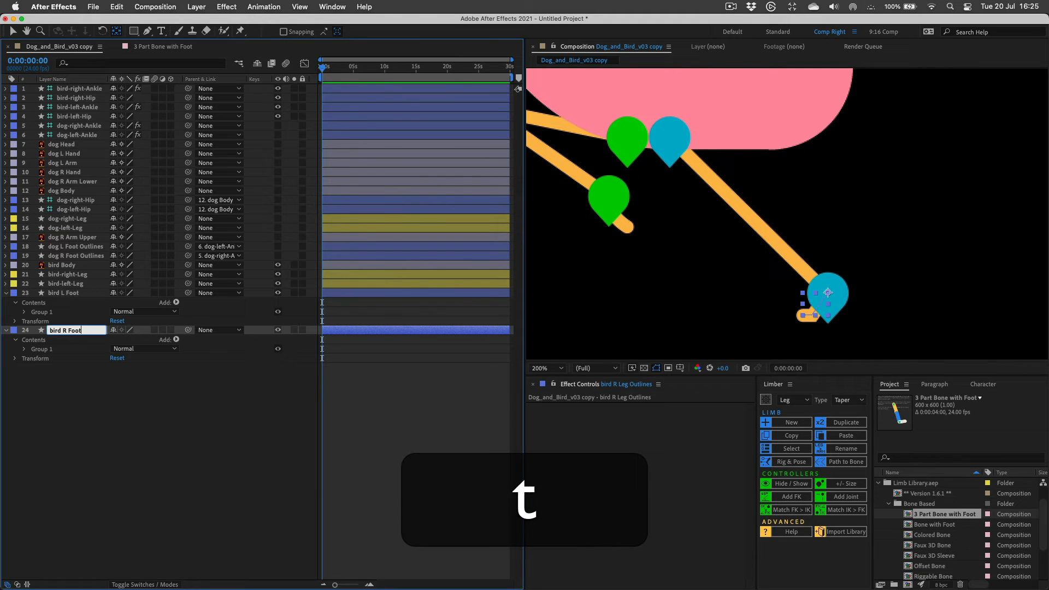
{"action": "key", "text": "Return"}
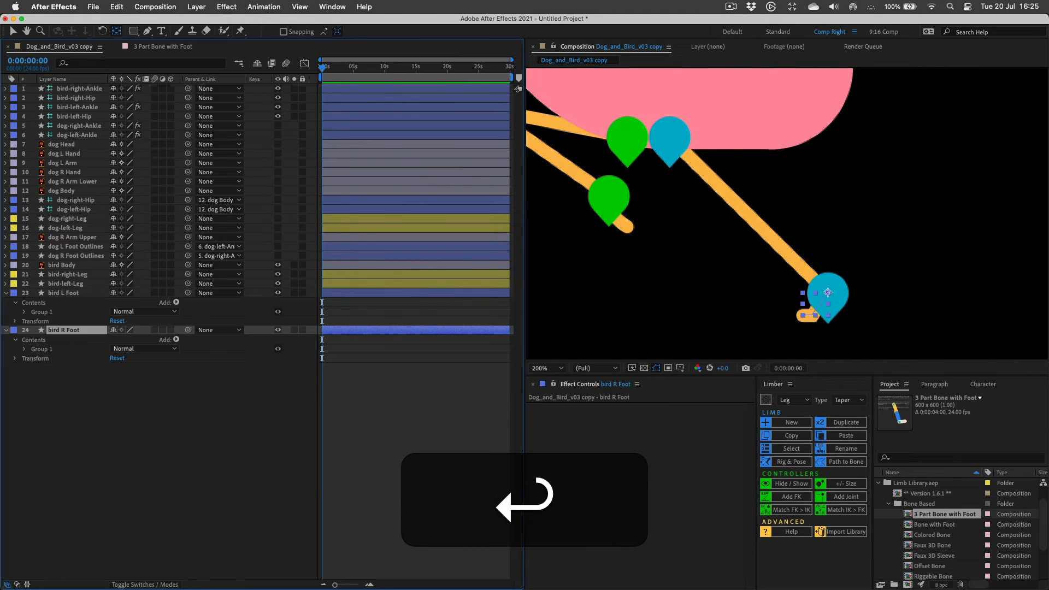
Group bird-left-Ankle with bird-right-Ankle in the layer stack, and move the bird's four ankle and hip controllers directly above bird Body.
{"action": "left_click", "coordinate": [68, 331]}
{"action": "left_click", "coordinate": [77, 89]}
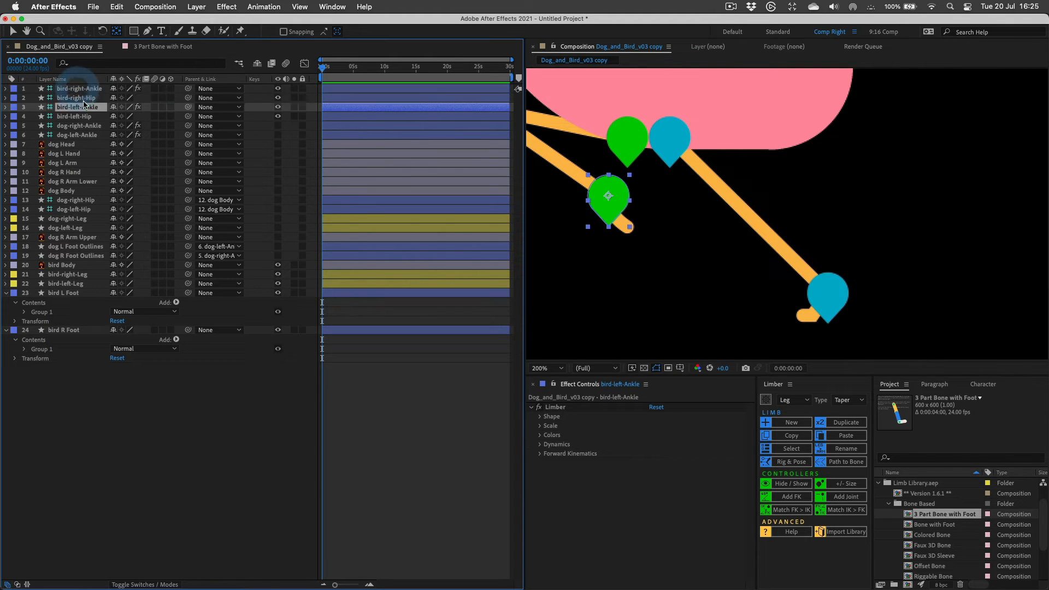
{"action": "left_click_drag", "start_coordinate": [77, 108], "coordinate": [84, 93]}
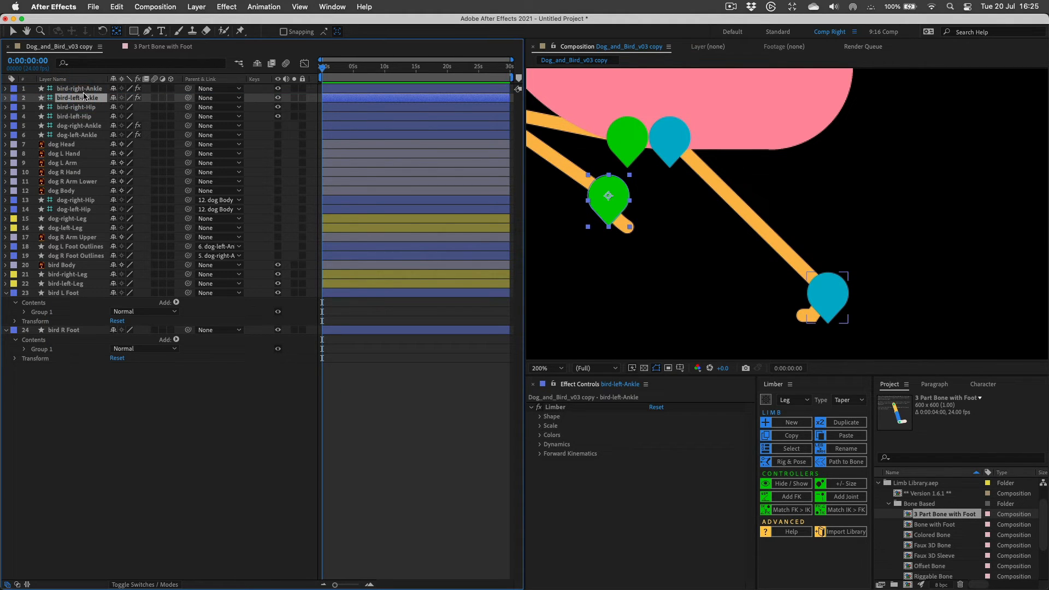
{"action": "left_click", "coordinate": [77, 89]}
{"action": "left_click", "coordinate": [74, 117], "text": "shift"}
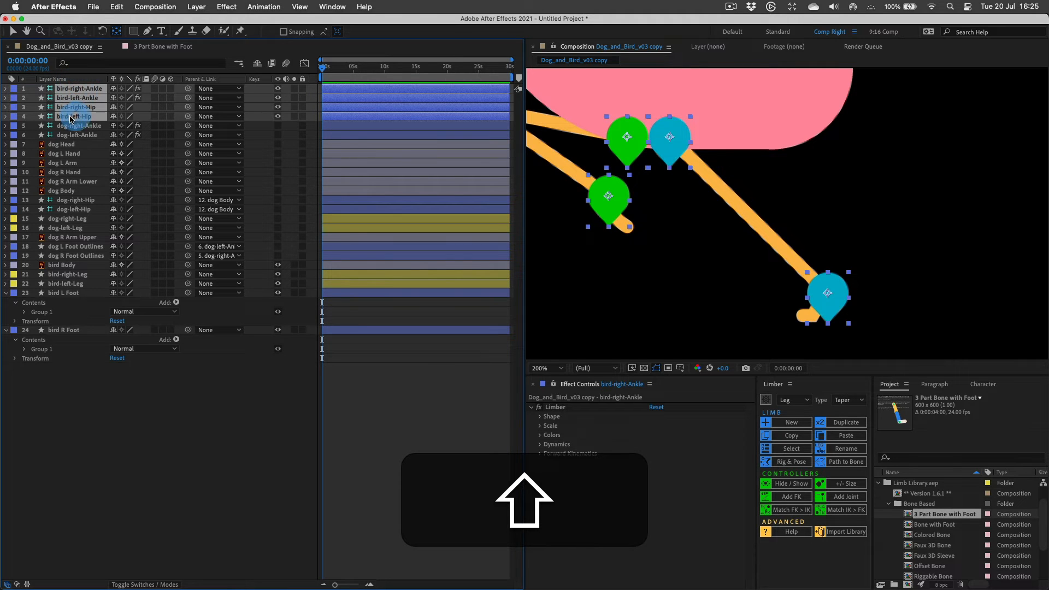
{"action": "left_click_drag", "start_coordinate": [76, 116], "coordinate": [97, 265]}
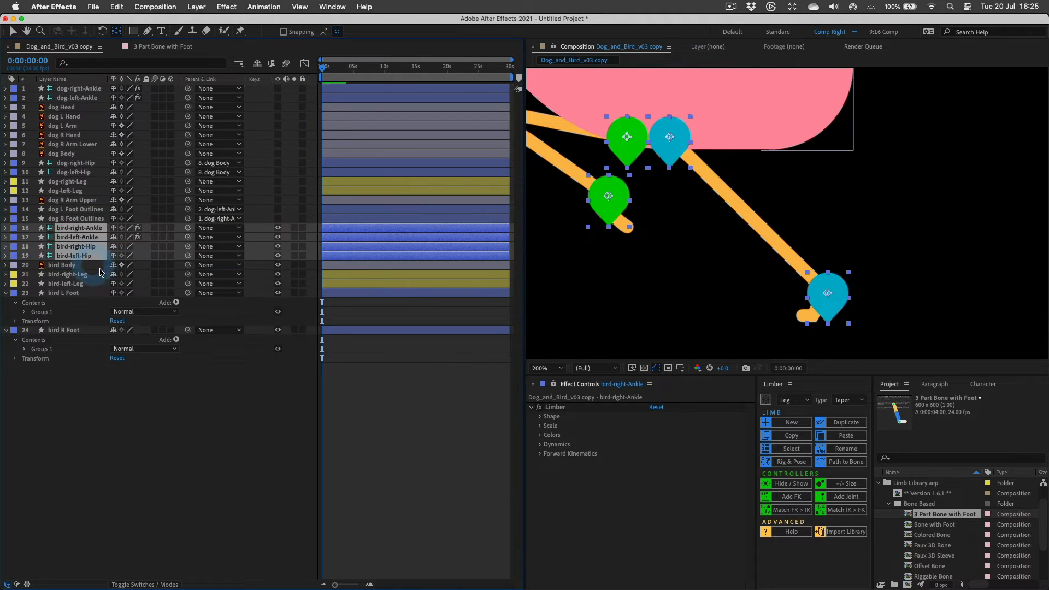
Parent the bird-right-Hip and bird-left-Hip controllers to bird Body and hide both hip layers.
{"action": "left_click", "coordinate": [74, 256]}
{"action": "left_click", "coordinate": [75, 246], "text": "shift"}
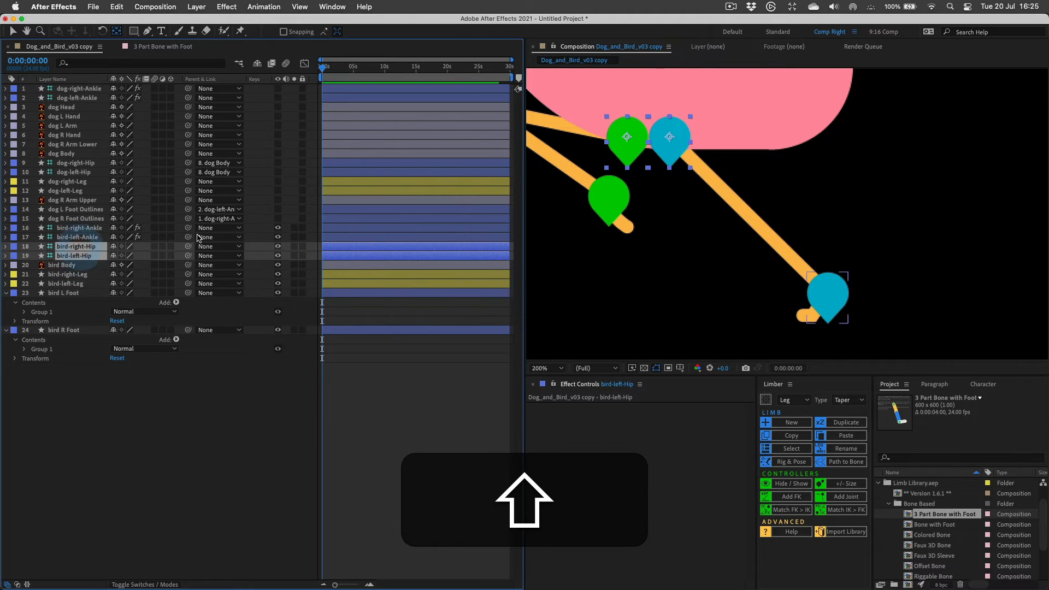
{"action": "left_click_drag", "start_coordinate": [188, 256], "coordinate": [67, 266]}
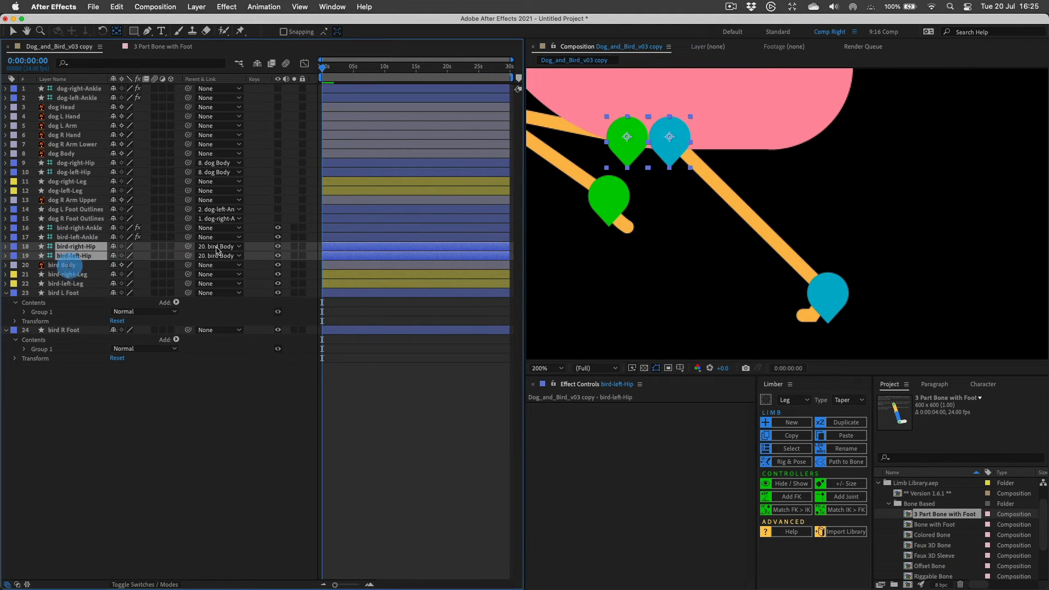
{"action": "left_click", "coordinate": [278, 248]}
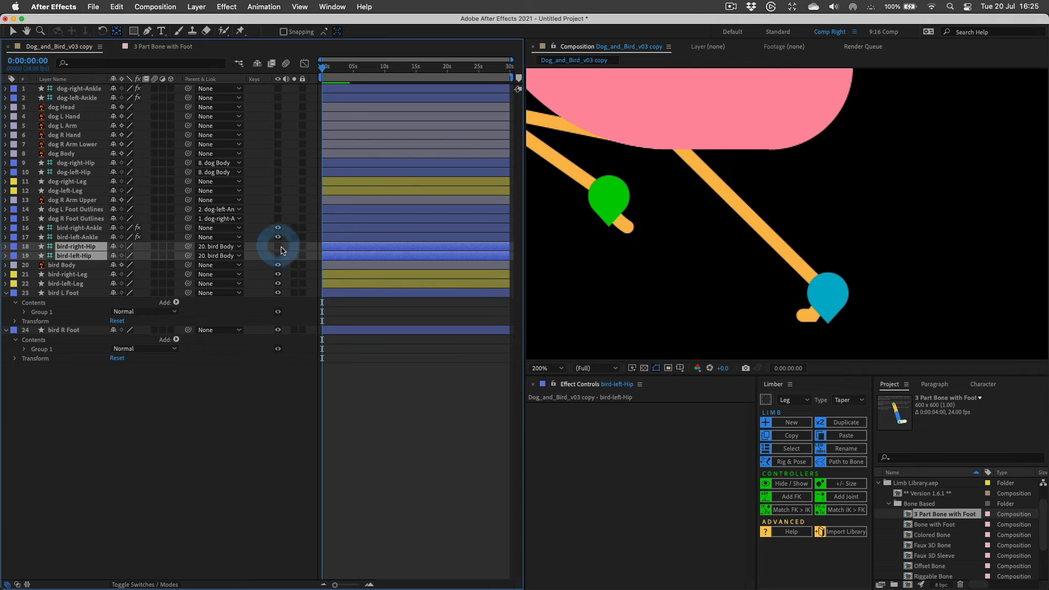
Set bird-left-Ankle's Limber Rotate End to 100% and parent the bird L Foot layer to bird-left-Ankle.
{"action": "left_click", "coordinate": [83, 237]}
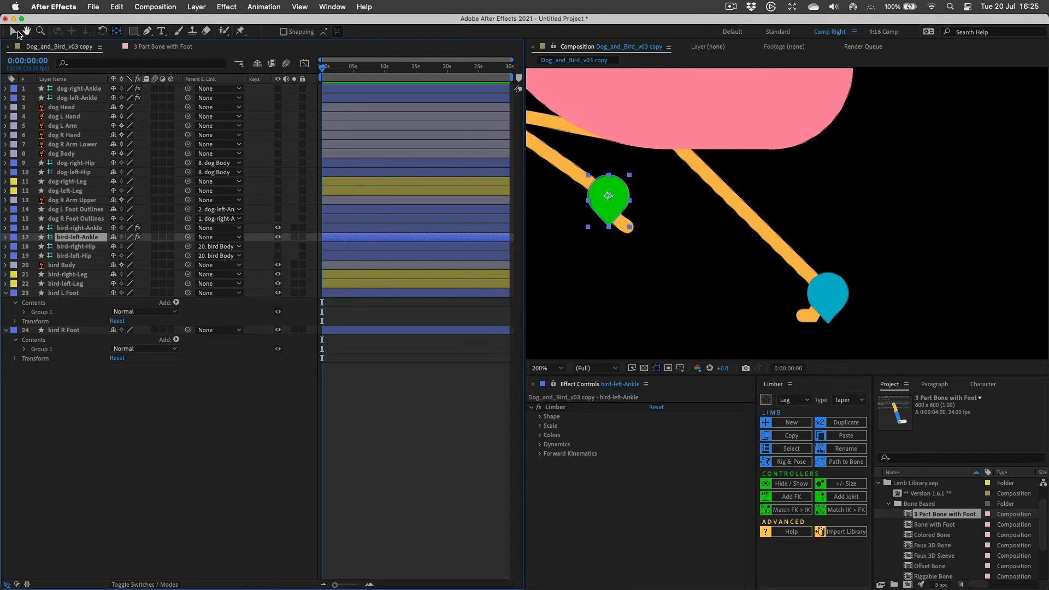
{"action": "left_click", "coordinate": [16, 33]}
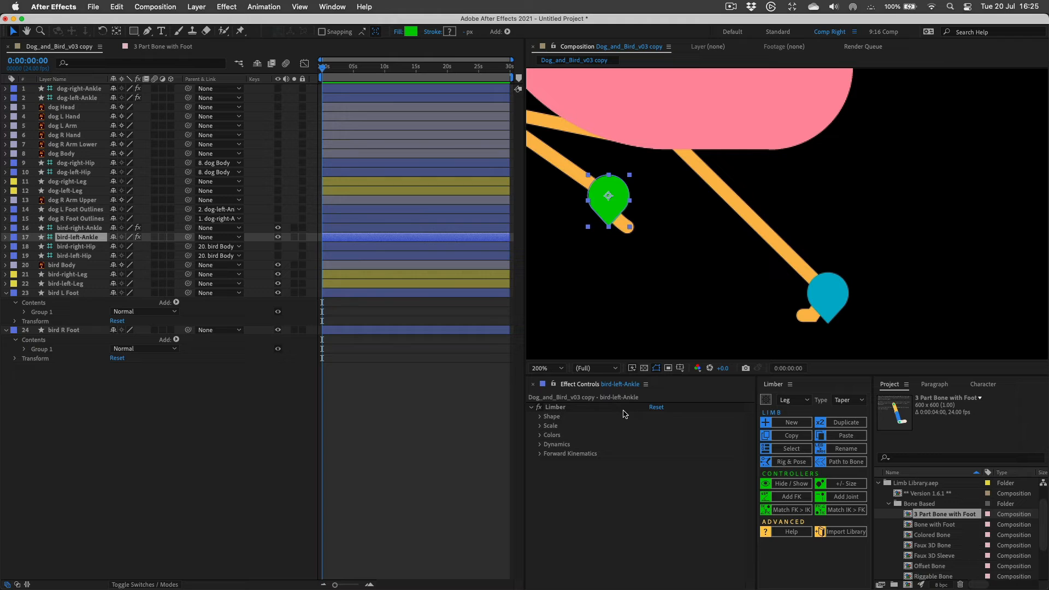
{"action": "left_click", "coordinate": [553, 445]}
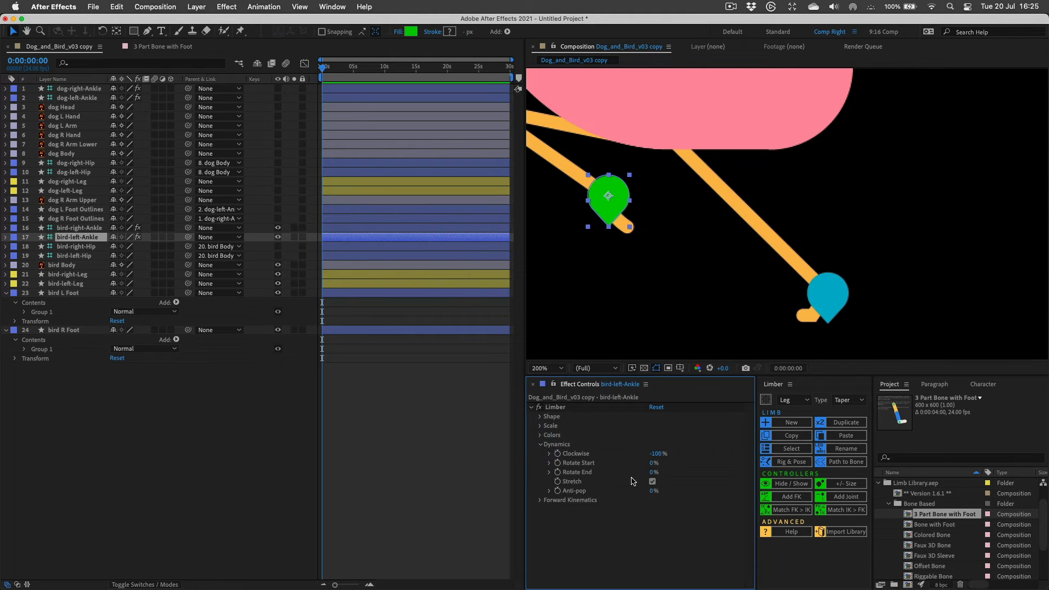
{"action": "left_click_drag", "start_coordinate": [654, 474], "coordinate": [825, 448]}
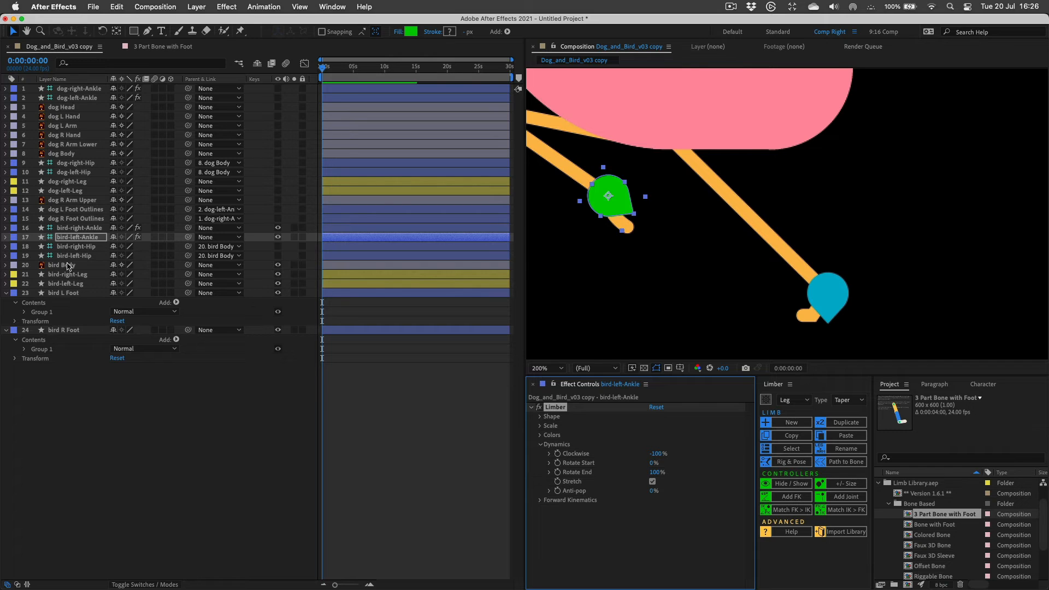
{"action": "left_click", "coordinate": [65, 294]}
{"action": "left_click_drag", "start_coordinate": [188, 293], "coordinate": [90, 239]}
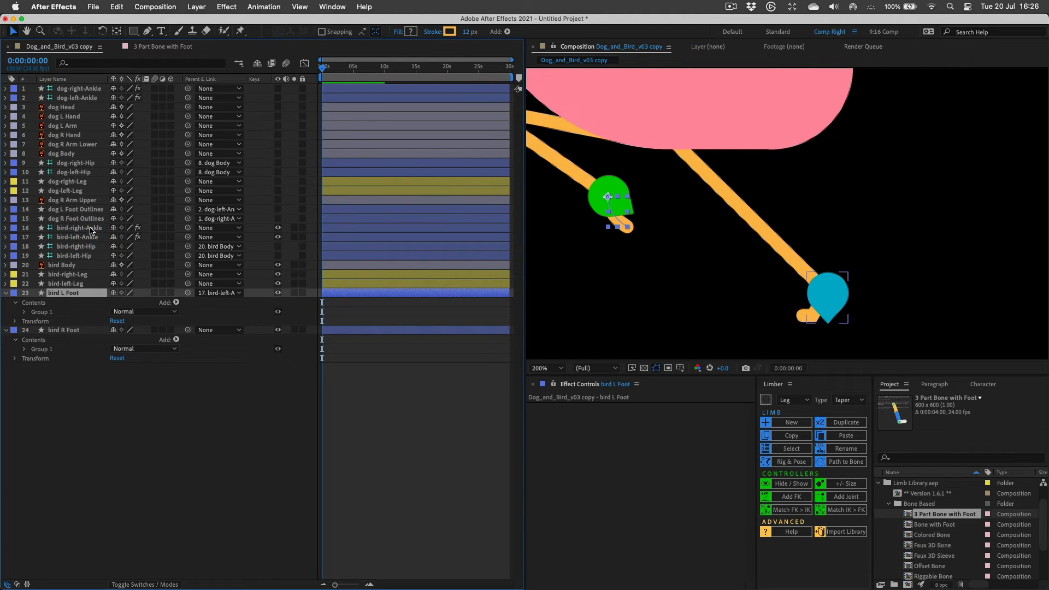
Set bird-right-Ankle's Limber Rotate End to 100% and parent the bird R Foot layer to bird-right-Ankle.
{"action": "left_click", "coordinate": [90, 229]}
{"action": "left_click", "coordinate": [540, 450]}
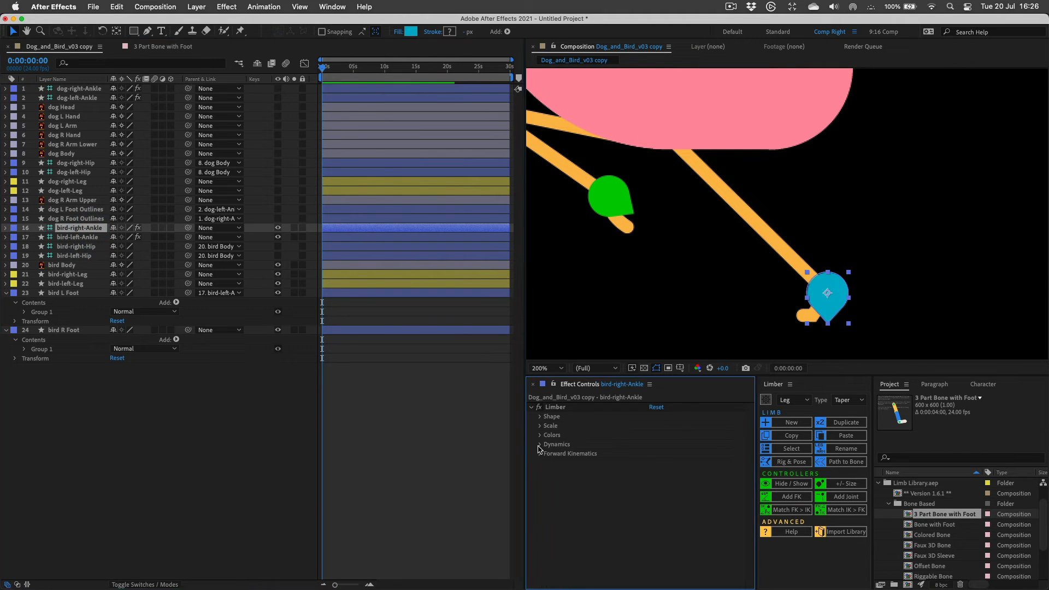
{"action": "left_click", "coordinate": [539, 445]}
{"action": "left_click_drag", "start_coordinate": [674, 466], "coordinate": [824, 445]}
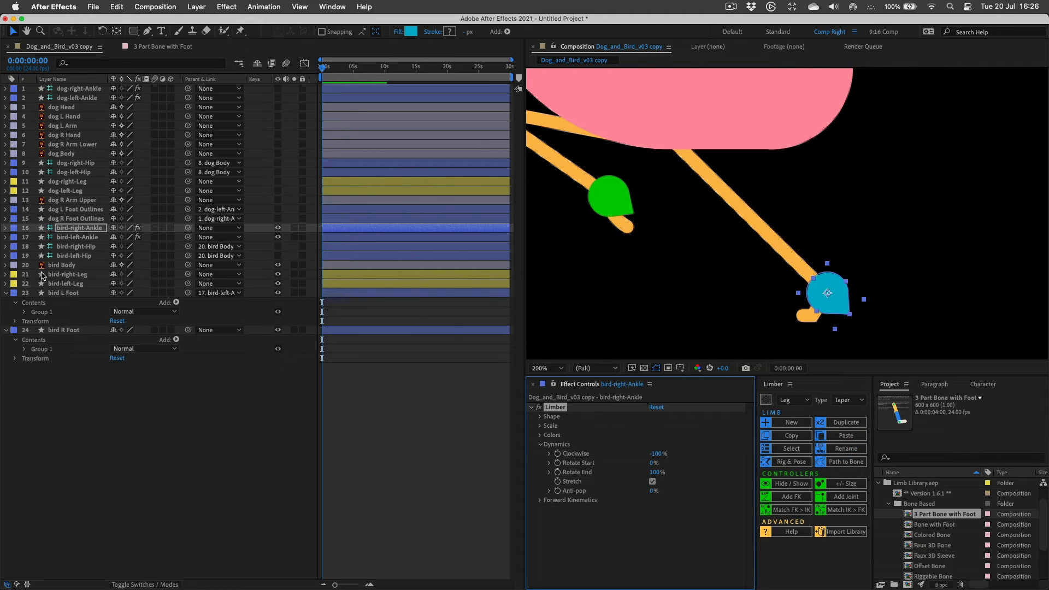
{"action": "left_click", "coordinate": [73, 332]}
{"action": "left_click_drag", "start_coordinate": [188, 330], "coordinate": [90, 230]}
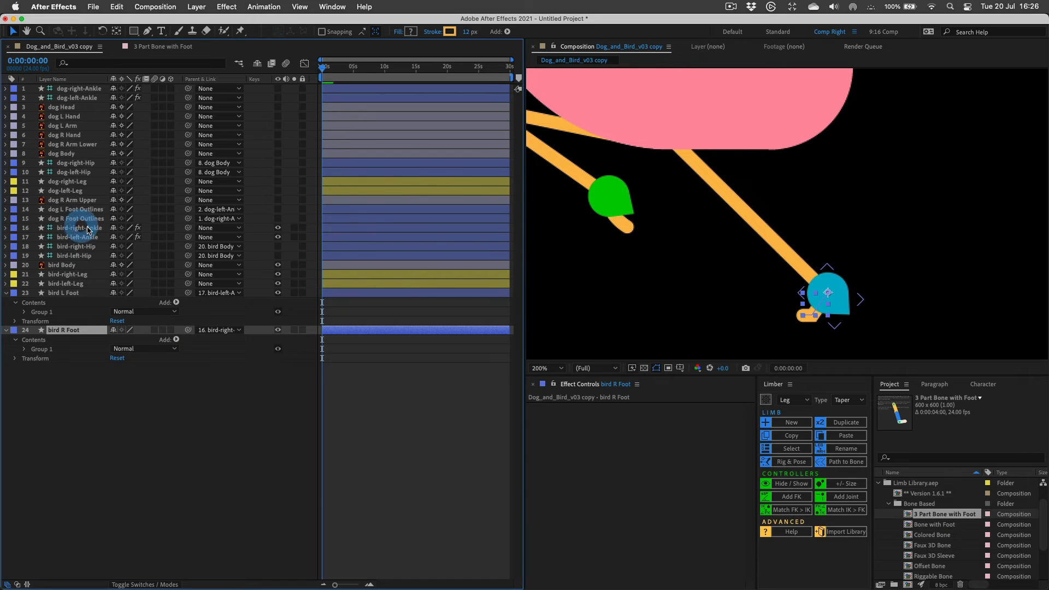
Test the bird's leg rig by moving both ankle controllers together, and undo the moves.
{"action": "left_click", "coordinate": [89, 230]}
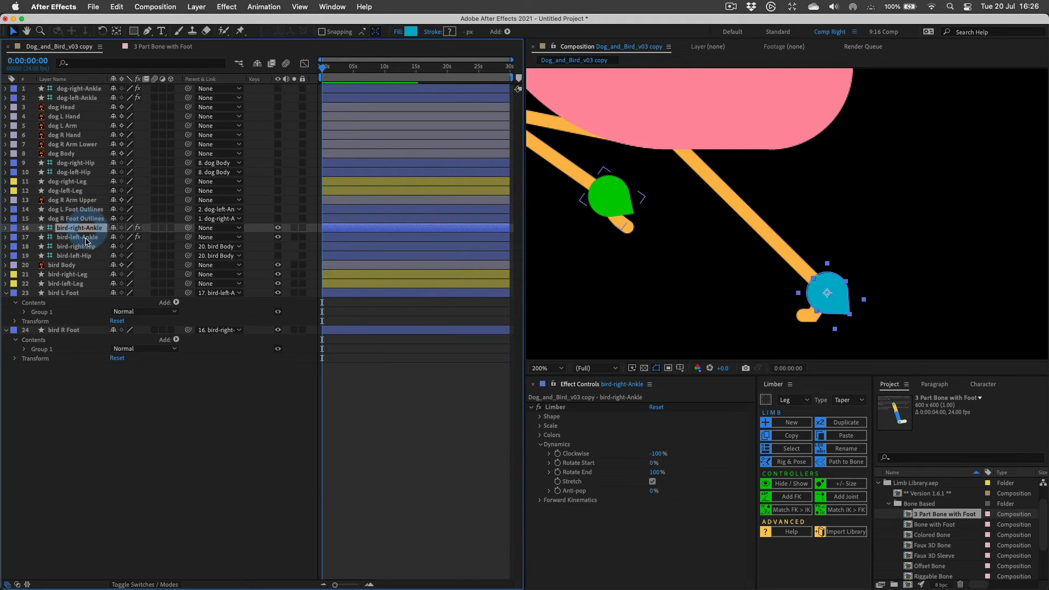
{"action": "left_click", "coordinate": [82, 238], "text": "super"}
{"action": "key", "text": "comma"}
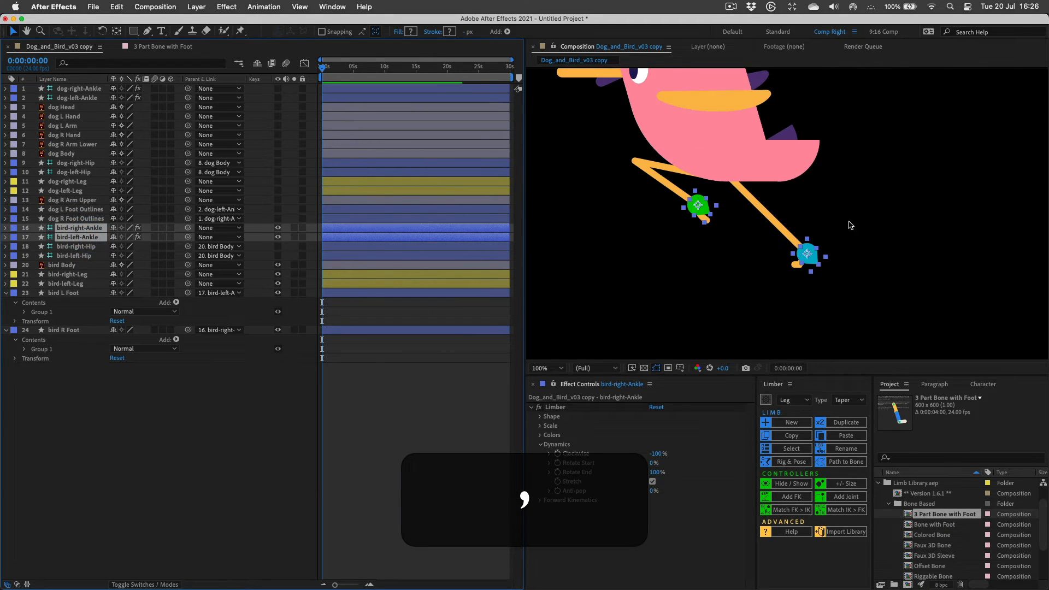
{"action": "mouse_move", "coordinate": [739, 253]}
{"action": "left_mouse_down"}
{"action": "mouse_move", "coordinate": [797, 244]}
{"action": "mouse_move", "coordinate": [801, 299]}
{"action": "mouse_move", "coordinate": [771, 258]}
{"action": "mouse_move", "coordinate": [691, 253]}
{"action": "mouse_move", "coordinate": [711, 262]}
{"action": "mouse_move", "coordinate": [828, 243]}
{"action": "mouse_move", "coordinate": [727, 276]}
{"action": "mouse_move", "coordinate": [712, 267]}
{"action": "mouse_move", "coordinate": [738, 239]}
{"action": "mouse_move", "coordinate": [722, 255]}
{"action": "mouse_move", "coordinate": [749, 271]}
{"action": "mouse_move", "coordinate": [742, 281]}
{"action": "mouse_move", "coordinate": [756, 263]}
{"action": "left_mouse_up"}
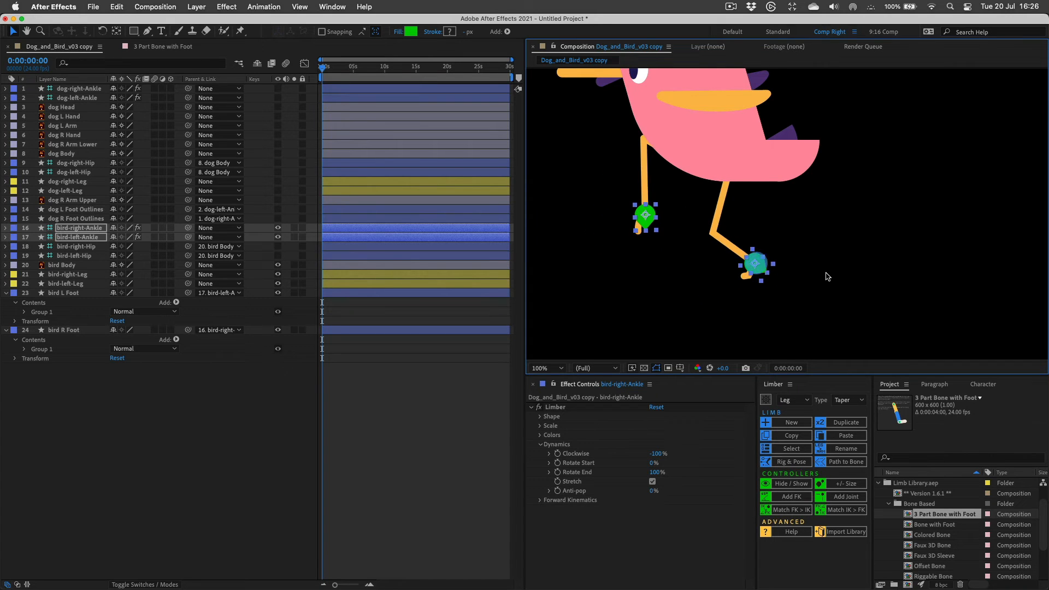
{"action": "key", "text": "super+z"}
{"action": "key", "text": "super+z"}
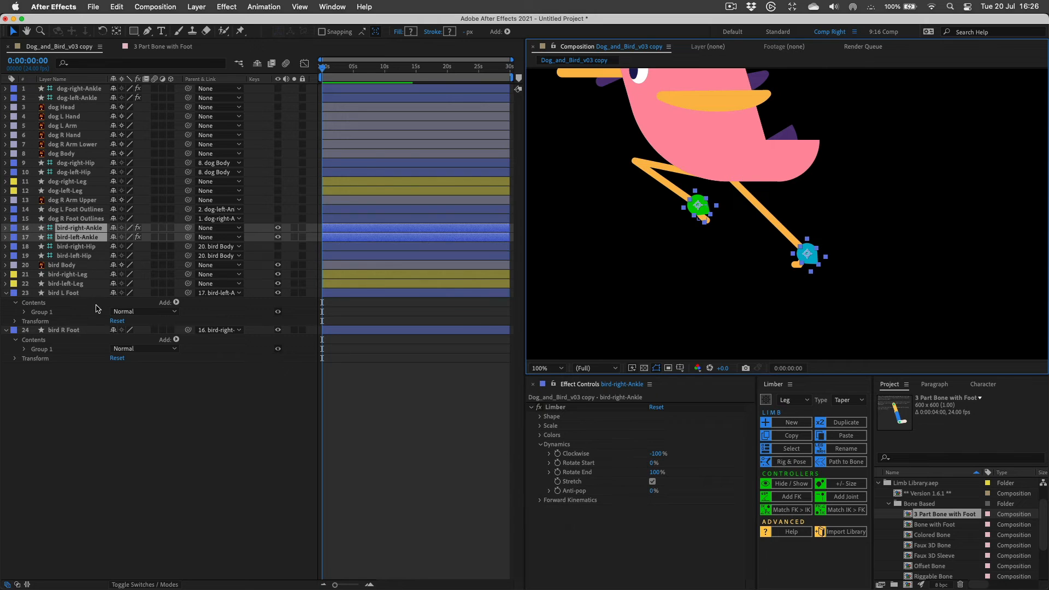
Deselect the bird's ankle controllers and turn the visibility of all the dog layers back on.
{"action": "left_click", "coordinate": [121, 423]}
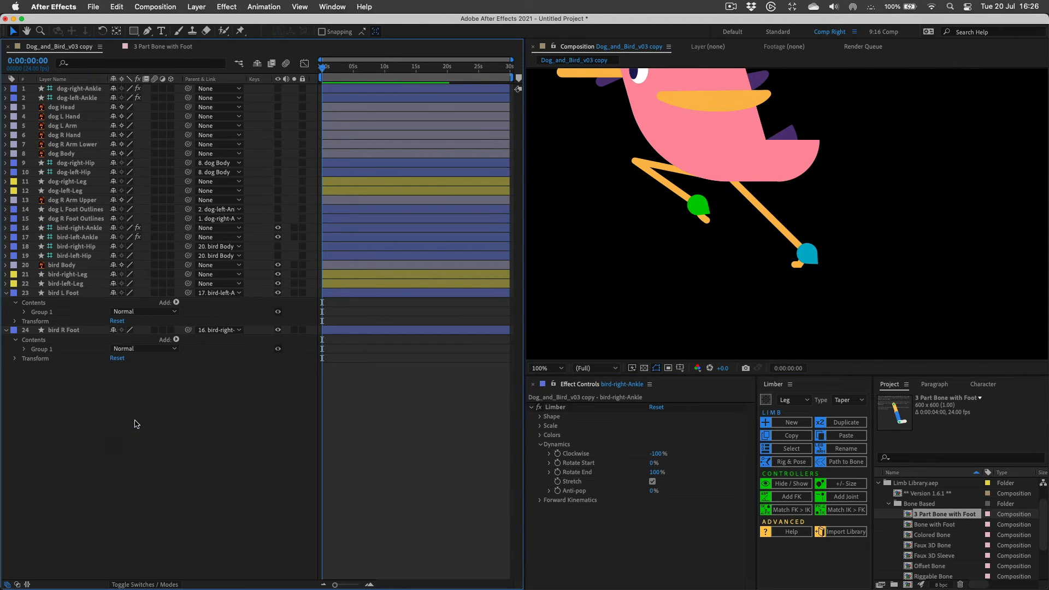
{"action": "key", "text": "comma"}
{"action": "key", "text": "space"}
{"action": "left_click_drag", "start_coordinate": [736, 146], "coordinate": [757, 221]}
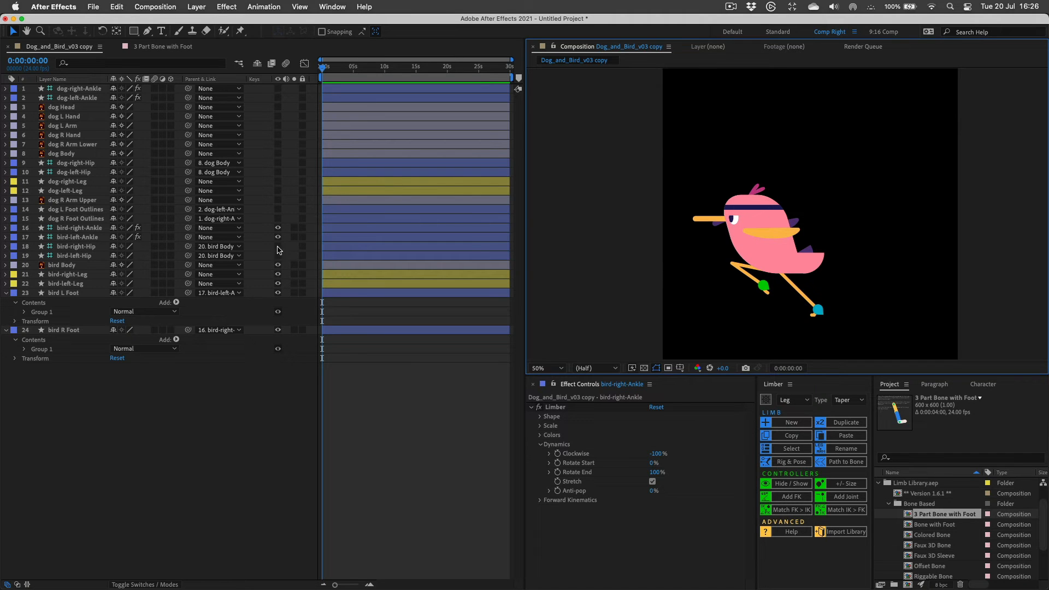
{"action": "left_click_drag", "start_coordinate": [277, 88], "coordinate": [278, 218]}
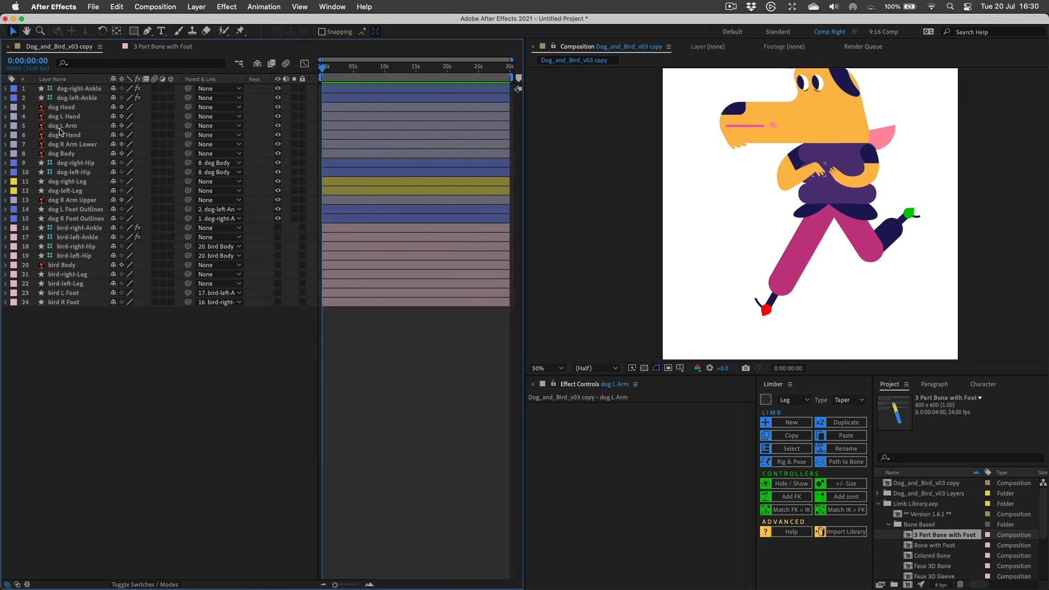
Solo the dog L Arm layer to isolate the left arm artwork in the composition.
{"action": "left_click", "coordinate": [62, 119]}
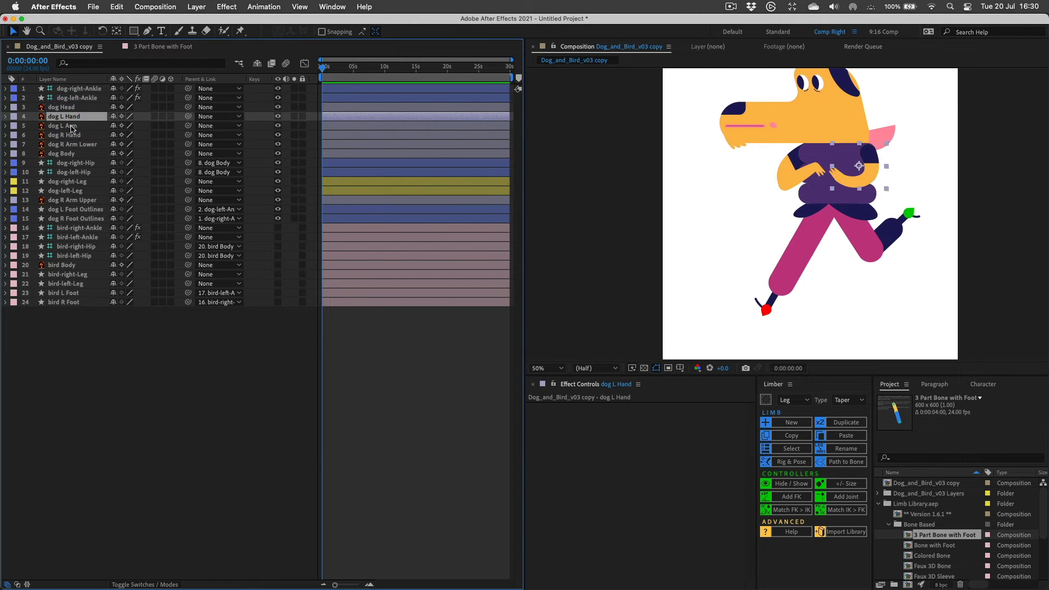
{"action": "left_click", "coordinate": [72, 126]}
{"action": "left_click", "coordinate": [294, 126]}
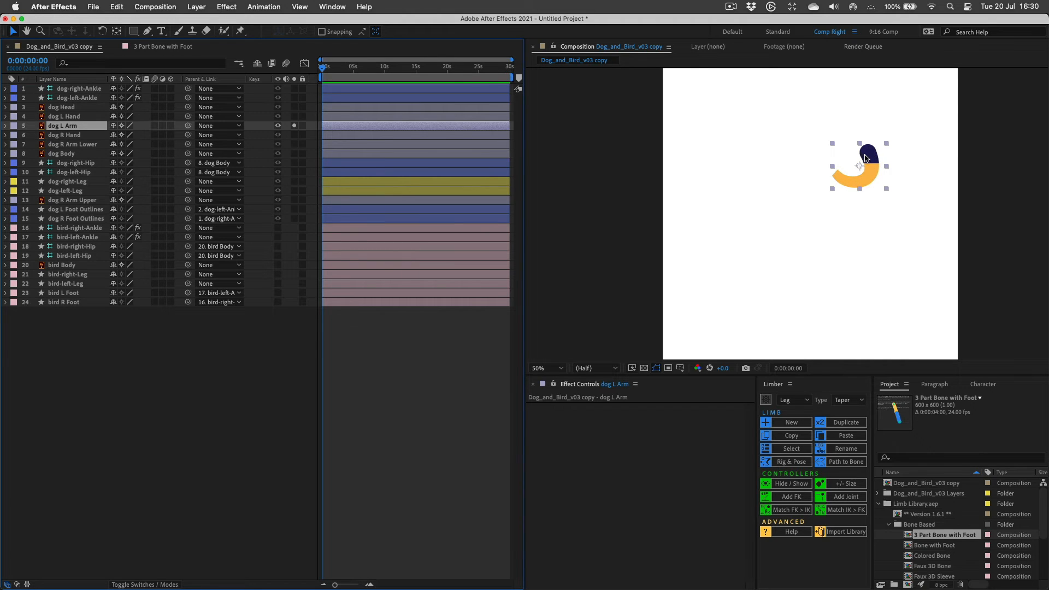
{"action": "key", "text": "period"}
{"action": "key", "text": "space"}
{"action": "left_click_drag", "start_coordinate": [939, 130], "coordinate": [839, 209]}
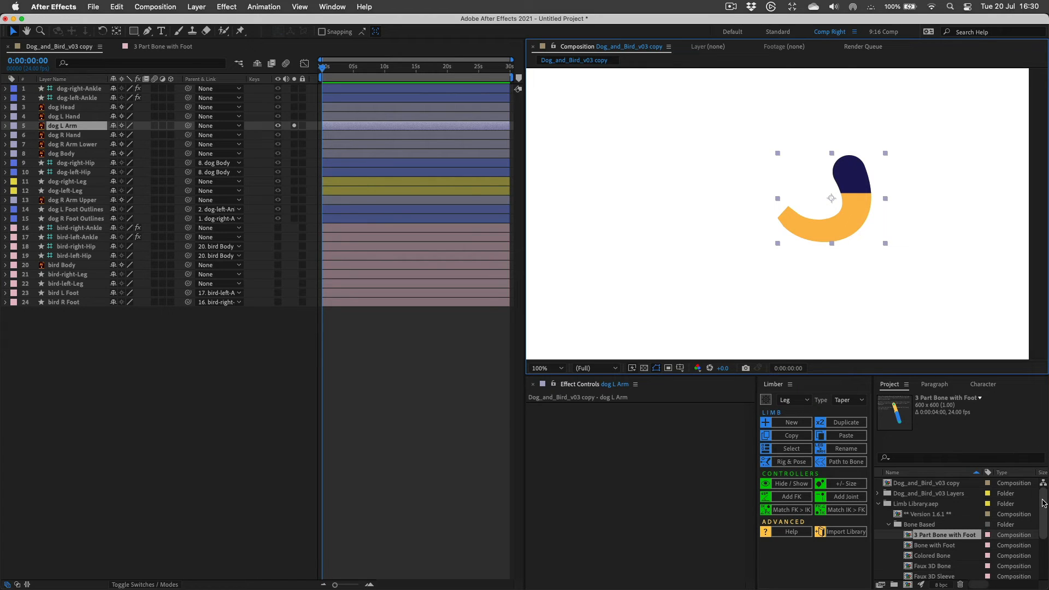
Open the Tapered Bone composition from the Limb Library and examine the Limber settings of its left-Ankle layer.
{"action": "left_click_drag", "start_coordinate": [1045, 503], "coordinate": [1045, 511]}
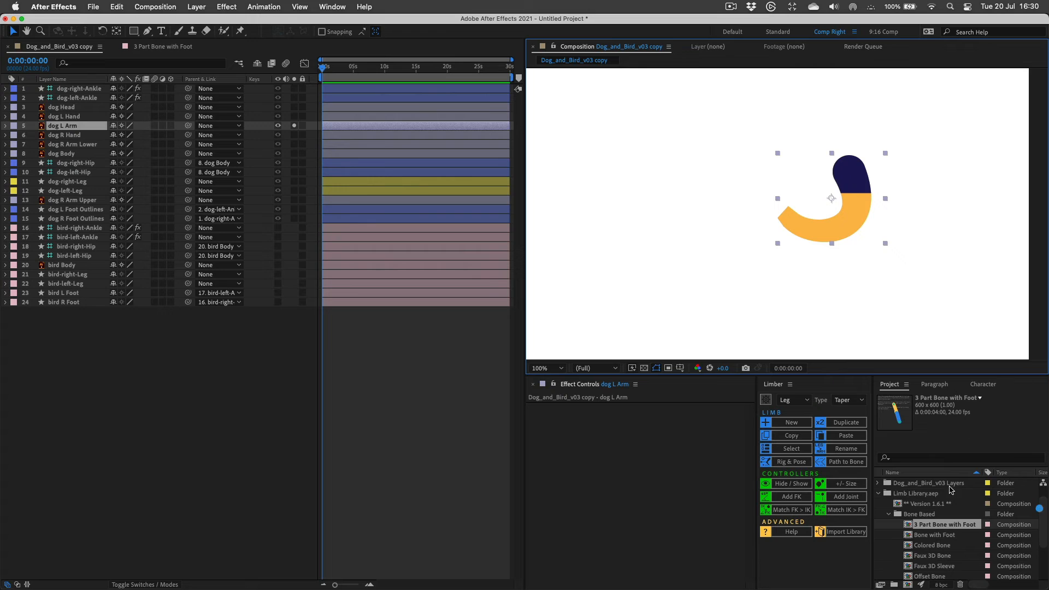
{"action": "left_click", "coordinate": [924, 493]}
{"action": "left_click_drag", "start_coordinate": [1045, 513], "coordinate": [1041, 537]}
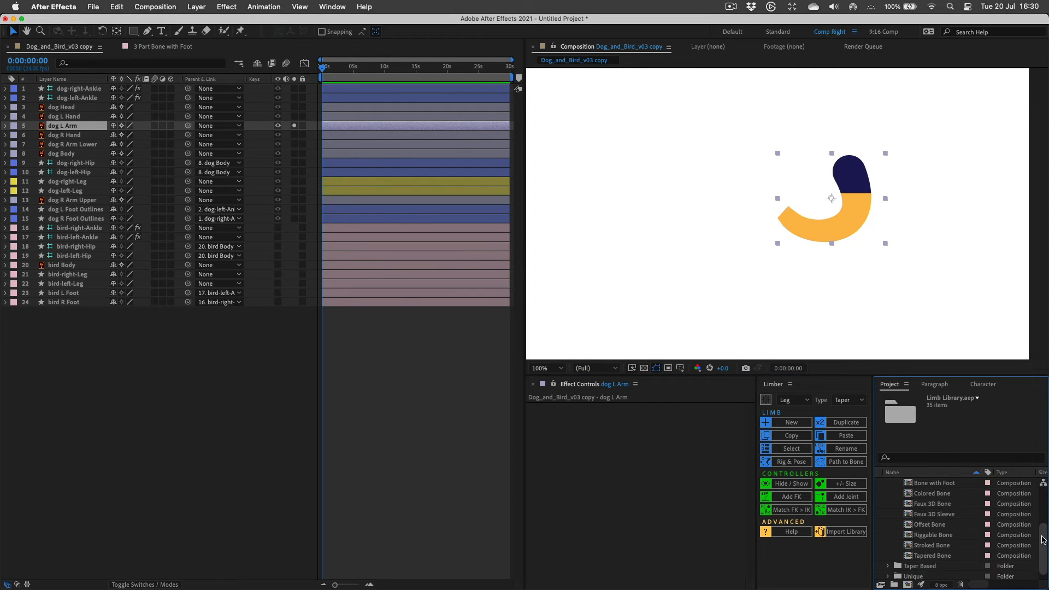
{"action": "double_click", "coordinate": [926, 556]}
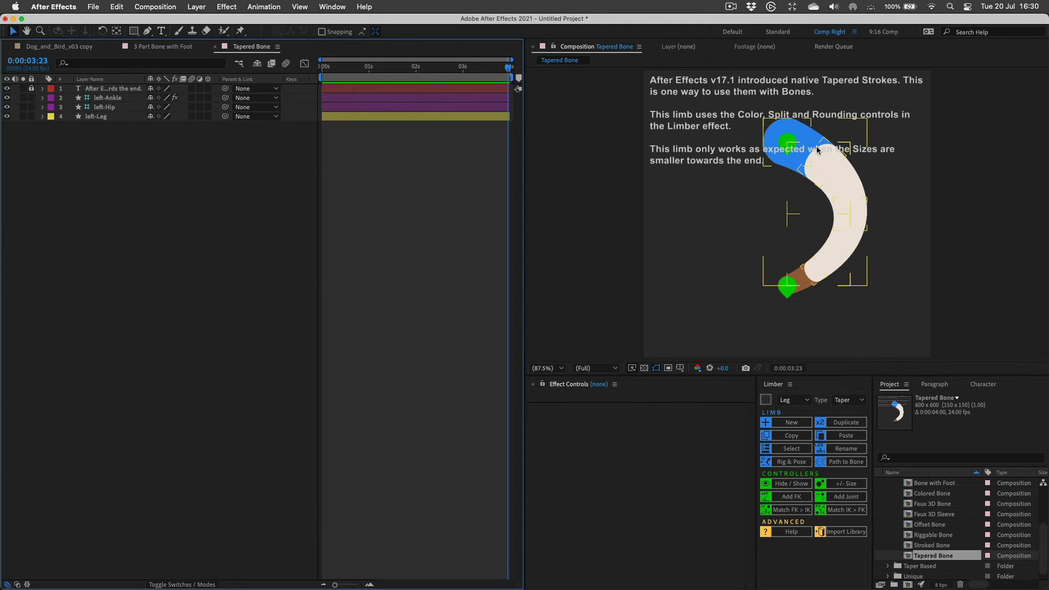
{"action": "left_click", "coordinate": [107, 98]}
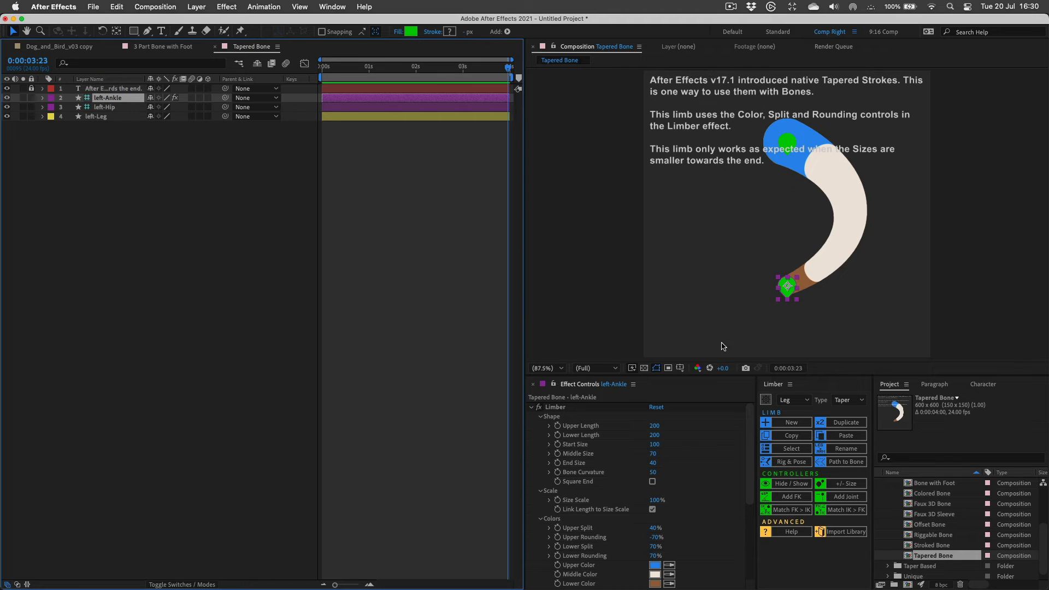
{"action": "left_click_drag", "start_coordinate": [749, 435], "coordinate": [751, 461]}
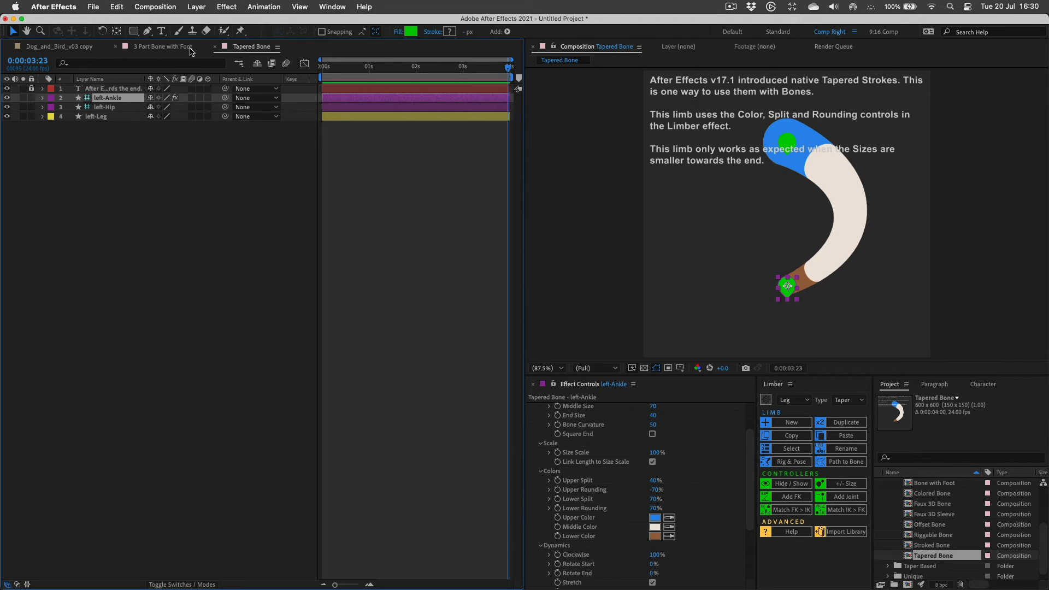
Copy the dog L Arm layer from the Dog_and_Bird_v03 copy composition, paste it into Tapered Bone, and unsolo the pasted layer.
{"action": "left_click", "coordinate": [164, 47]}
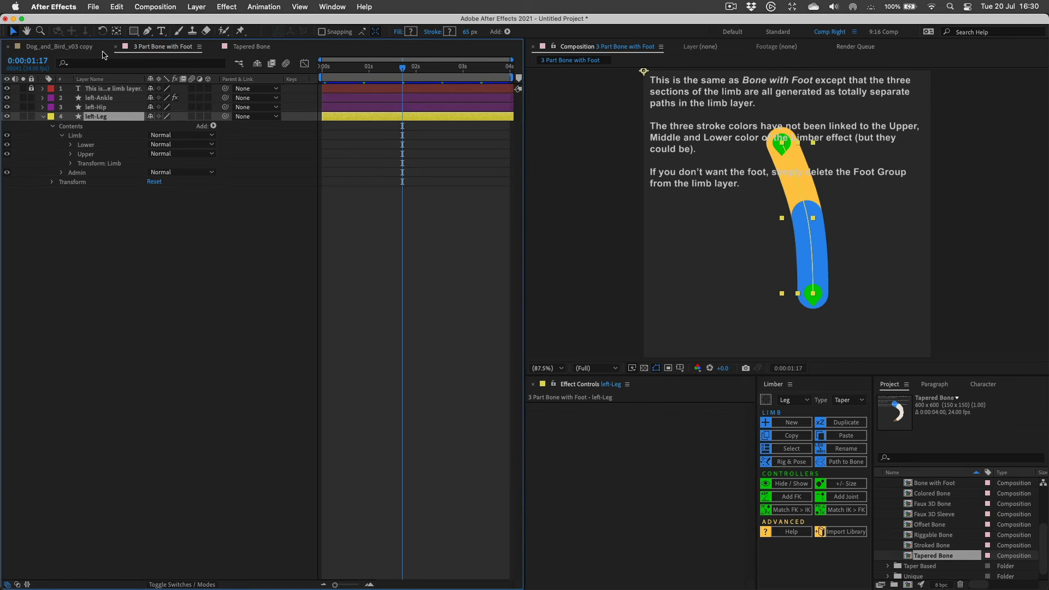
{"action": "left_click", "coordinate": [76, 47]}
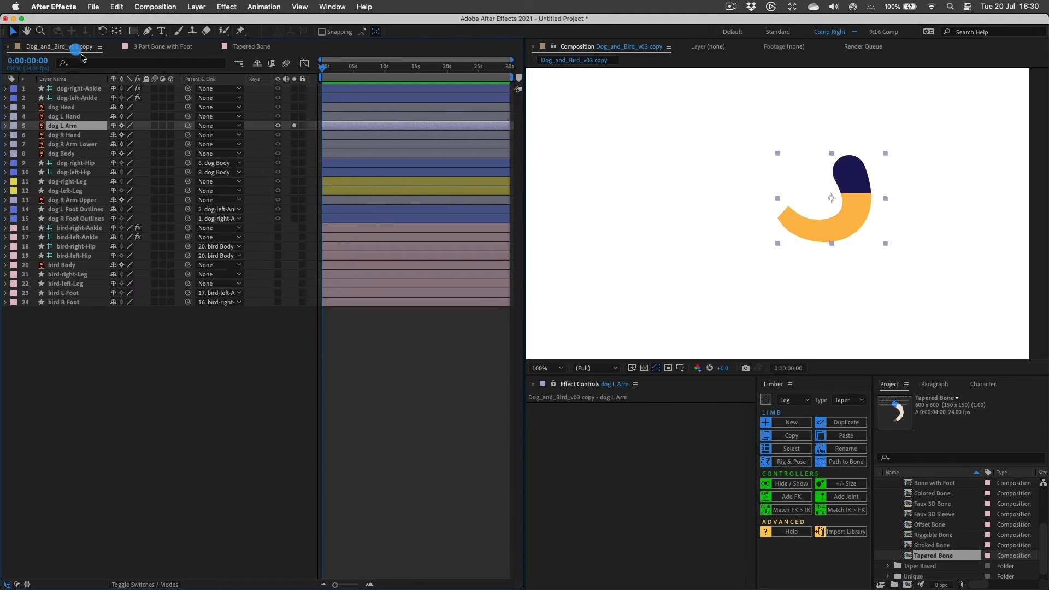
{"action": "left_click", "coordinate": [59, 128]}
{"action": "key", "text": "super+c"}
{"action": "left_click", "coordinate": [246, 48]}
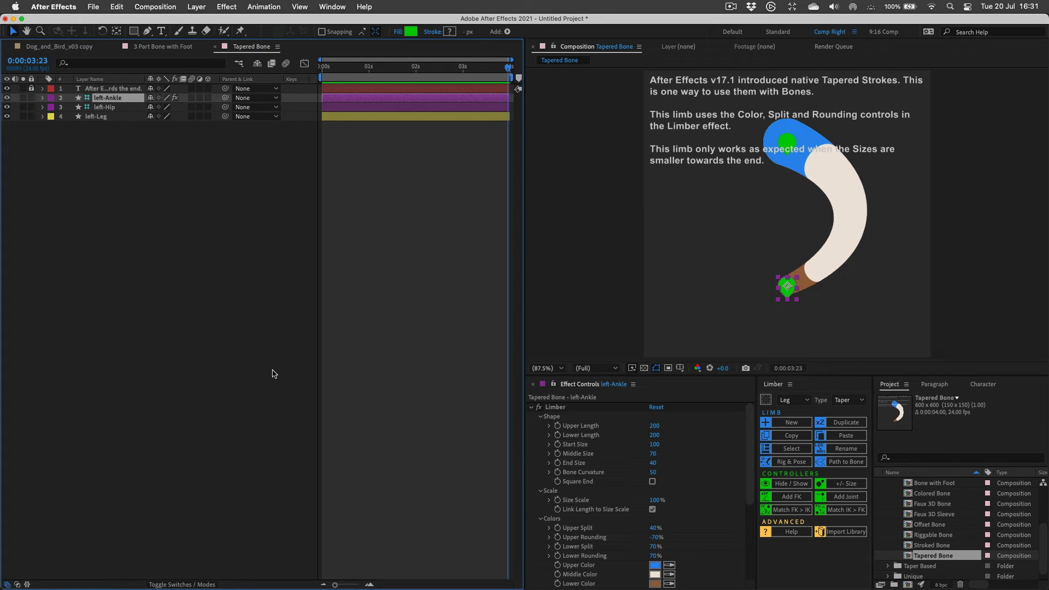
{"action": "key", "text": "super+v"}
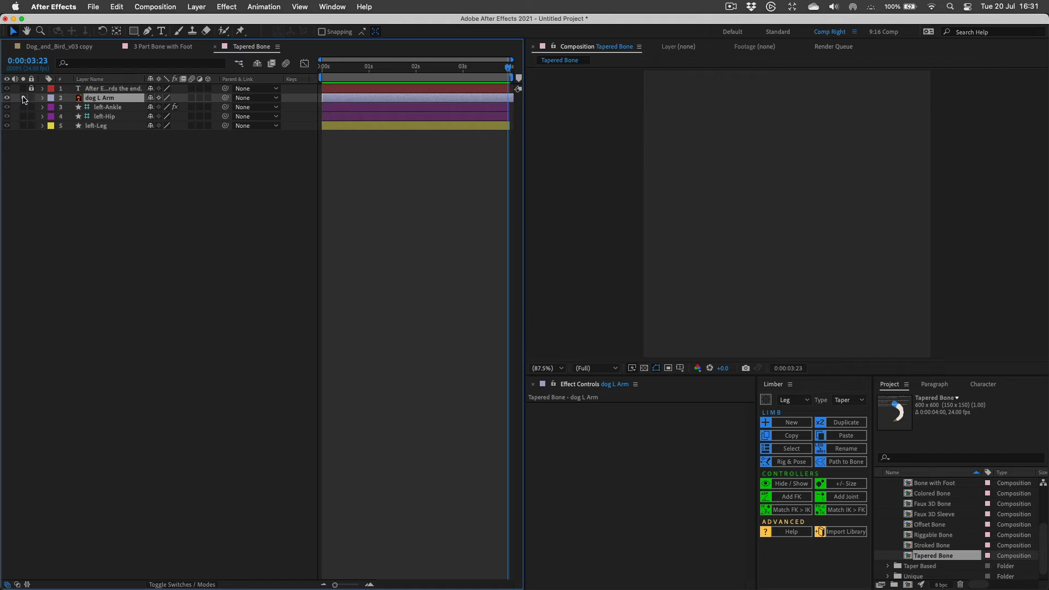
{"action": "key", "text": "comma"}
{"action": "key", "text": "comma"}
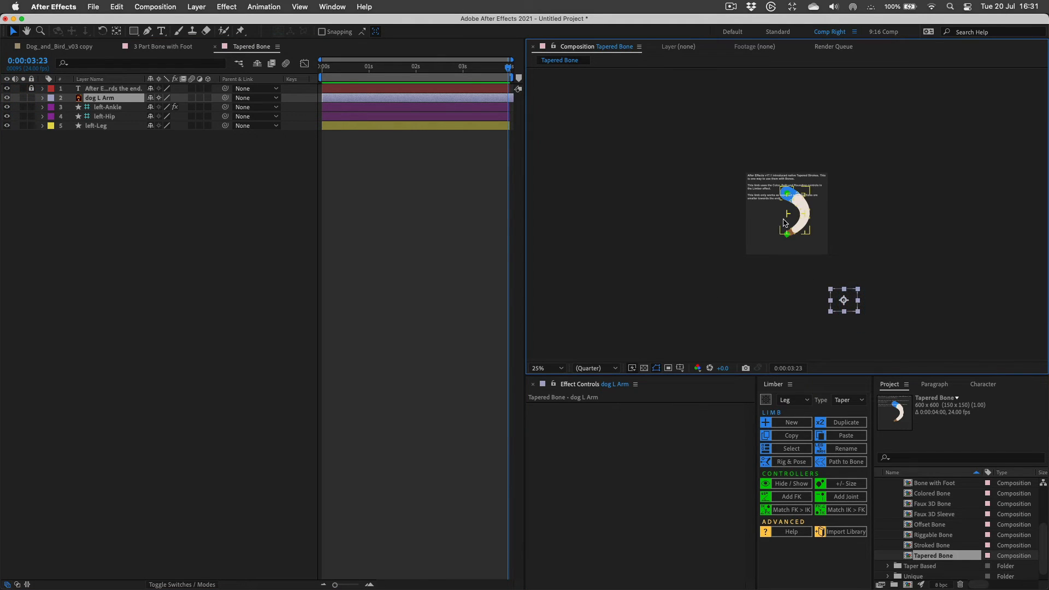
Move the dog L Arm artwork into the frame, just beside the Tapered Bone limb.
{"action": "left_click_drag", "start_coordinate": [856, 310], "coordinate": [798, 229]}
{"action": "key", "text": "period"}
{"action": "key", "text": "period"}
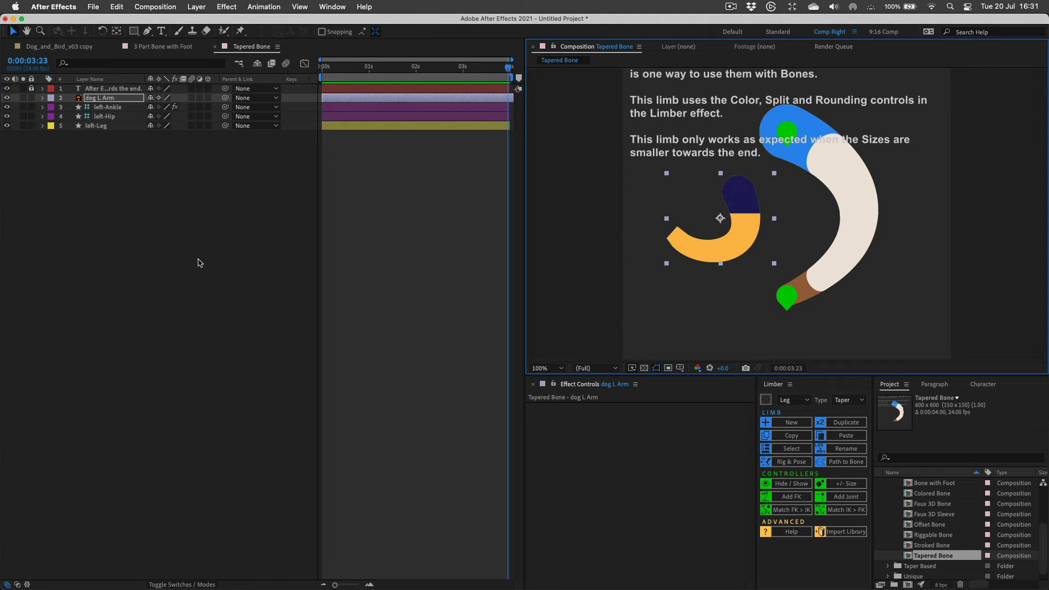
Place the left-Ankle controller at the hand end of the dog arm artwork and the left-Hip controller at its shoulder end.
{"action": "left_click", "coordinate": [110, 108]}
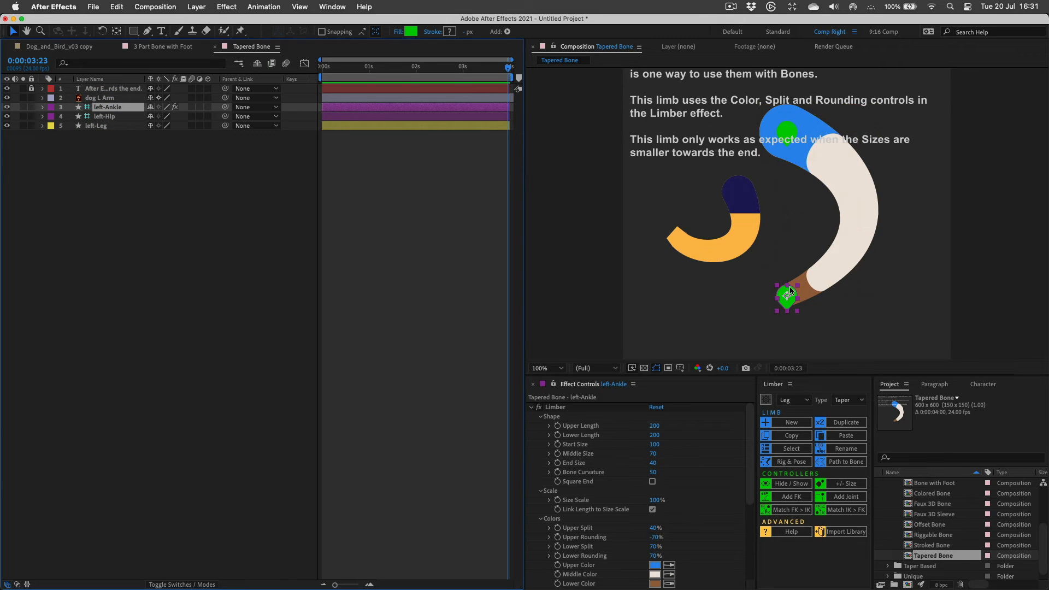
{"action": "left_click_drag", "start_coordinate": [789, 300], "coordinate": [703, 262]}
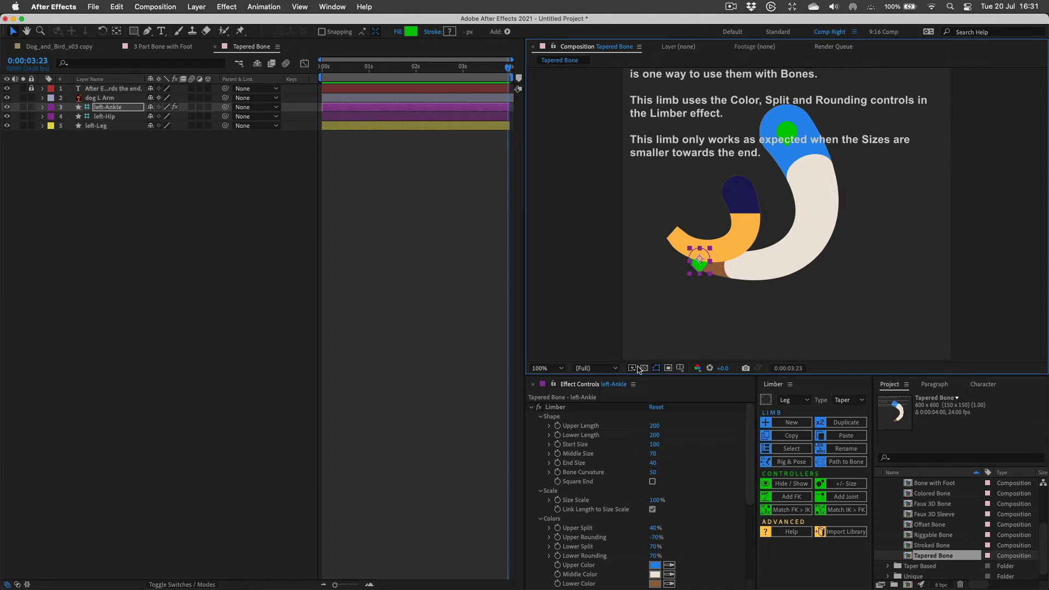
{"action": "left_click", "coordinate": [638, 371]}
{"action": "left_click", "coordinate": [659, 377]}
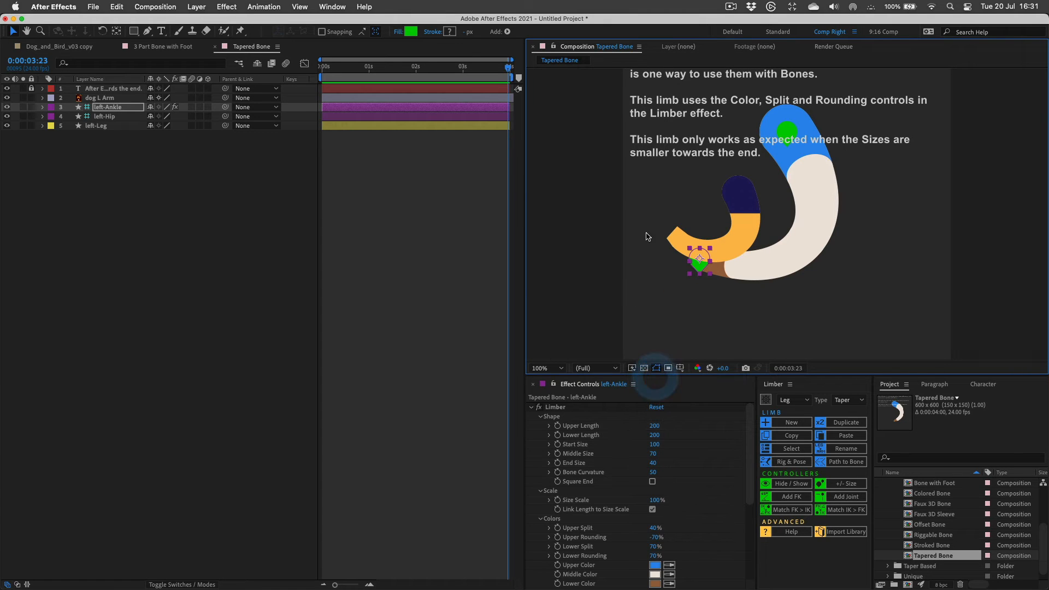
{"action": "left_click_drag", "start_coordinate": [700, 259], "coordinate": [677, 236]}
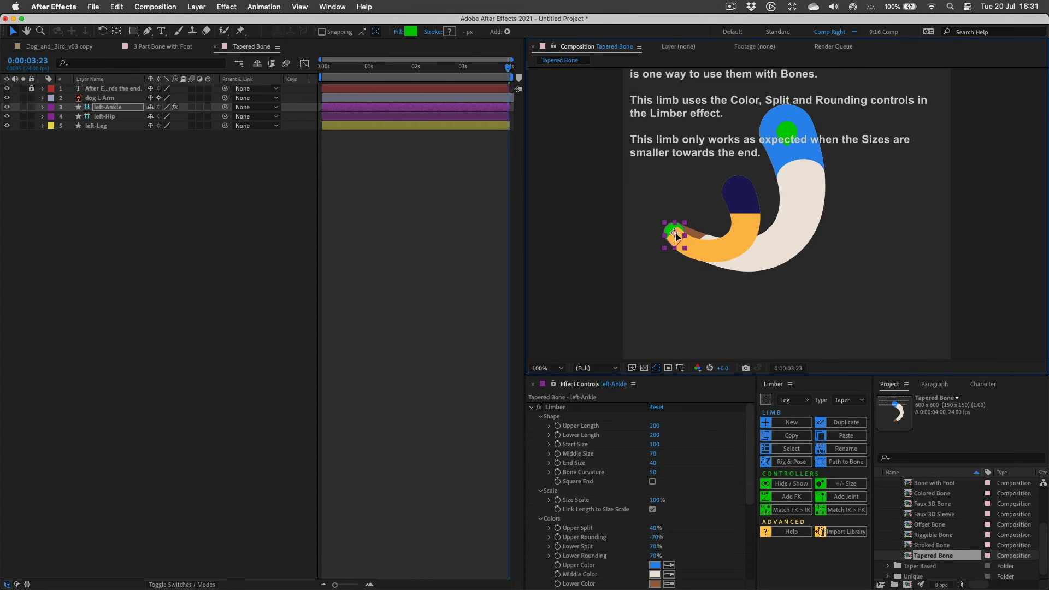
{"action": "left_click", "coordinate": [784, 164]}
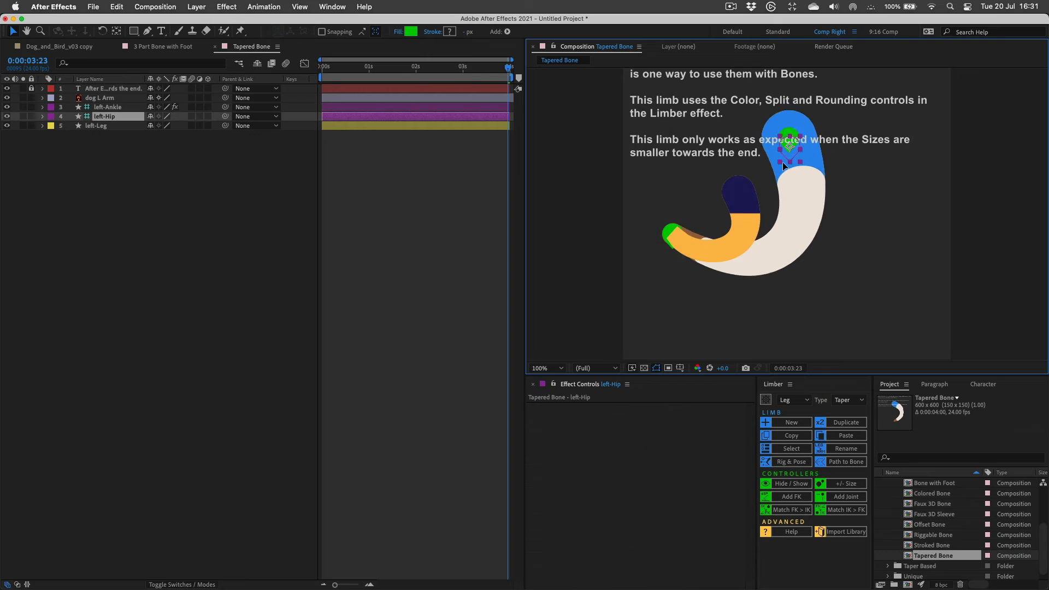
{"action": "left_click_drag", "start_coordinate": [784, 166], "coordinate": [738, 191]}
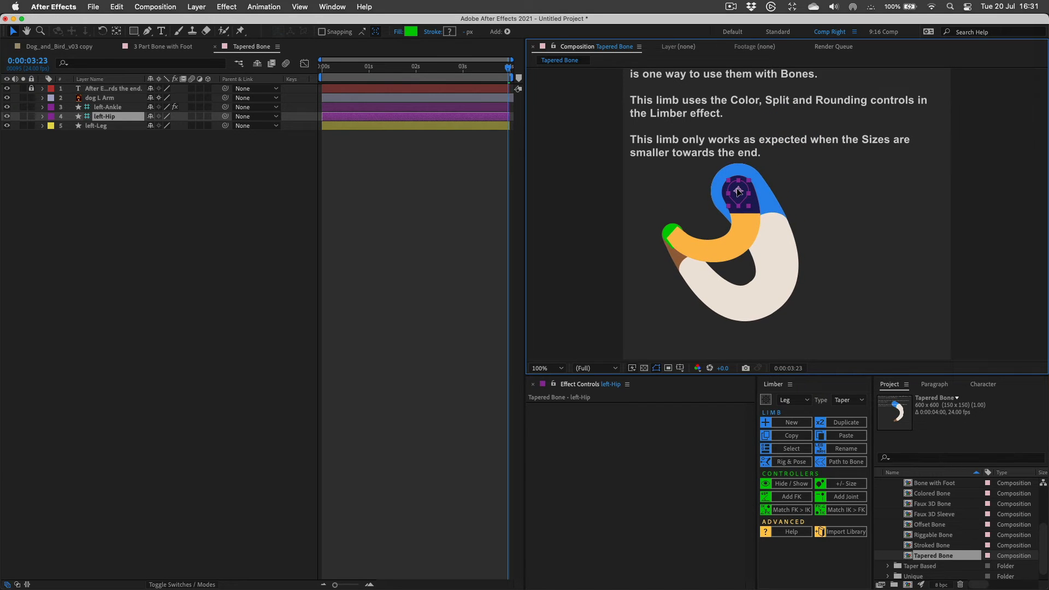
Shorten the left-Ankle's Limber limb to an Upper Length of 104 and a Lower Length of 107.
{"action": "left_click", "coordinate": [109, 108]}
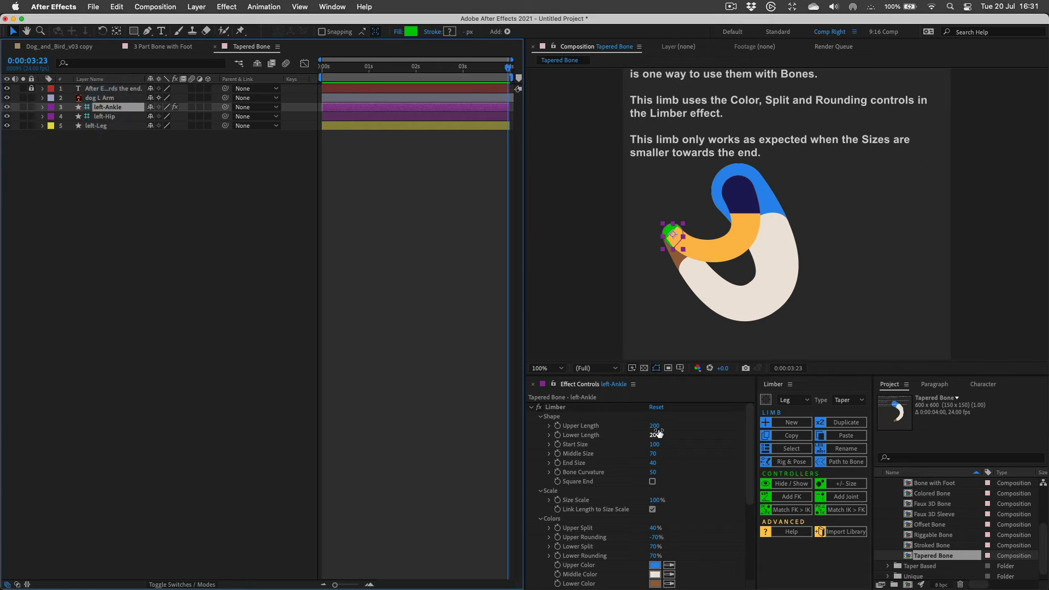
{"action": "left_click_drag", "start_coordinate": [655, 427], "coordinate": [616, 445]}
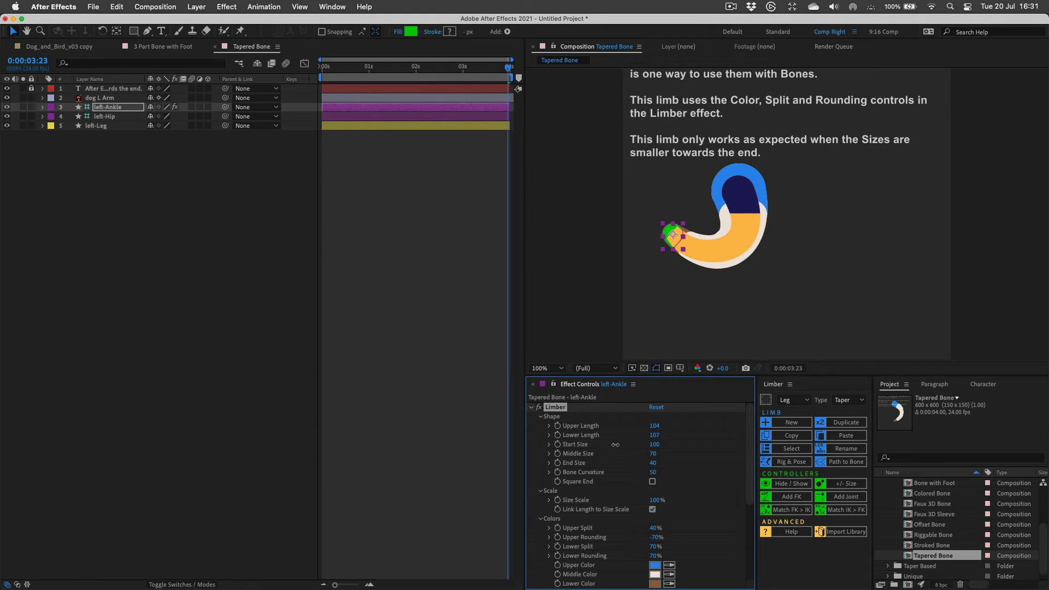
Try a Lower Length of 100 for the limb and undo the change.
{"action": "left_click", "coordinate": [655, 436]}
{"action": "type", "text": "100"}
{"action": "key", "text": "Return"}
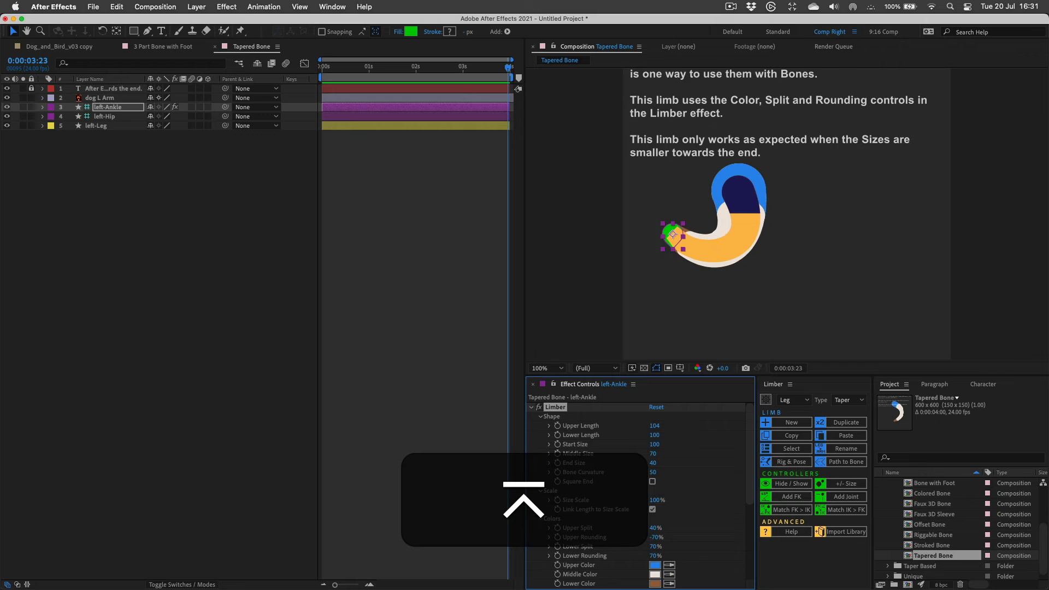
{"action": "key", "text": "super+z"}
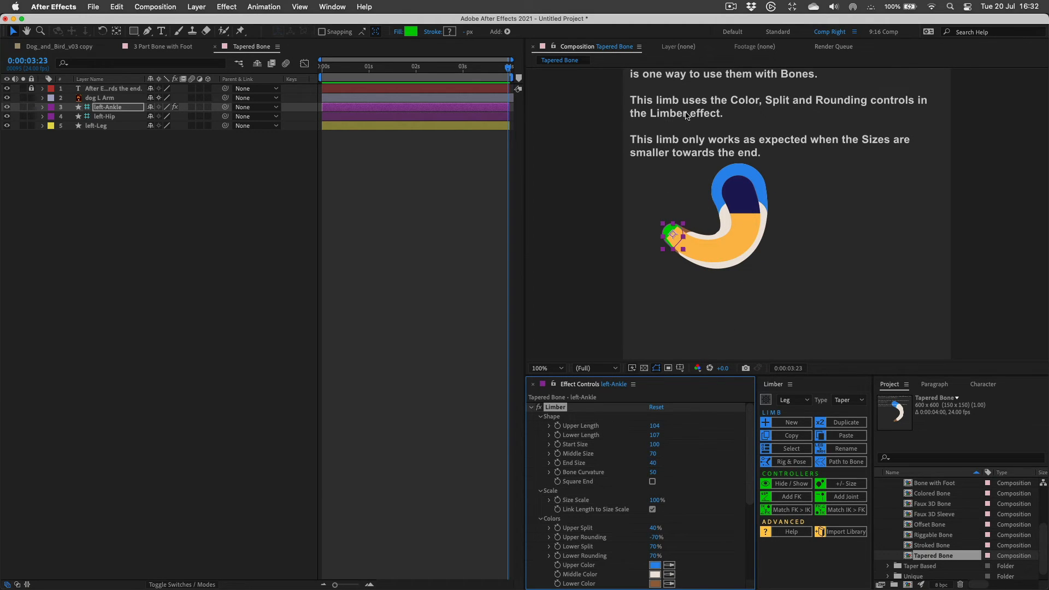
Slim the limb to match the arm artwork with Start Size 66, Middle Size 41 and End Size 27.
{"action": "left_click_drag", "start_coordinate": [687, 115], "coordinate": [688, 151]}
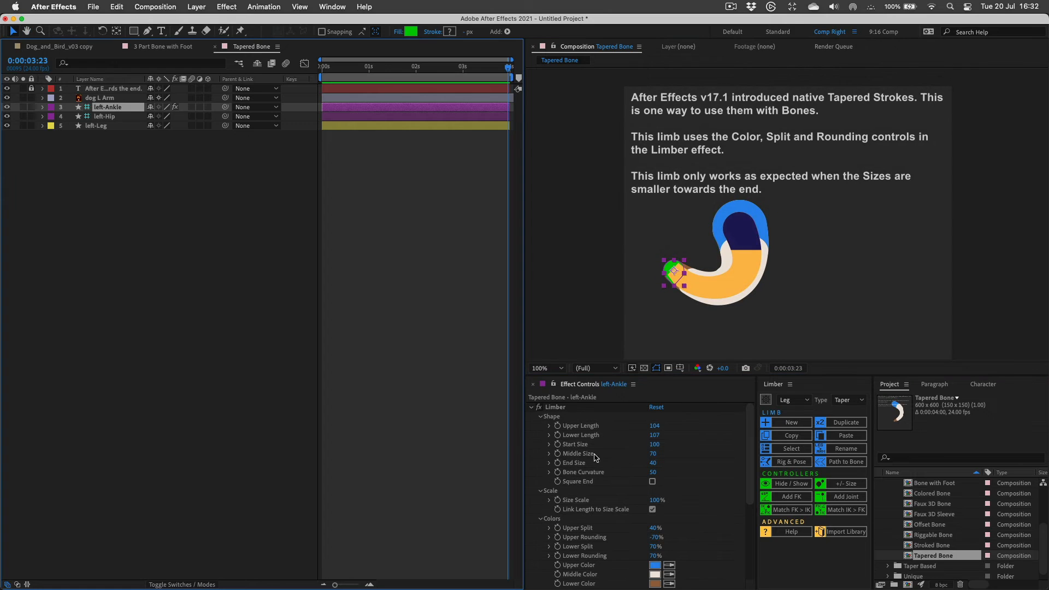
{"action": "mouse_move", "coordinate": [655, 445]}
{"action": "left_mouse_down"}
{"action": "mouse_move", "coordinate": [639, 444]}
{"action": "mouse_move", "coordinate": [640, 457]}
{"action": "left_mouse_up"}
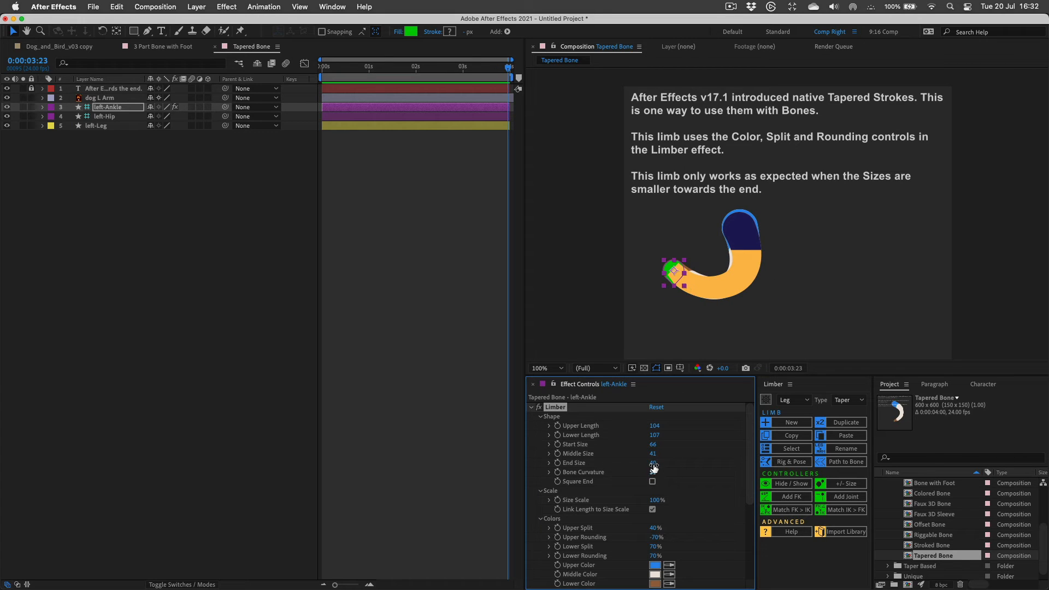
{"action": "left_click", "coordinate": [653, 463]}
{"action": "key", "text": "Down"}
{"action": "key", "text": "Down"}
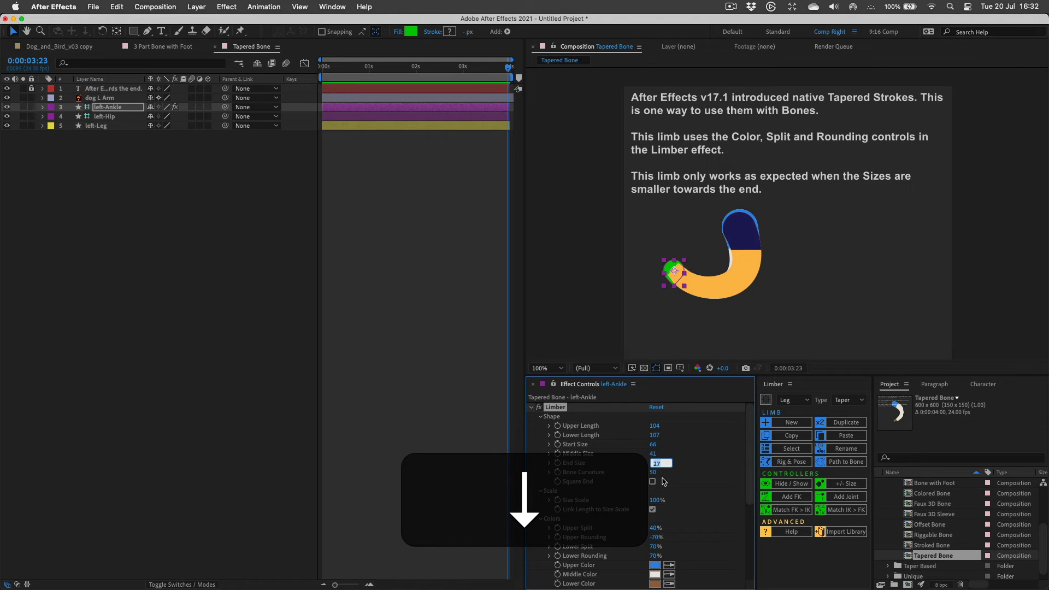
{"action": "left_click", "coordinate": [105, 108]}
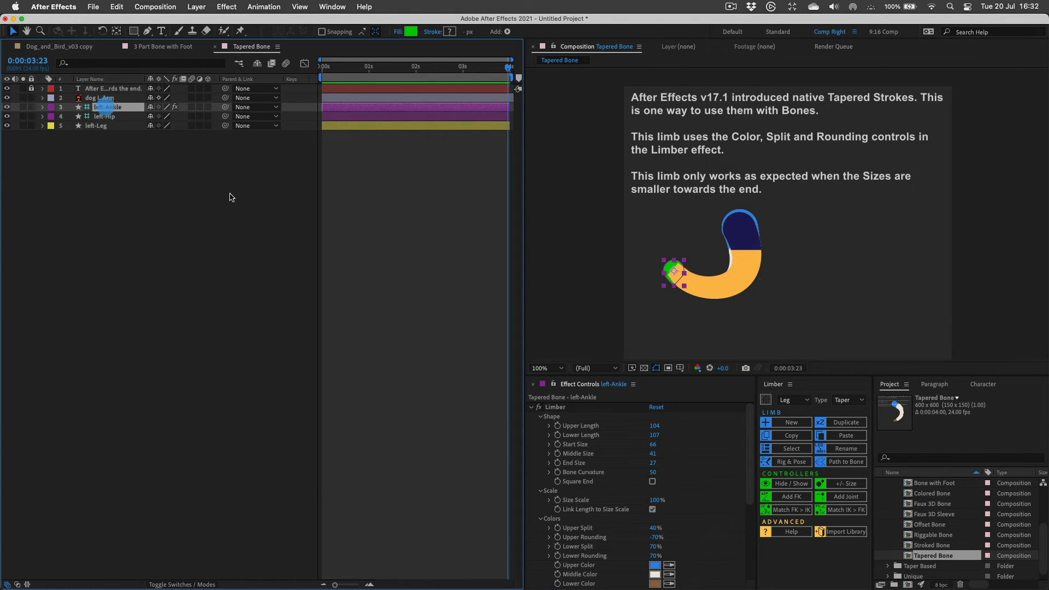
Move the left-Leg layer above its two controllers and set the left-Ankle's End Size to 31.
{"action": "left_click_drag", "start_coordinate": [96, 129], "coordinate": [101, 104]}
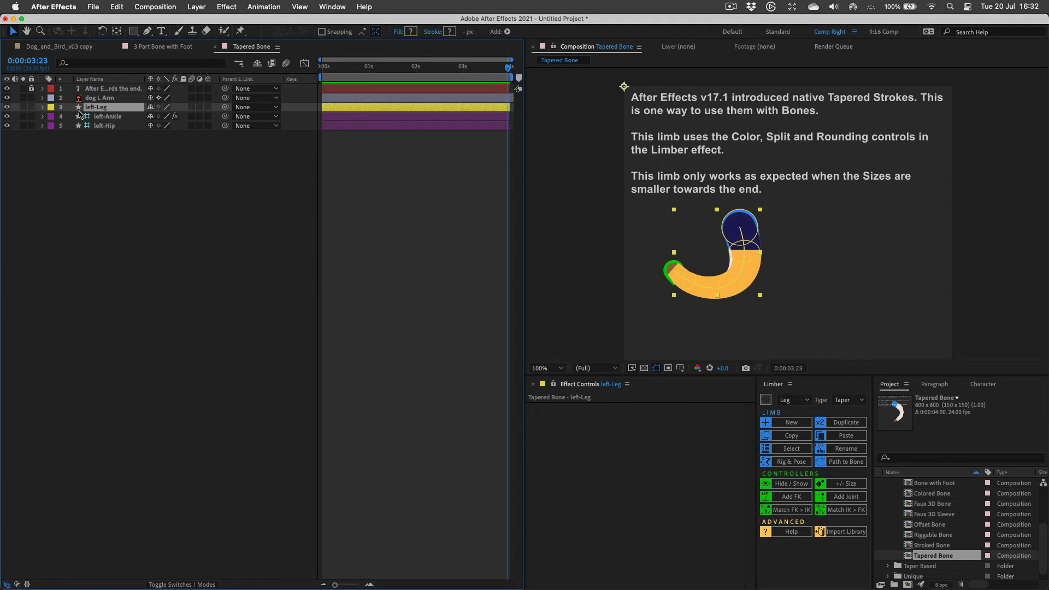
{"action": "left_click", "coordinate": [109, 117]}
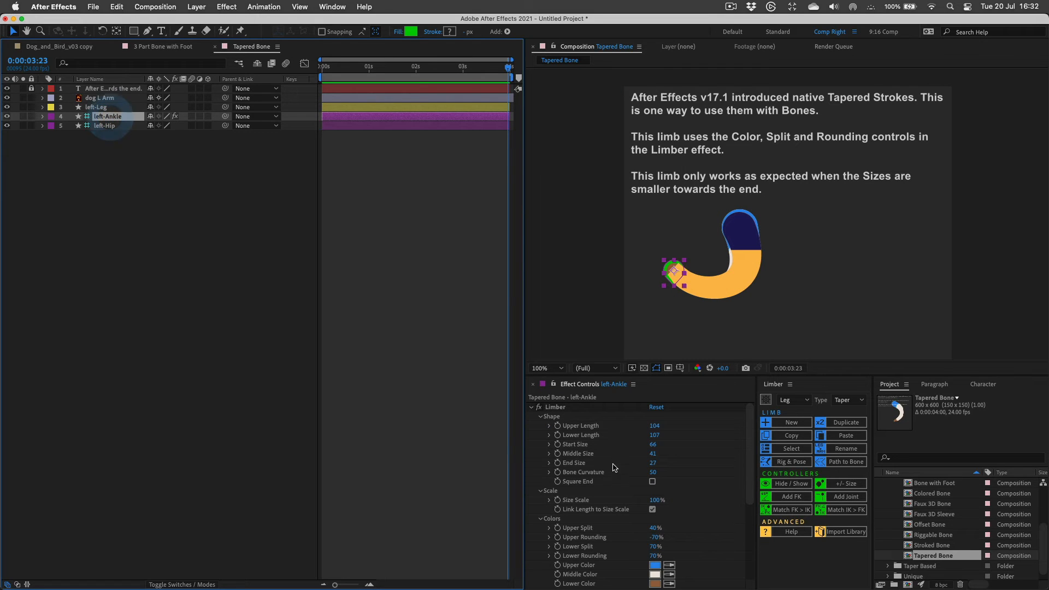
{"action": "left_click", "coordinate": [655, 464]}
{"action": "key", "text": "Up"}
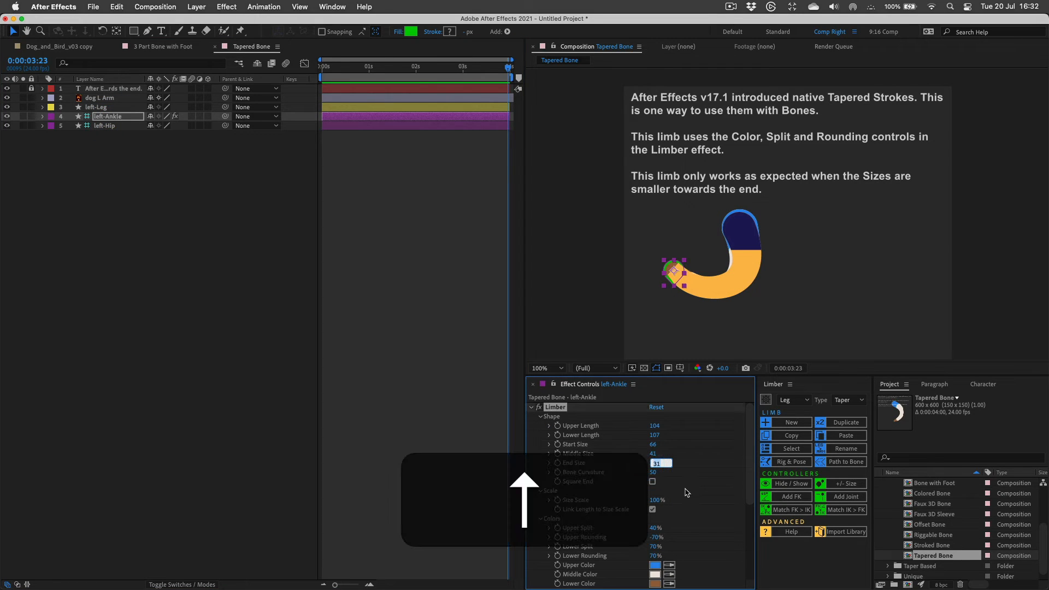
{"action": "key", "text": "Down"}
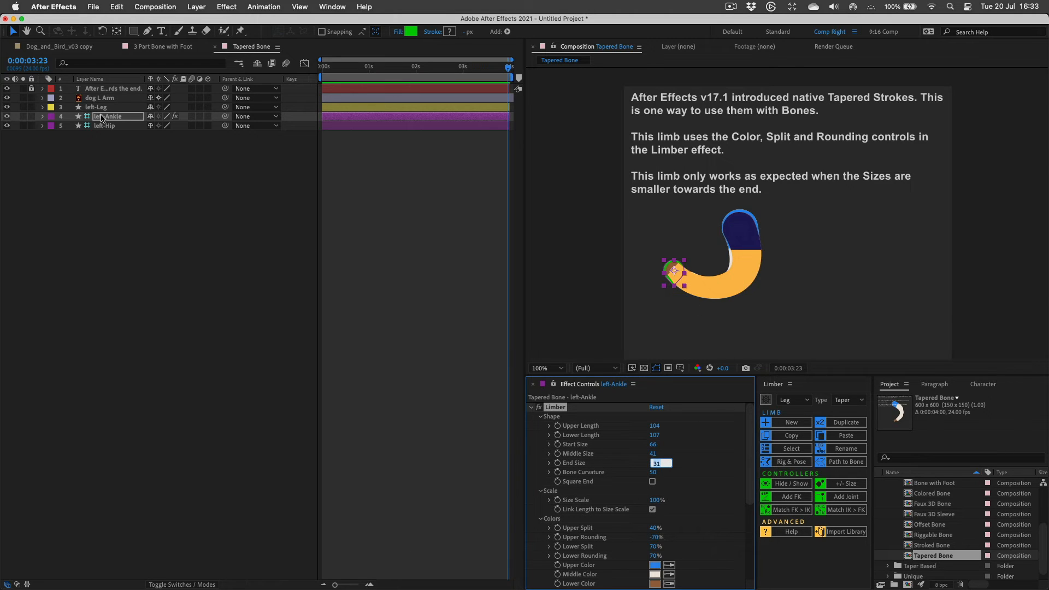
{"action": "left_click", "coordinate": [102, 118]}
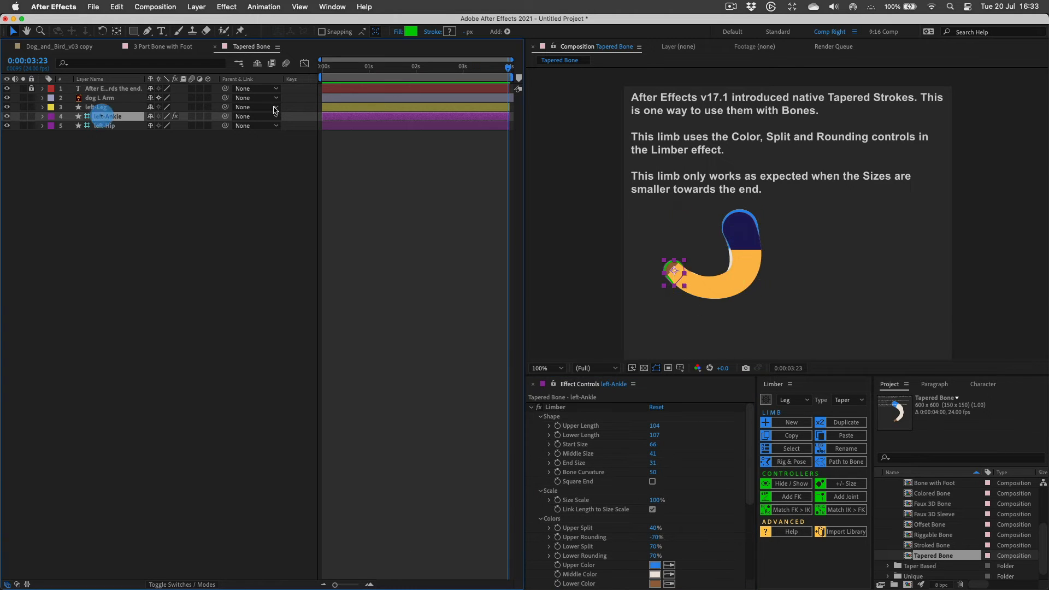
Solo the left-Leg layer to inspect the tapered limb without the artwork, and unsolo it.
{"action": "left_click", "coordinate": [23, 107]}
{"action": "left_click", "coordinate": [23, 107]}
{"action": "left_click", "coordinate": [23, 108]}
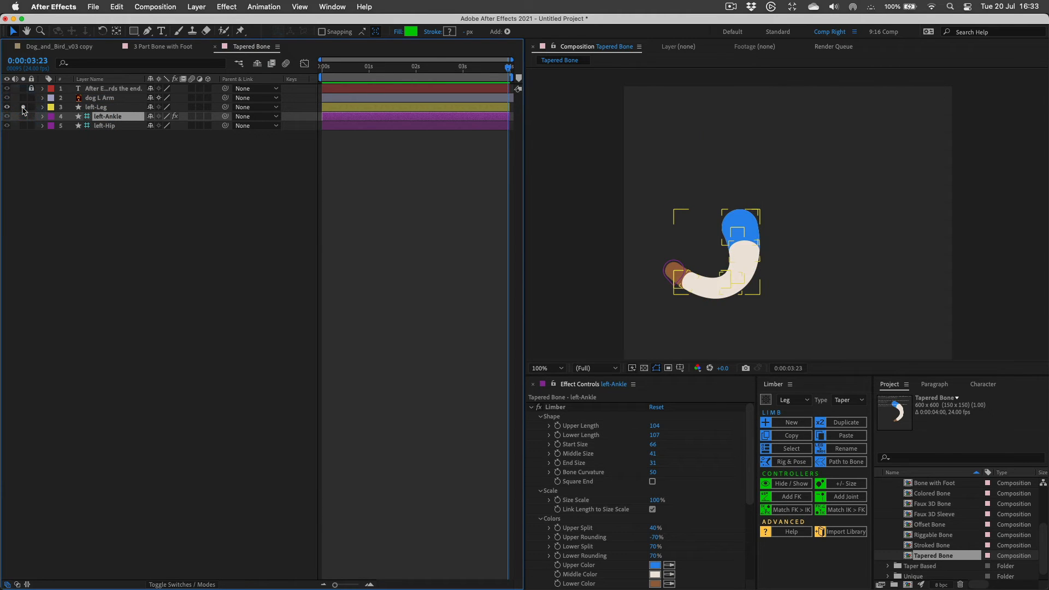
{"action": "left_click", "coordinate": [24, 108]}
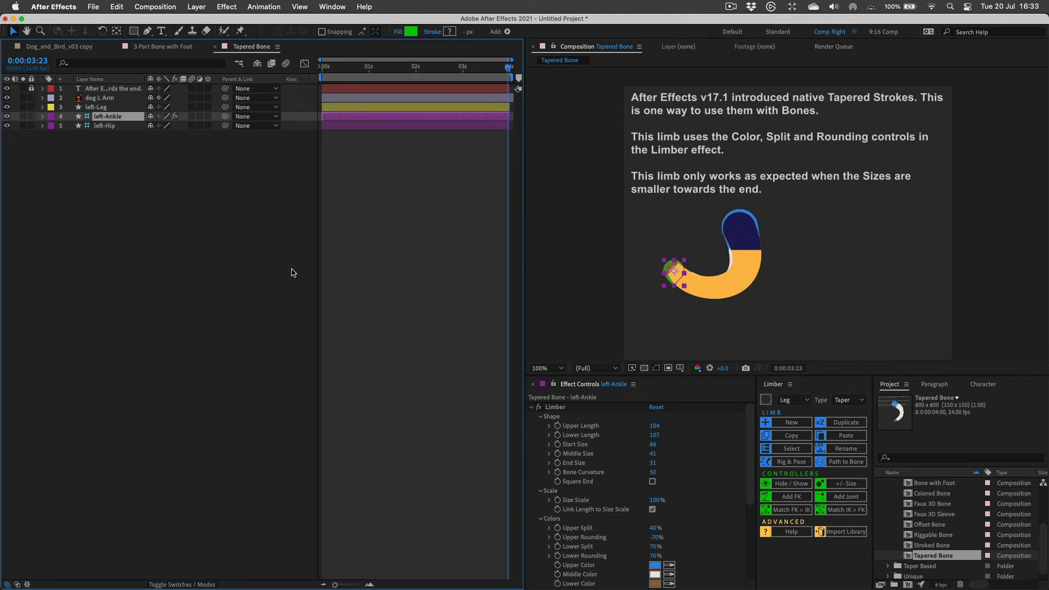
Sample the artwork's navy for the limb's Upper Color and its orange for the Middle Color and Lower Color.
{"action": "scroll", "coordinate": [746, 472], "scroll_direction": "down", "scroll_amount": 3}
{"action": "left_click", "coordinate": [753, 468]}
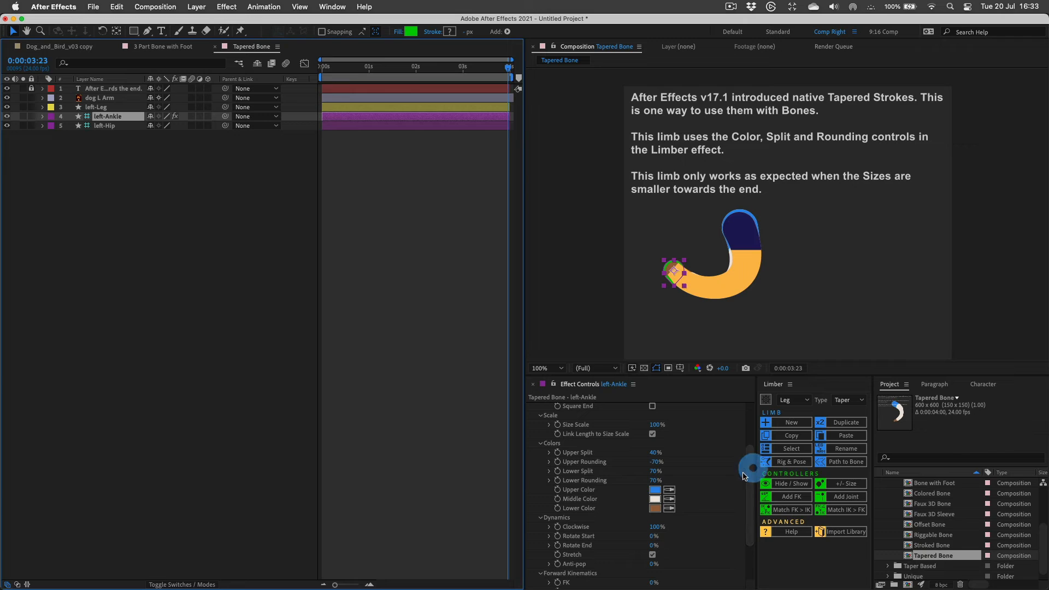
{"action": "left_click", "coordinate": [670, 491]}
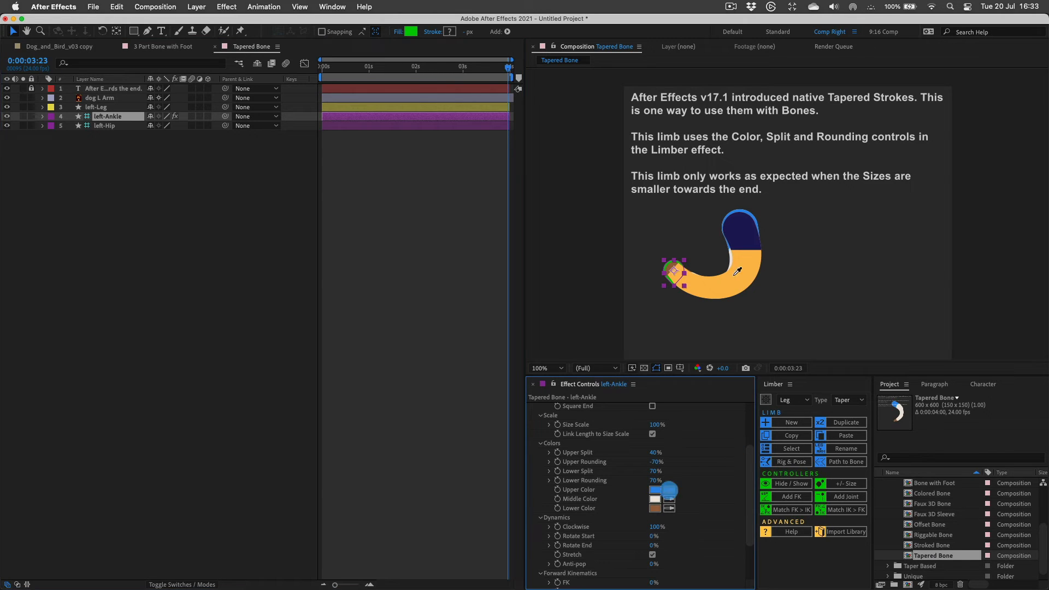
{"action": "left_click", "coordinate": [744, 230]}
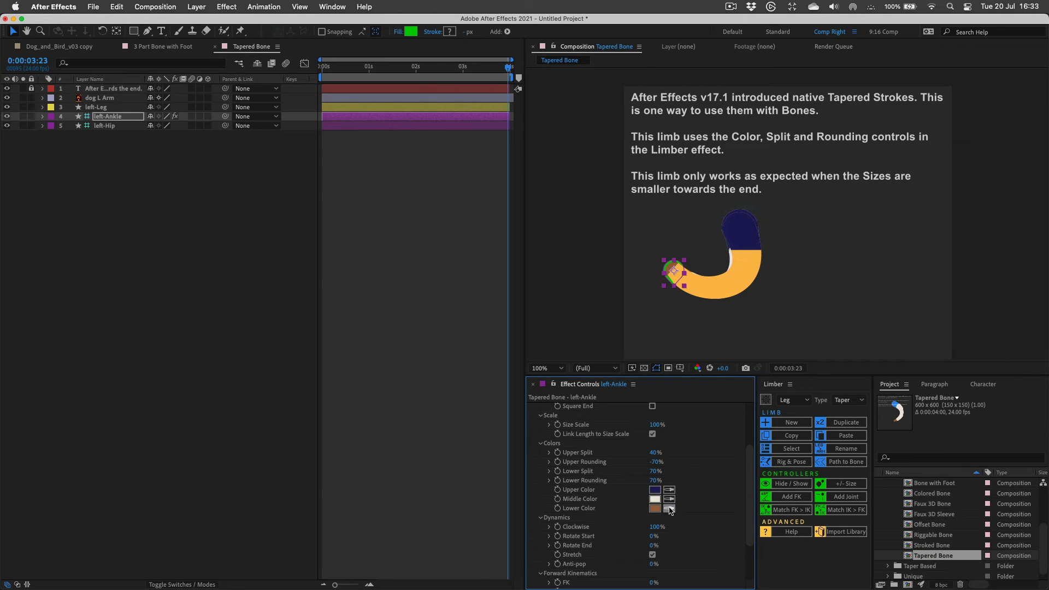
{"action": "left_click", "coordinate": [670, 499]}
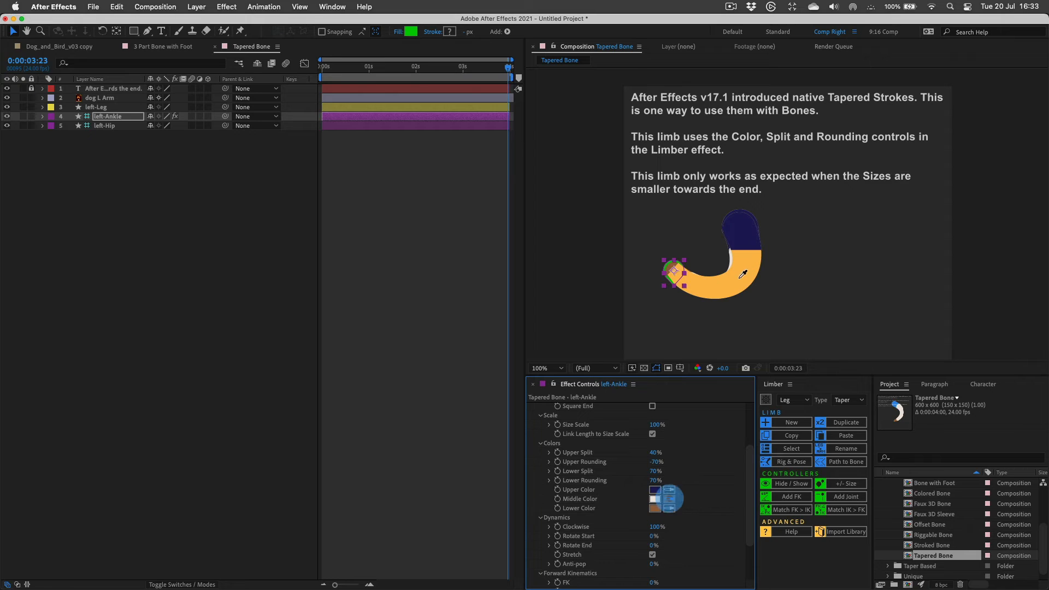
{"action": "left_click", "coordinate": [742, 275]}
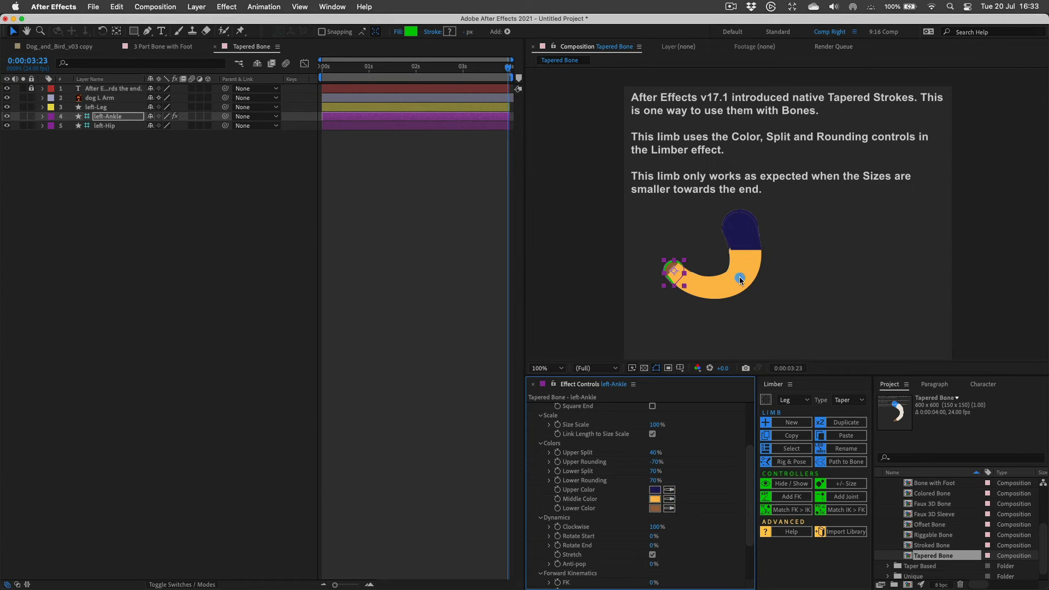
{"action": "left_click", "coordinate": [669, 508]}
{"action": "left_click", "coordinate": [740, 275]}
Set Upper Rounding, Lower Rounding and Lower Split to 0% and Upper Split to 37% for the limb.
{"action": "left_click", "coordinate": [655, 462]}
{"action": "type", "text": "0"}
{"action": "key", "text": "Tab"}
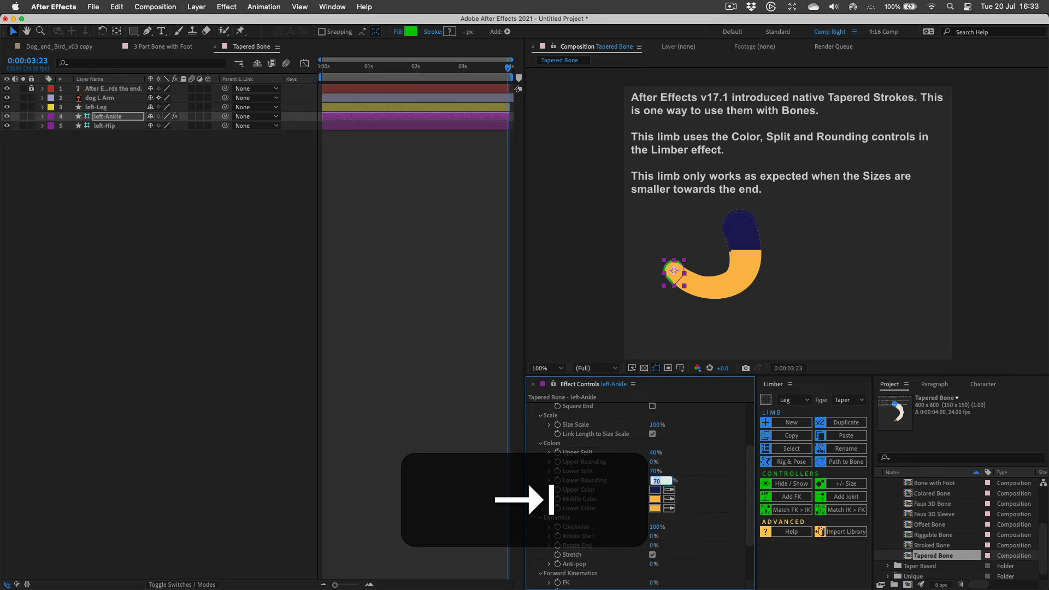
{"action": "type", "text": "0"}
{"action": "key", "text": "Return"}
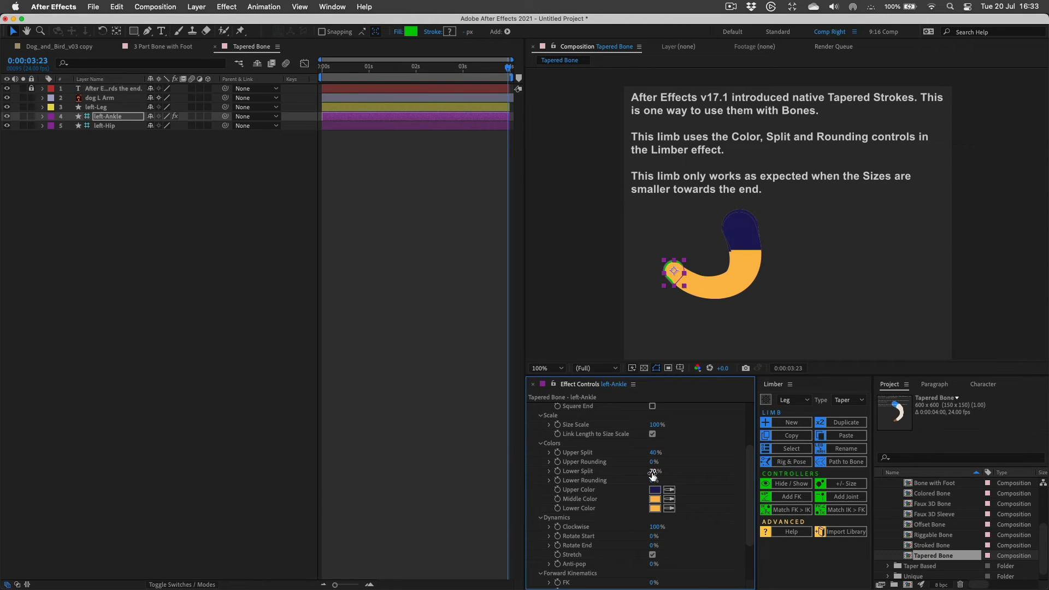
{"action": "left_click_drag", "start_coordinate": [654, 476], "coordinate": [656, 474]}
{"action": "left_click", "coordinate": [475, 478]}
{"action": "left_click_drag", "start_coordinate": [654, 453], "coordinate": [654, 453]}
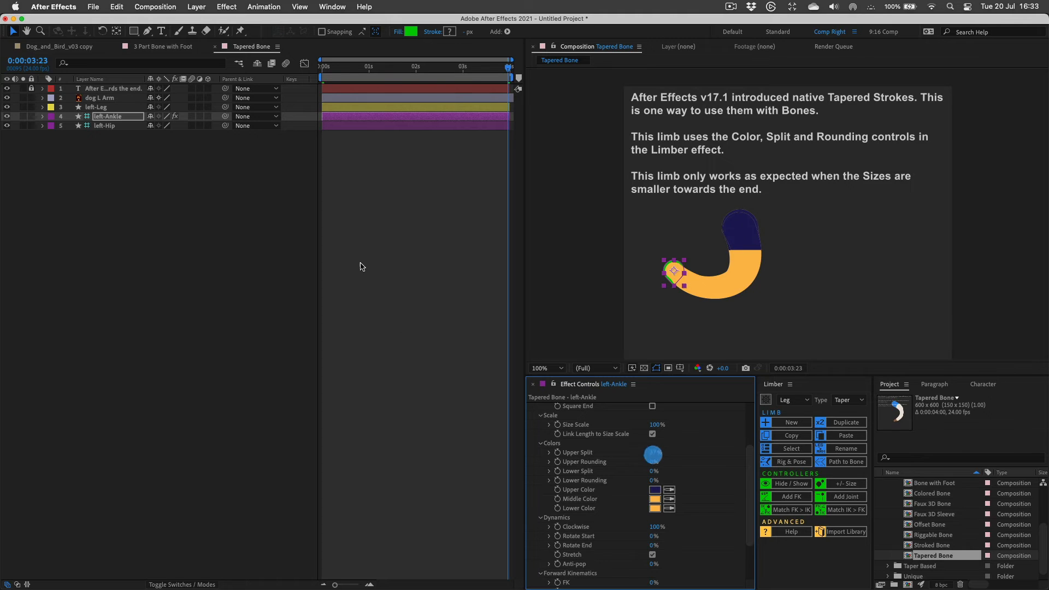
Isolate the left-Leg layer to compare the recolored limb with the arm artwork, and turn its solo off again.
{"action": "left_click", "coordinate": [23, 117]}
{"action": "left_click", "coordinate": [23, 117]}
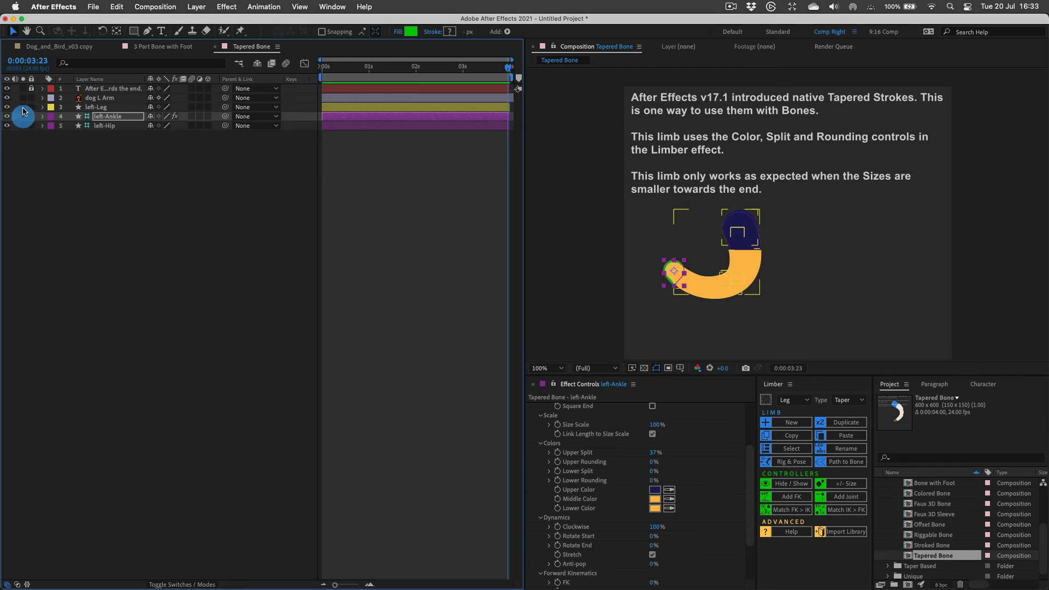
{"action": "left_click", "coordinate": [23, 107]}
{"action": "left_click", "coordinate": [23, 108]}
{"action": "left_click", "coordinate": [24, 108]}
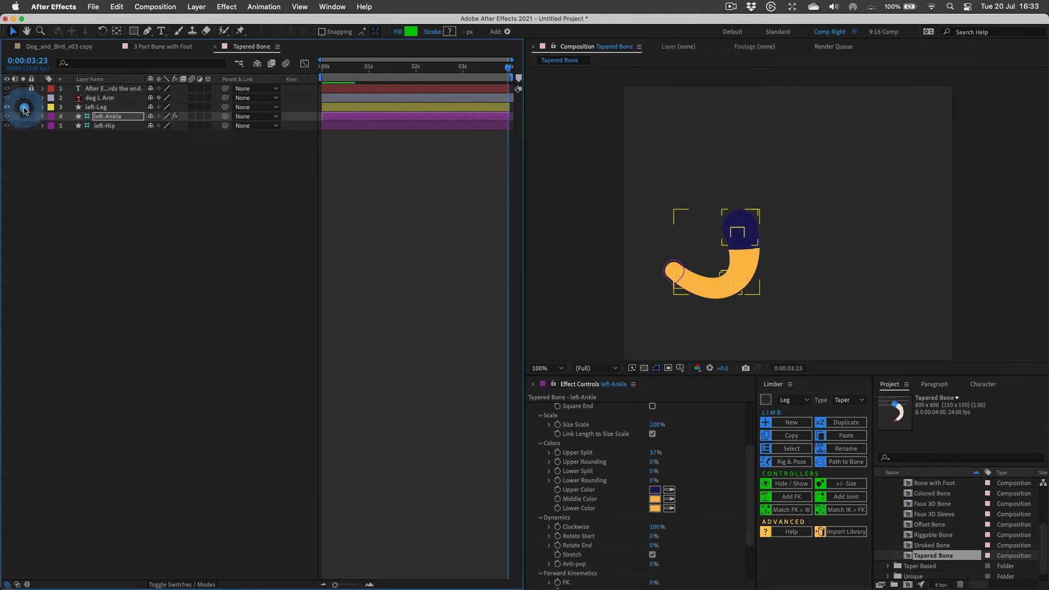
{"action": "left_click", "coordinate": [24, 108]}
{"action": "left_click", "coordinate": [105, 106]}
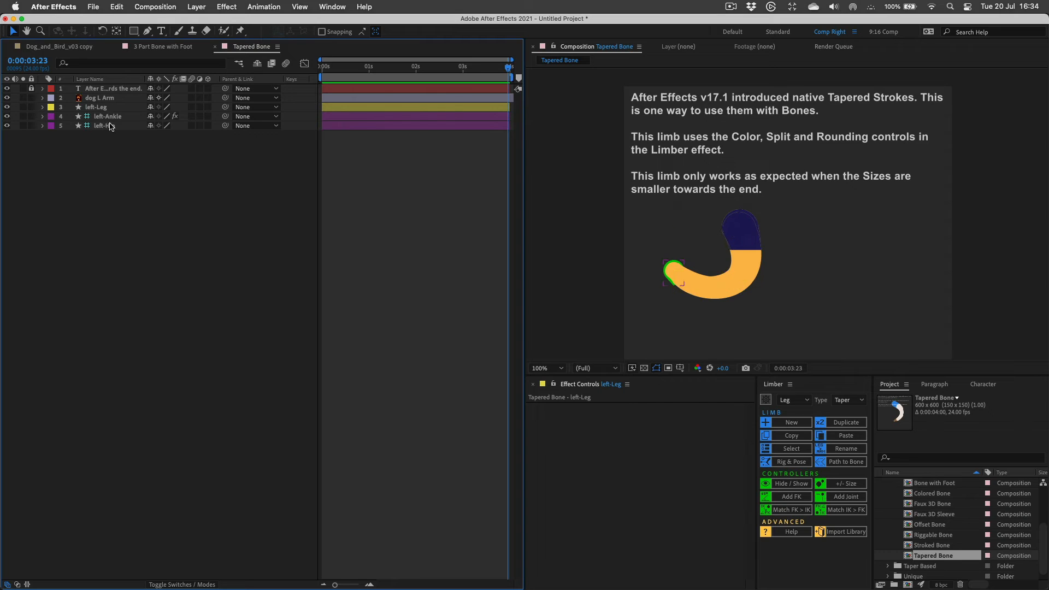
{"action": "left_click", "coordinate": [101, 114]}
{"action": "left_click", "coordinate": [96, 107]}
{"action": "left_click", "coordinate": [98, 108]}
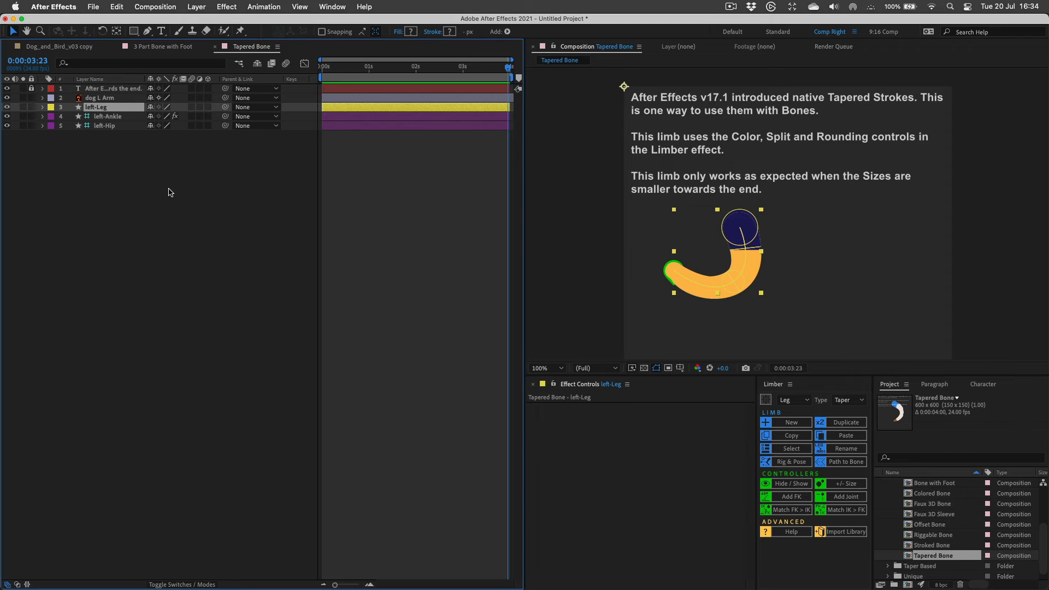
{"action": "left_click", "coordinate": [107, 126], "text": "shift"}
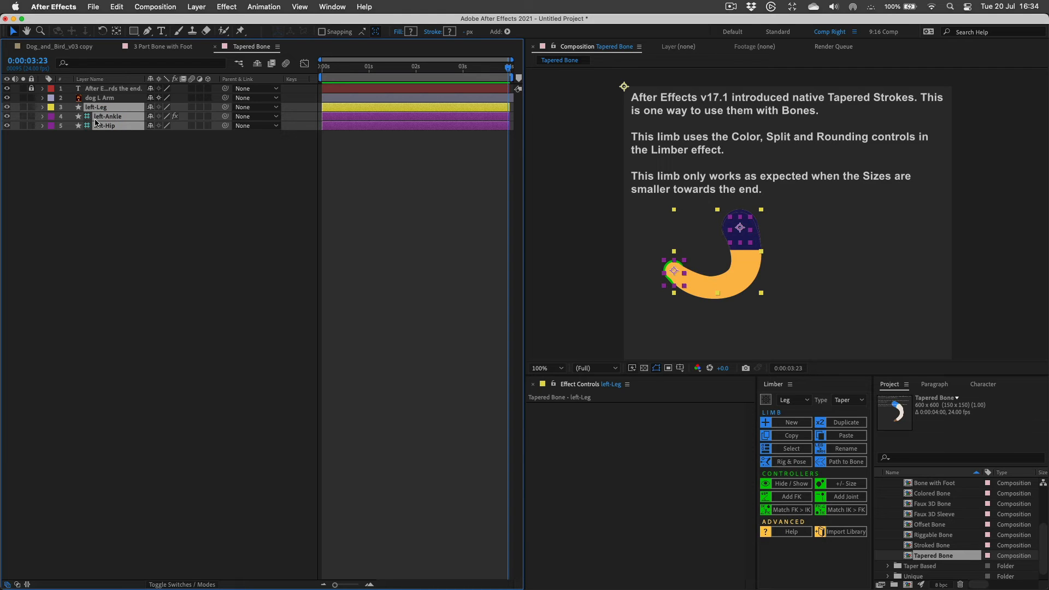
{"action": "left_click", "coordinate": [89, 147]}
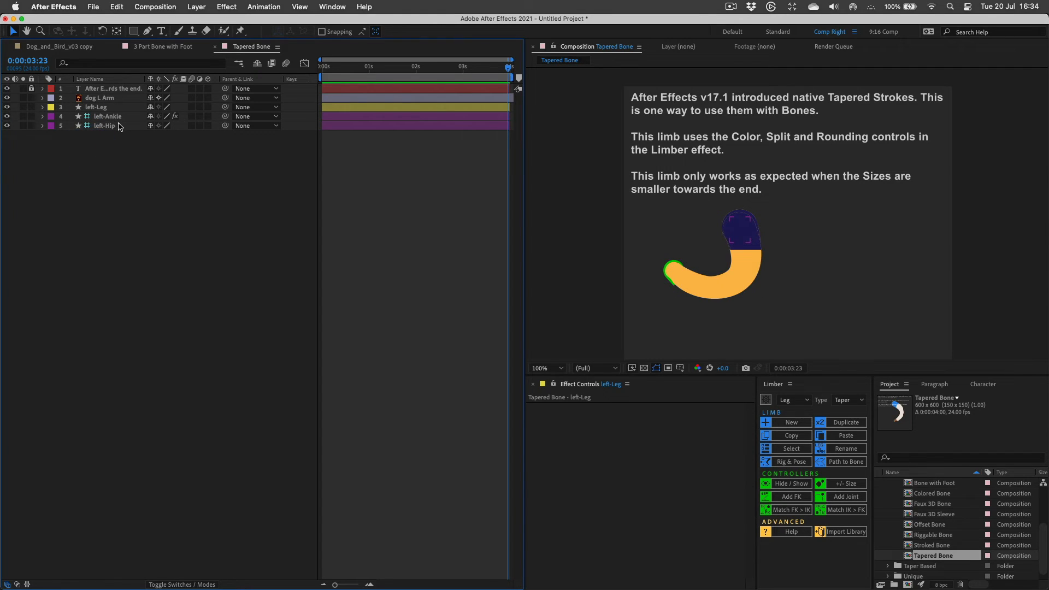
Parent the left-Ankle and left-Hip controllers to the dog L Arm layer.
{"action": "left_click", "coordinate": [109, 117]}
{"action": "left_click", "coordinate": [105, 127], "text": "shift"}
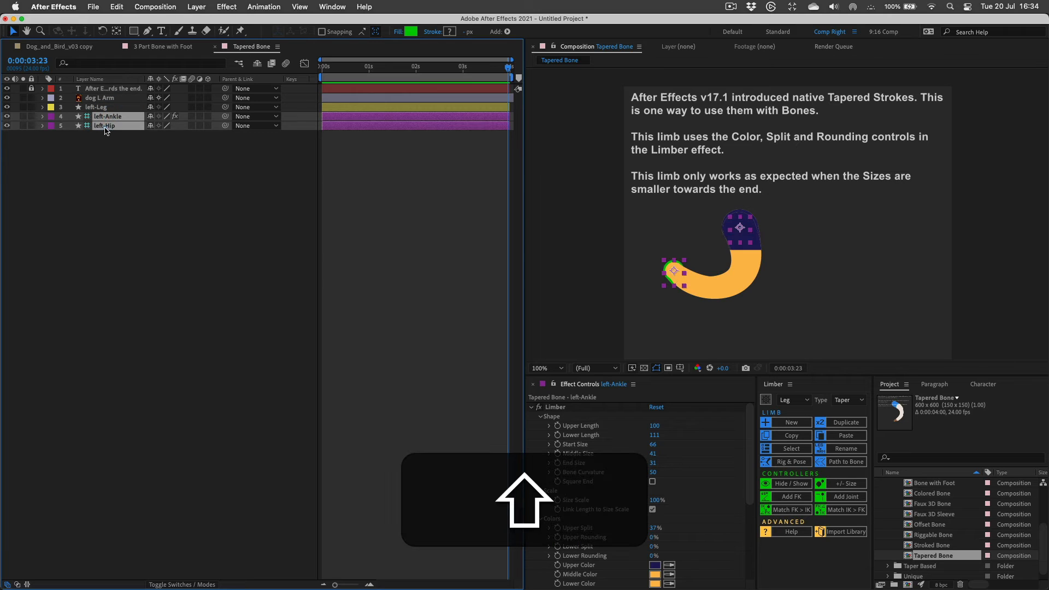
{"action": "left_click_drag", "start_coordinate": [224, 117], "coordinate": [98, 103]}
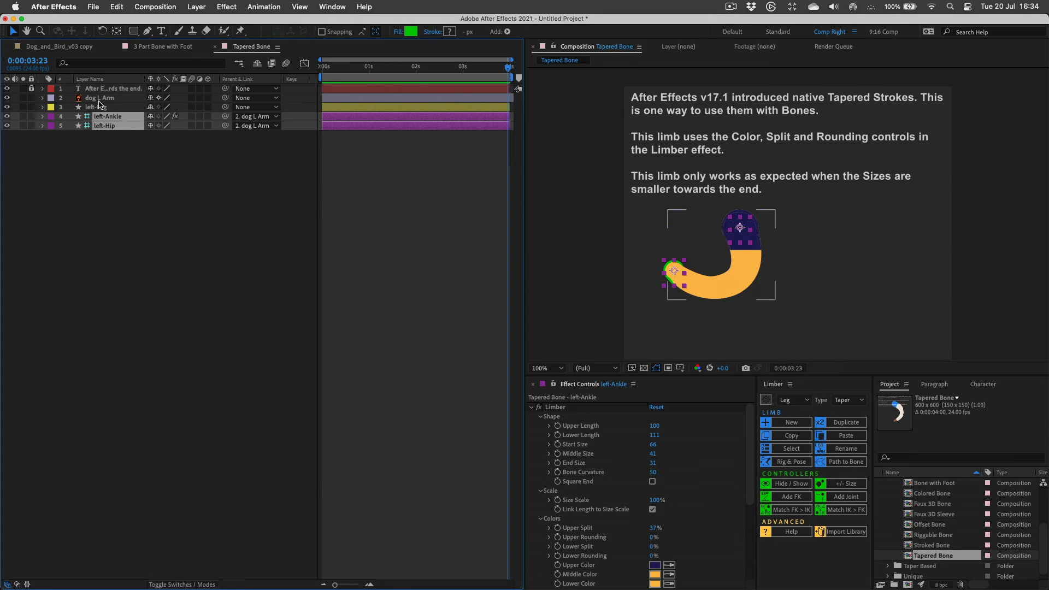
Try moving the dog L Arm artwork to check that the parented limb follows it, and undo the move.
{"action": "left_click", "coordinate": [99, 99]}
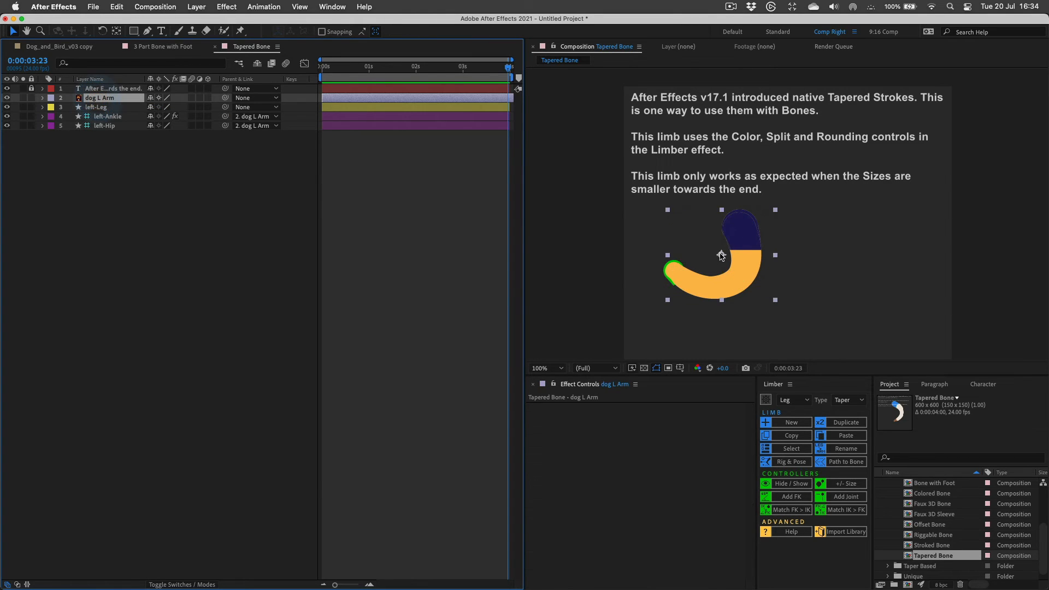
{"action": "left_click_drag", "start_coordinate": [719, 252], "coordinate": [796, 249]}
{"action": "key", "text": "super+z"}
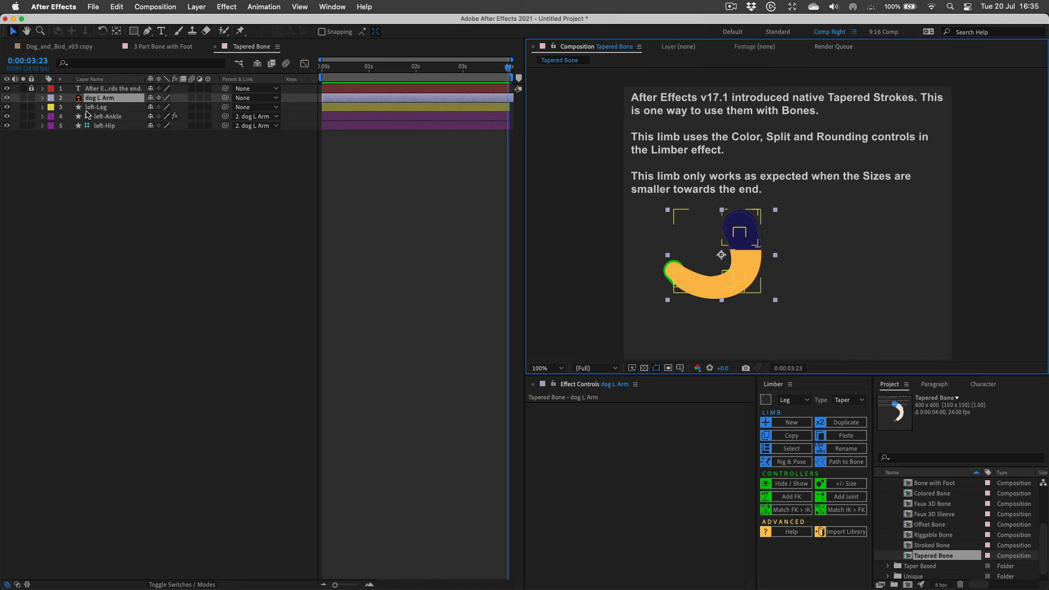
Copy the dog L Arm, left-Leg, left-Ankle and left-Hip layers and paste them into the Dog_and_Bird_v03 copy composition.
{"action": "left_click", "coordinate": [104, 126], "text": "shift"}
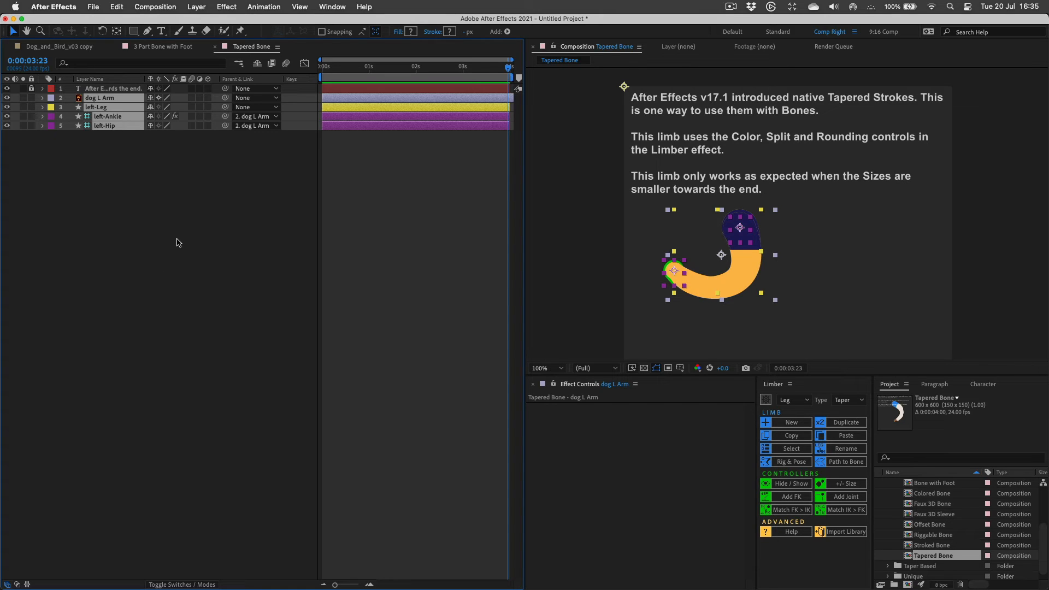
{"action": "left_click", "coordinate": [113, 7]}
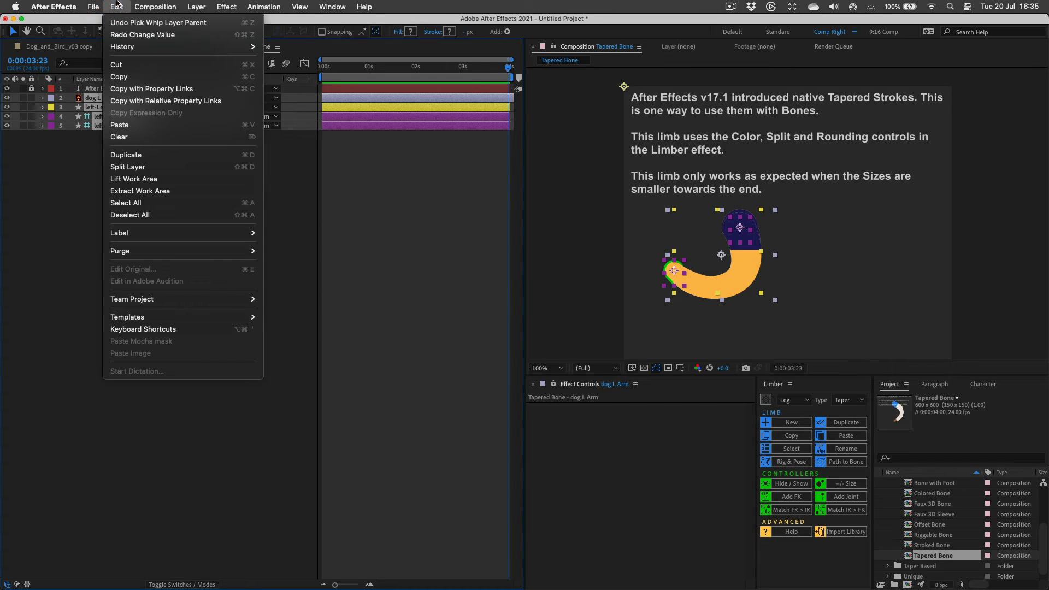
{"action": "left_click", "coordinate": [129, 76]}
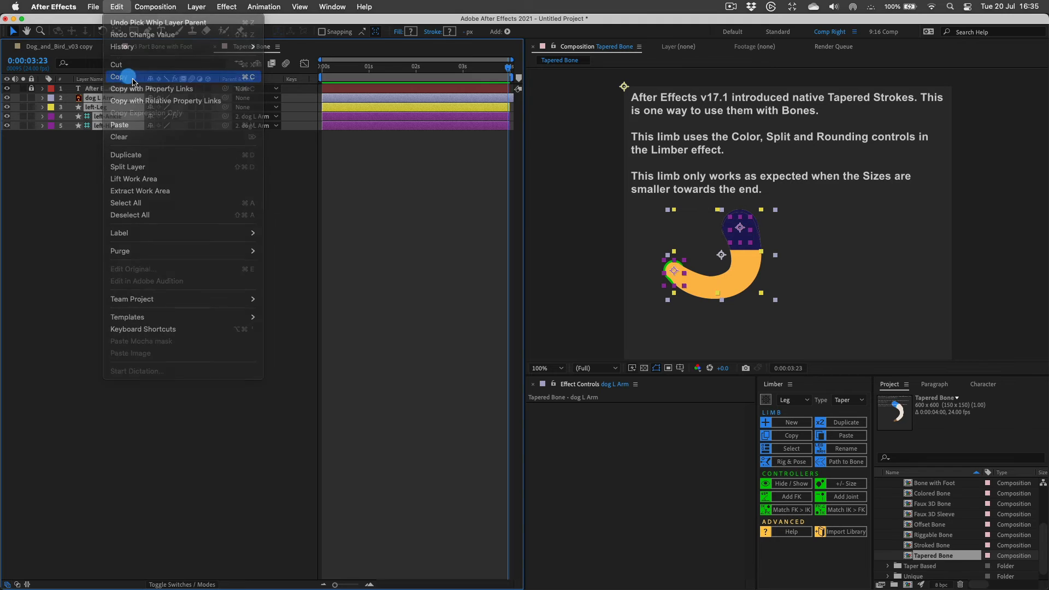
{"action": "left_click", "coordinate": [74, 47]}
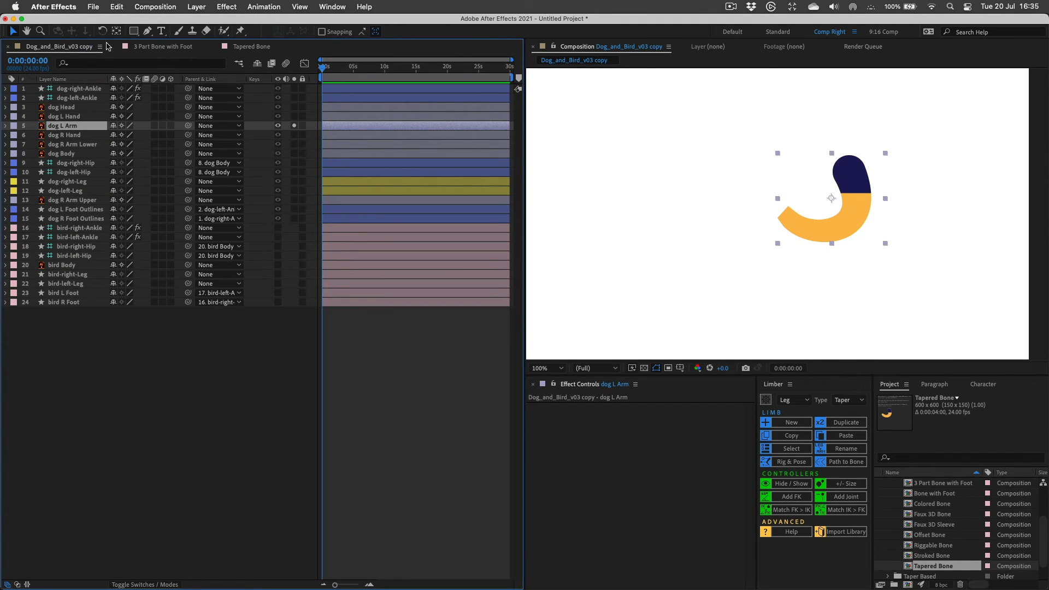
{"action": "left_click", "coordinate": [117, 7]}
{"action": "left_click", "coordinate": [136, 123]}
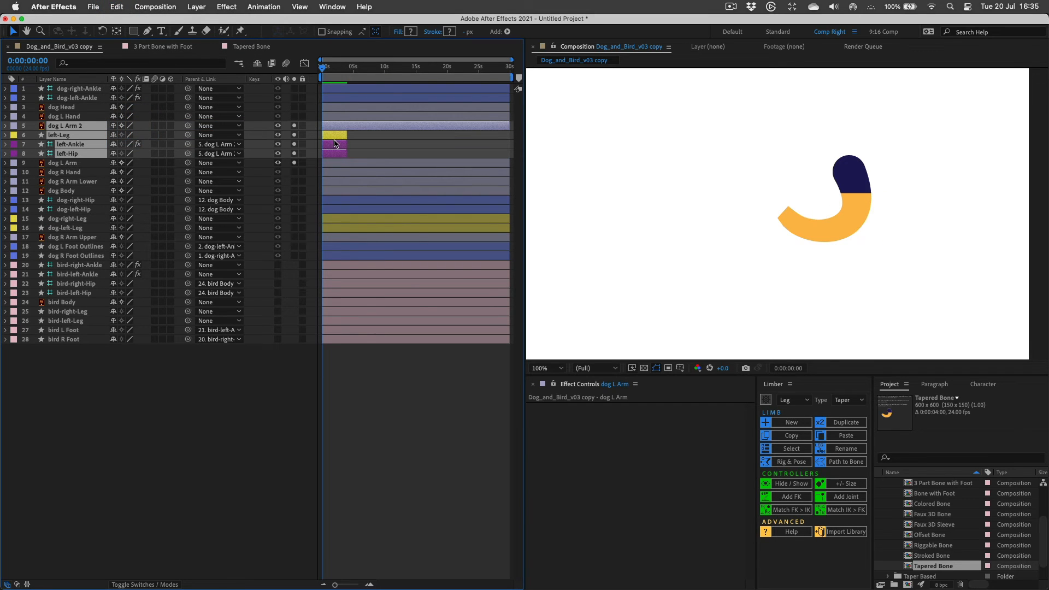
Try moving the pasted dog L Arm 2 layer with its limb by hand towards the original arm.
{"action": "key", "text": "comma"}
{"action": "key", "text": "comma"}
{"action": "key", "text": "comma"}
{"action": "key", "text": "comma"}
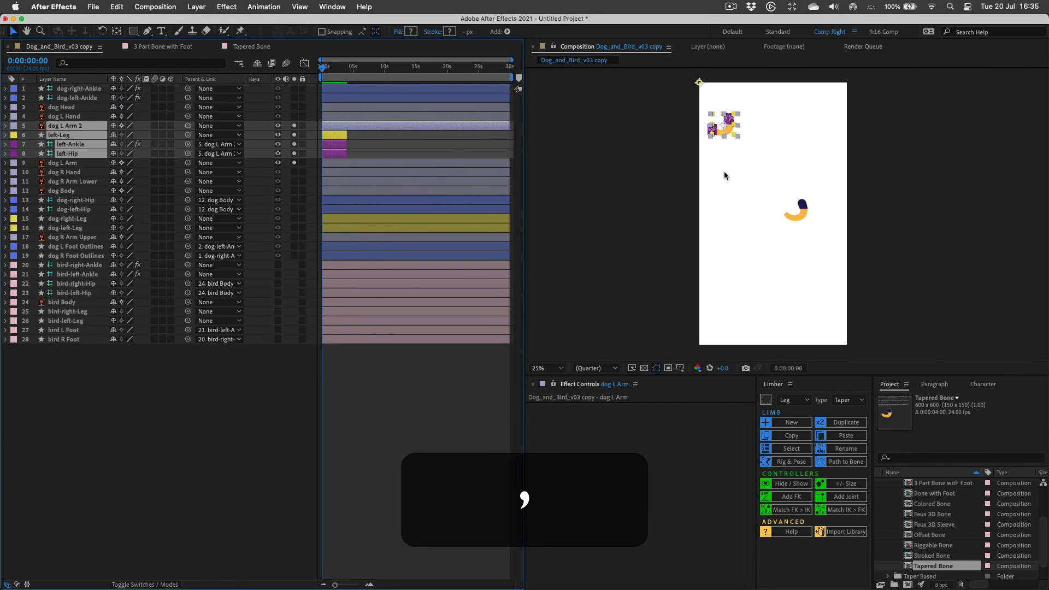
{"action": "left_click", "coordinate": [66, 125]}
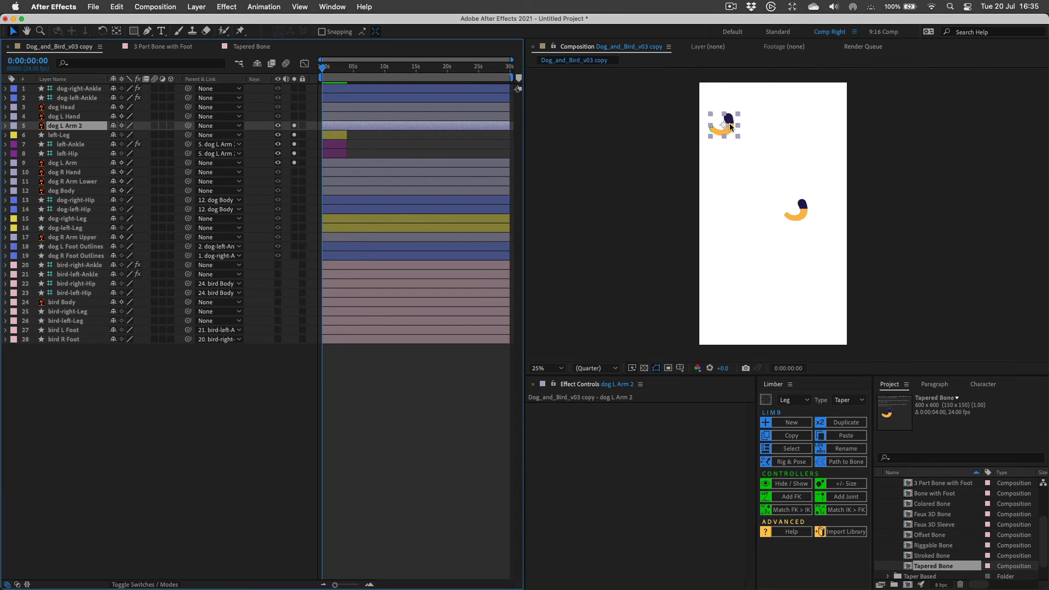
{"action": "left_click_drag", "start_coordinate": [730, 127], "coordinate": [768, 178]}
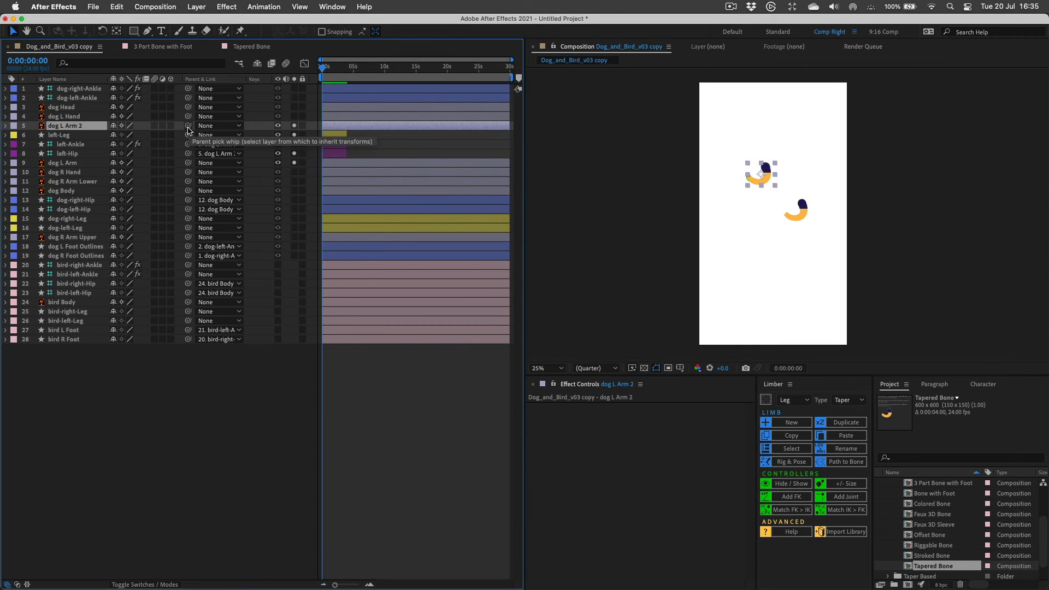
Parent dog L Arm 2 to the original dog L Arm so that it snaps onto that layer's position.
{"action": "left_click_drag", "start_coordinate": [188, 126], "coordinate": [91, 129]}
{"action": "key", "text": "shift"}
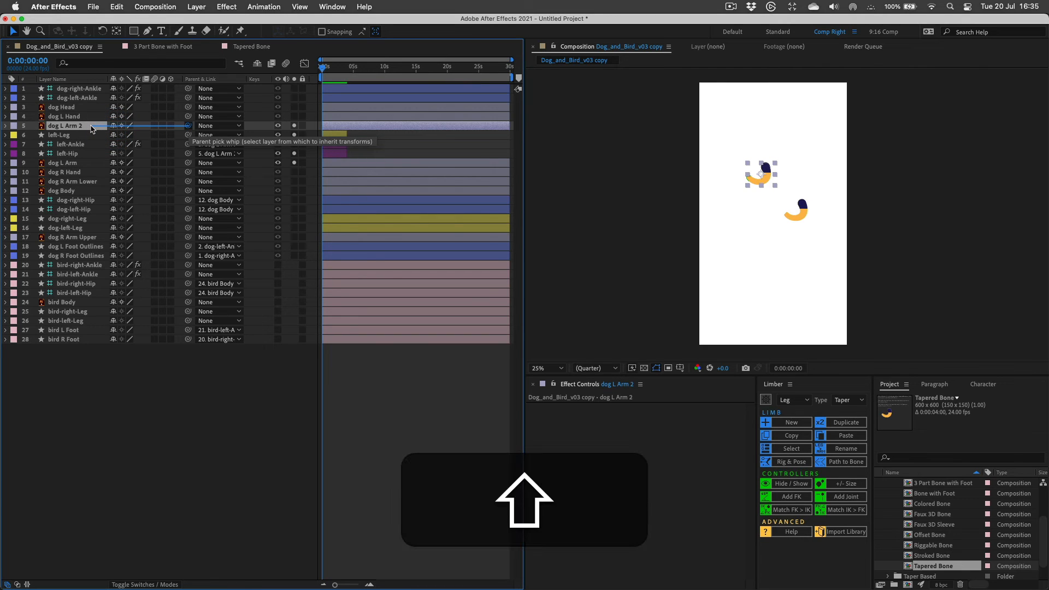
{"action": "left_click_drag", "start_coordinate": [92, 127], "coordinate": [71, 166]}
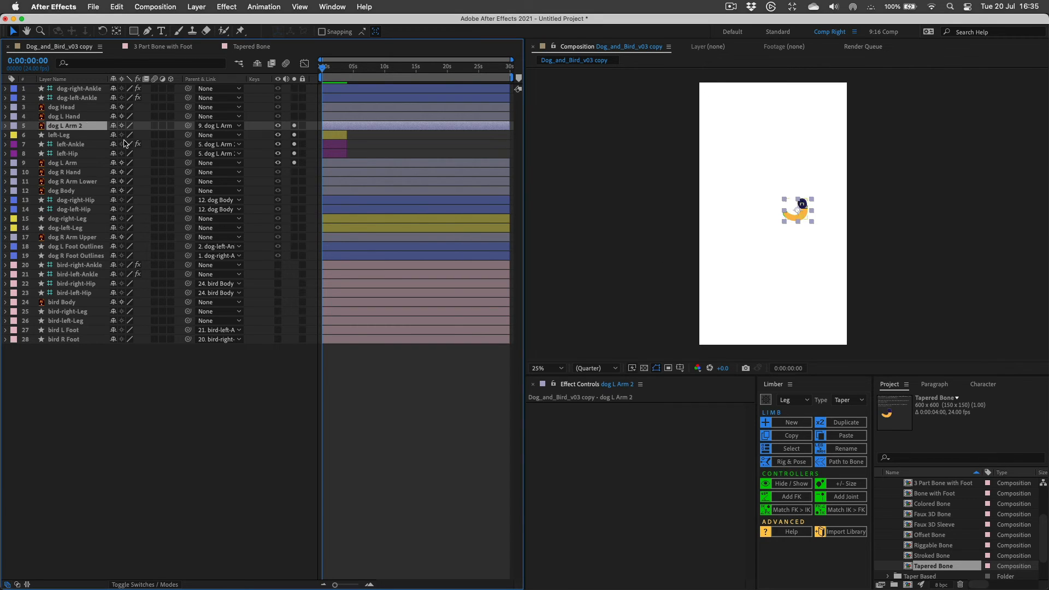
Delete both arm artwork layers, dog L Arm 2 and dog L Arm, leaving only the limb layers.
{"action": "left_click", "coordinate": [294, 125]}
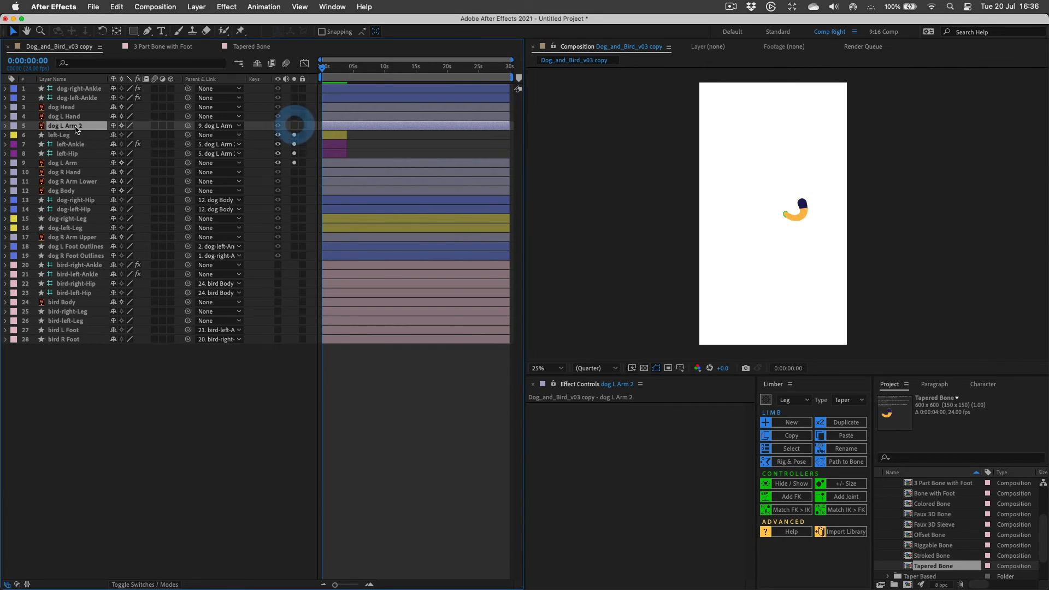
{"action": "left_click", "coordinate": [79, 126]}
{"action": "key", "text": "BackSpace"}
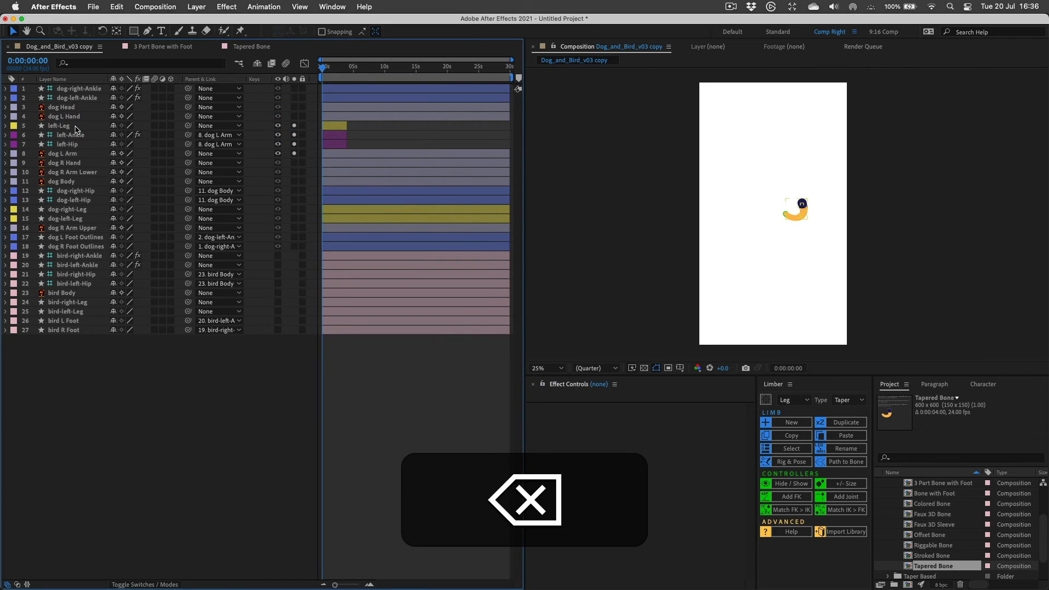
{"action": "left_click", "coordinate": [68, 154]}
{"action": "key", "text": "BackSpace"}
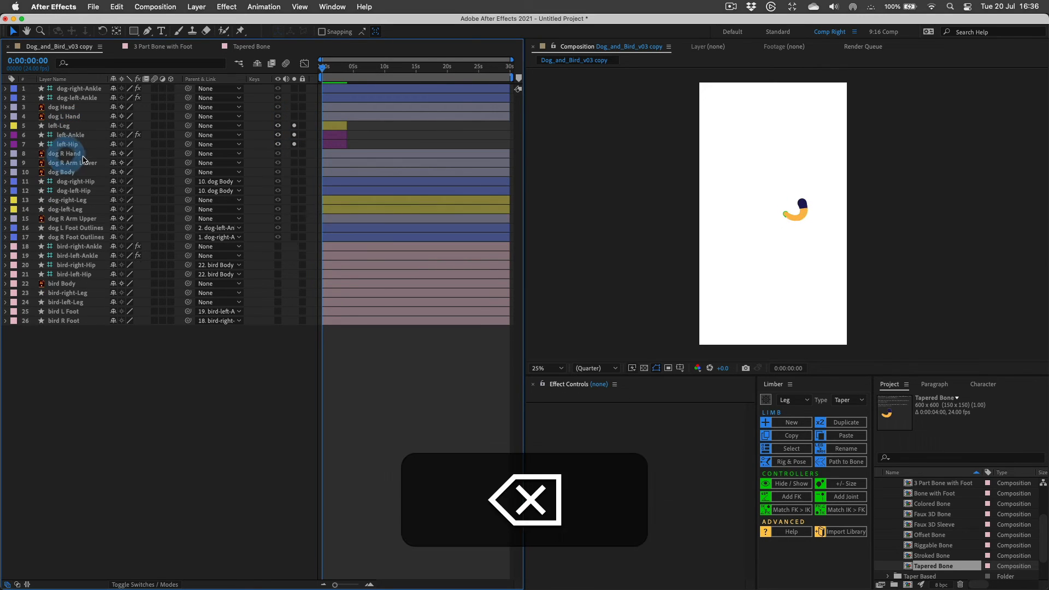
Turn off solo for the left-Leg, left-Ankle and left-Hip layers to show the limb with the whole dog.
{"action": "left_click", "coordinate": [64, 127]}
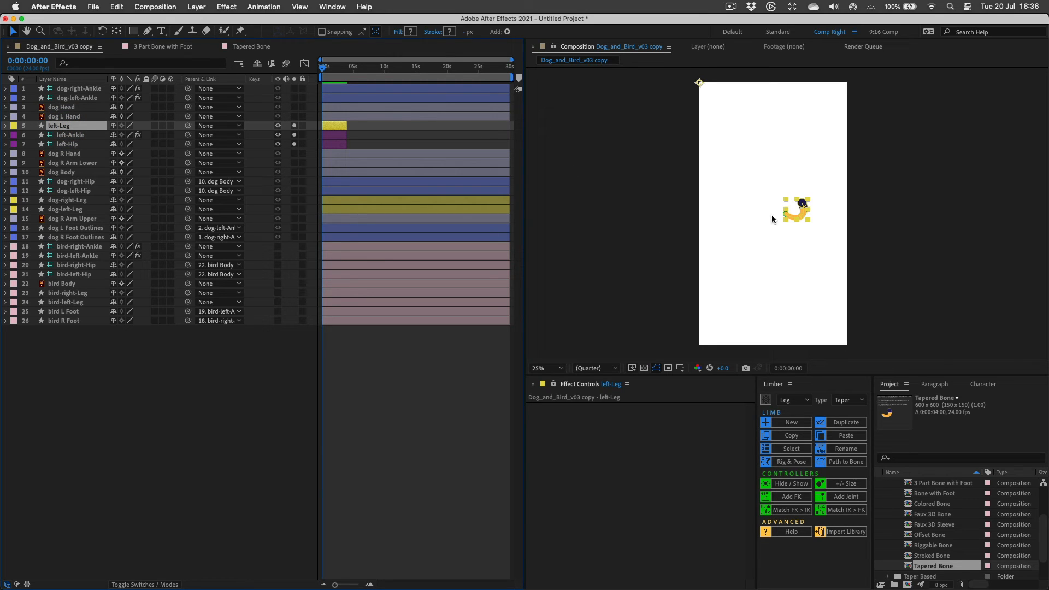
{"action": "left_click_drag", "start_coordinate": [295, 145], "coordinate": [292, 128]}
{"action": "key", "text": "period"}
{"action": "key", "text": "period"}
{"action": "key", "text": "period"}
{"action": "key", "text": "period"}
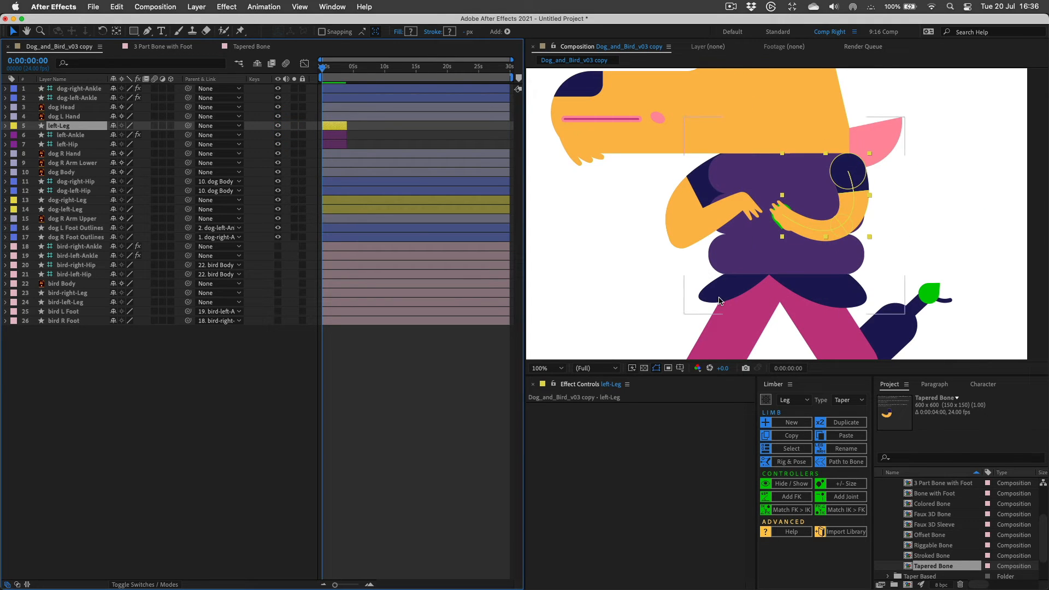
Try moving the left-Ankle controller to test how the new arm bends, and undo the move.
{"action": "left_click", "coordinate": [76, 135]}
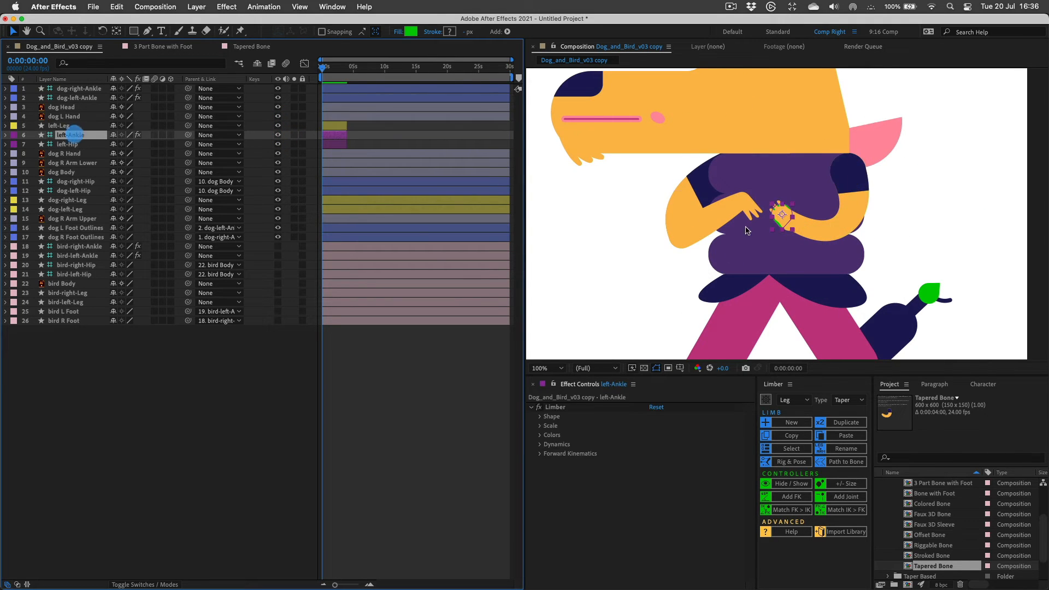
{"action": "left_click_drag", "start_coordinate": [783, 217], "coordinate": [798, 234]}
{"action": "key", "text": "super+z"}
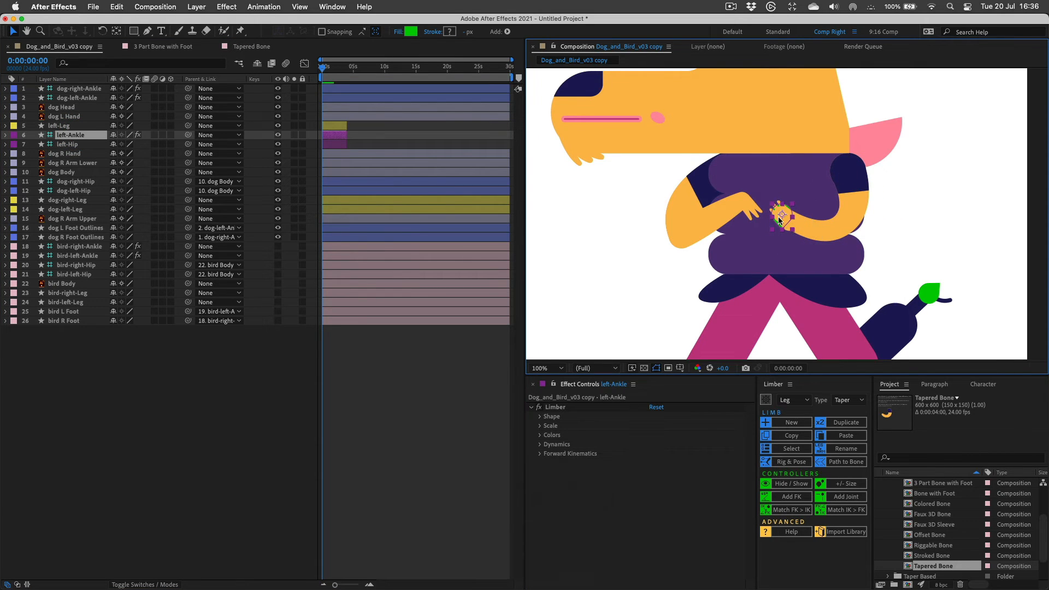
Extend the left-Leg, left-Ankle and left-Hip layers to the end of the composition.
{"action": "left_click", "coordinate": [338, 124]}
{"action": "left_click", "coordinate": [339, 145], "text": "shift"}
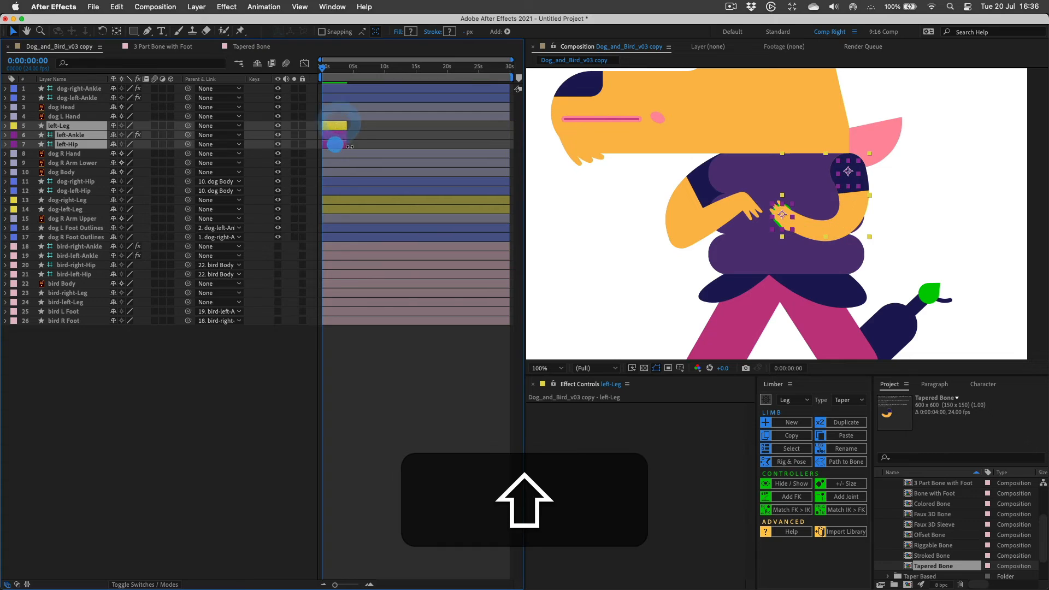
{"action": "left_click_drag", "start_coordinate": [346, 144], "coordinate": [513, 143]}
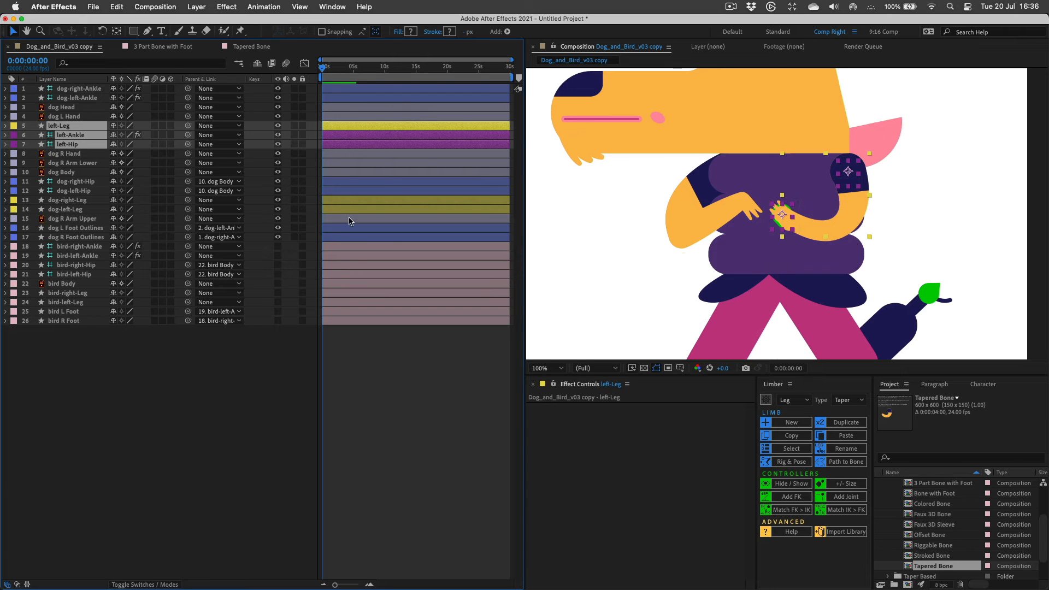
Set Rotate End to 100% in the Limber effect's Dynamics settings on the left-Ankle controller.
{"action": "left_click", "coordinate": [70, 135]}
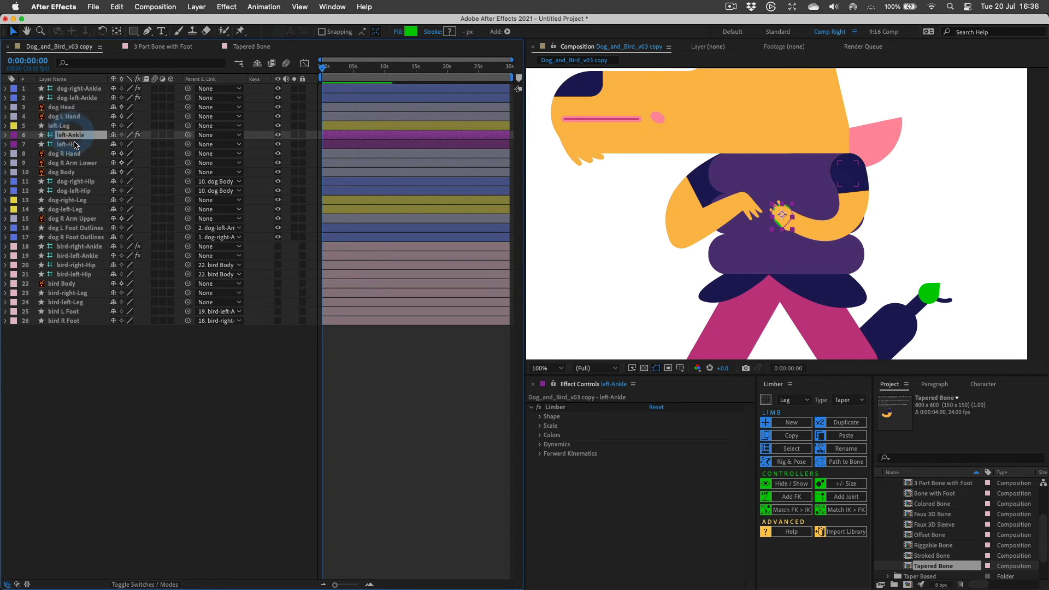
{"action": "left_click", "coordinate": [540, 444]}
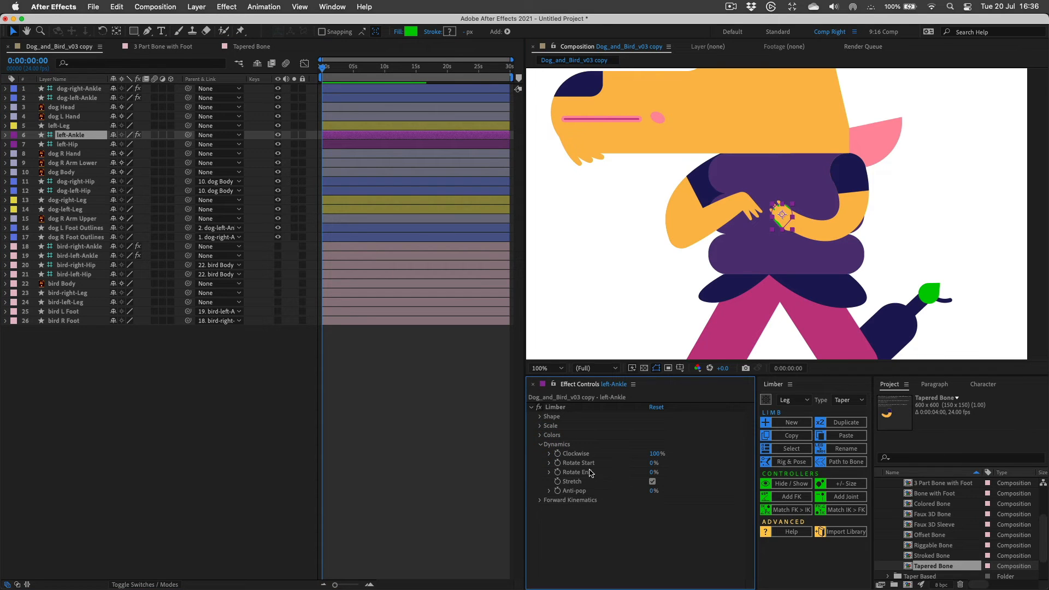
{"action": "left_click_drag", "start_coordinate": [653, 472], "coordinate": [857, 439]}
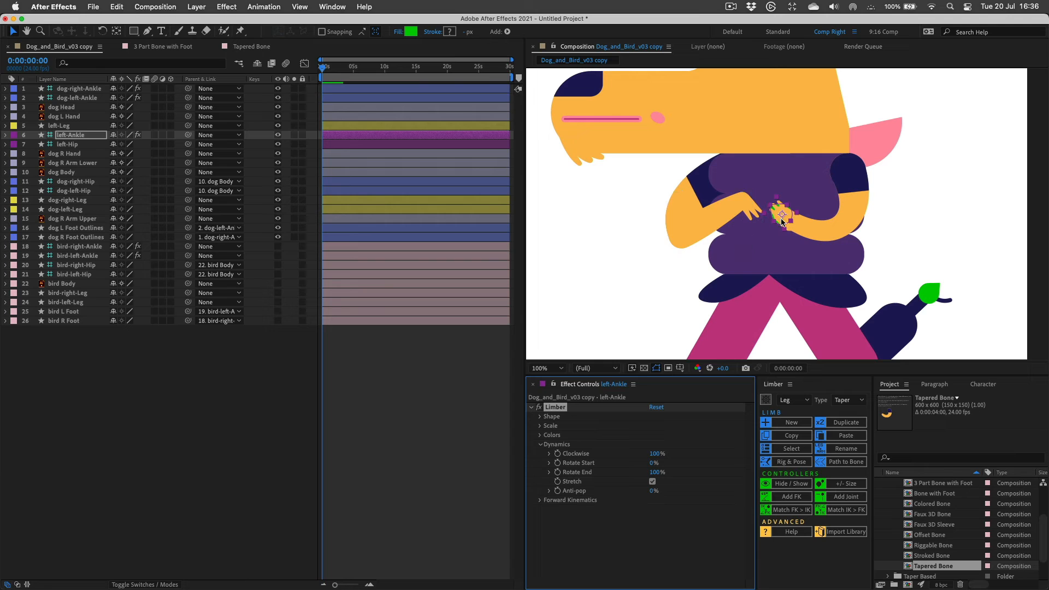
Set the Limber limb naming to Arm, rename the dog's new limb with it, and select its left-Arm layer.
{"action": "left_click", "coordinate": [75, 136]}
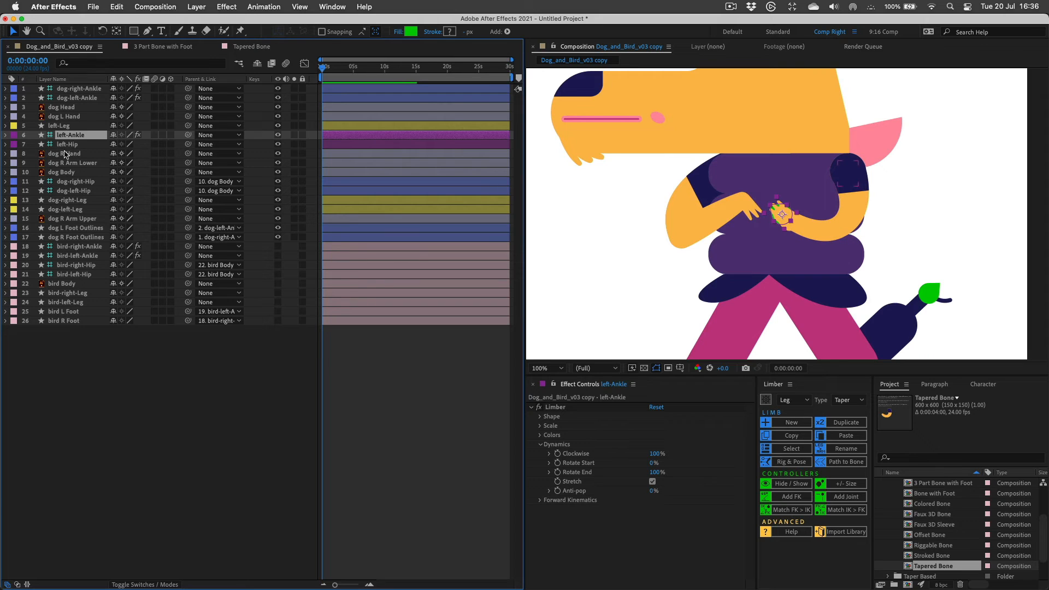
{"action": "left_click", "coordinate": [809, 402]}
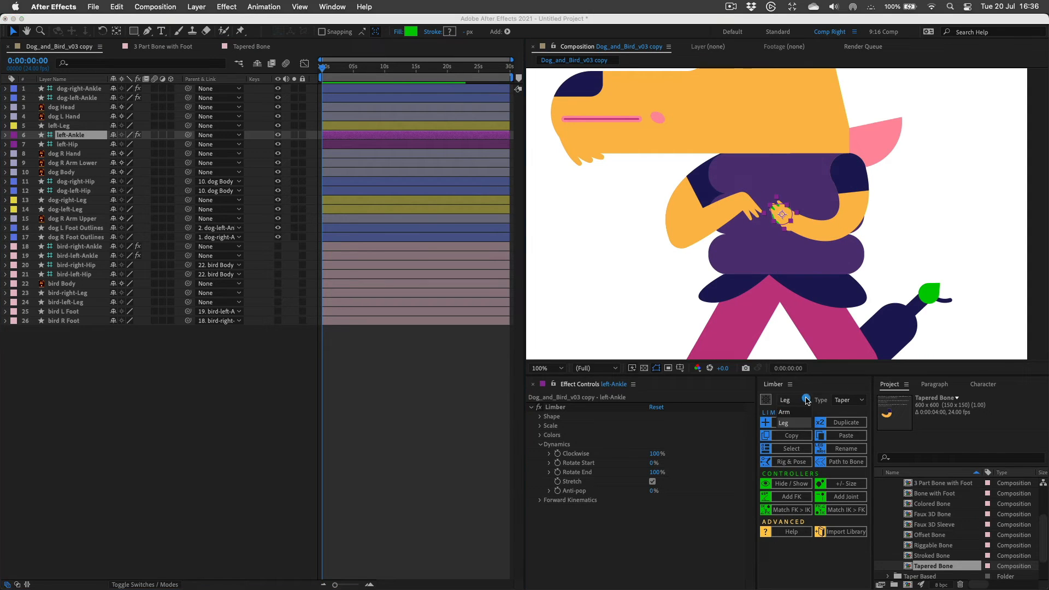
{"action": "left_click", "coordinate": [803, 392]}
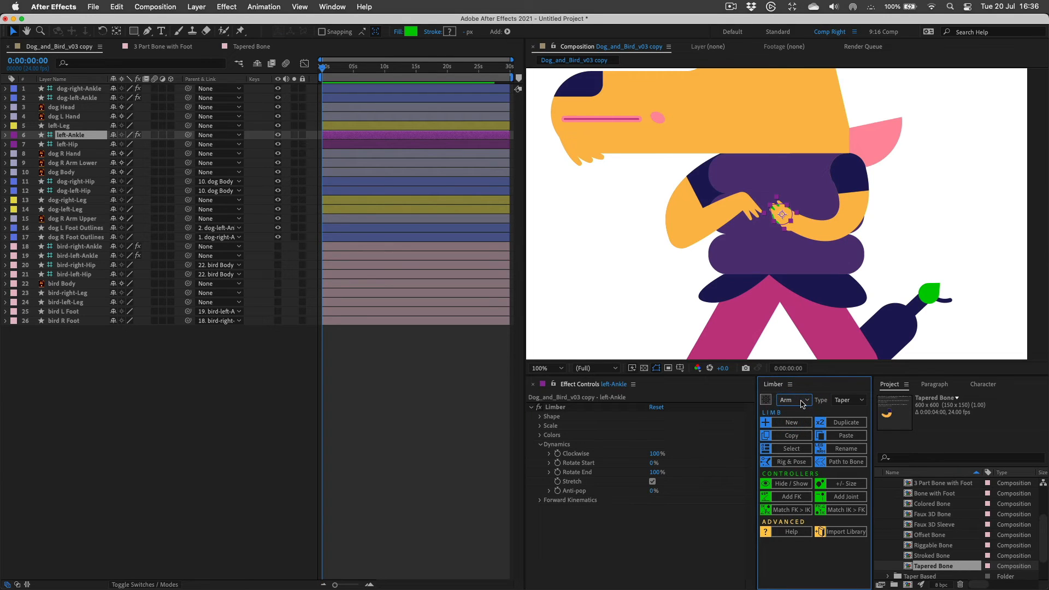
{"action": "left_click", "coordinate": [852, 451]}
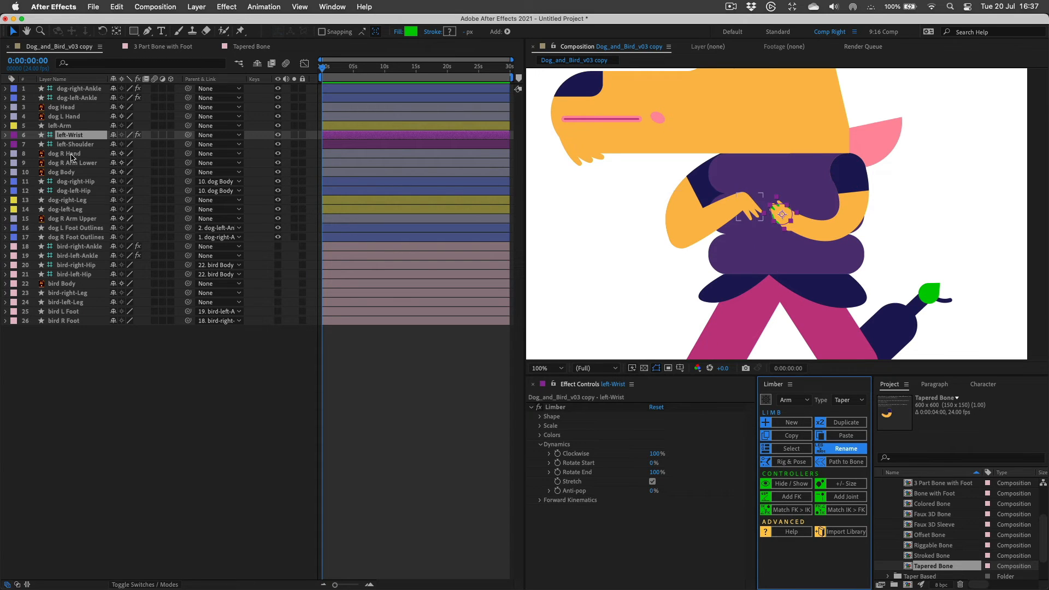
{"action": "left_click", "coordinate": [59, 126]}
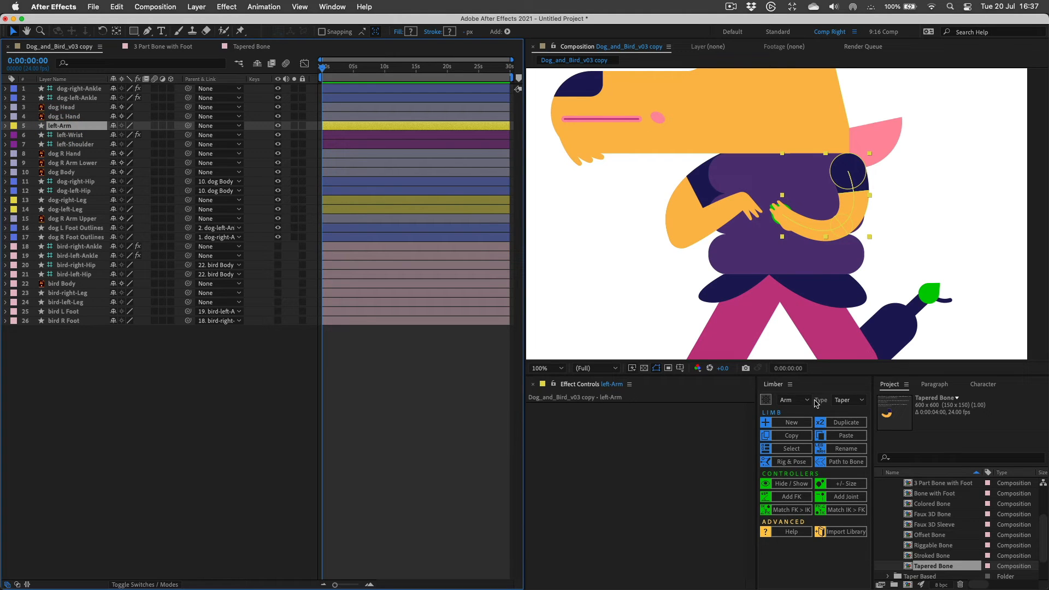
Rename the dog's new arm limb to dog-left and widen the Layer Name column.
{"action": "left_click", "coordinate": [848, 451], "text": "alt"}
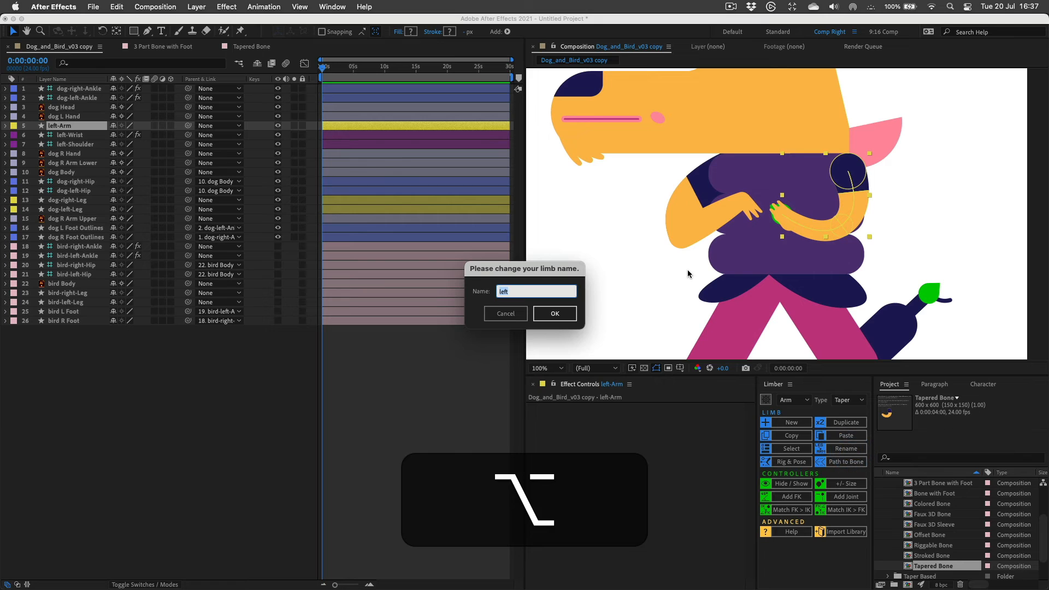
{"action": "key", "text": "Left"}
{"action": "type", "text": "dog-"}
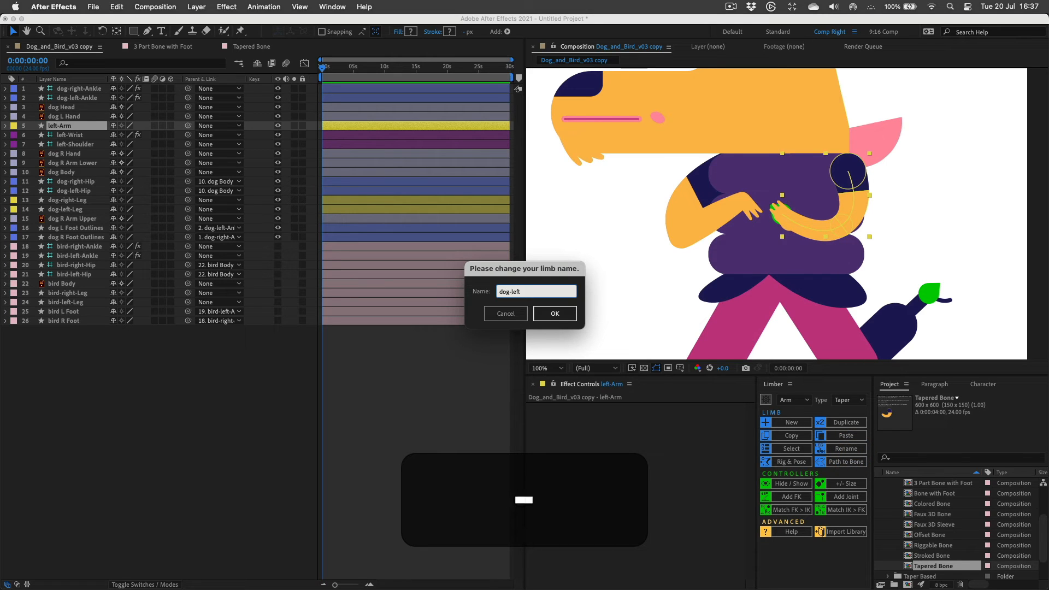
{"action": "key", "text": "Return"}
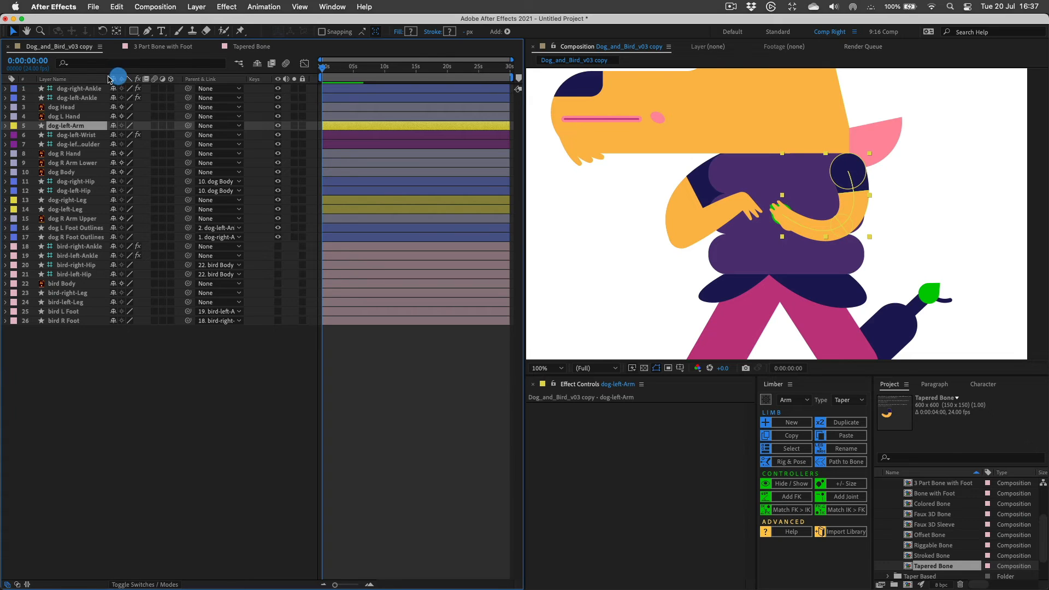
{"action": "left_click", "coordinate": [110, 78]}
{"action": "left_click_drag", "start_coordinate": [111, 78], "coordinate": [122, 78]}
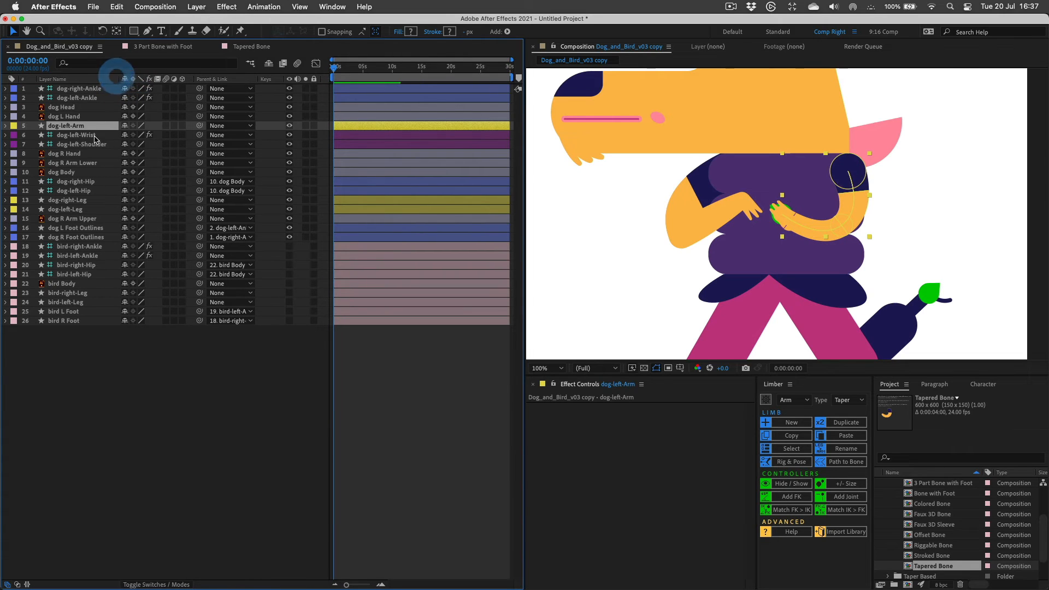
Parent the dog L Hand layer to dog-left-Wrist, and test the wrist controller with a small move that is undone.
{"action": "left_click", "coordinate": [71, 117]}
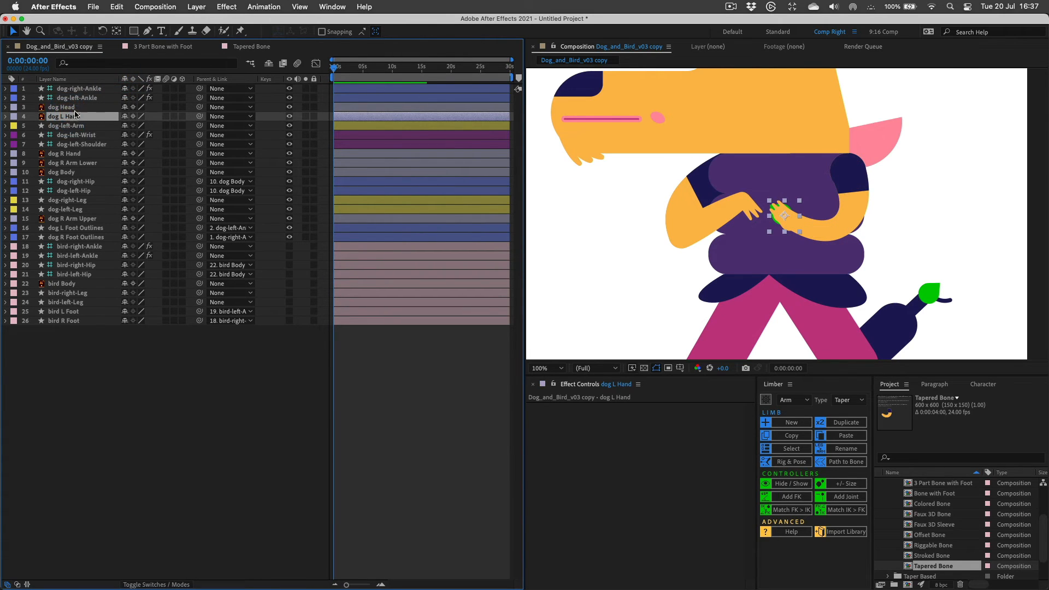
{"action": "left_click_drag", "start_coordinate": [199, 117], "coordinate": [86, 136]}
{"action": "left_click", "coordinate": [82, 135]}
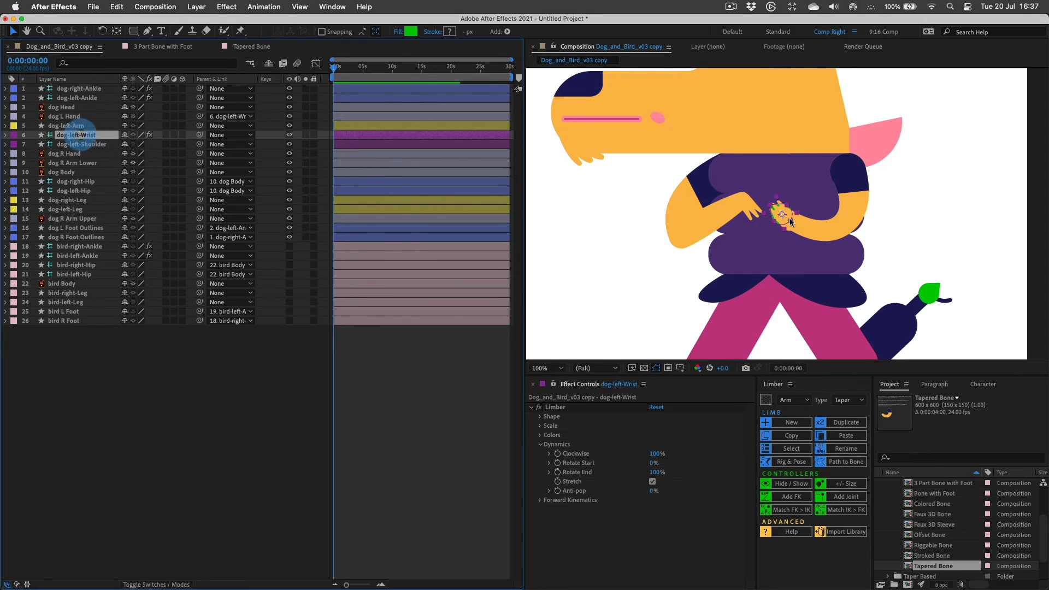
{"action": "mouse_move", "coordinate": [799, 189]}
{"action": "left_mouse_down"}
{"action": "mouse_move", "coordinate": [800, 165]}
{"action": "mouse_move", "coordinate": [801, 201]}
{"action": "left_mouse_up"}
{"action": "key", "text": "super+z"}
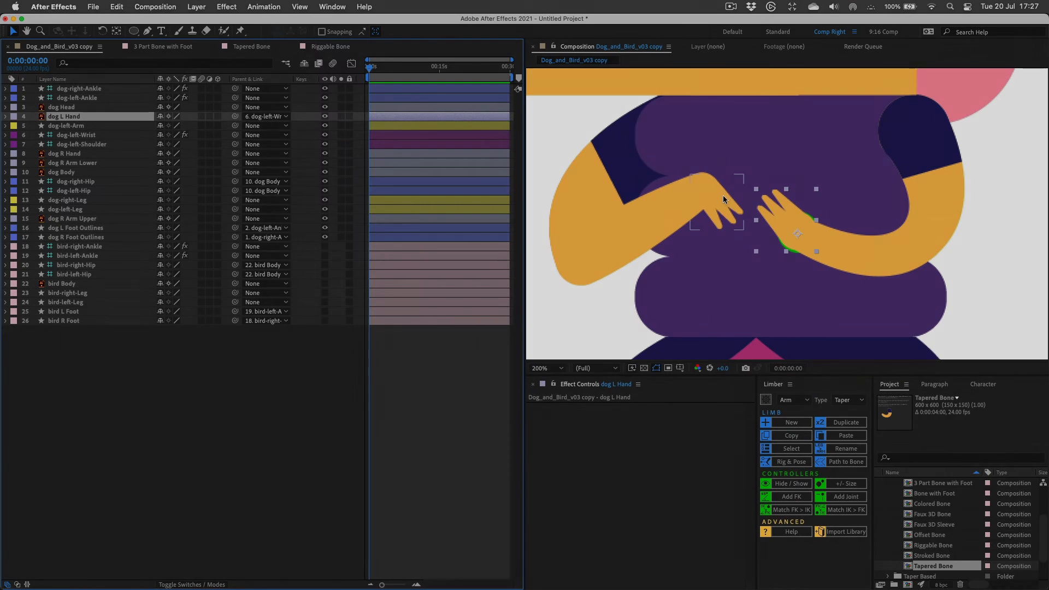
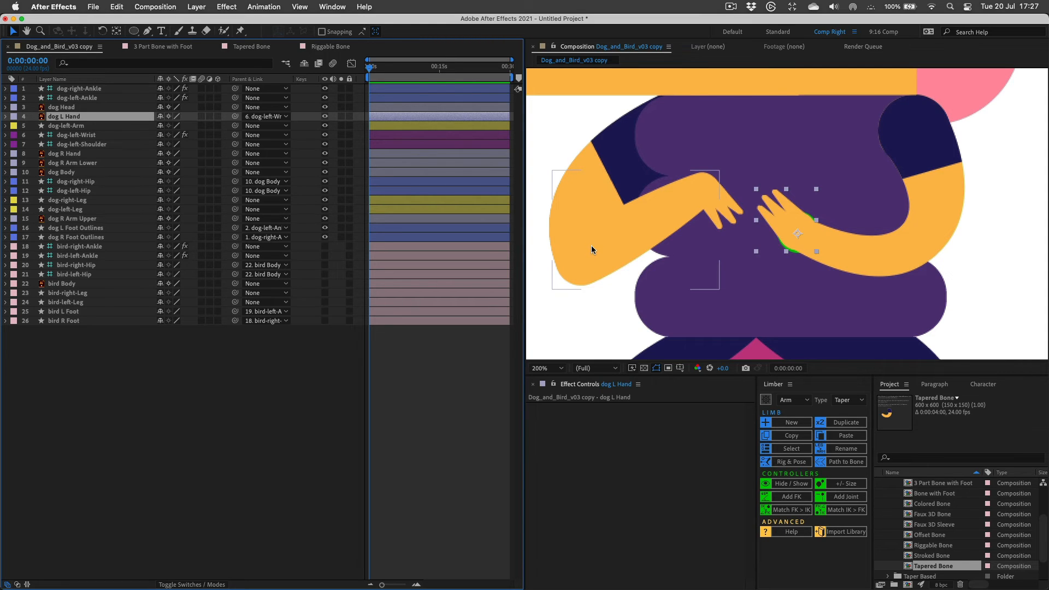
Create shape layers from the dog R Arm Upper and dog R Arm Lower vector layers.
{"action": "left_click", "coordinate": [68, 218]}
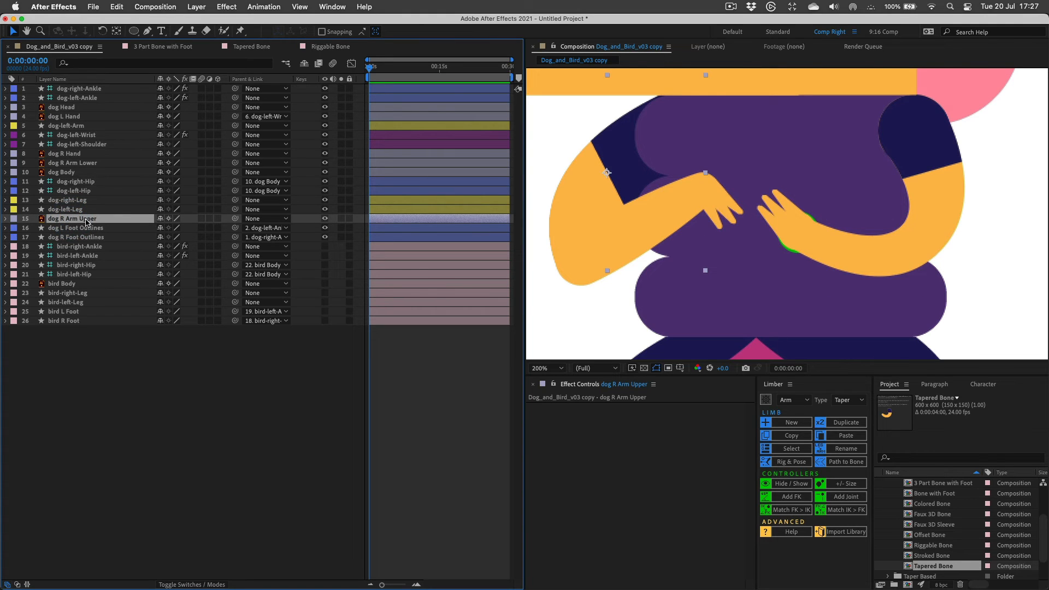
{"action": "left_click", "coordinate": [75, 164], "text": "super"}
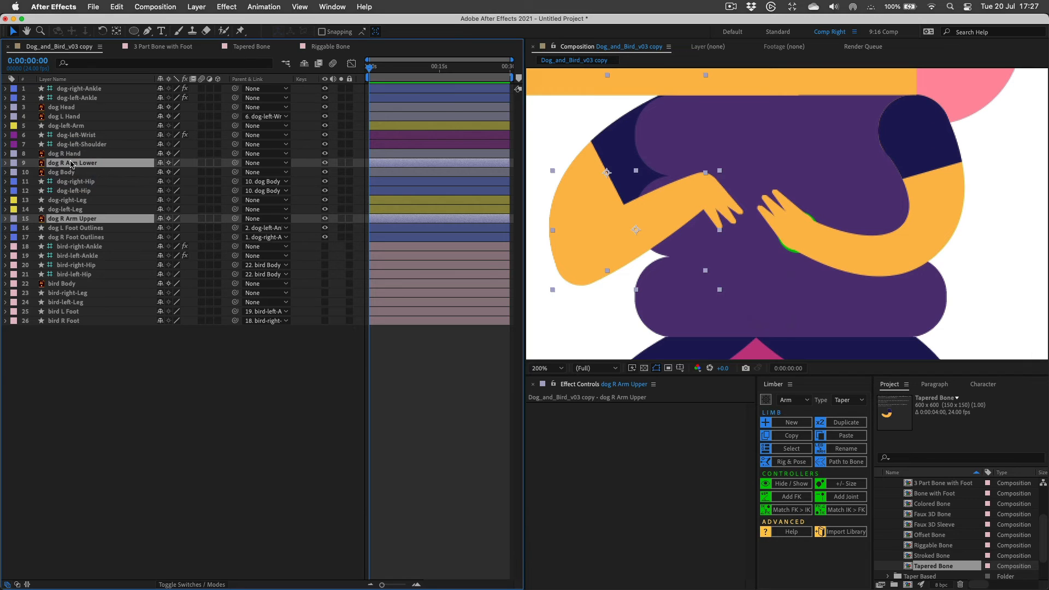
{"action": "right_click", "coordinate": [71, 164]}
{"action": "mouse_move", "coordinate": [141, 423]}
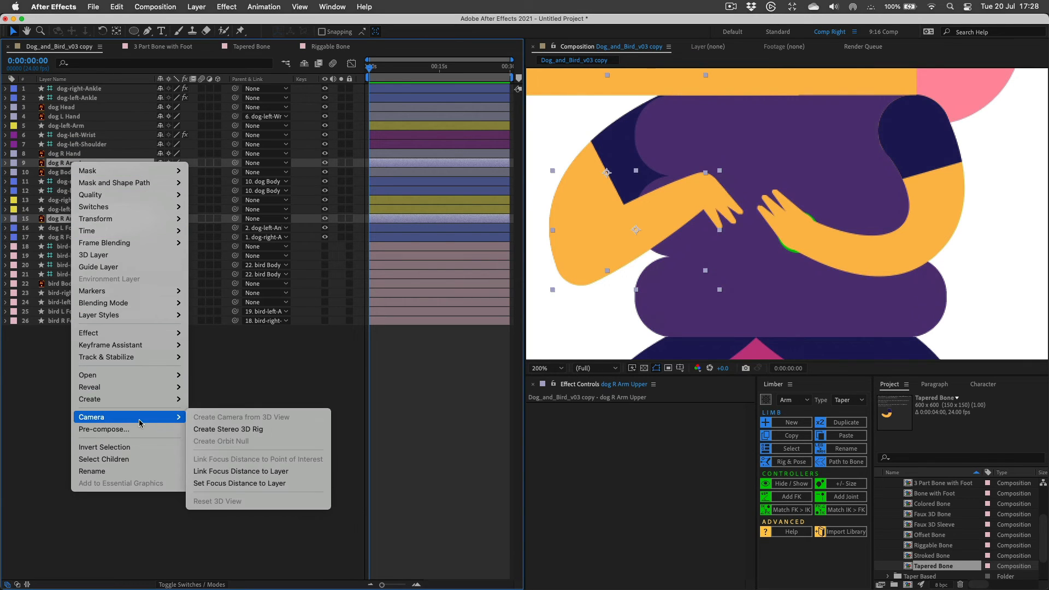
{"action": "mouse_move", "coordinate": [136, 400]}
{"action": "left_click", "coordinate": [227, 436]}
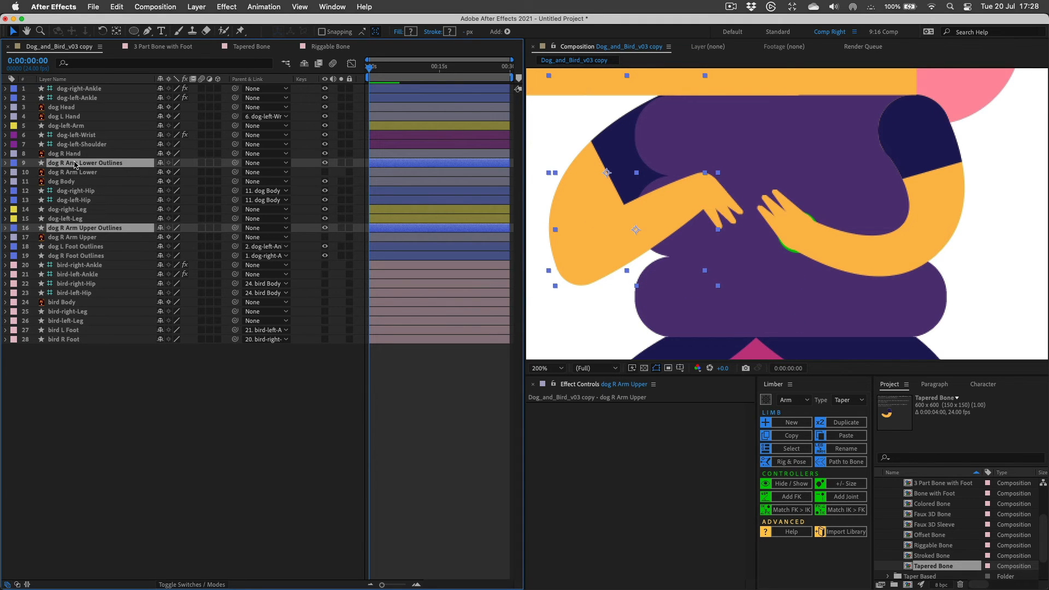
Move the two dog R Arm Outlines layers to the top of the layer stack and check each one's shape.
{"action": "left_click_drag", "start_coordinate": [75, 163], "coordinate": [85, 89]}
{"action": "left_click", "coordinate": [104, 107]}
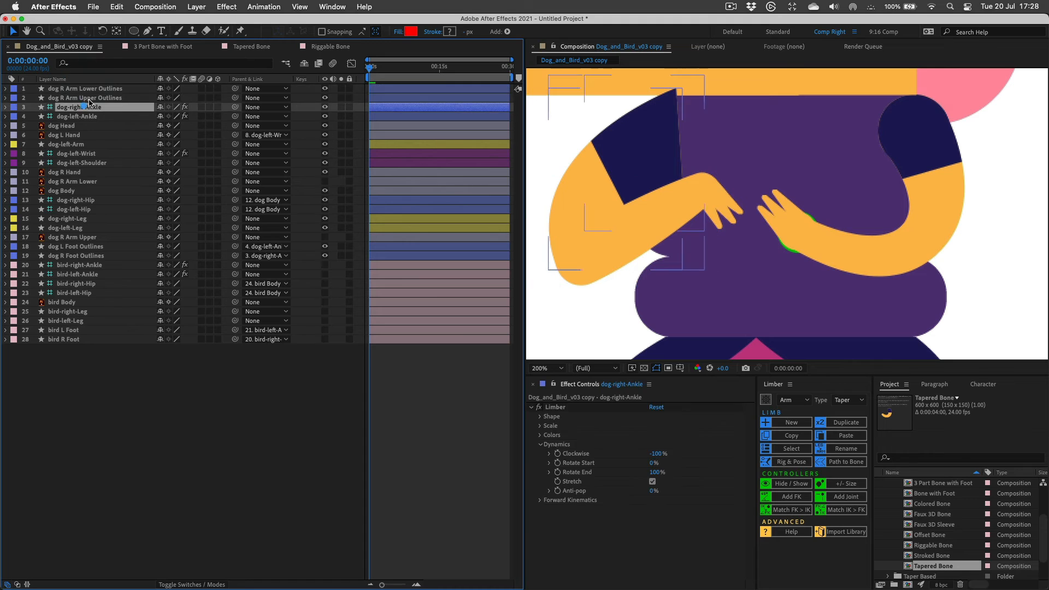
{"action": "left_click", "coordinate": [83, 97]}
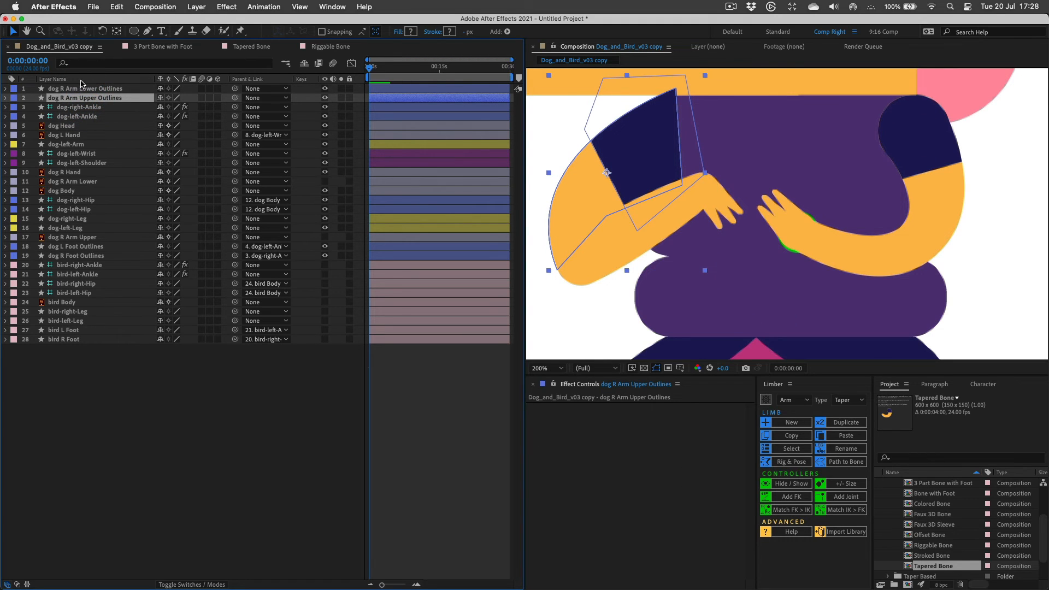
{"action": "left_click", "coordinate": [630, 208]}
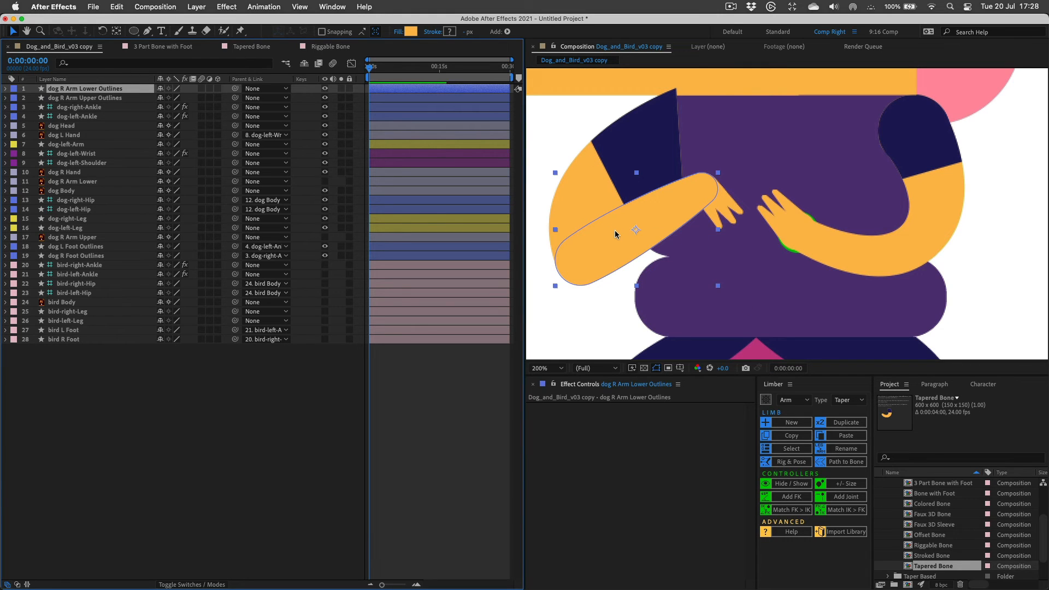
{"action": "left_click", "coordinate": [236, 399]}
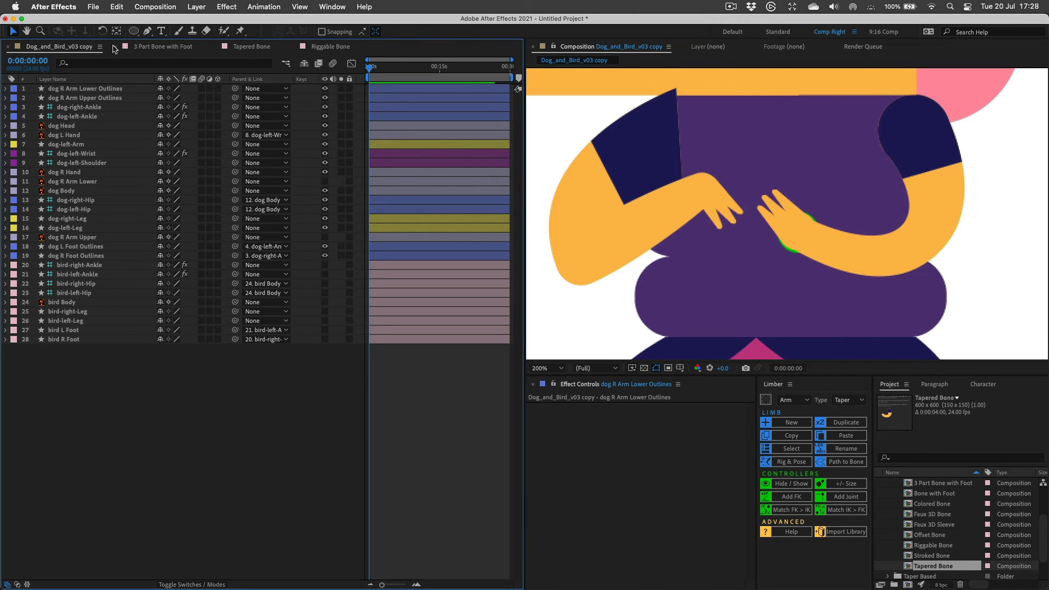
Draw a navy circle with the Ellipse tool and fit it over the dog's right shoulder at the upper arm's end.
{"action": "left_click", "coordinate": [133, 31]}
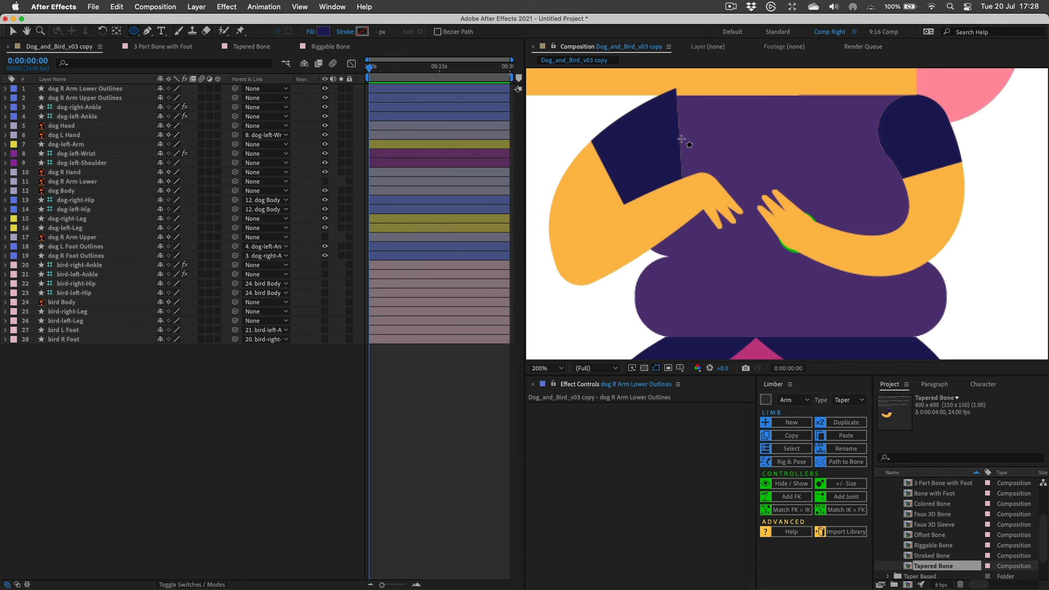
{"action": "left_click_drag", "start_coordinate": [682, 138], "coordinate": [722, 190]}
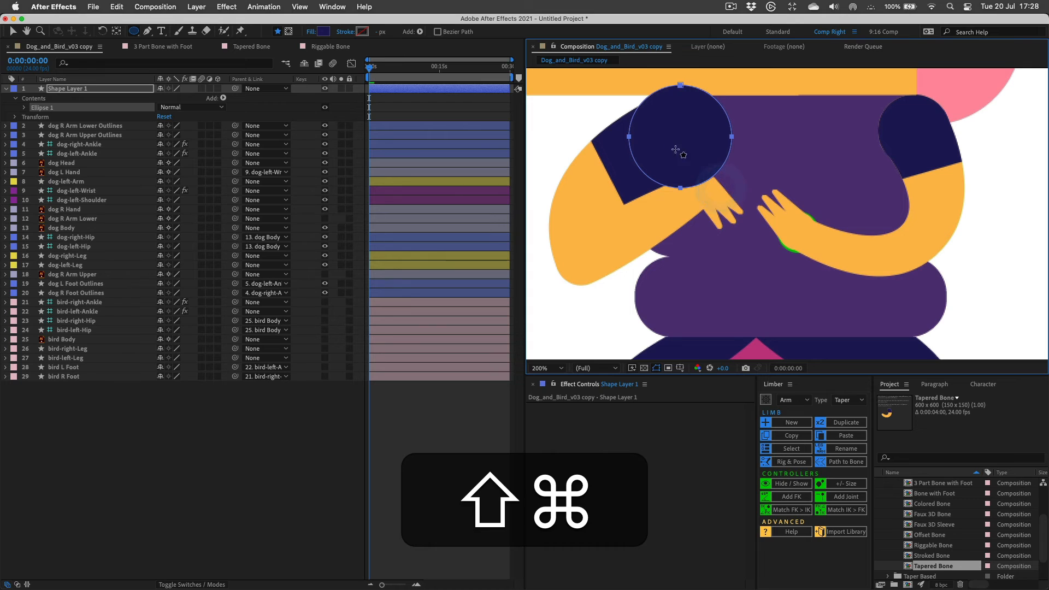
{"action": "key", "text": "v"}
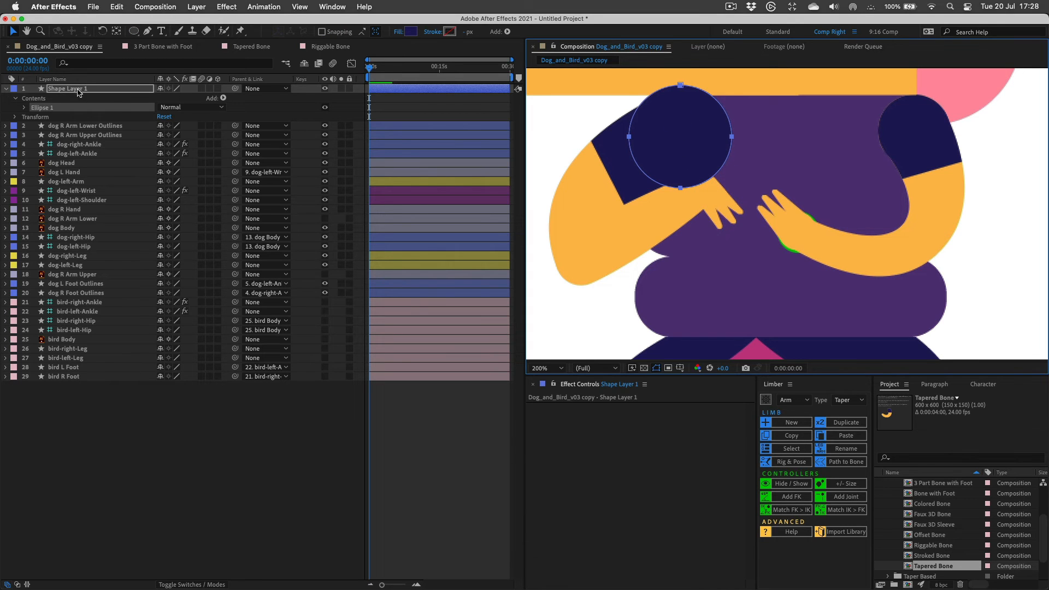
{"action": "mouse_move", "coordinate": [675, 117]}
{"action": "left_mouse_down"}
{"action": "mouse_move", "coordinate": [688, 128]}
{"action": "mouse_move", "coordinate": [688, 115]}
{"action": "left_mouse_up"}
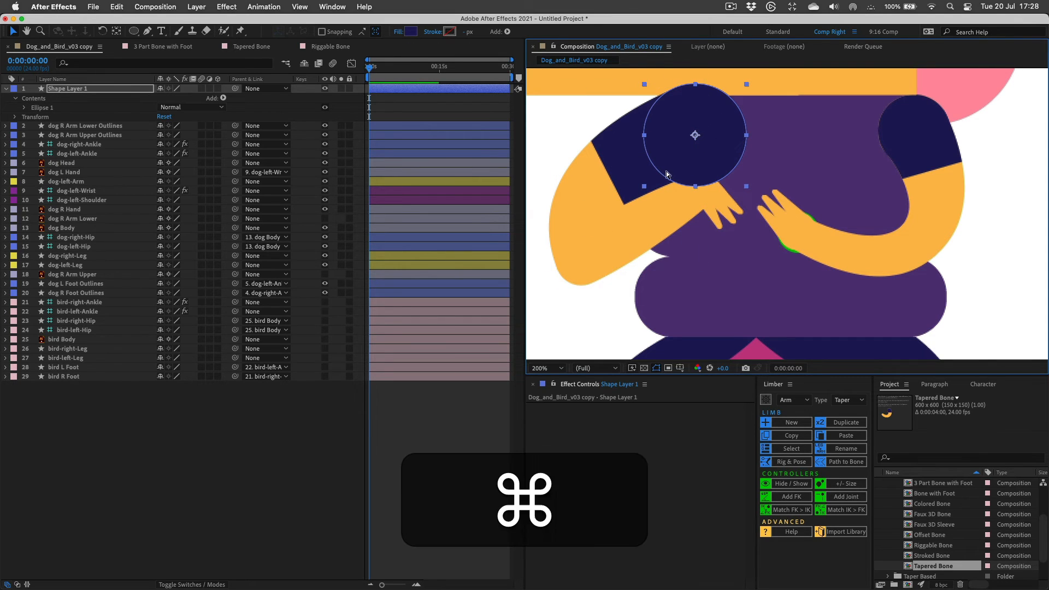
Duplicate the shoulder circle, move the copy to the dog's right elbow and scale it down to fit the elbow's curve.
{"action": "key", "text": "super+d"}
{"action": "left_click_drag", "start_coordinate": [716, 150], "coordinate": [599, 282]}
{"action": "left_click_drag", "start_coordinate": [633, 324], "coordinate": [591, 271]}
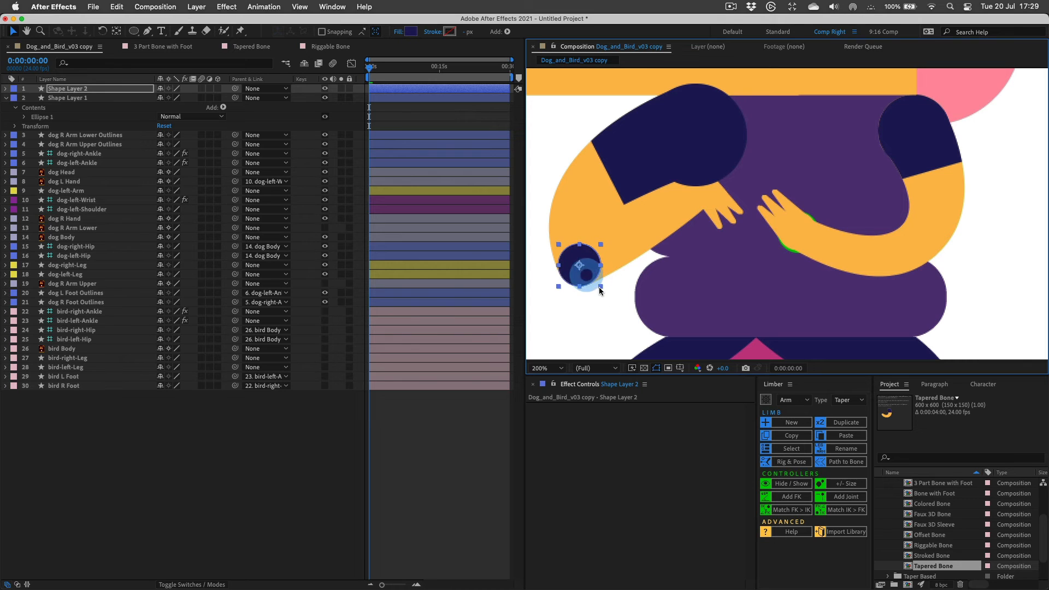
{"action": "key", "text": "s"}
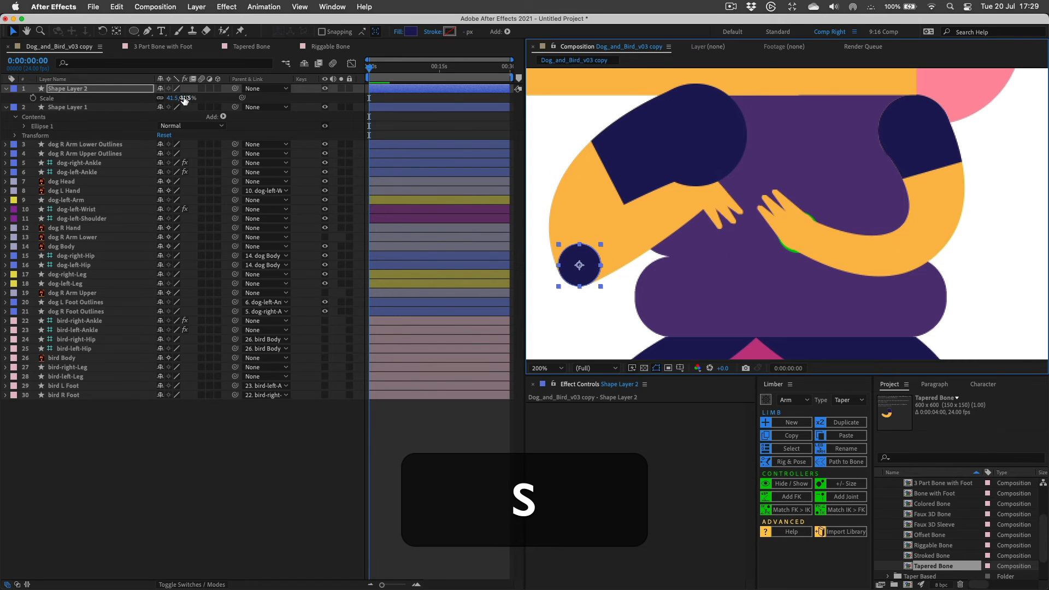
{"action": "key", "text": "s"}
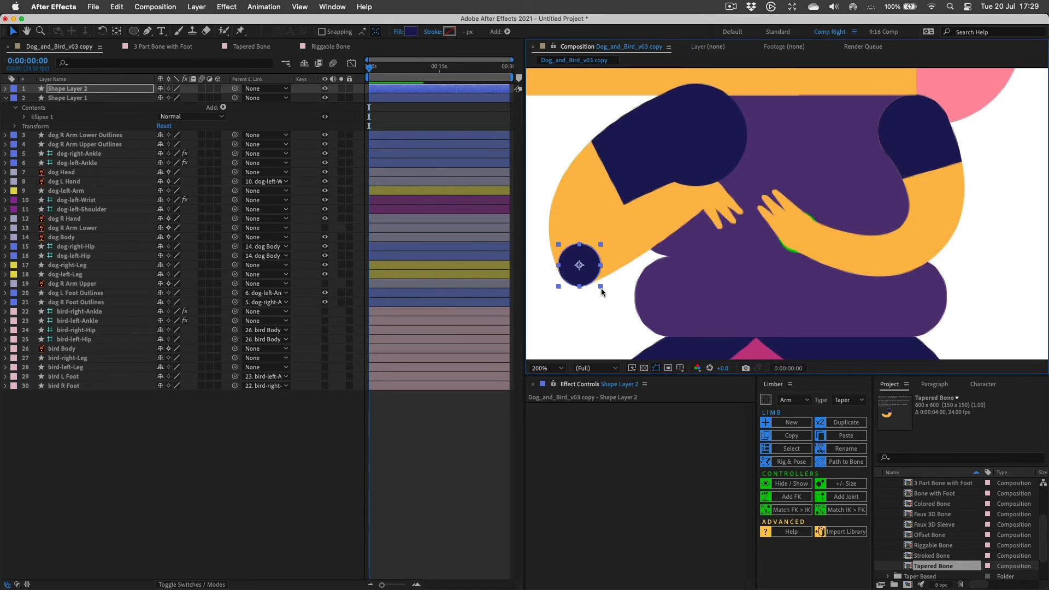
{"action": "key", "text": "shift"}
{"action": "left_click_drag", "start_coordinate": [601, 286], "coordinate": [582, 275]}
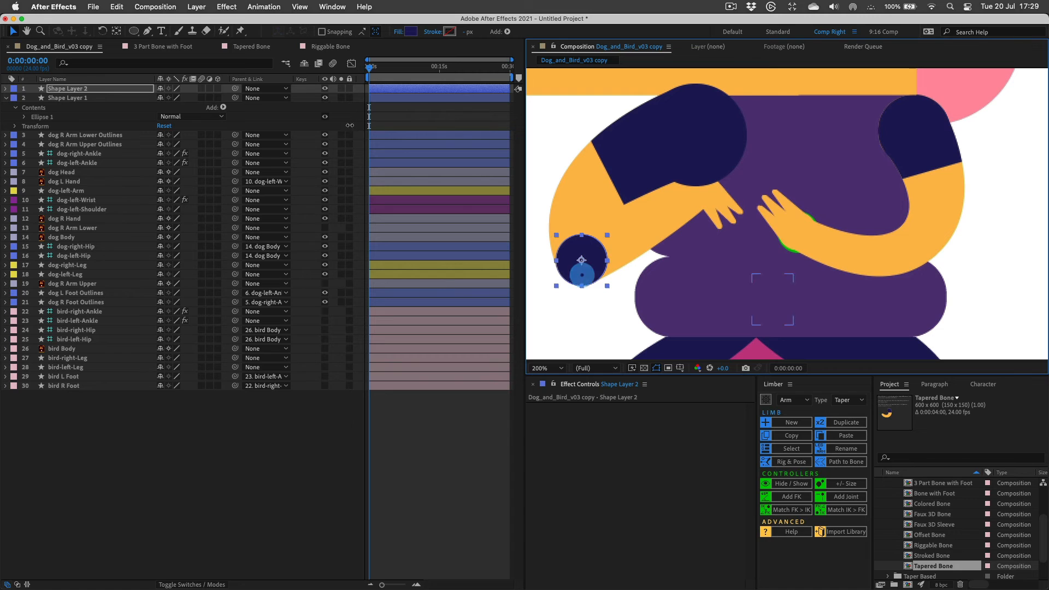
Set the elbow circle's fill to the orange sampled from the dog's right arm.
{"action": "left_click", "coordinate": [411, 31]}
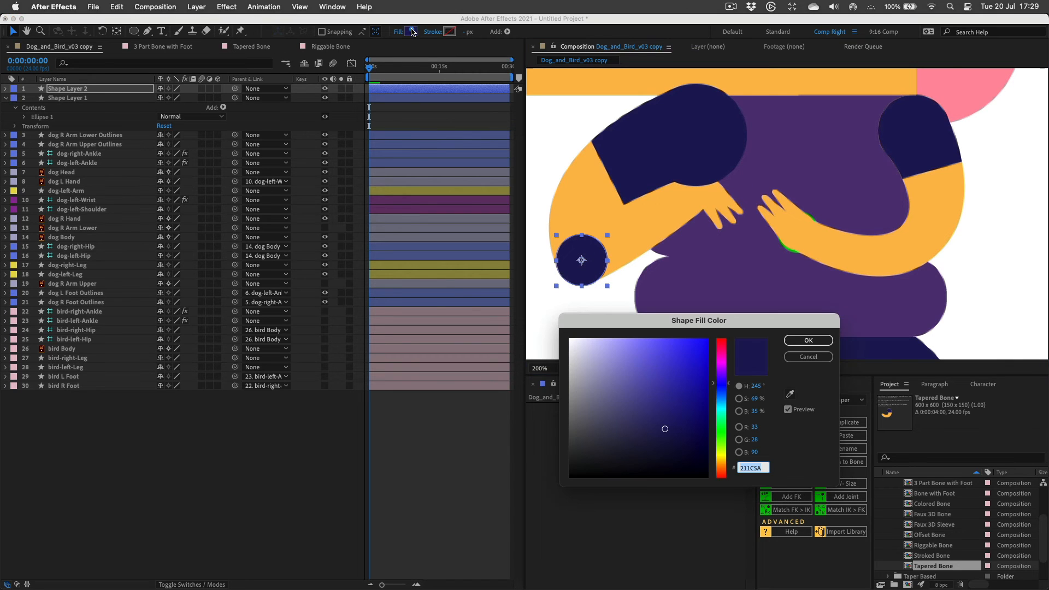
{"action": "left_click", "coordinate": [789, 394]}
{"action": "left_click", "coordinate": [598, 216]}
{"action": "key", "text": "Return"}
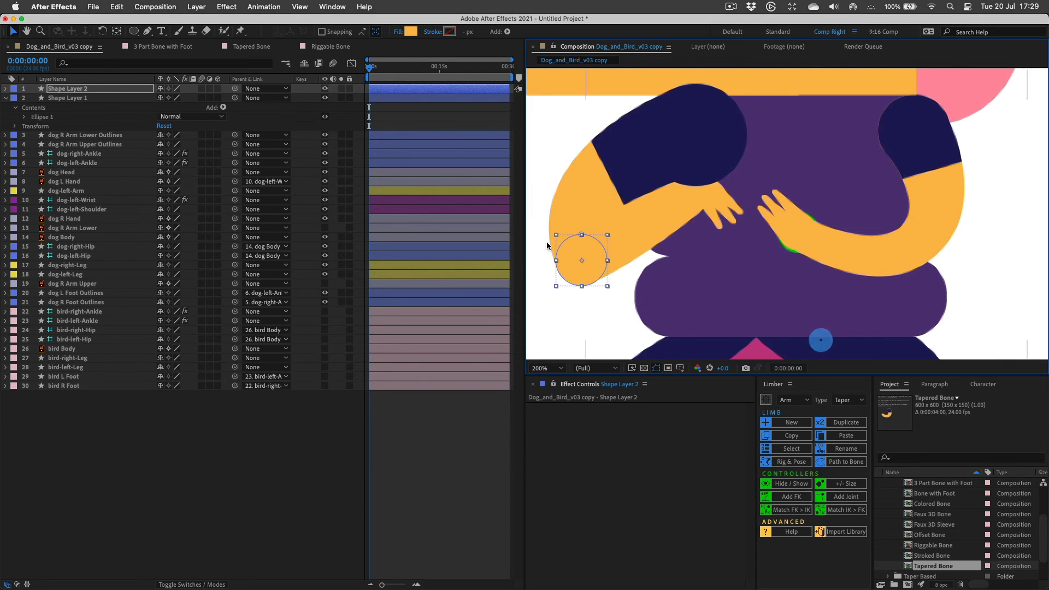
Duplicate the elbow circle, move the copy to the dog's right wrist and scale it down to the wrist's width.
{"action": "left_click", "coordinate": [71, 88]}
{"action": "key", "text": "super+d"}
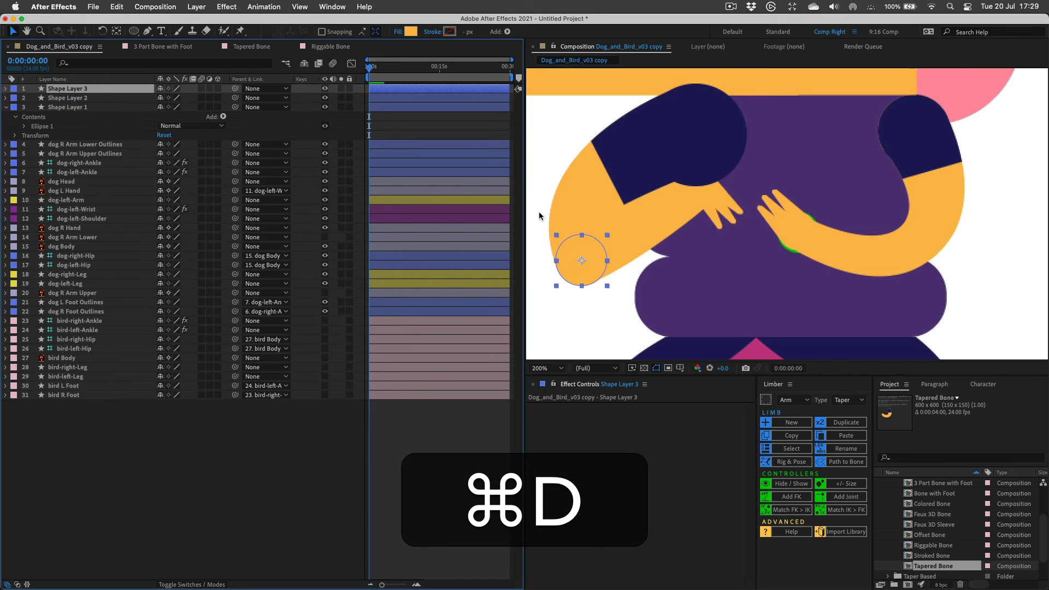
{"action": "left_click_drag", "start_coordinate": [589, 268], "coordinate": [706, 191]}
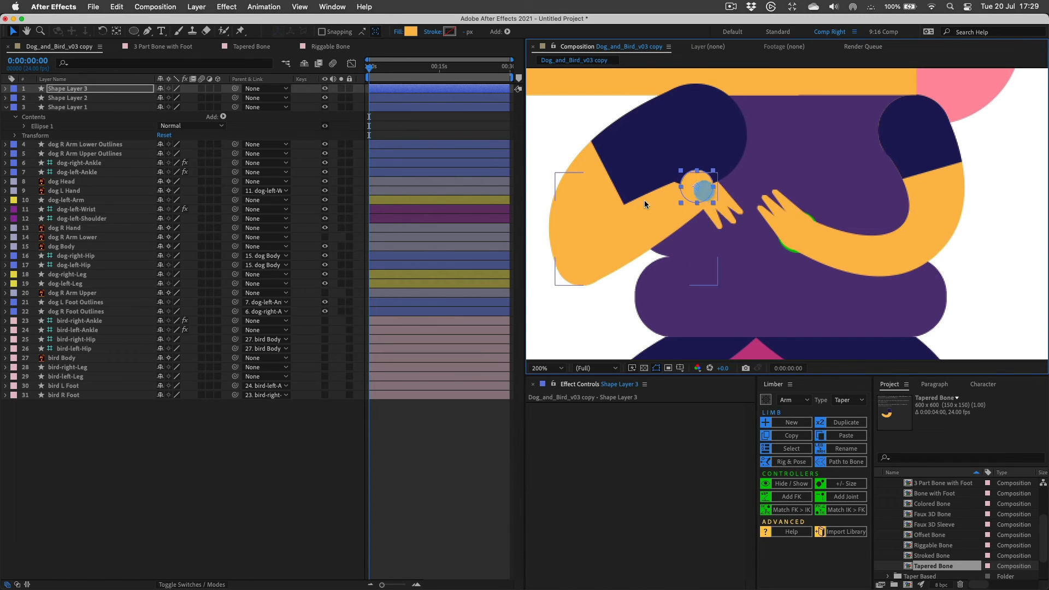
Solo the lower arm outlines and Shape Layer 3, align the circle with the forearm's rounded wrist end, and turn both solos off.
{"action": "left_click", "coordinate": [109, 146]}
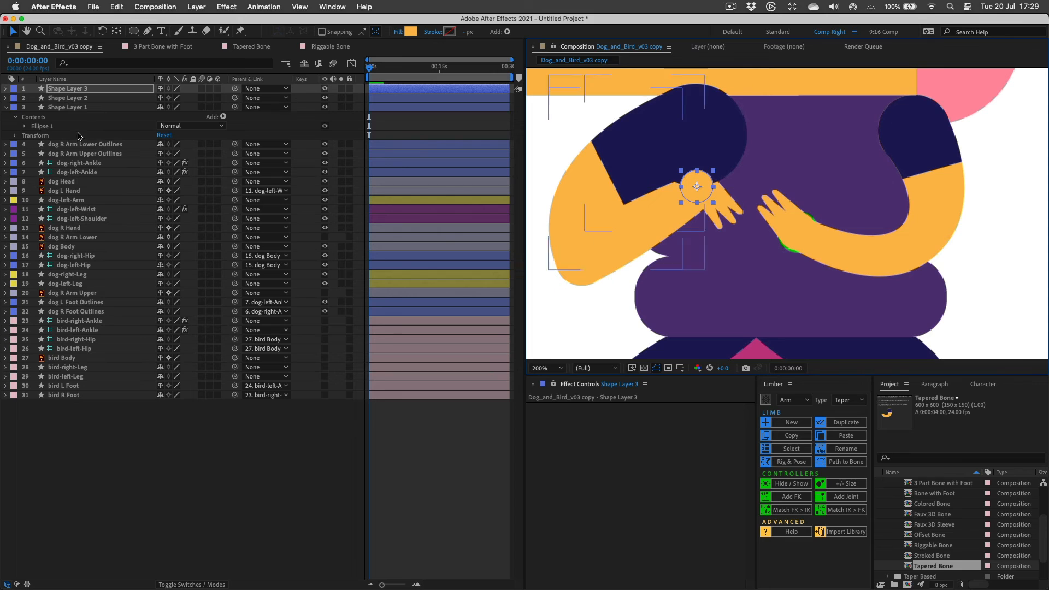
{"action": "left_click", "coordinate": [341, 144]}
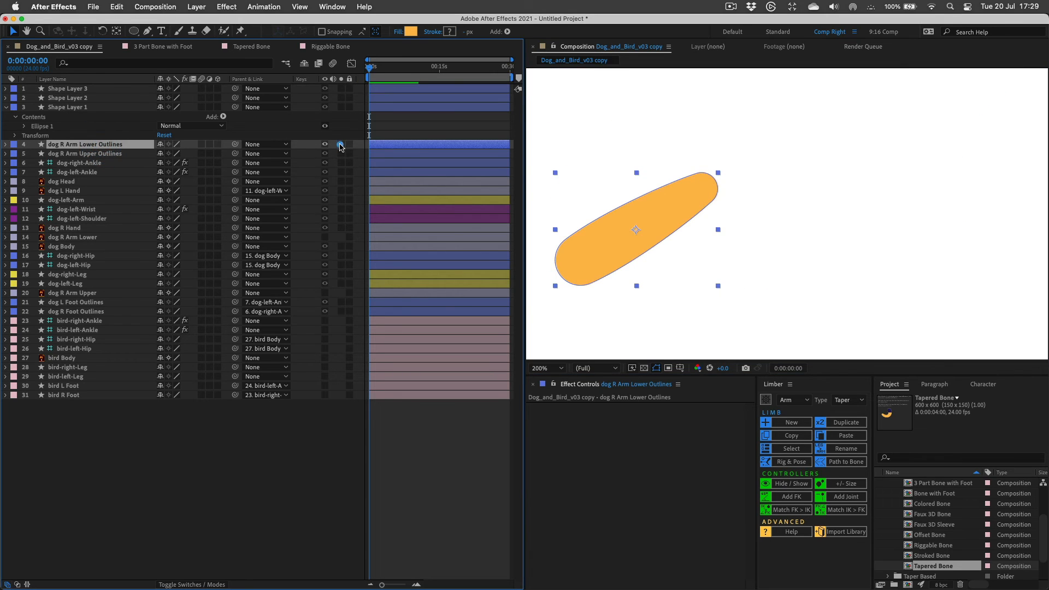
{"action": "left_click", "coordinate": [341, 88]}
{"action": "left_click", "coordinate": [107, 89]}
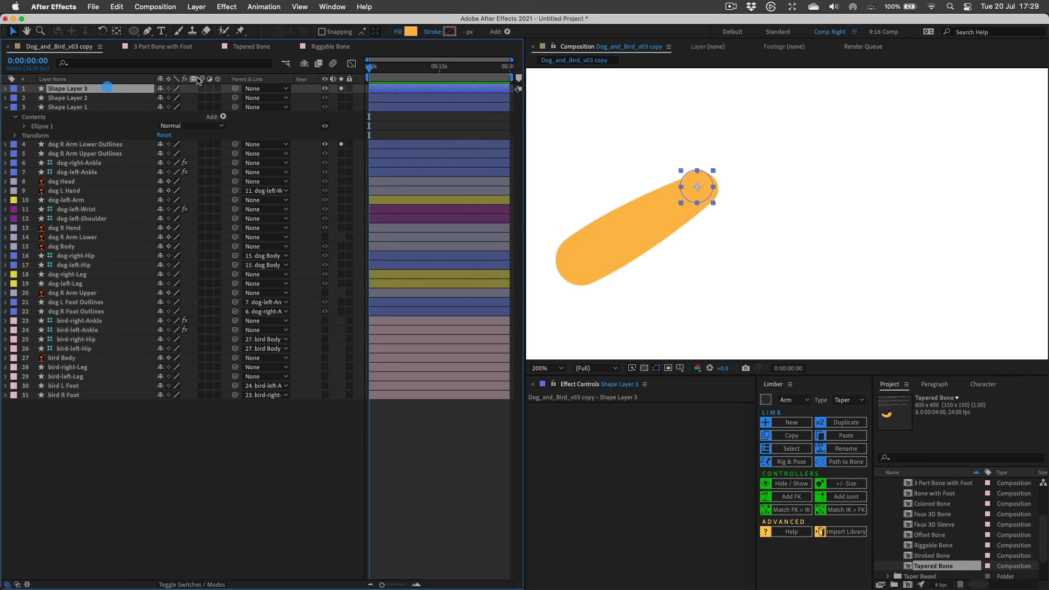
{"action": "mouse_move", "coordinate": [694, 193]}
{"action": "left_mouse_down"}
{"action": "mouse_move", "coordinate": [694, 203]}
{"action": "mouse_move", "coordinate": [700, 196]}
{"action": "left_mouse_up"}
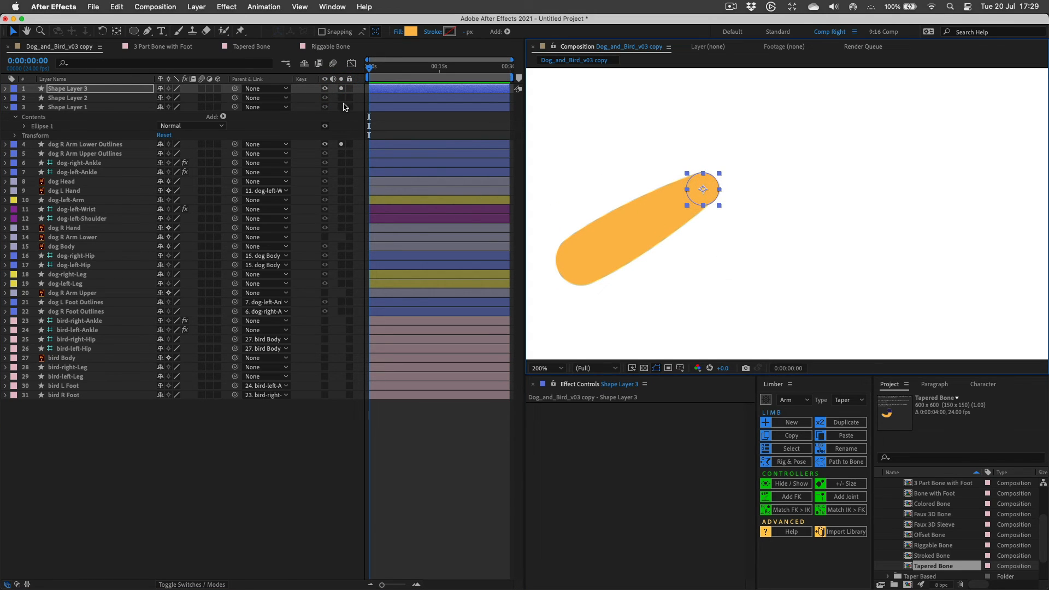
{"action": "left_click", "coordinate": [341, 144]}
{"action": "left_click", "coordinate": [341, 88]}
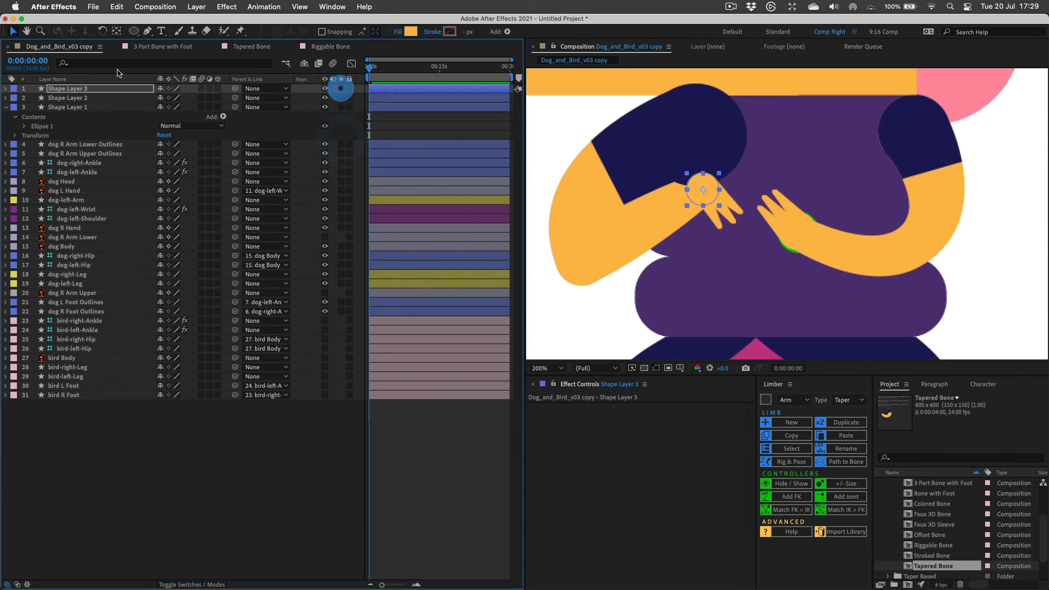
Rig and pose a new Limber limb named dog-right from Shape Layers 1–3 and the dog R Arm Upper and Lower Outlines.
{"action": "left_click", "coordinate": [86, 145]}
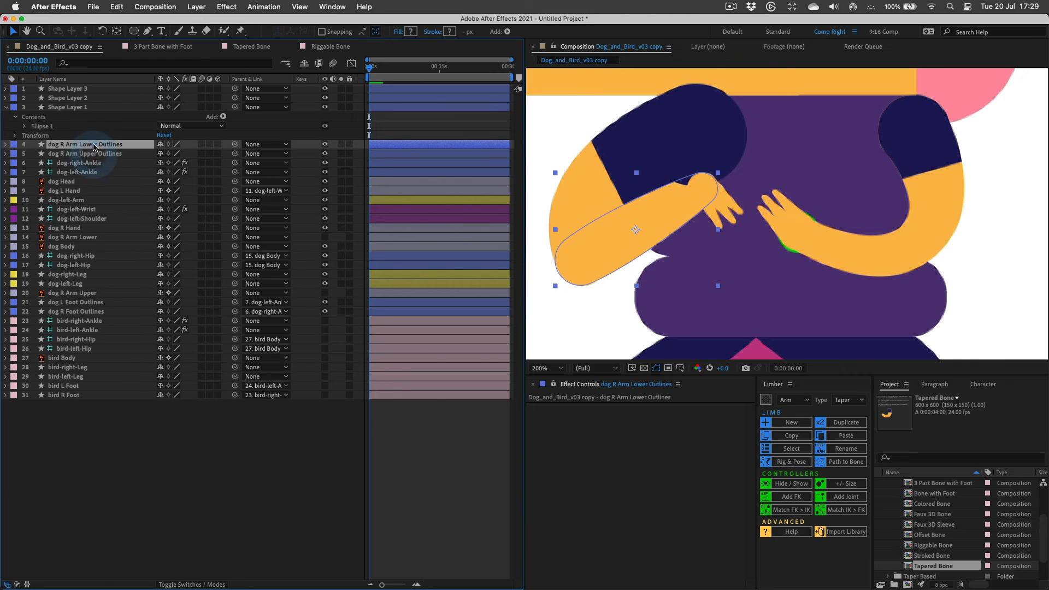
{"action": "left_click", "coordinate": [82, 108]}
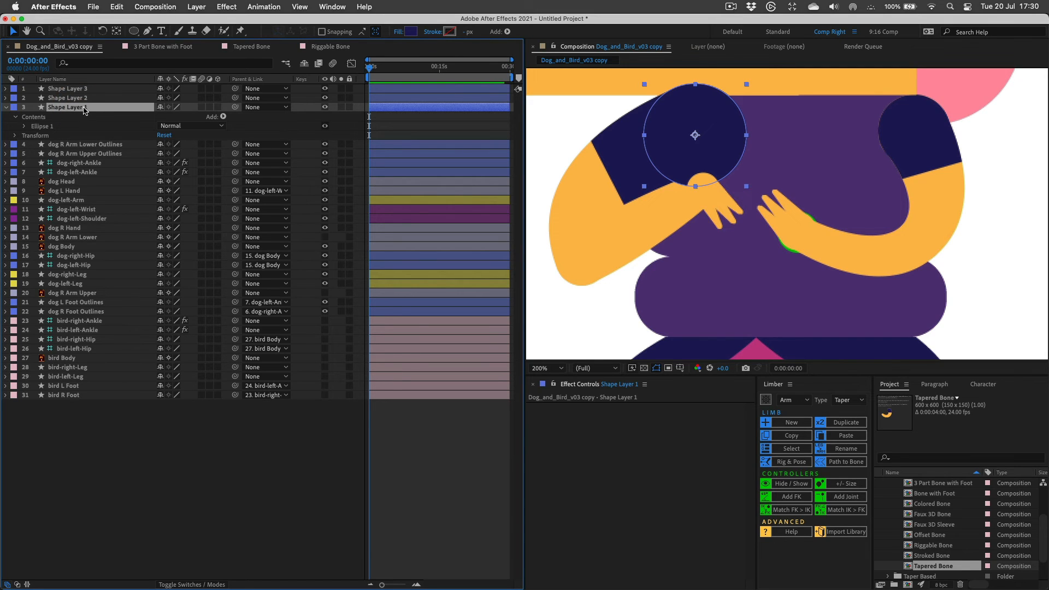
{"action": "left_click", "coordinate": [80, 99], "text": "super"}
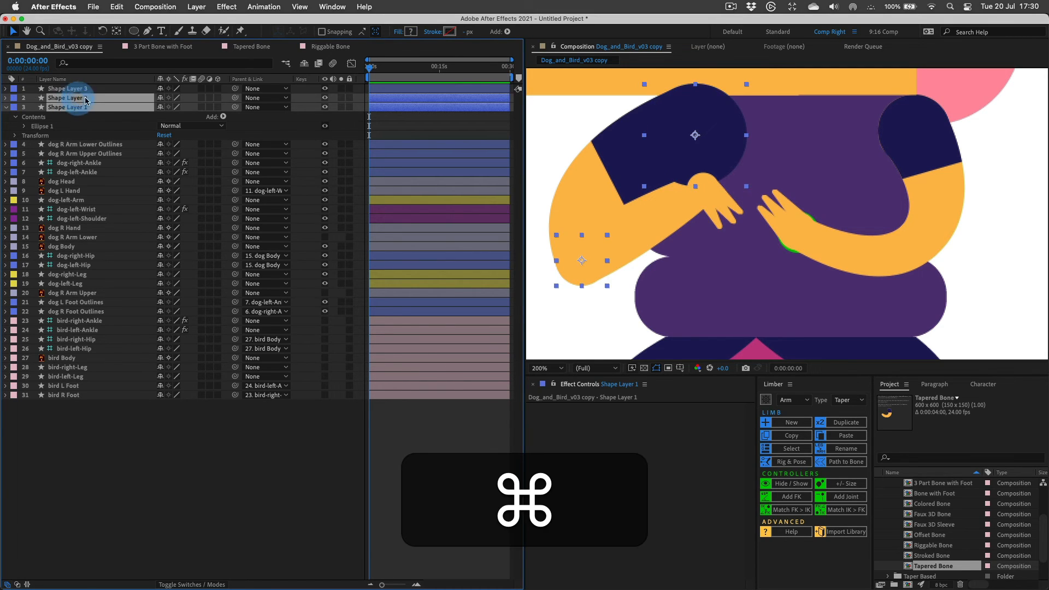
{"action": "left_click", "coordinate": [77, 90], "text": "super"}
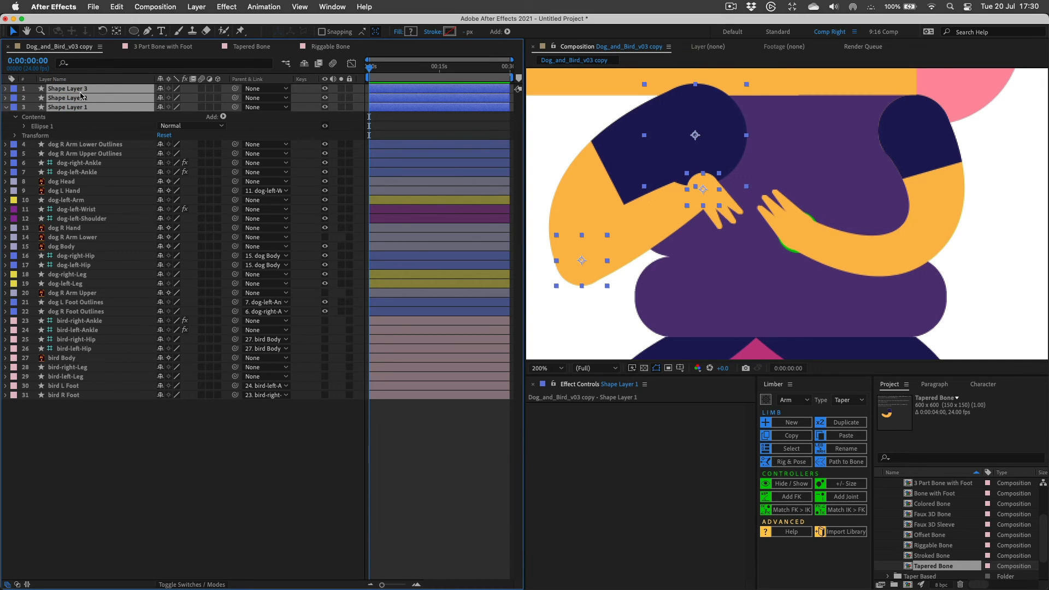
{"action": "key", "text": "super"}
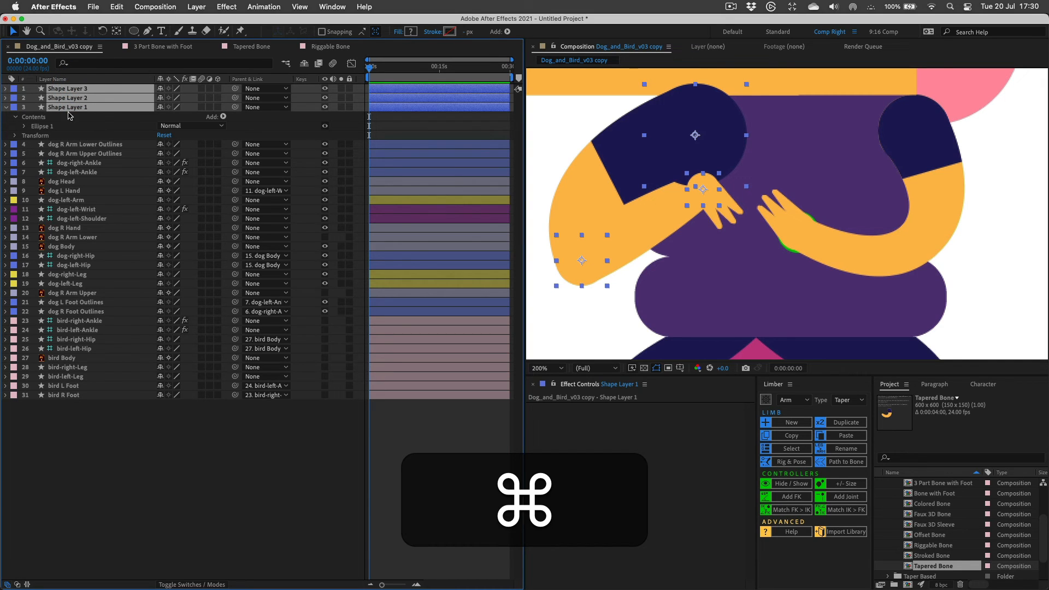
{"action": "left_click", "coordinate": [89, 153], "text": "super"}
{"action": "left_click", "coordinate": [85, 144], "text": "super"}
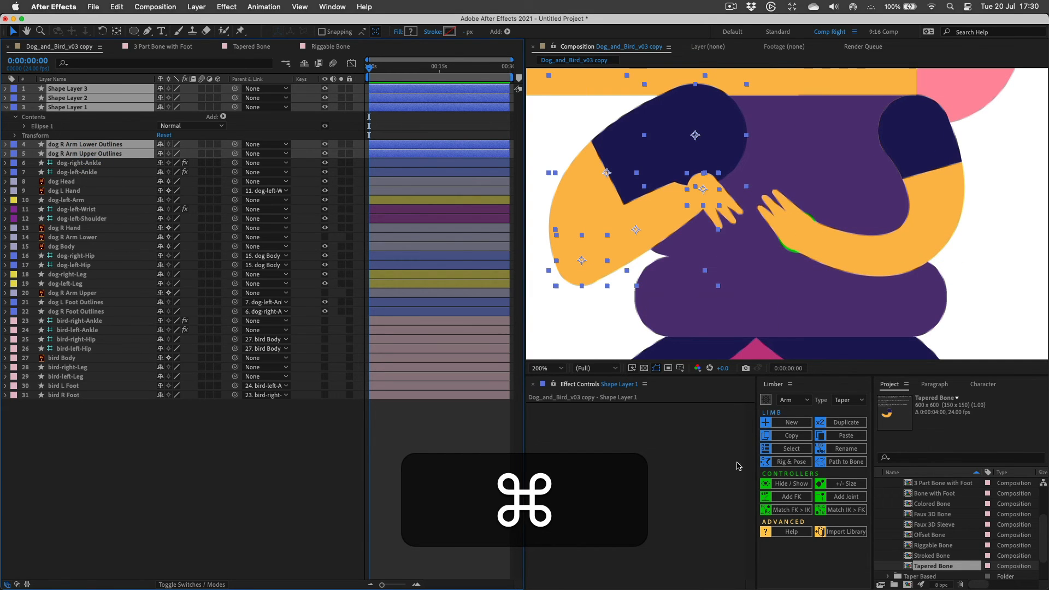
{"action": "left_click", "coordinate": [796, 463]}
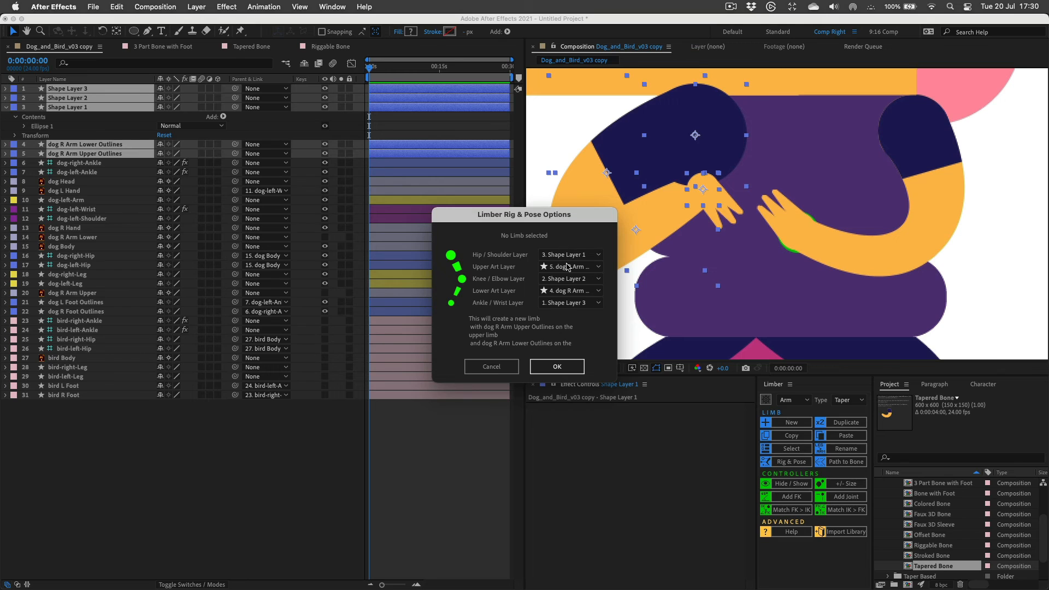
{"action": "left_click", "coordinate": [557, 367]}
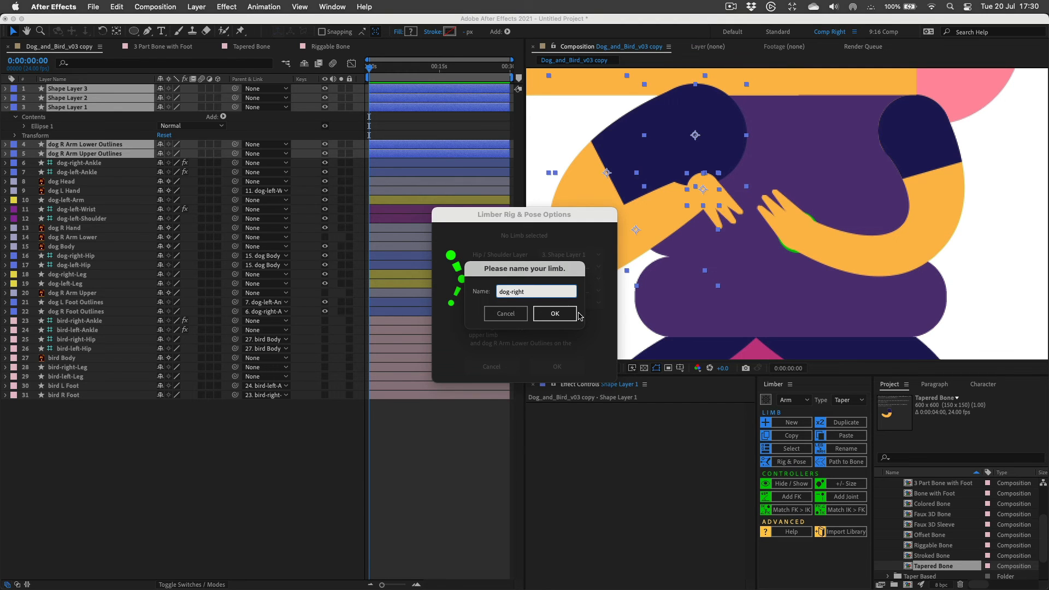
{"action": "left_click", "coordinate": [556, 314]}
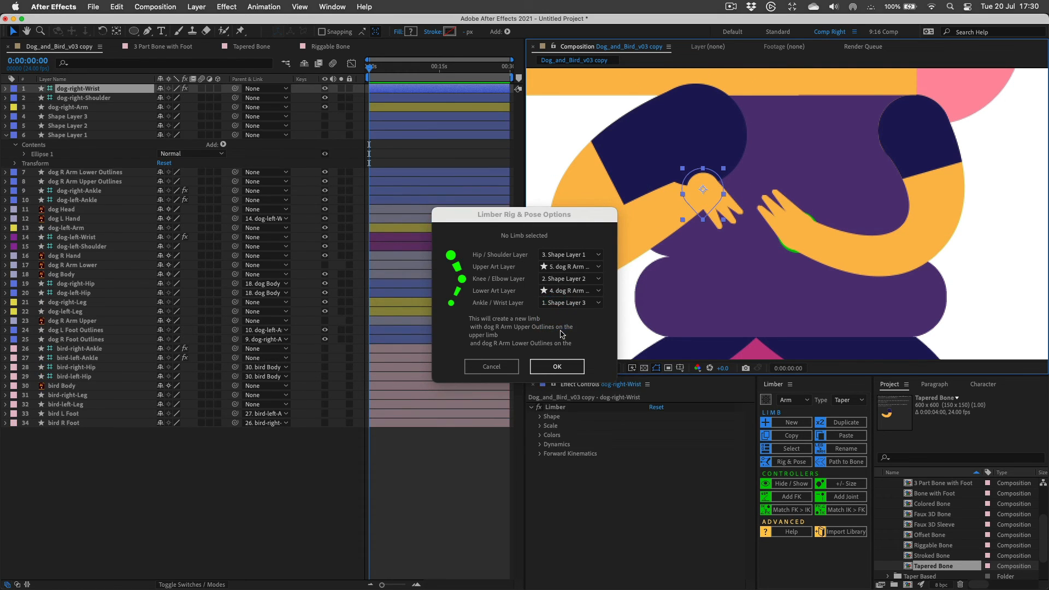
Reorder the dog-right-Arm limb so Lower Group sits above Upper Group, soloing the layer while editing and unsoloing it at the end.
{"action": "left_click", "coordinate": [68, 107]}
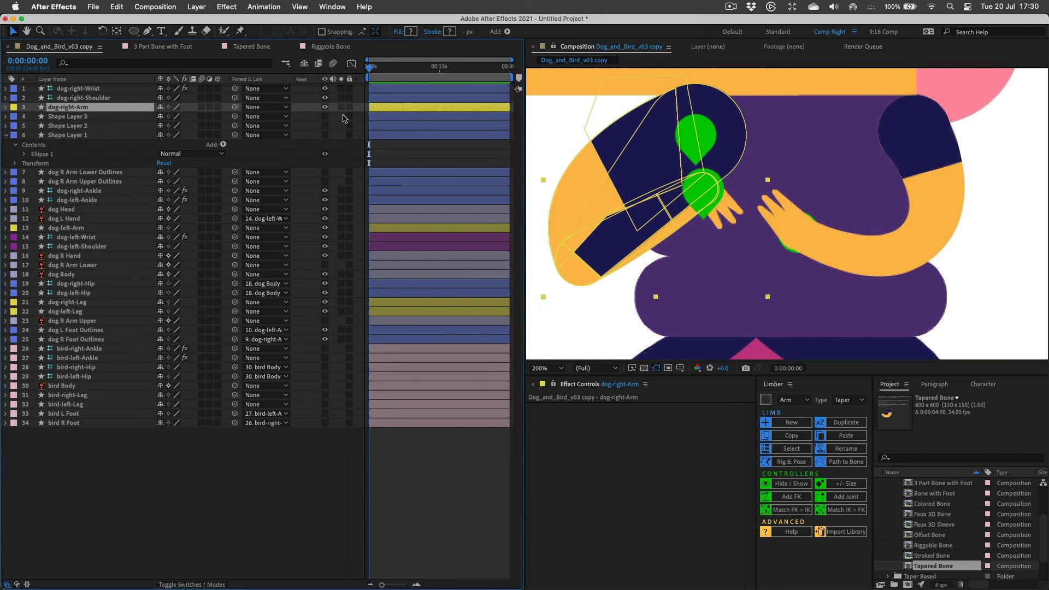
{"action": "left_click", "coordinate": [341, 107]}
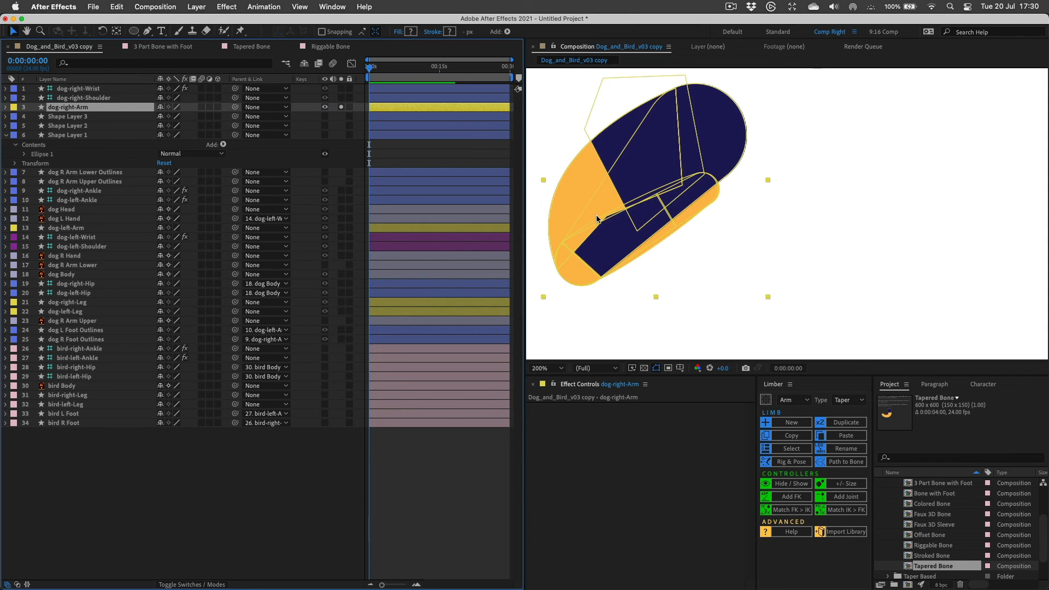
{"action": "left_click", "coordinate": [6, 108]}
{"action": "left_click", "coordinate": [16, 117]}
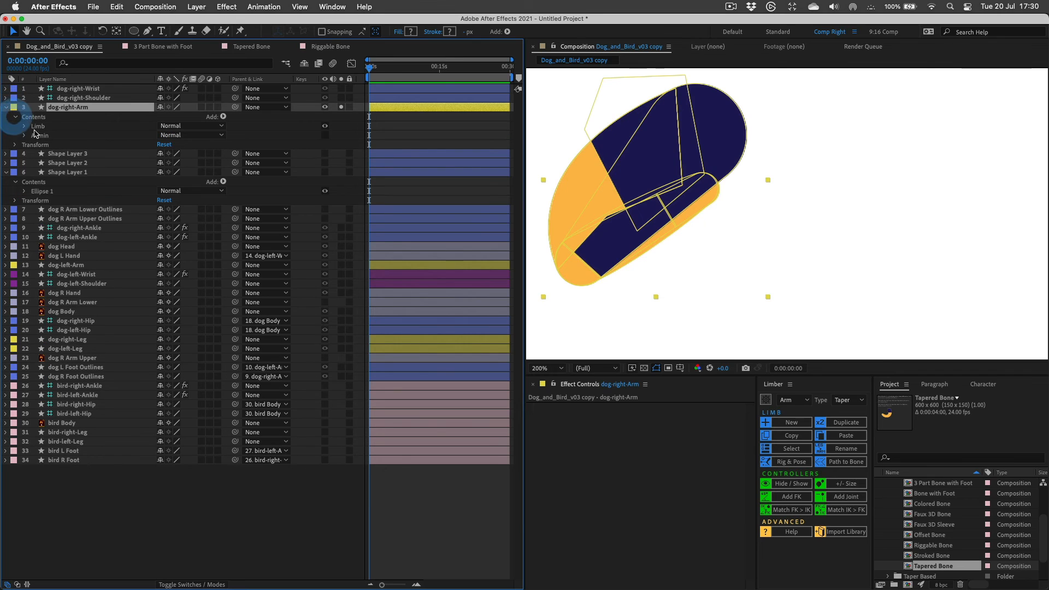
{"action": "left_click", "coordinate": [25, 126]}
{"action": "left_click", "coordinate": [51, 136]}
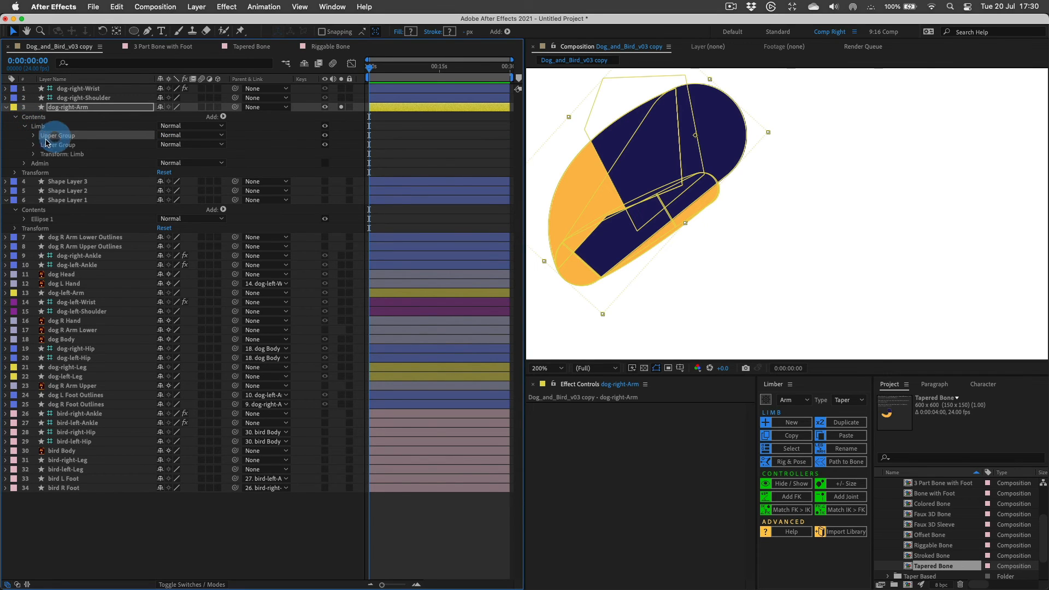
{"action": "left_click", "coordinate": [50, 146]}
{"action": "left_click_drag", "start_coordinate": [50, 146], "coordinate": [51, 134]}
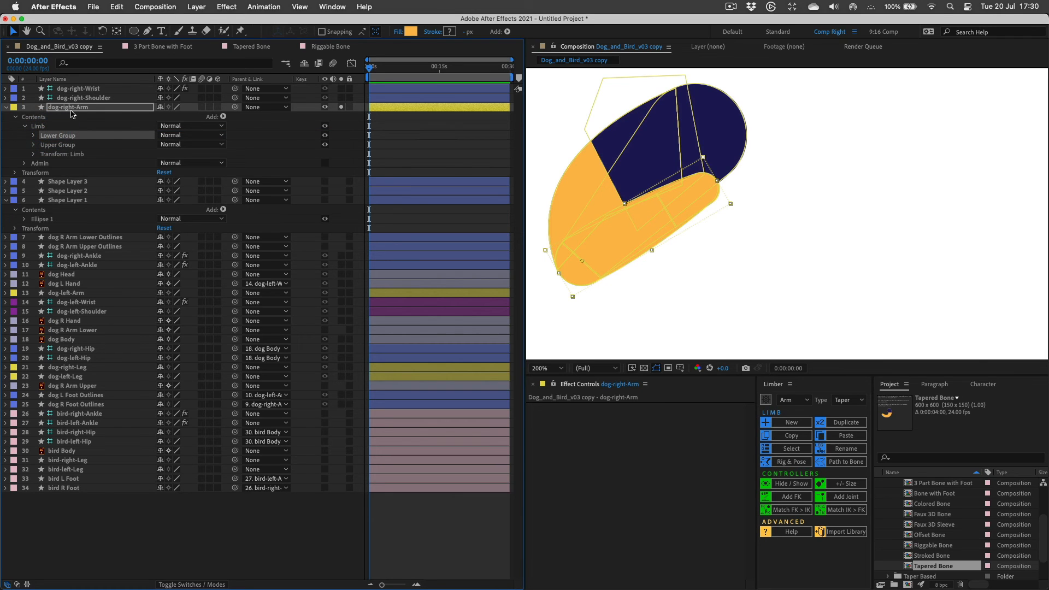
{"action": "left_click", "coordinate": [340, 108]}
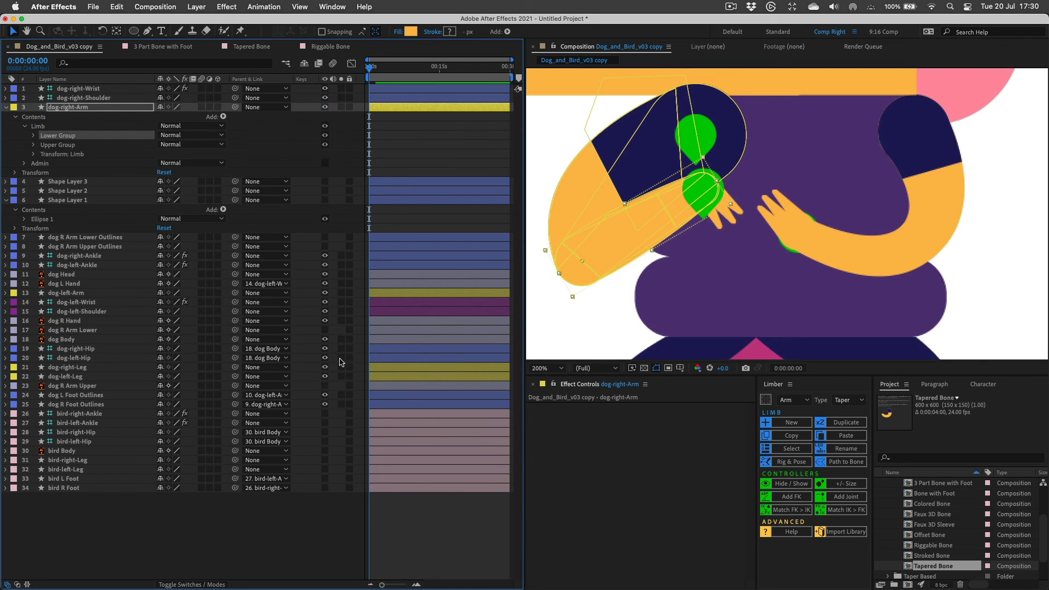
Try bending the dog's right arm by moving the dog-right-Wrist controller away from the body, and undo the move.
{"action": "left_click", "coordinate": [77, 89]}
{"action": "left_click_drag", "start_coordinate": [693, 207], "coordinate": [608, 297]}
{"action": "key", "text": "super+z"}
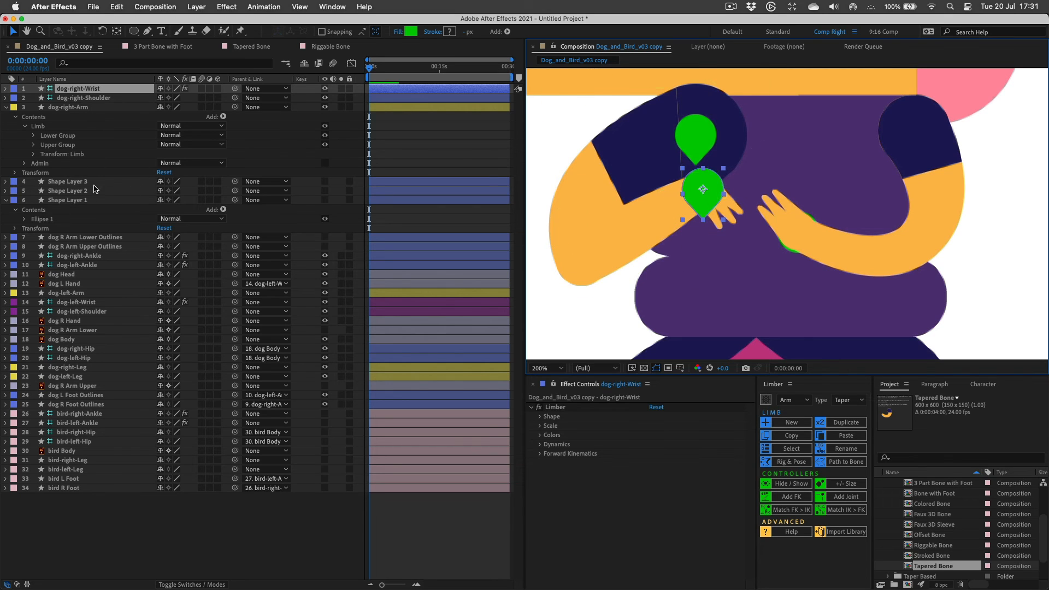
Delete Shape Layers 1–3 and the dog R Arm Lower and Upper Outlines layers.
{"action": "left_click", "coordinate": [87, 181]}
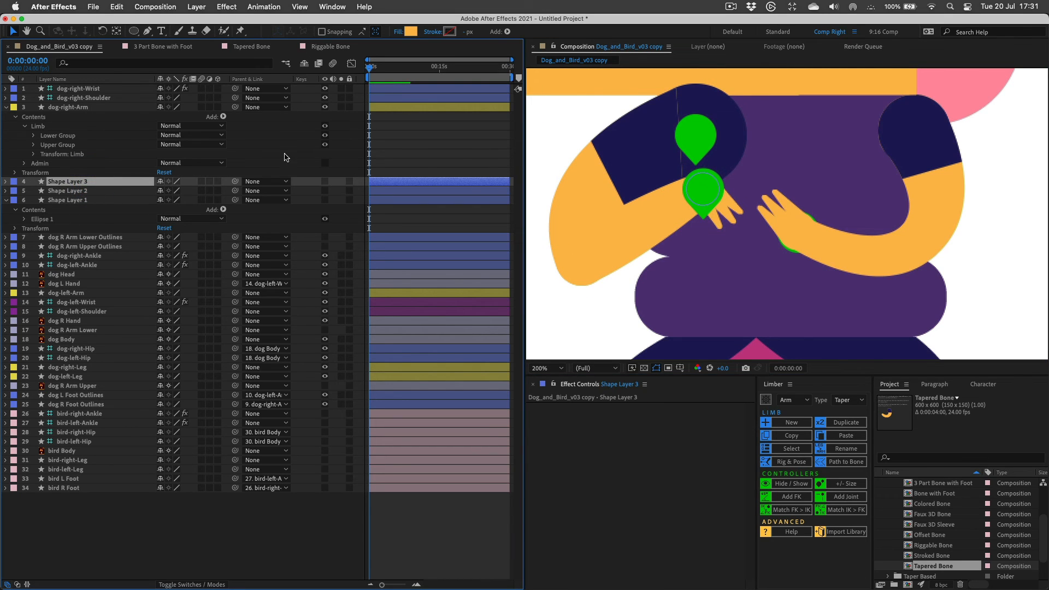
{"action": "left_click", "coordinate": [7, 201]}
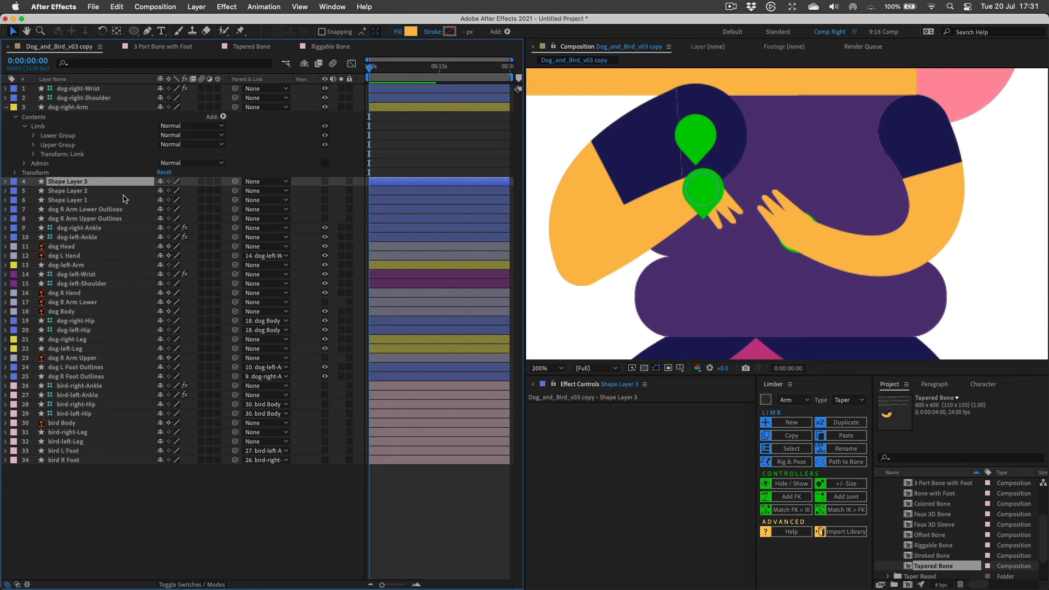
{"action": "left_click", "coordinate": [85, 220], "text": "shift"}
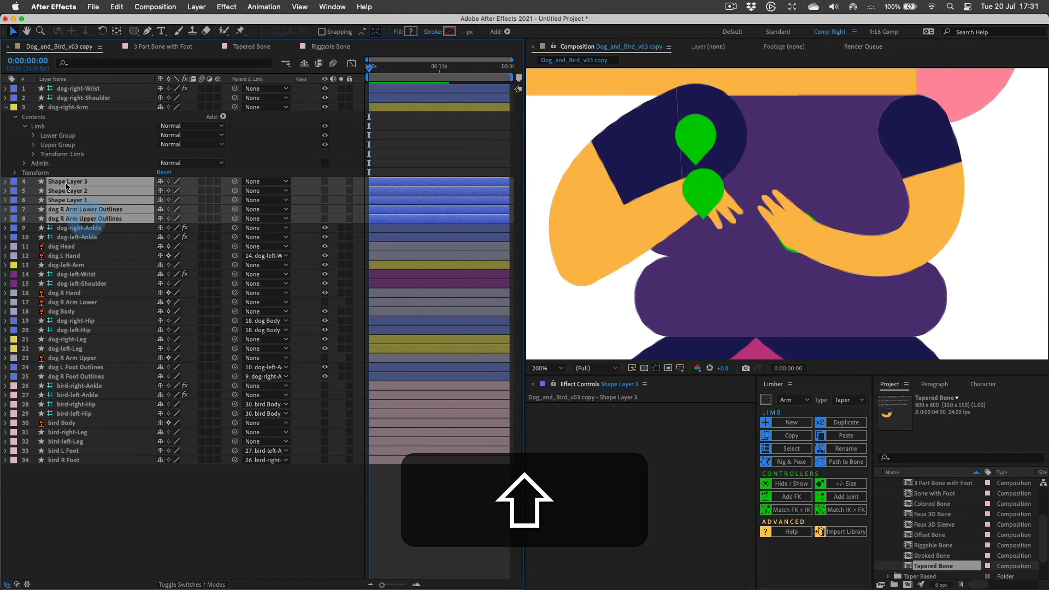
{"action": "key", "text": "BackSpace"}
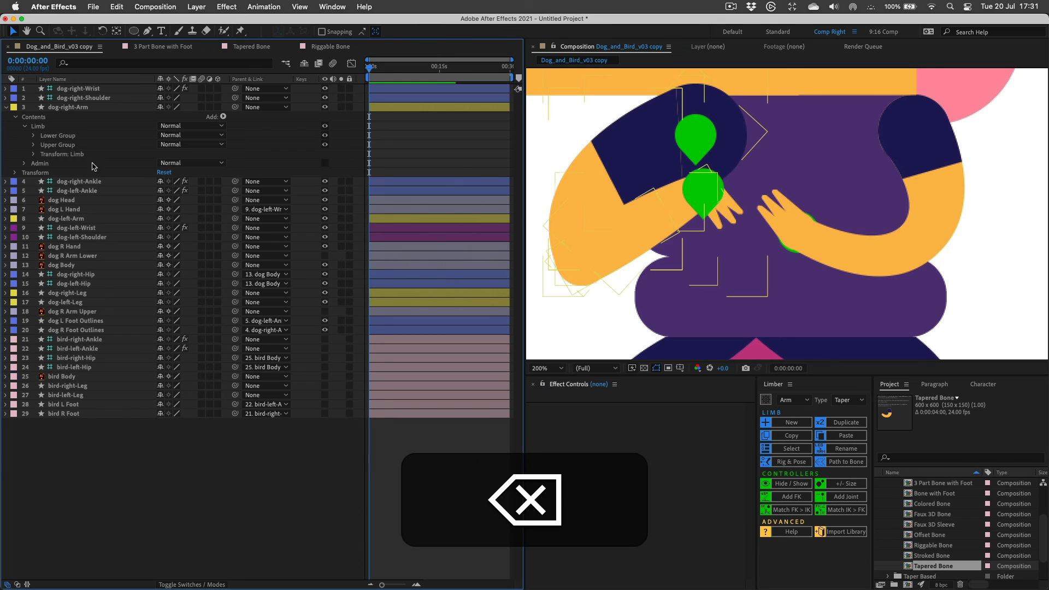
{"action": "left_click", "coordinate": [71, 108]}
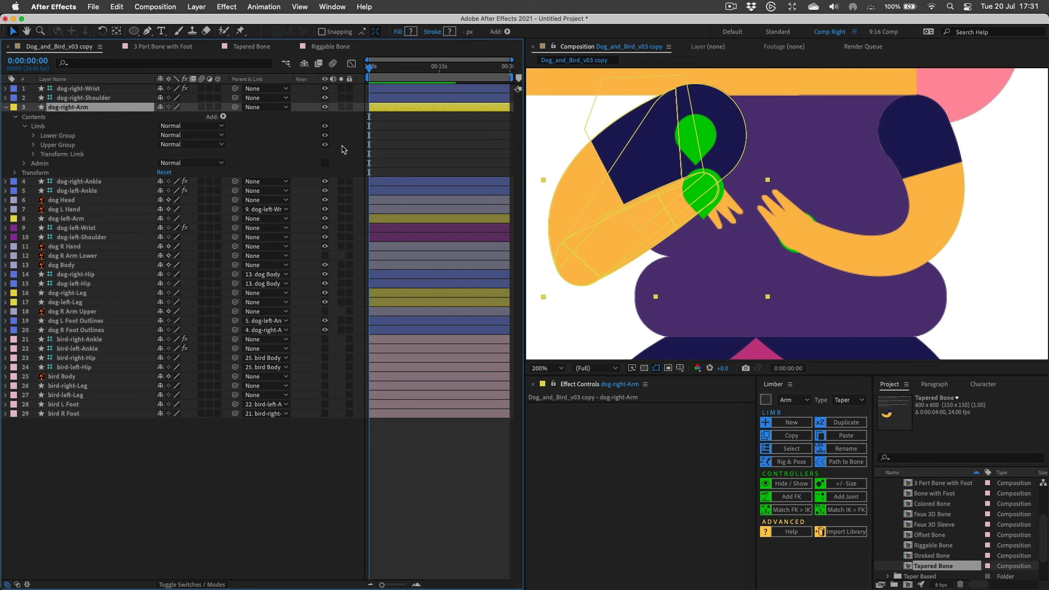
{"action": "key", "text": "alt+p"}
{"action": "key", "text": "shift+Page_Down"}
{"action": "left_click", "coordinate": [82, 89]}
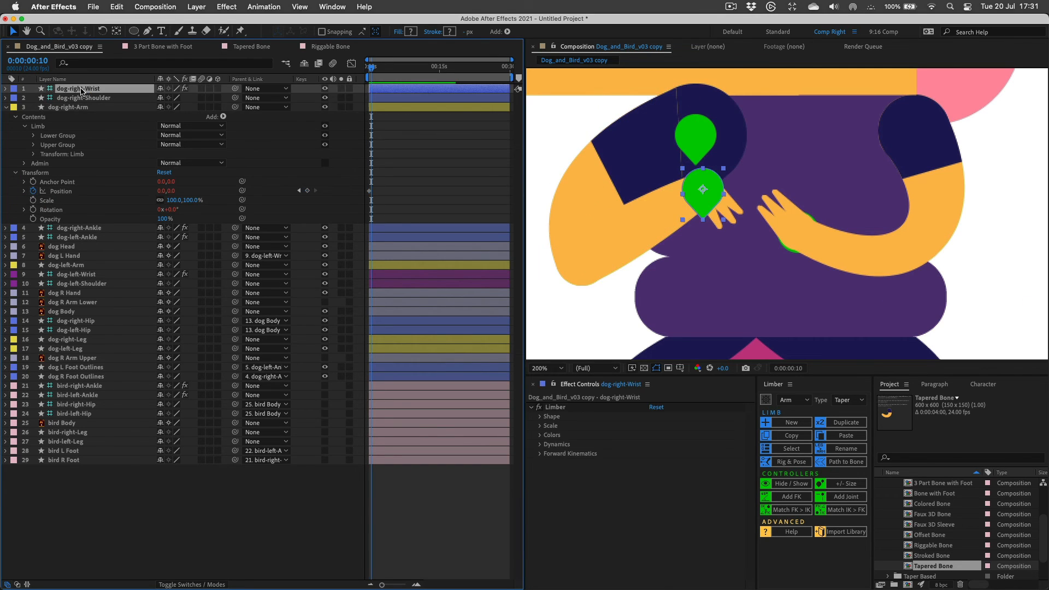
{"action": "left_click", "coordinate": [61, 191]}
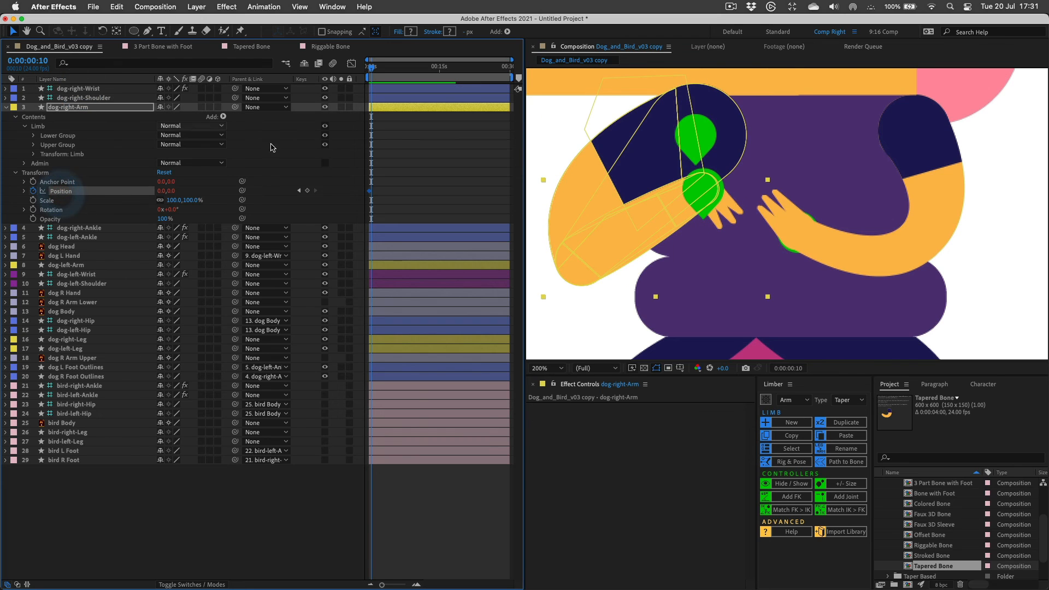
{"action": "left_click", "coordinate": [33, 191]}
{"action": "left_click", "coordinate": [69, 108]}
Keyframe dog-right-Wrist's position at frame 0 and move the controller down to about 518, 1092 at frame 10.
{"action": "left_click", "coordinate": [81, 88]}
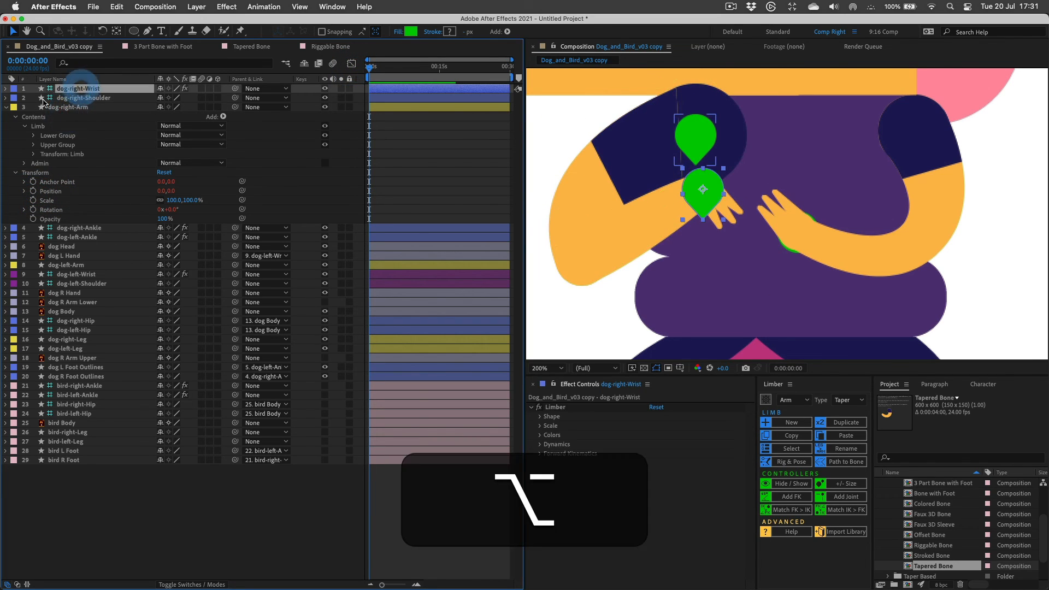
{"action": "key", "text": "alt+shift+p"}
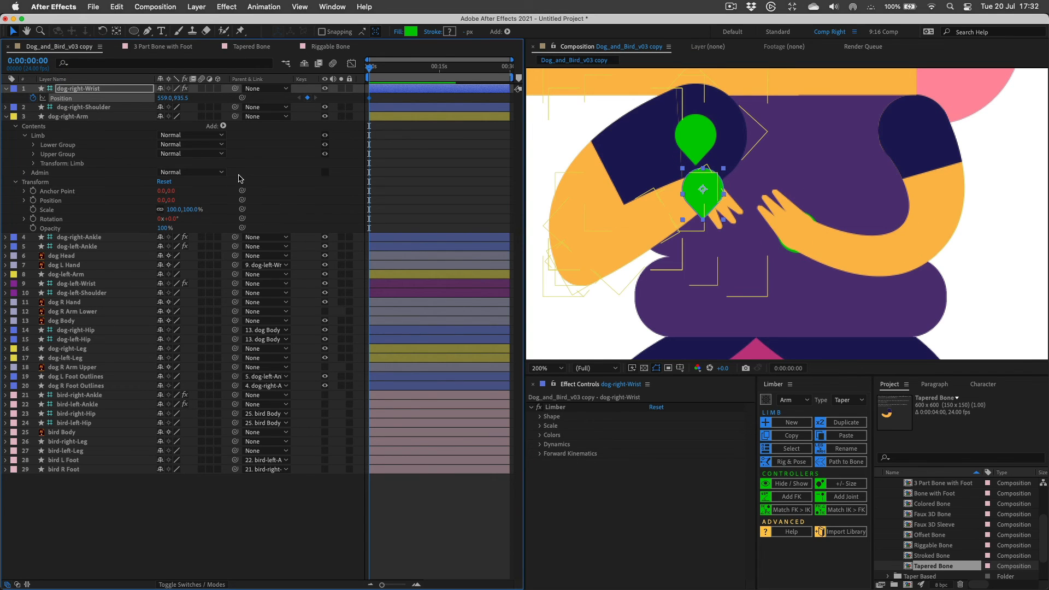
{"action": "key", "text": "shift+Page_Down"}
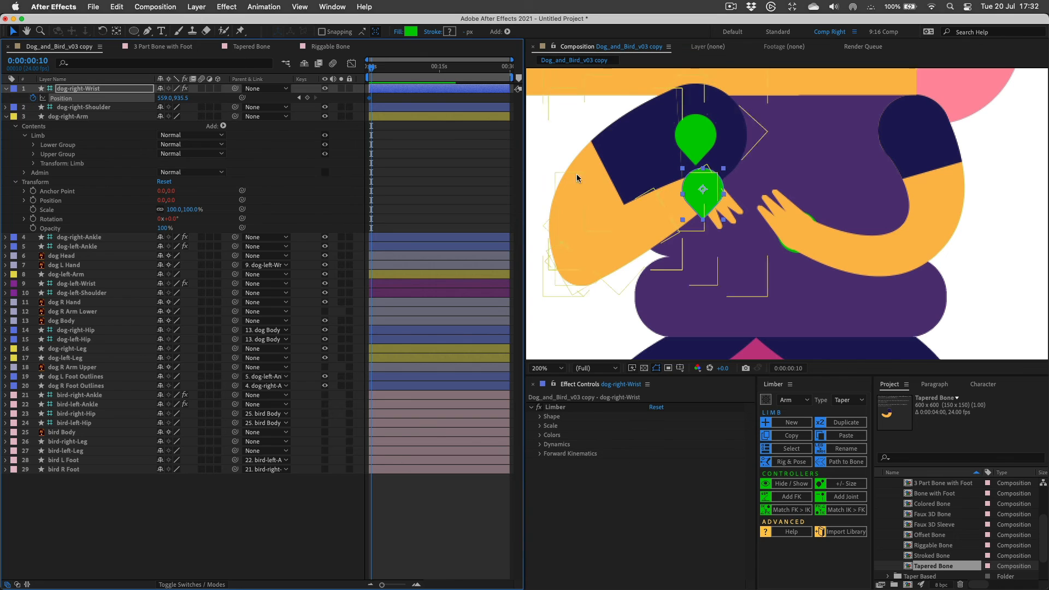
{"action": "left_click_drag", "start_coordinate": [704, 189], "coordinate": [650, 336]}
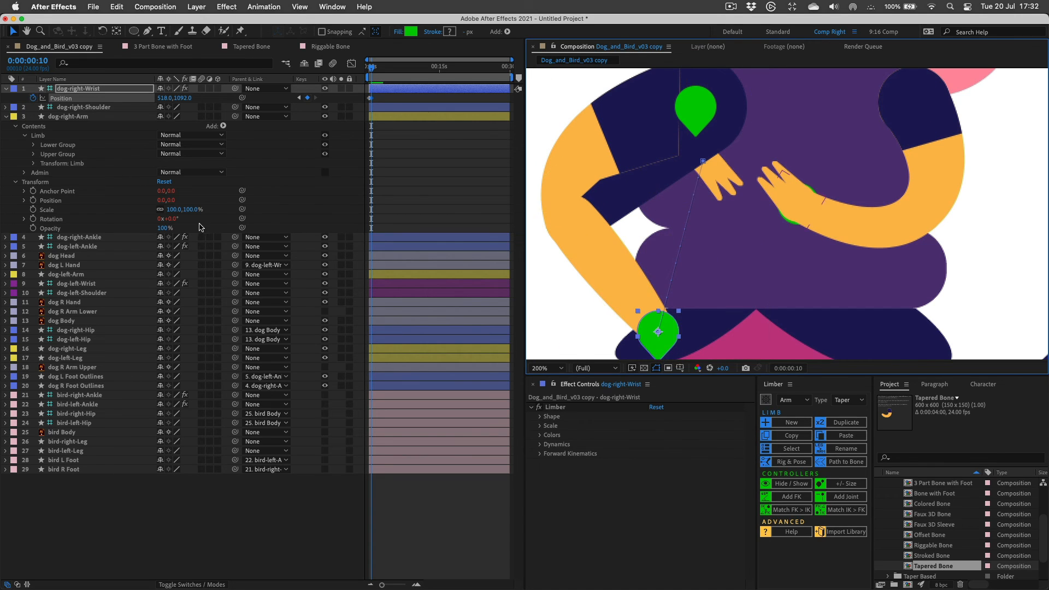
Open the Limber color settings of the dog-right-Wrist controller.
{"action": "left_click", "coordinate": [85, 88]}
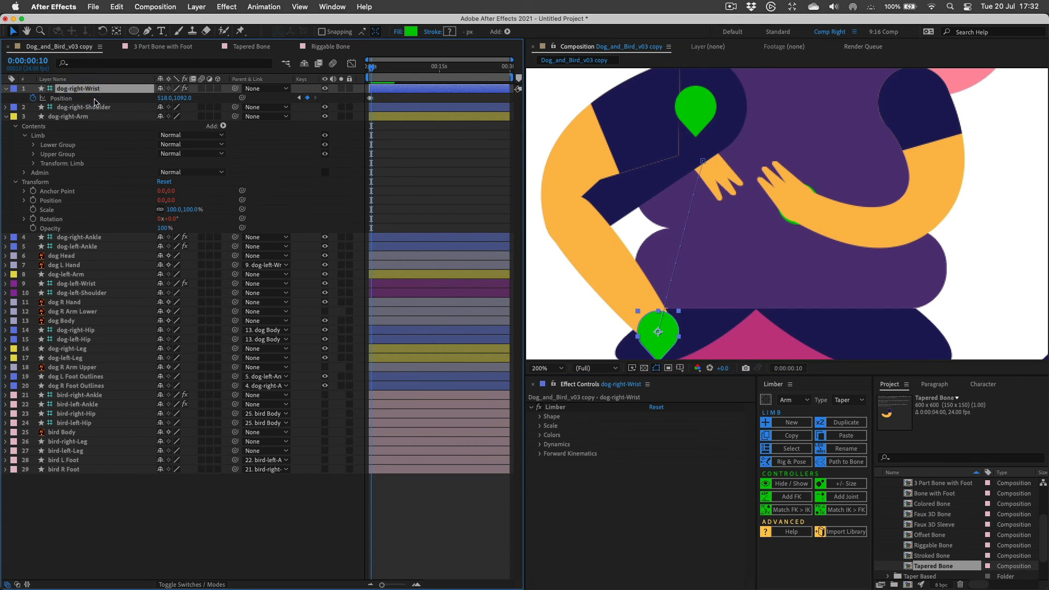
{"action": "left_click", "coordinate": [541, 435]}
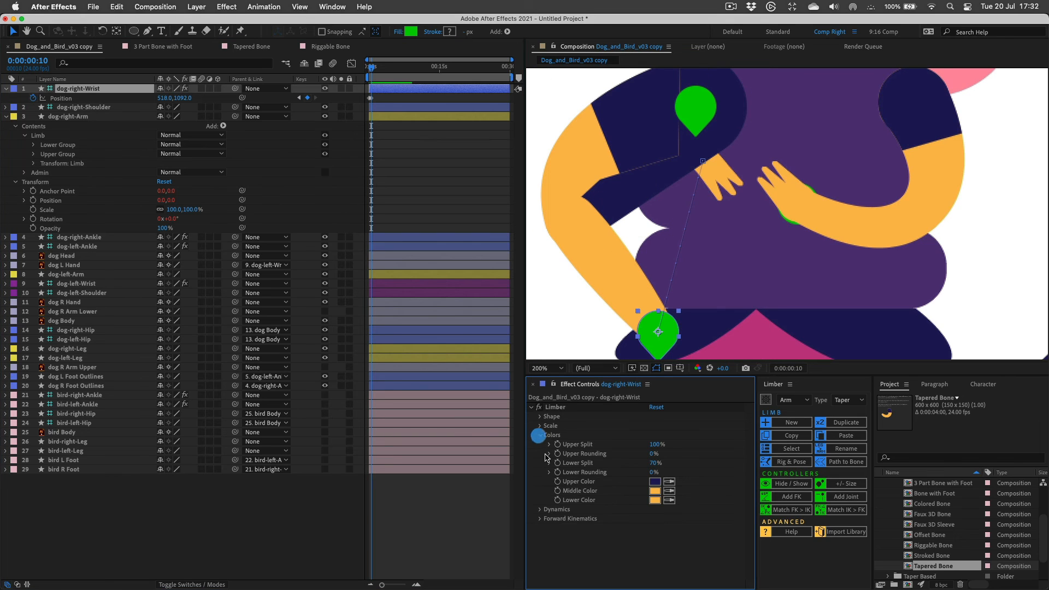
{"action": "left_click", "coordinate": [670, 494]}
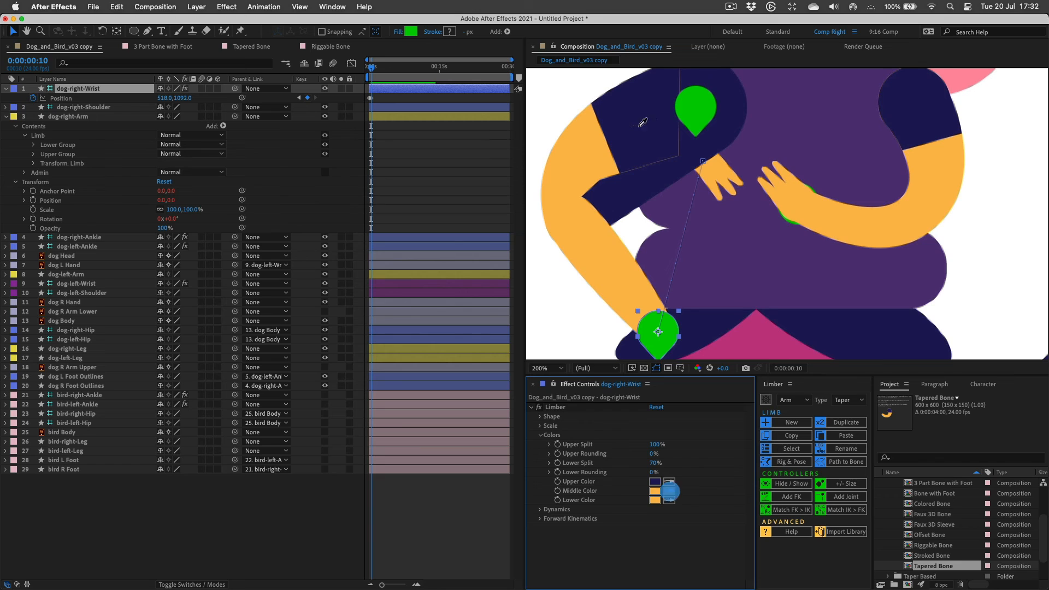
{"action": "left_click", "coordinate": [638, 123]}
{"action": "key", "text": "super+z"}
Set the right arm limb's Upper Split to 60%.
{"action": "left_click_drag", "start_coordinate": [658, 446], "coordinate": [635, 447]}
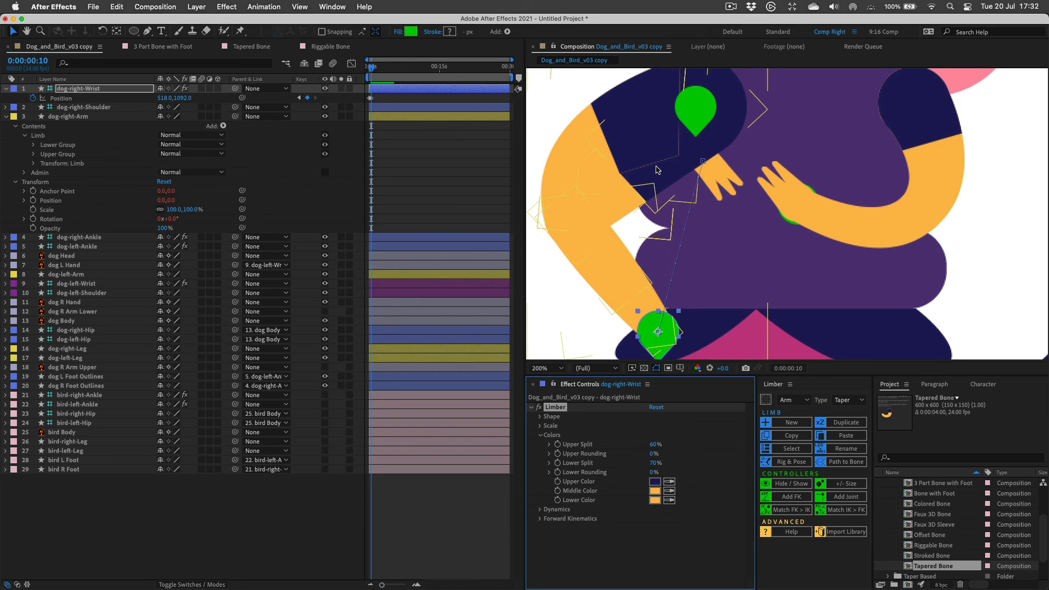
Set the label color of the dog-right-Arm layer to Green.
{"action": "left_click", "coordinate": [70, 117]}
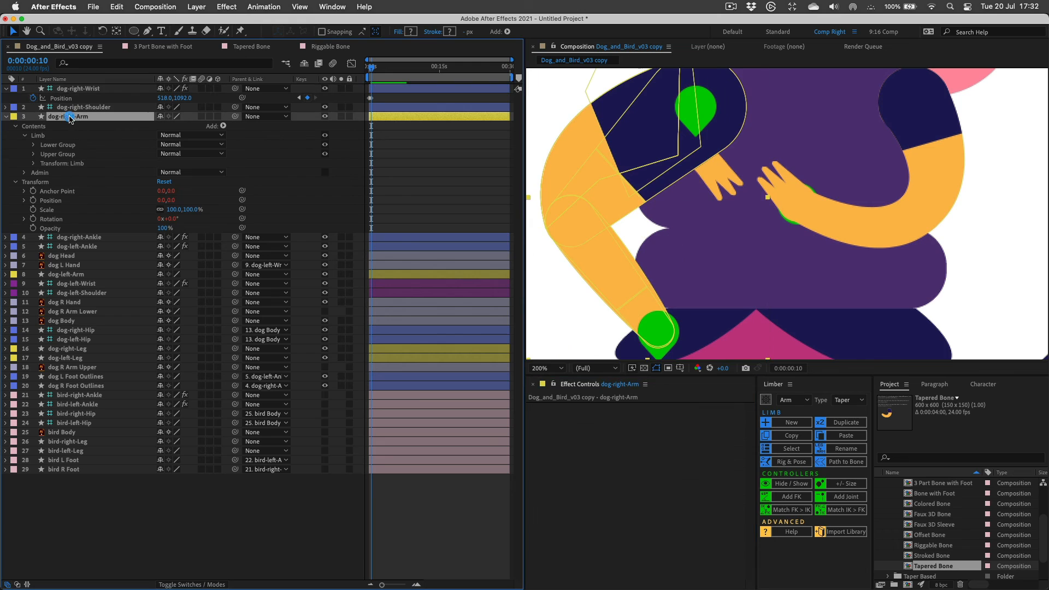
{"action": "left_click", "coordinate": [13, 117]}
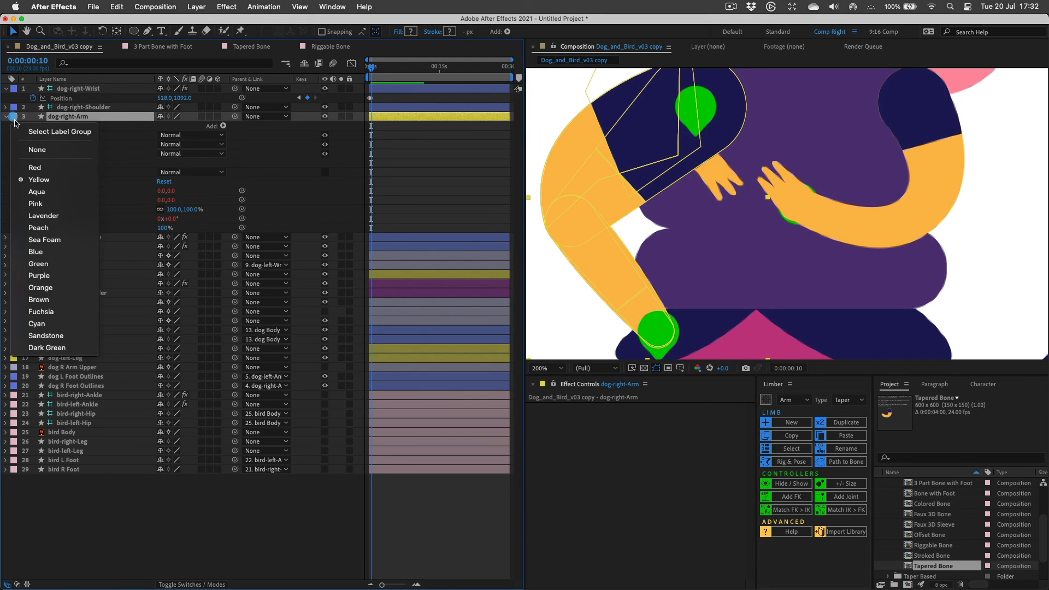
{"action": "left_click", "coordinate": [39, 262]}
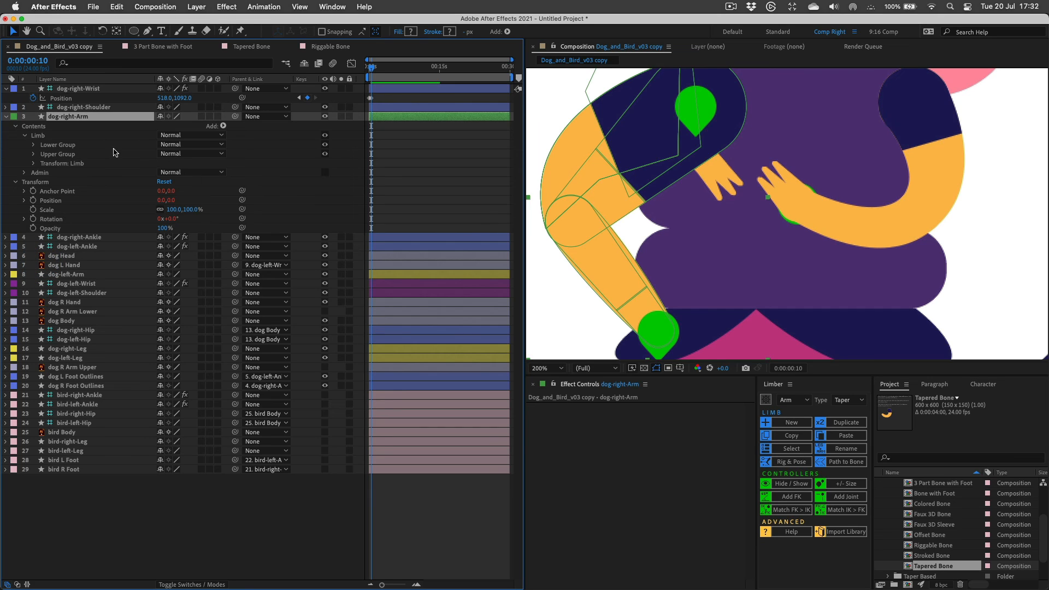
Try to curve the edge of the dog's right sleeve on dog-right-Arm by adjusting its path point with the Pen tool.
{"action": "key", "text": "g"}
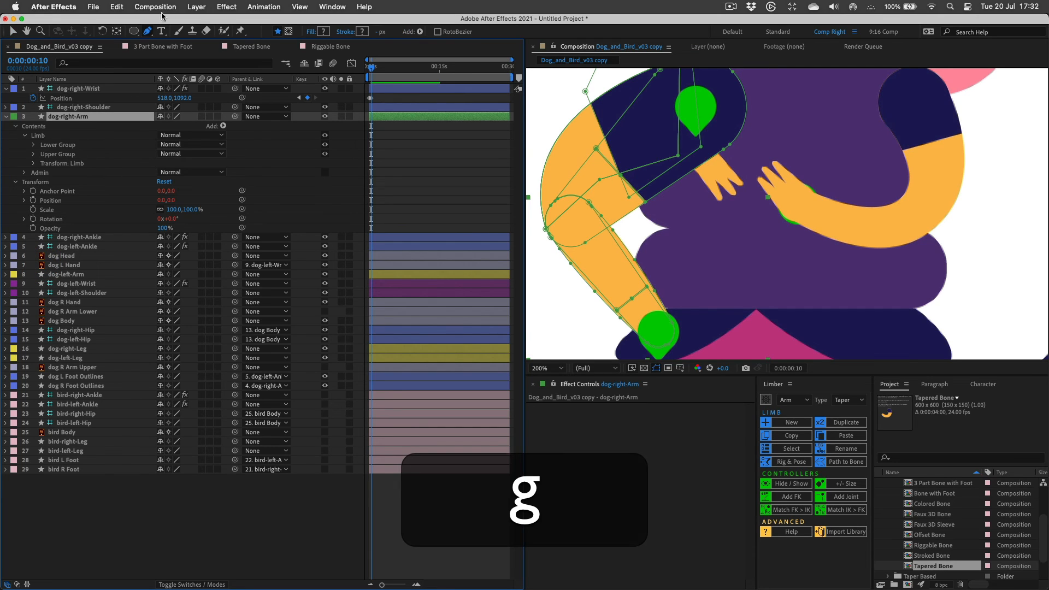
{"action": "left_click_drag", "start_coordinate": [629, 198], "coordinate": [604, 197]}
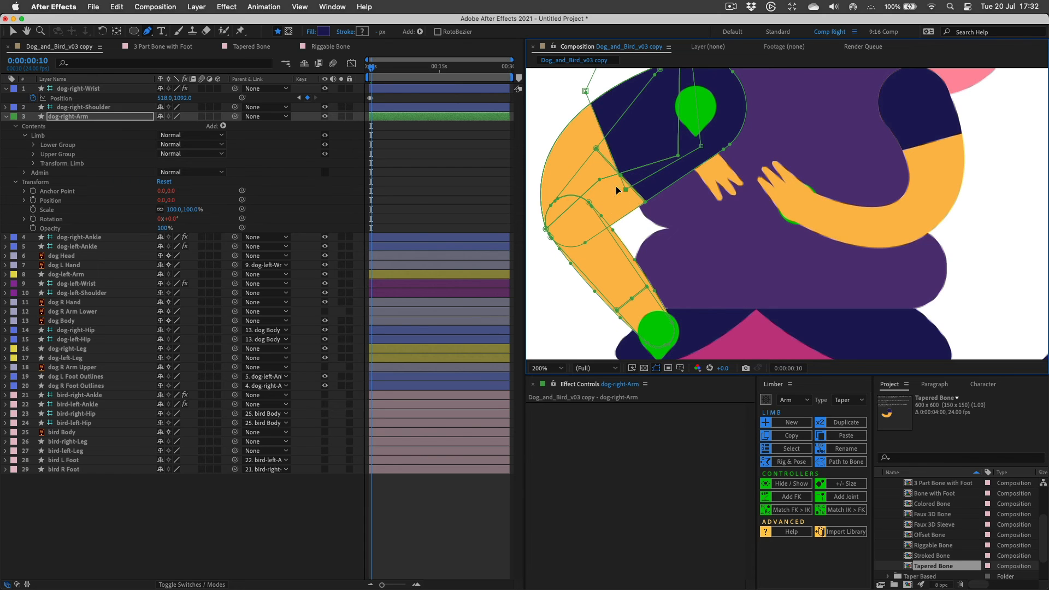
{"action": "key", "text": "super+z"}
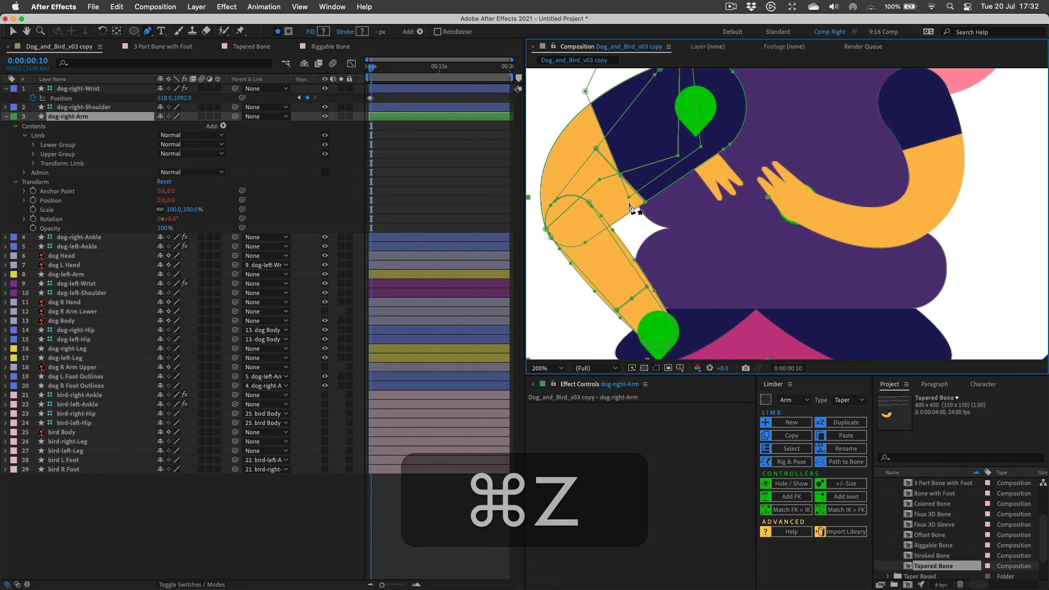
{"action": "left_click_drag", "start_coordinate": [629, 198], "coordinate": [619, 174]}
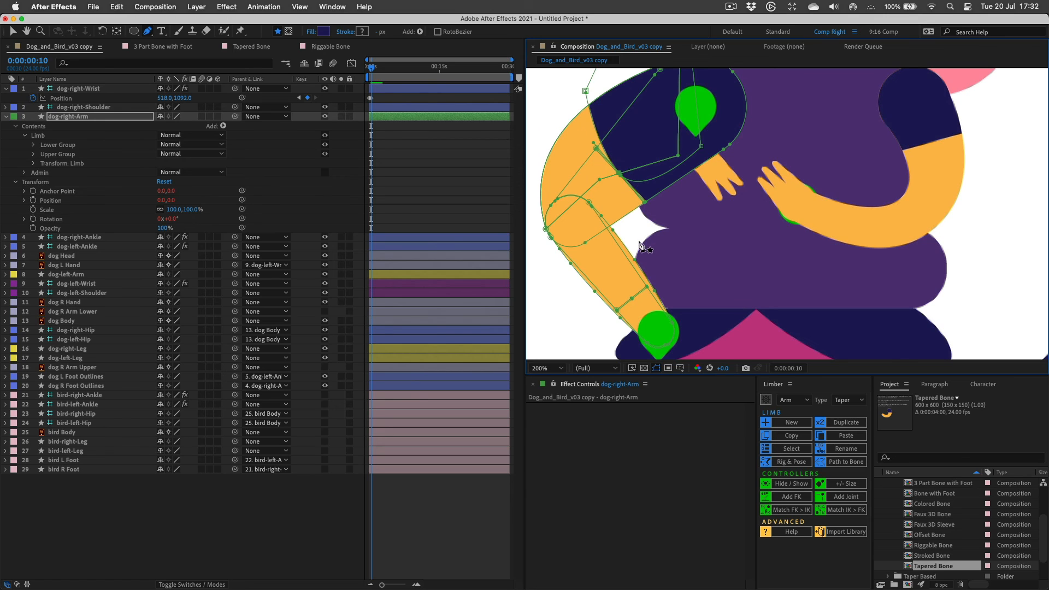
Undo the last path edit on the dog's right sleeve.
{"action": "left_click", "coordinate": [83, 88]}
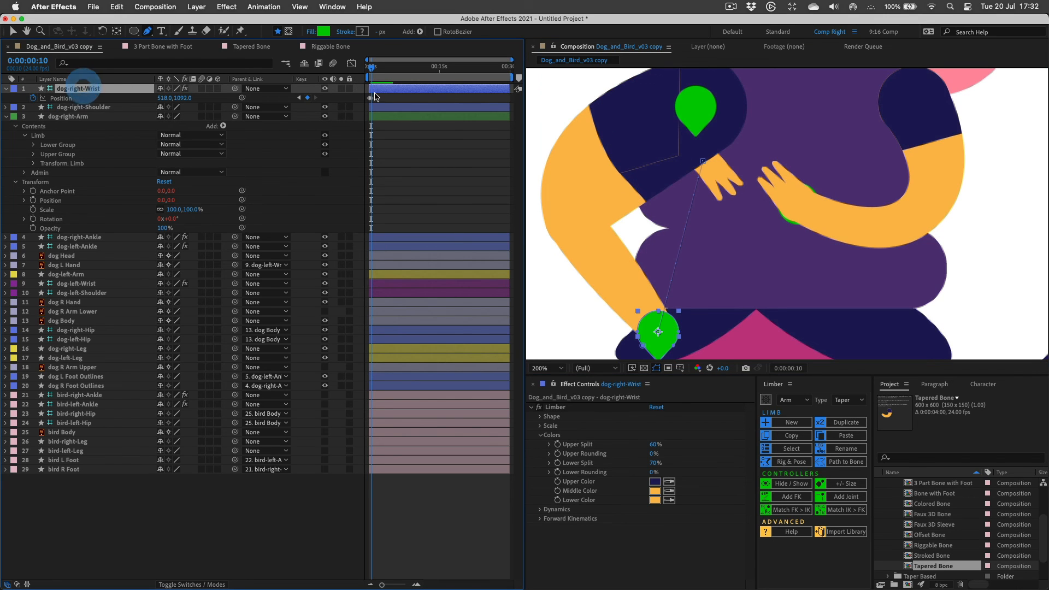
{"action": "left_click", "coordinate": [369, 66]}
{"action": "left_click_drag", "start_coordinate": [368, 67], "coordinate": [367, 66]}
{"action": "key", "text": "super+z"}
{"action": "left_click", "coordinate": [372, 67]}
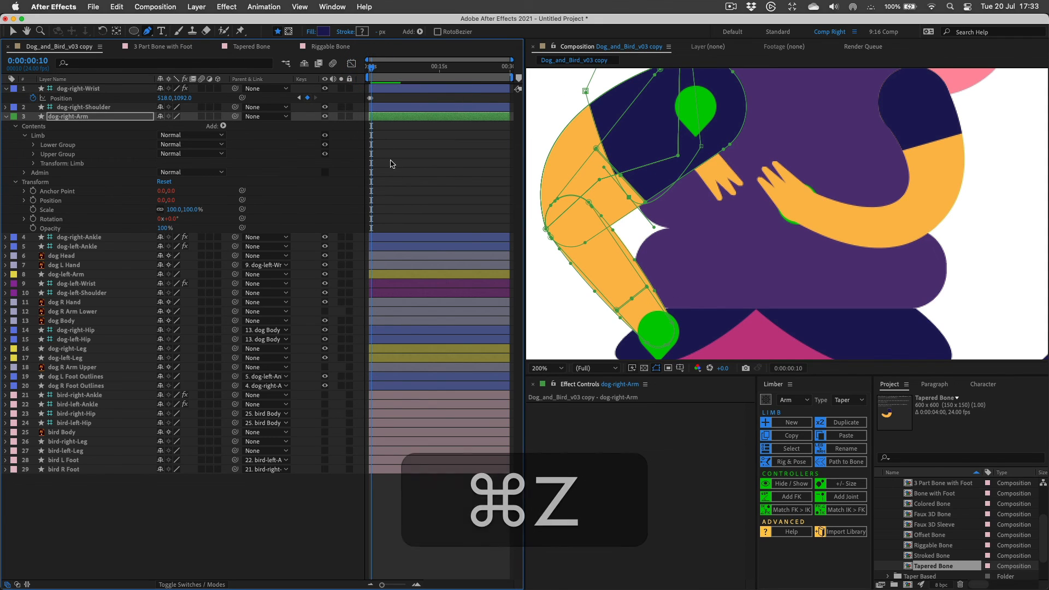
Curve the edge of the dog's right sleeve by adjusting two of its path points with the Pen tool, and return to frame 0.
{"action": "left_click", "coordinate": [401, 119]}
{"action": "left_click_drag", "start_coordinate": [679, 159], "coordinate": [696, 157]}
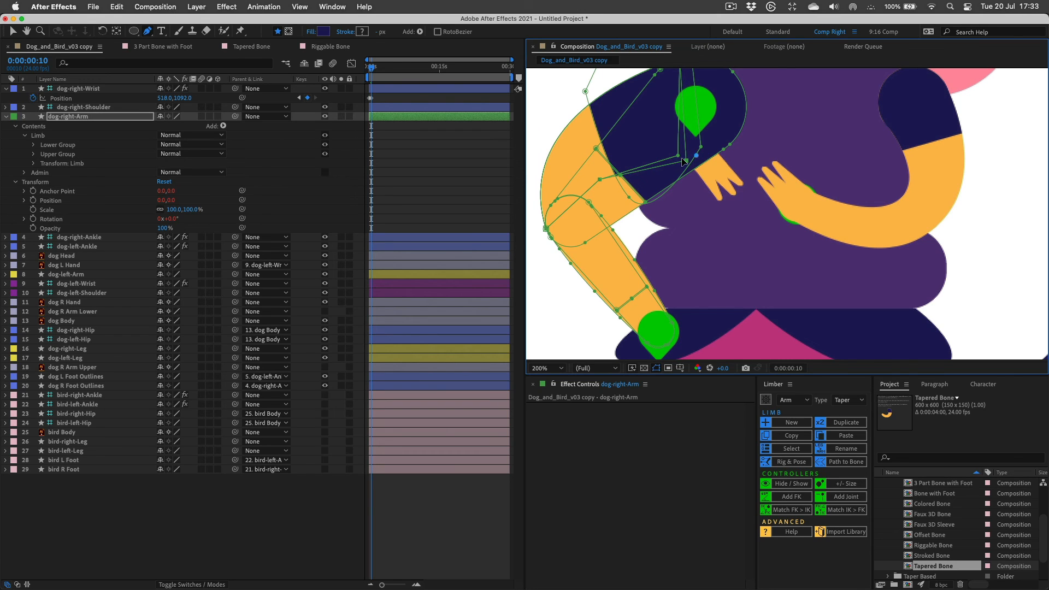
{"action": "left_click_drag", "start_coordinate": [628, 200], "coordinate": [619, 177]}
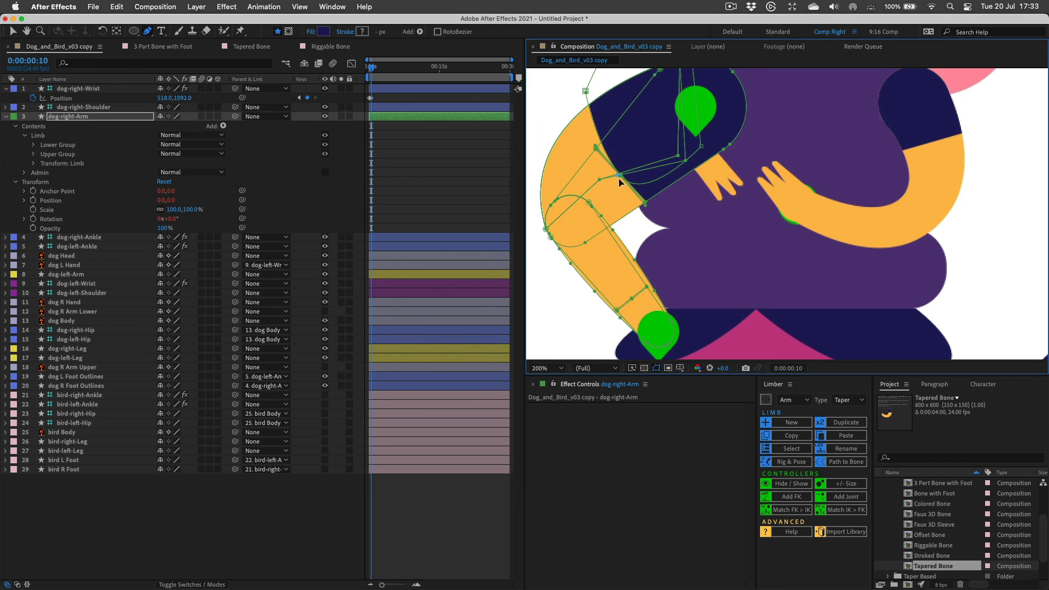
{"action": "left_click", "coordinate": [656, 368]}
{"action": "key", "text": "comma"}
{"action": "mouse_move", "coordinate": [371, 68]}
{"action": "left_mouse_down"}
{"action": "mouse_move", "coordinate": [357, 67]}
{"action": "mouse_move", "coordinate": [366, 65]}
{"action": "left_mouse_up"}
{"action": "key", "text": "shift+super+a"}
Hide the Lower Group inside the dog-right-Arm layer's Limb contents.
{"action": "left_click", "coordinate": [73, 117]}
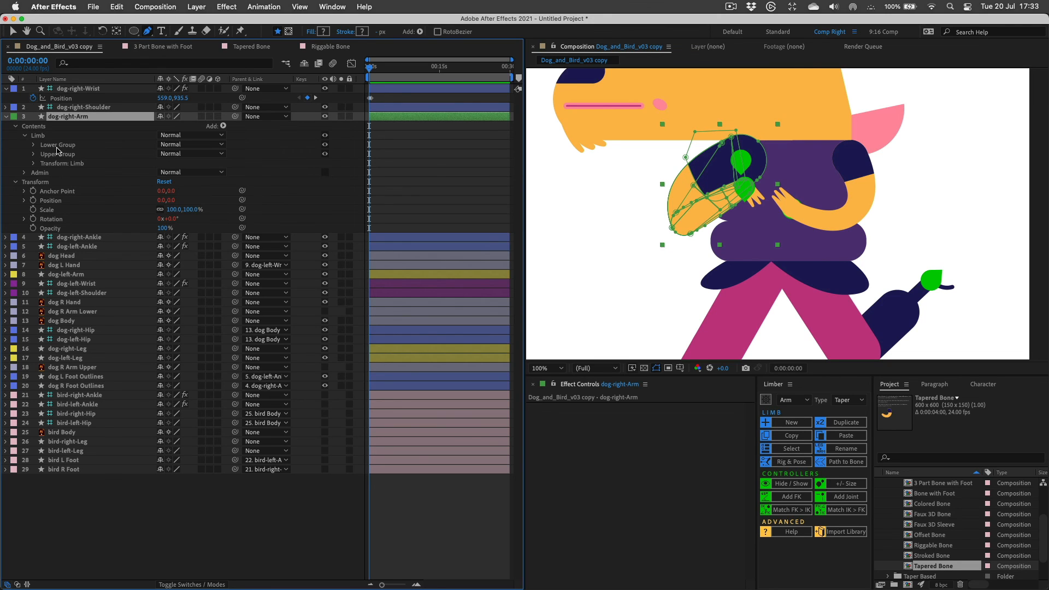
{"action": "left_click", "coordinate": [56, 145]}
{"action": "left_click", "coordinate": [325, 145]}
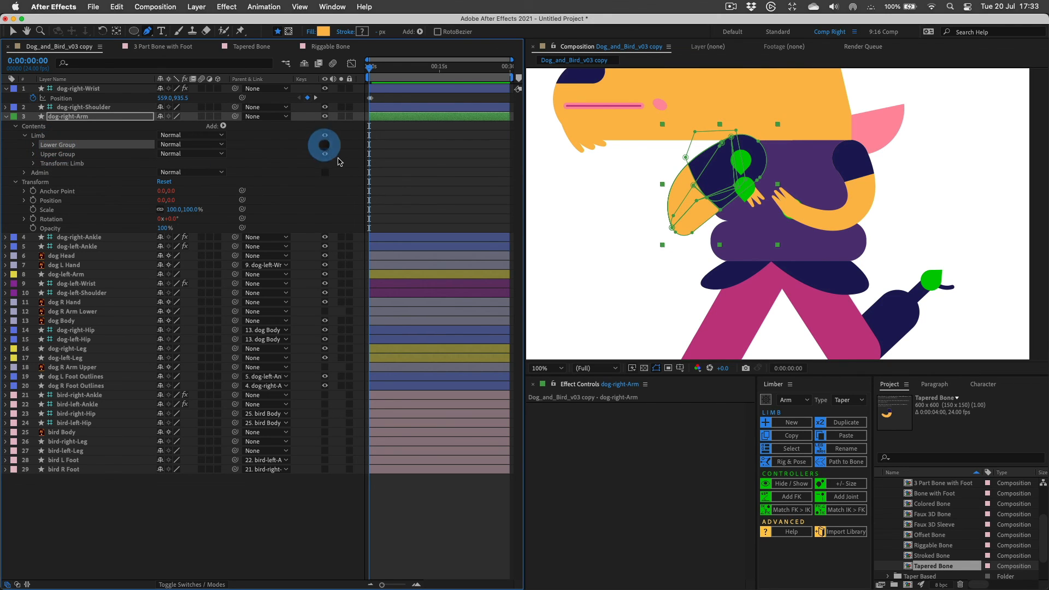
Rename the dog-right-Arm layer to "dog-right-Arm Upper".
{"action": "left_click", "coordinate": [66, 116]}
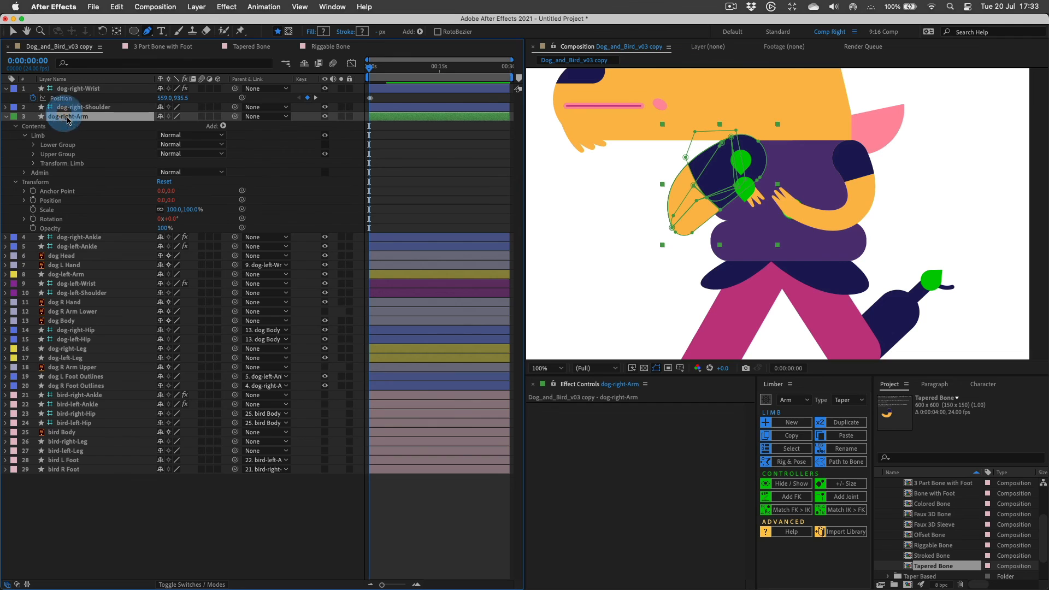
{"action": "key", "text": "Return"}
{"action": "key", "text": "Right"}
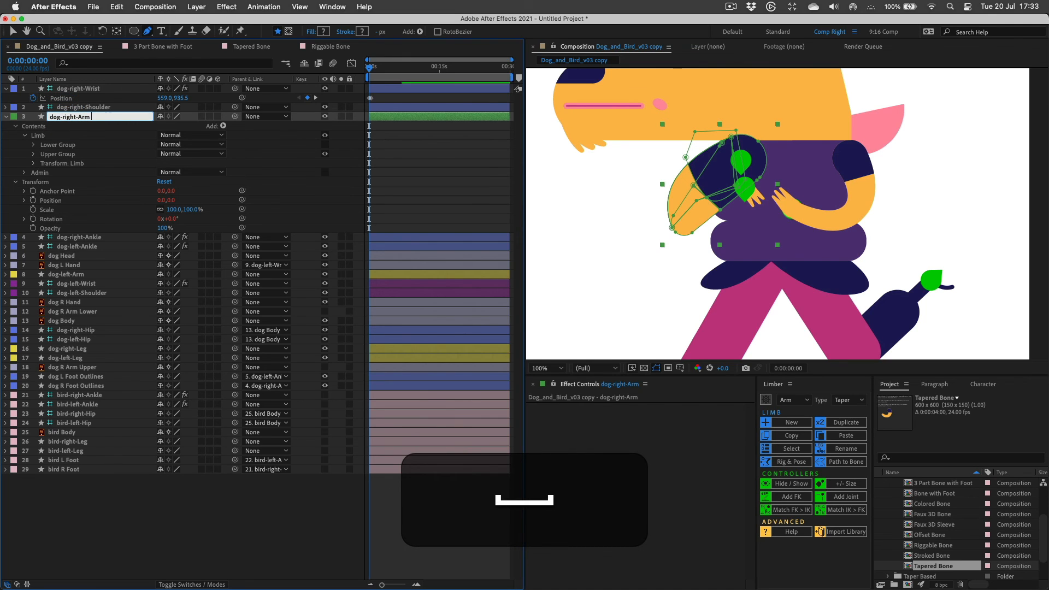
{"action": "type", "text": "Upper"}
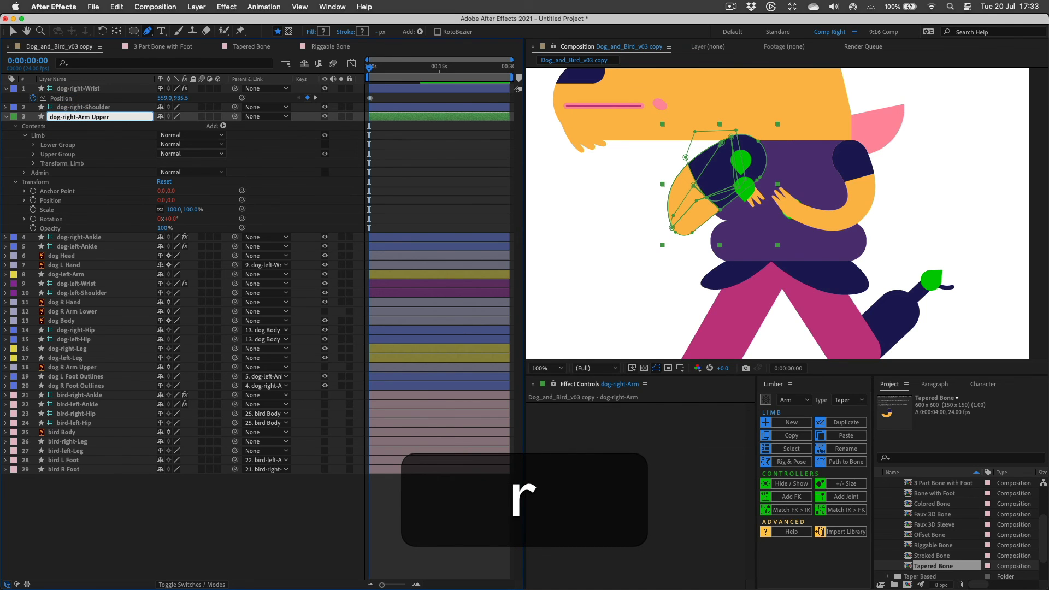
{"action": "key", "text": "Return"}
Move the dog-right-Arm Upper layer down the stack to just above dog R Arm Upper, and collapse its properties.
{"action": "left_click_drag", "start_coordinate": [68, 122], "coordinate": [86, 360]}
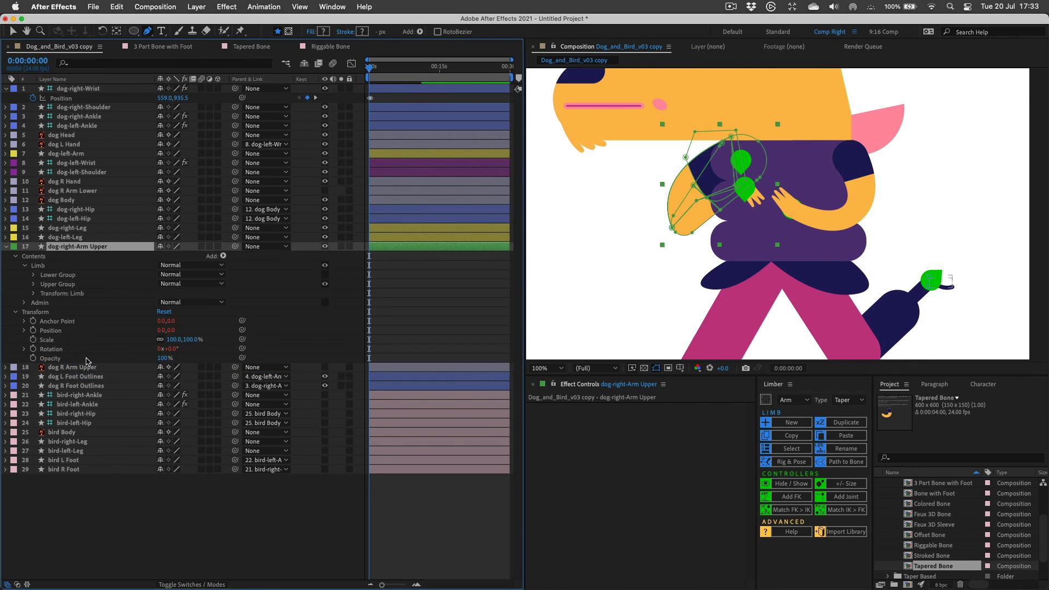
{"action": "left_click", "coordinate": [74, 368]}
{"action": "left_click", "coordinate": [86, 249]}
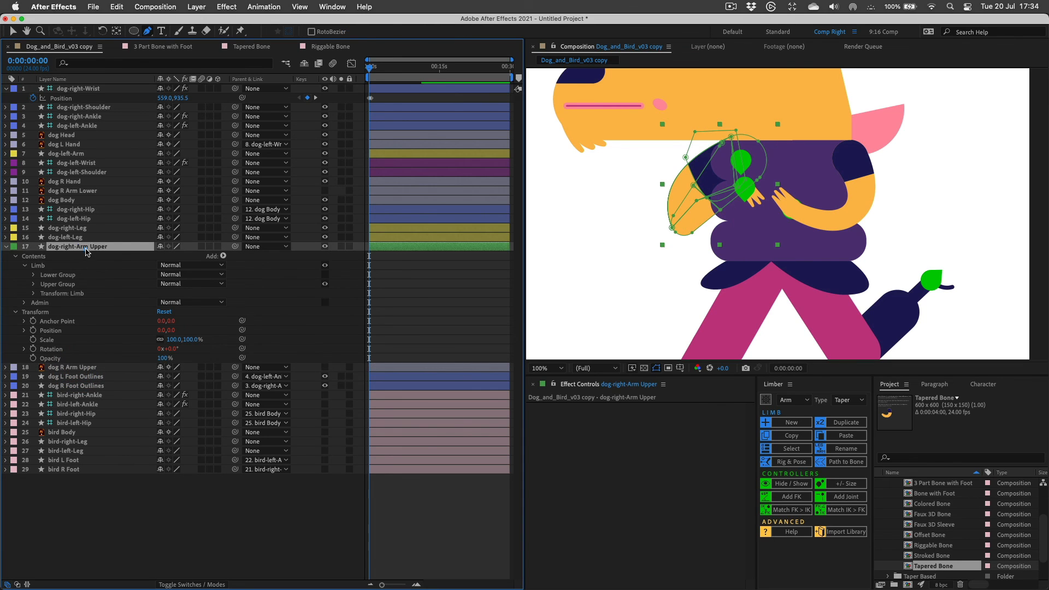
{"action": "left_click", "coordinate": [6, 247]}
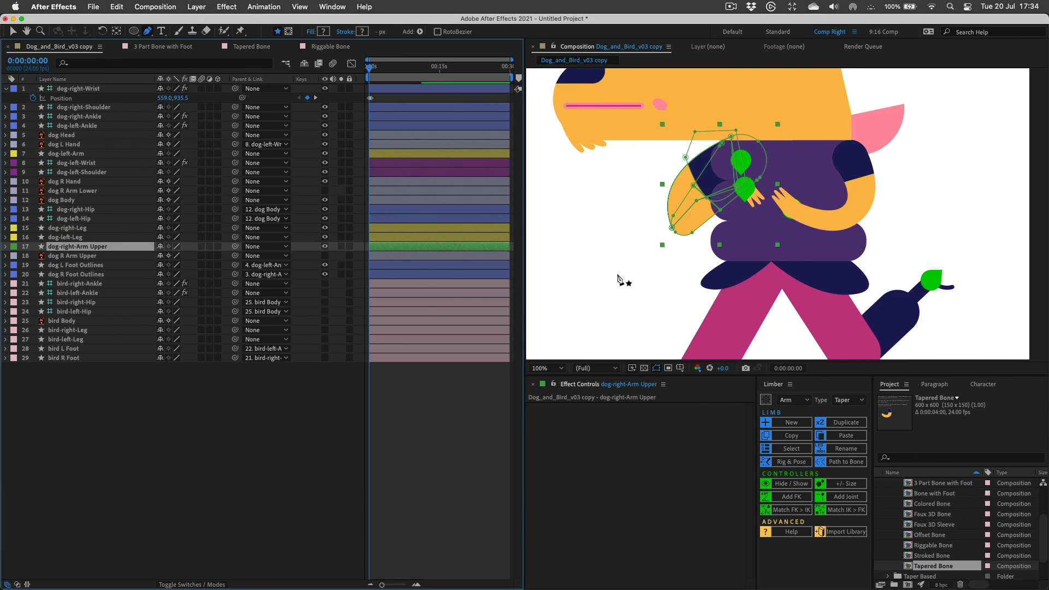
Duplicate the dog-right-Arm Upper layer with the standard Duplicate command.
{"action": "left_click", "coordinate": [13, 31]}
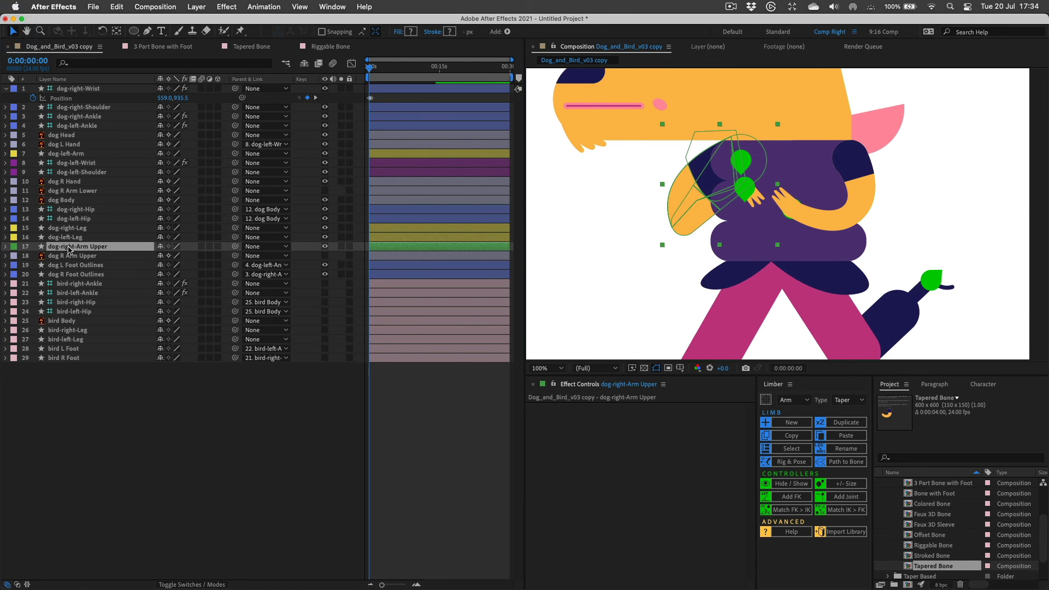
{"action": "left_click", "coordinate": [117, 7]}
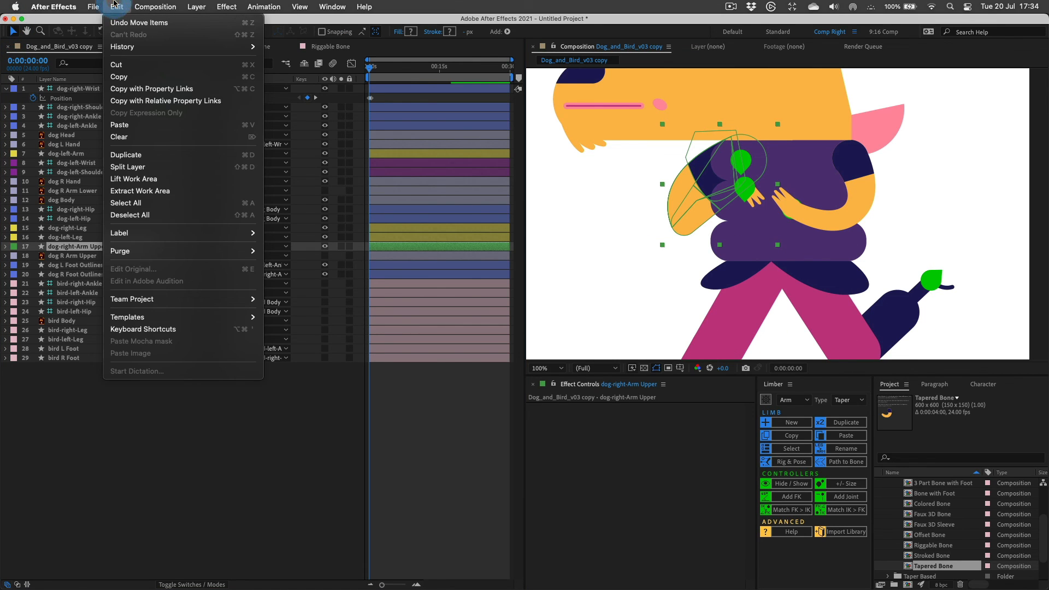
{"action": "left_click", "coordinate": [126, 155]}
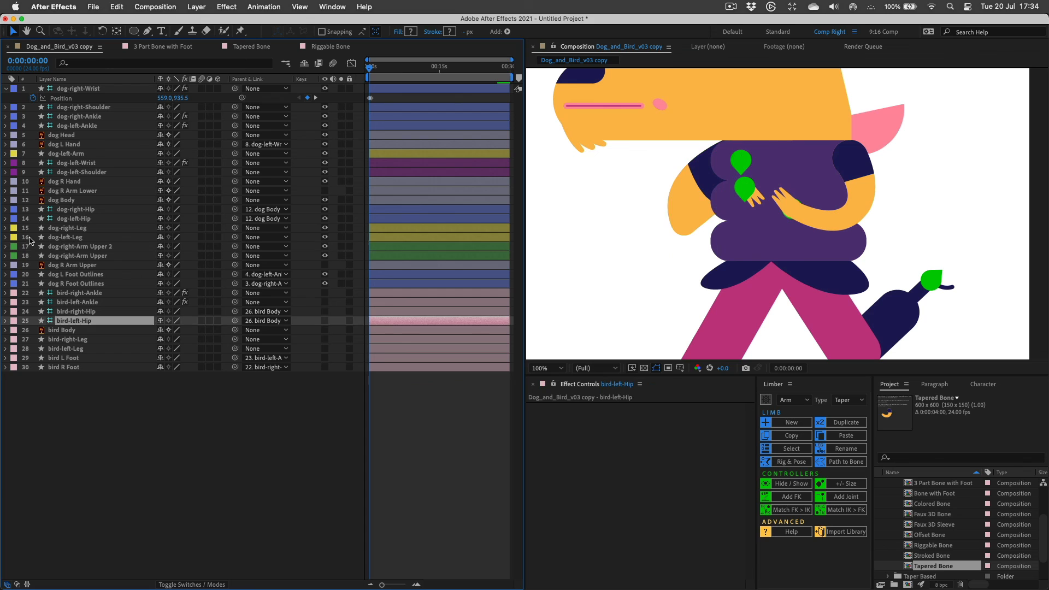
In the duplicated arm layer's Limb contents, show the Lower Group and delete the Upper Group.
{"action": "left_click", "coordinate": [60, 247]}
{"action": "left_click", "coordinate": [6, 247]}
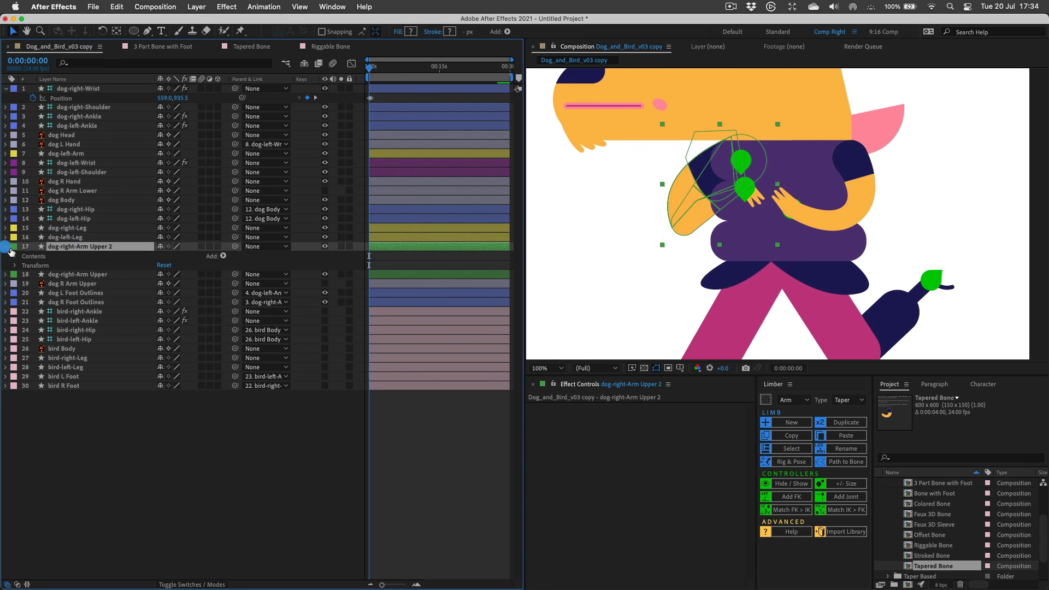
{"action": "left_click", "coordinate": [13, 257]}
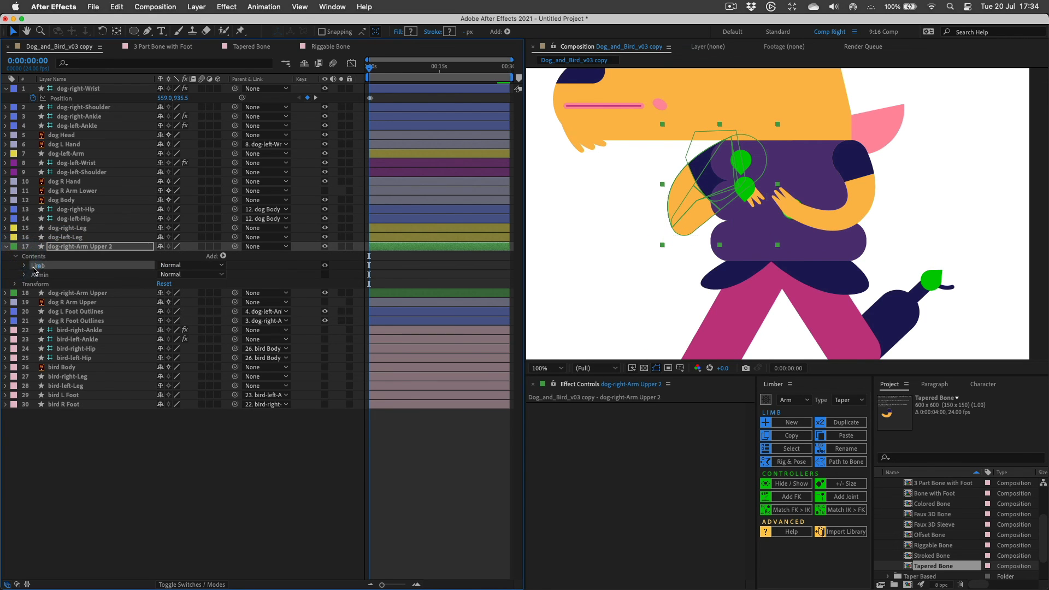
{"action": "left_click", "coordinate": [24, 266]}
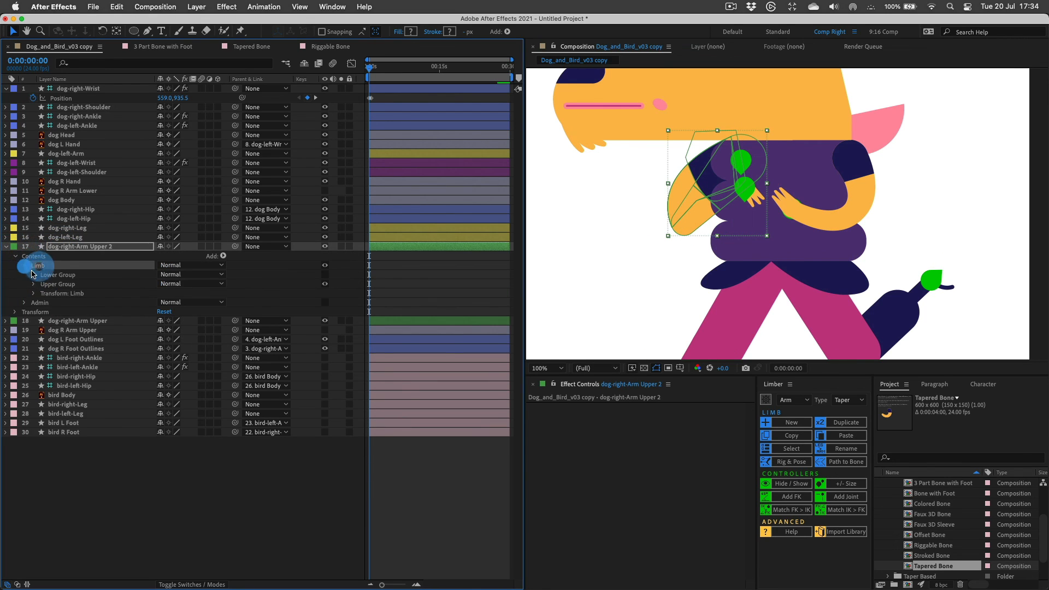
{"action": "left_click", "coordinate": [326, 274]}
{"action": "left_click", "coordinate": [62, 284]}
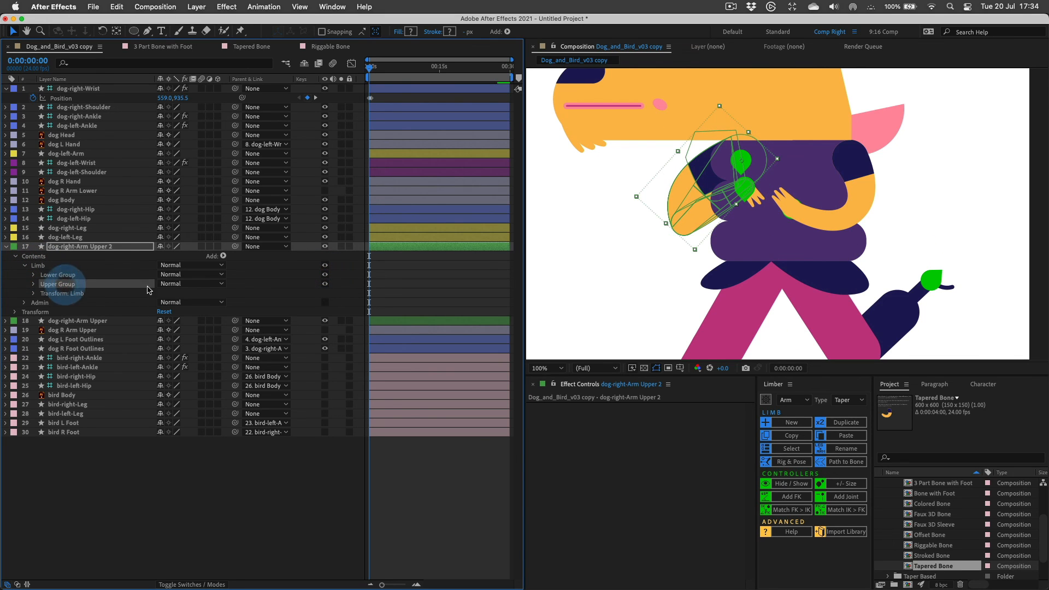
{"action": "key", "text": "BackSpace"}
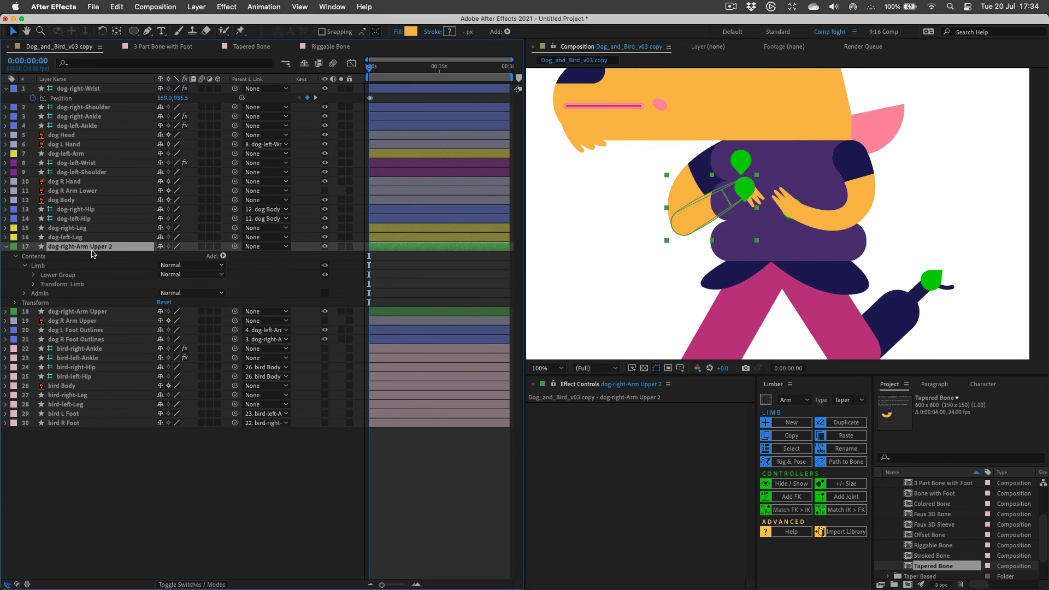
Rename the duplicated arm layer to "dog-right-Arm Lower".
{"action": "key", "text": "Return"}
{"action": "key", "text": "Right"}
{"action": "key", "text": "alt+BackSpace"}
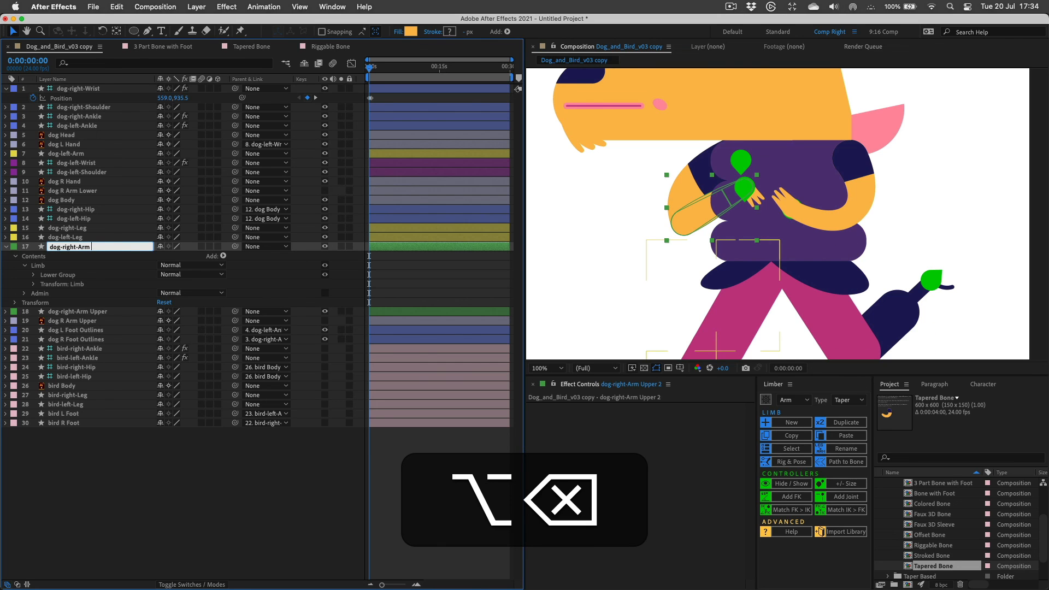
{"action": "type", "text": "Lower"}
{"action": "key", "text": "Return"}
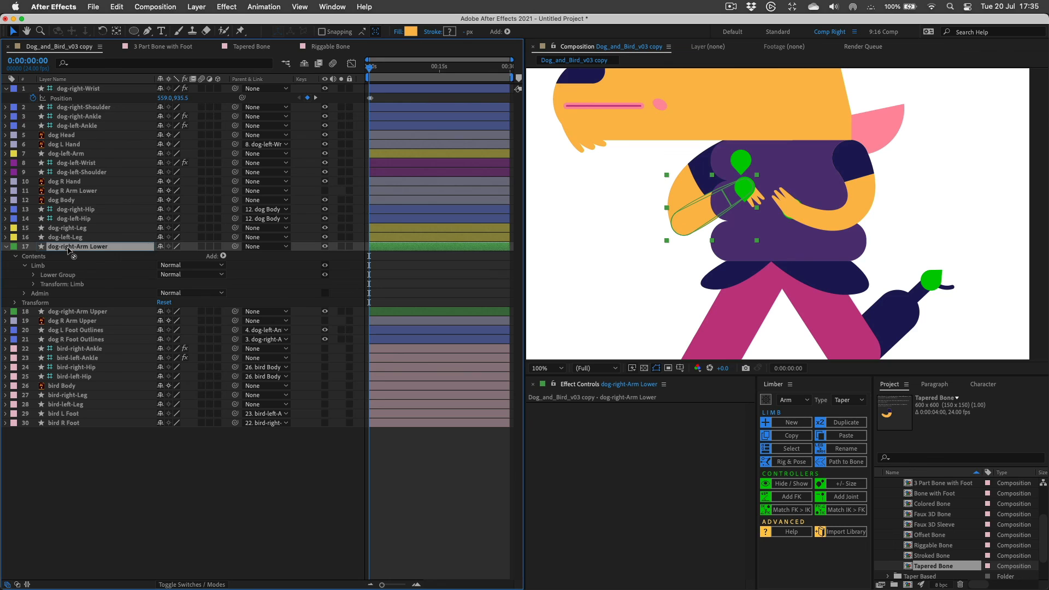
Move the dog-right-Arm Lower layer up between dog R Arm Lower and dog Body, and collapse its properties.
{"action": "left_click_drag", "start_coordinate": [68, 249], "coordinate": [68, 196]}
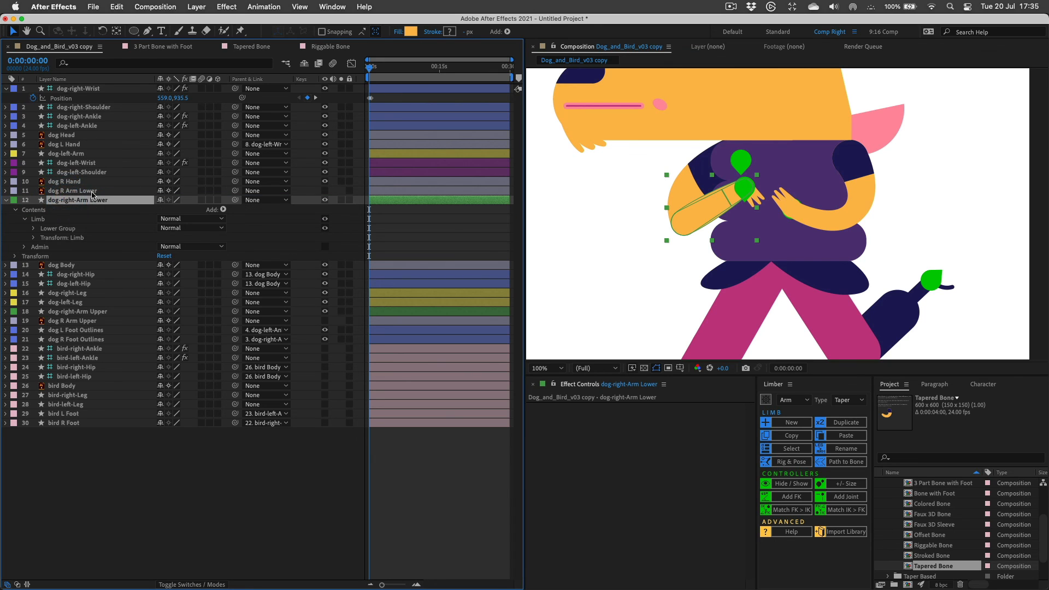
{"action": "left_click", "coordinate": [90, 192]}
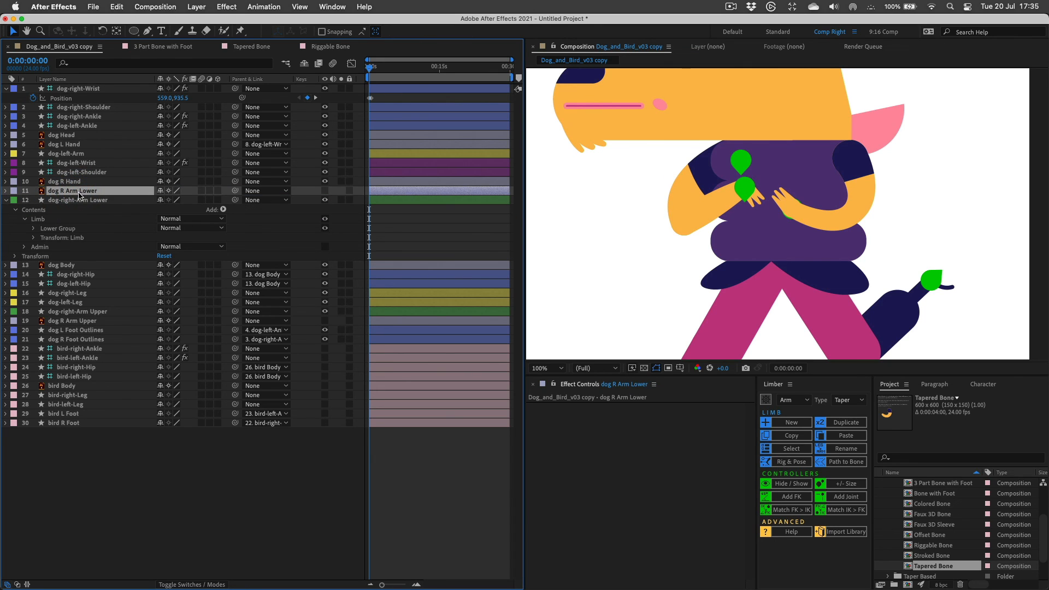
{"action": "left_click", "coordinate": [77, 201]}
{"action": "left_click", "coordinate": [6, 201]}
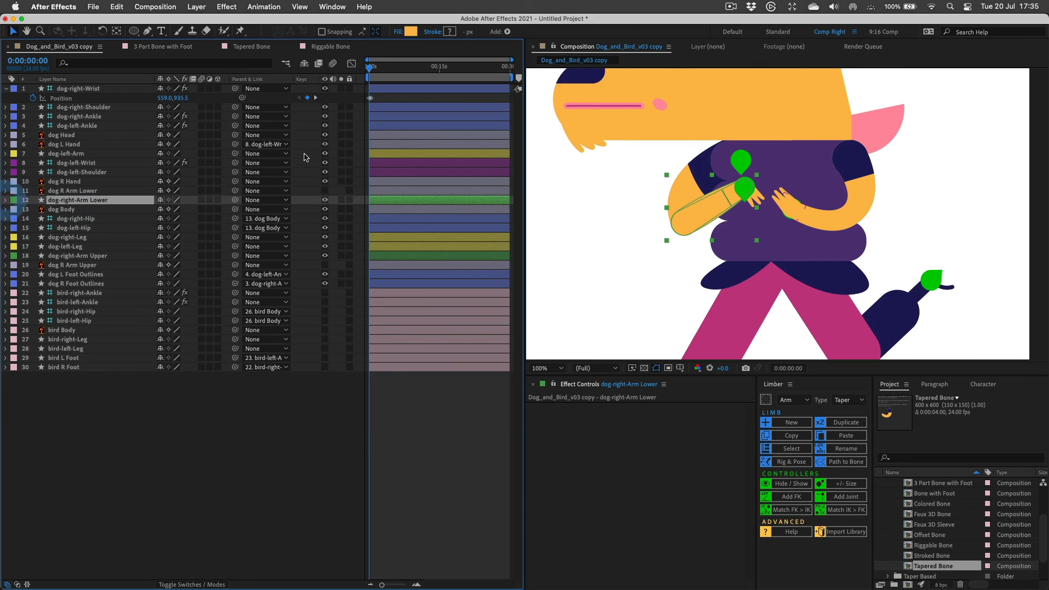
Test the split arm by moving the dog-right-Wrist controller to about 378, 1131.5, and undo the move.
{"action": "left_click", "coordinate": [83, 89]}
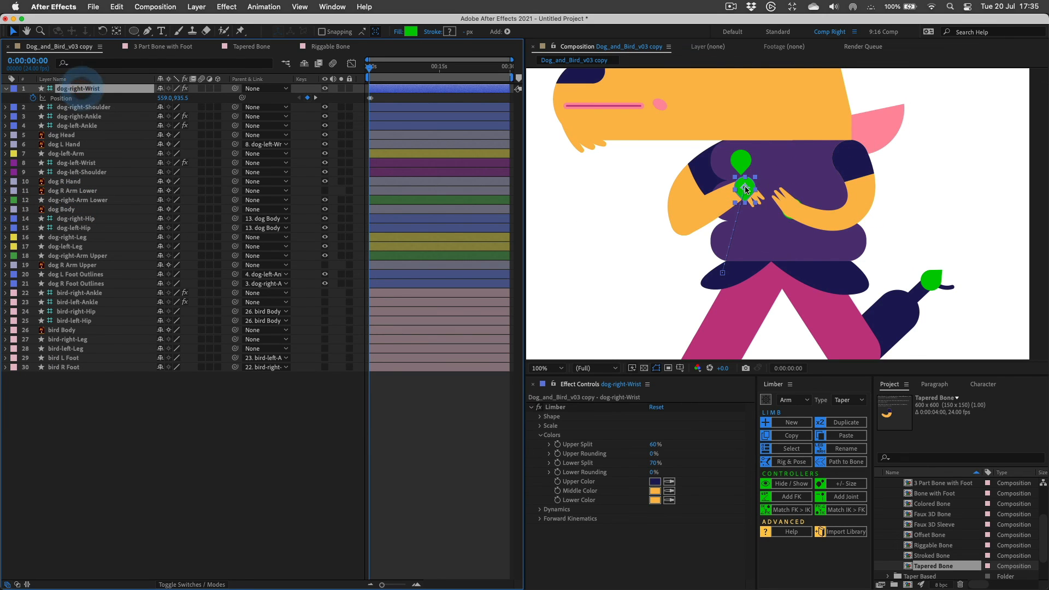
{"action": "left_click_drag", "start_coordinate": [743, 189], "coordinate": [650, 295]}
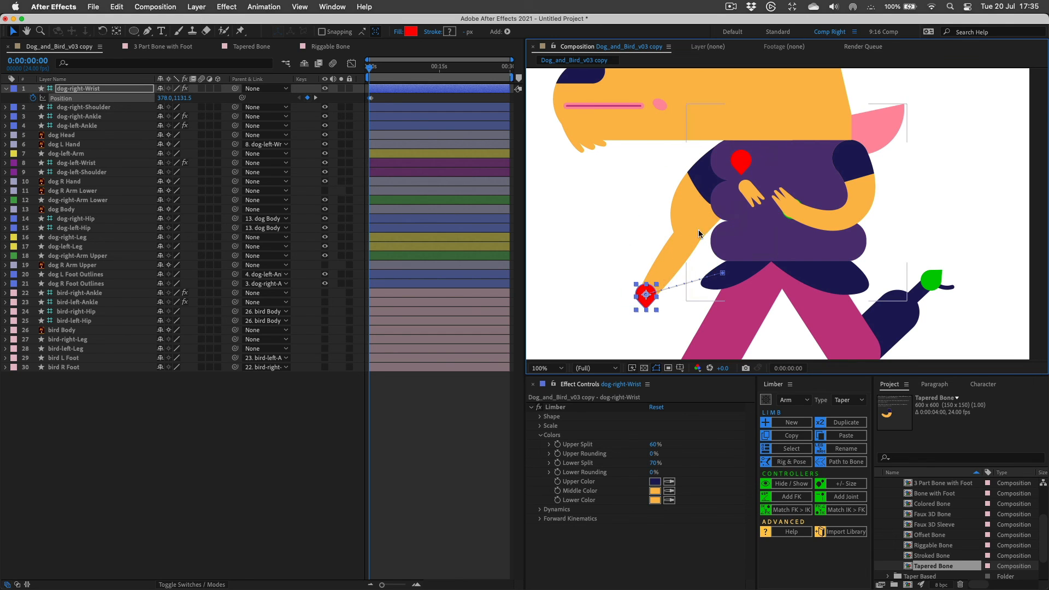
{"action": "key", "text": "super+z"}
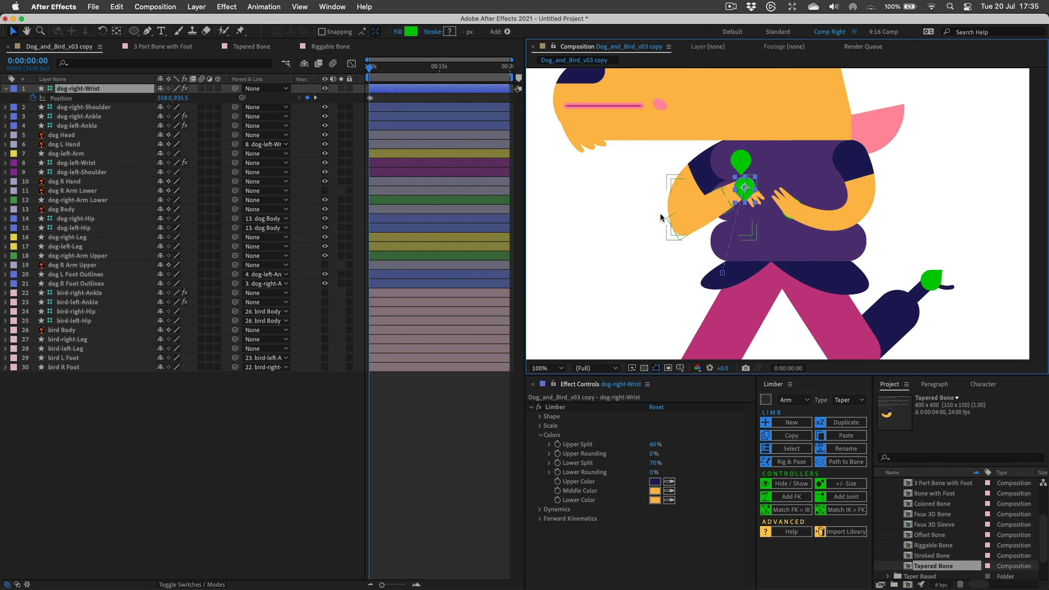
Remove the Position keyframes from the dog-right-Wrist controller and collapse the layer's properties.
{"action": "left_click", "coordinate": [76, 90]}
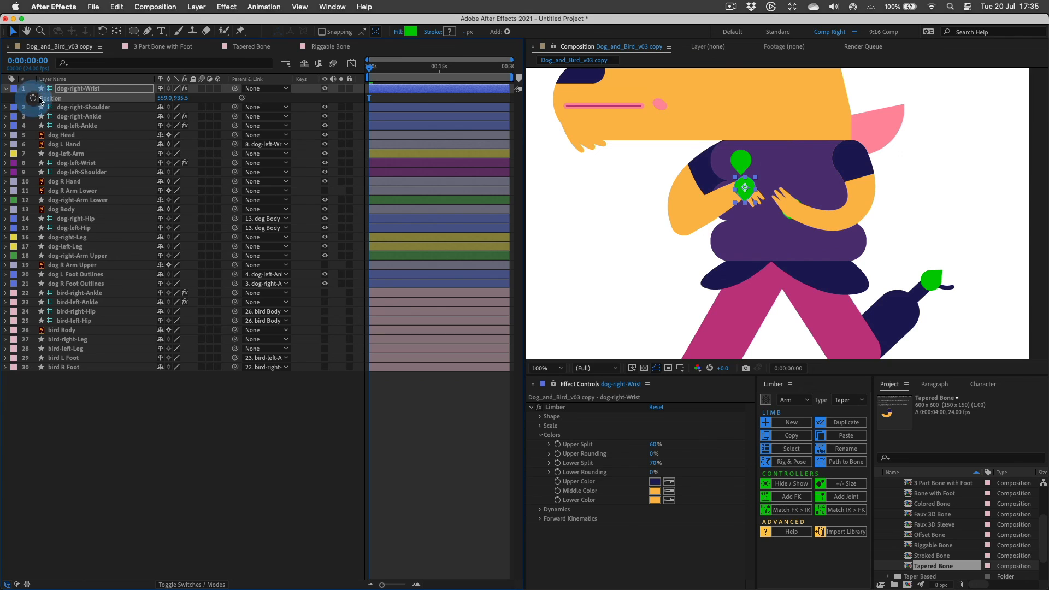
{"action": "left_click", "coordinate": [69, 89]}
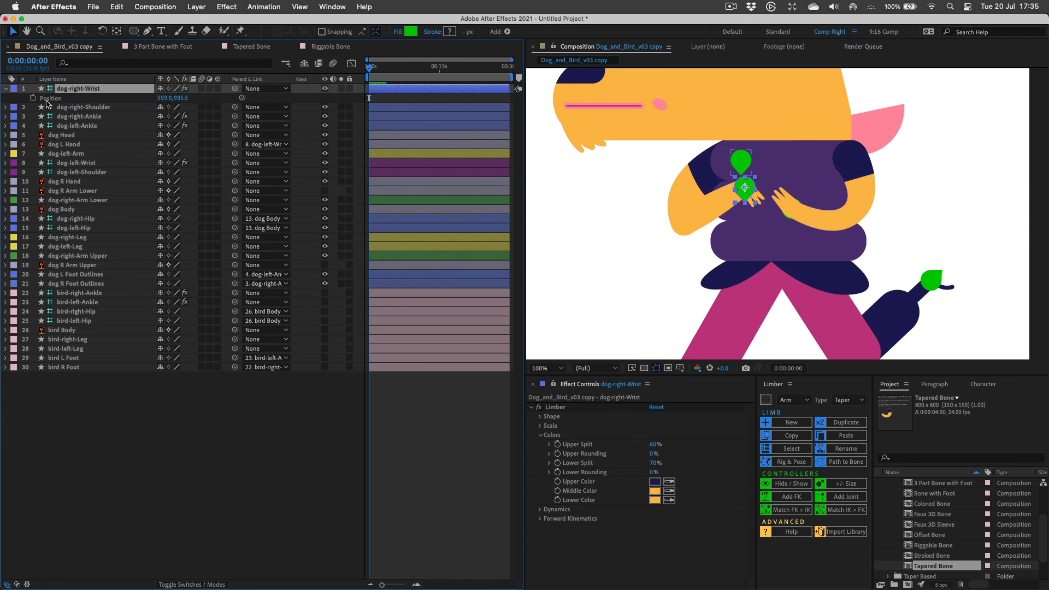
{"action": "left_click", "coordinate": [6, 89]}
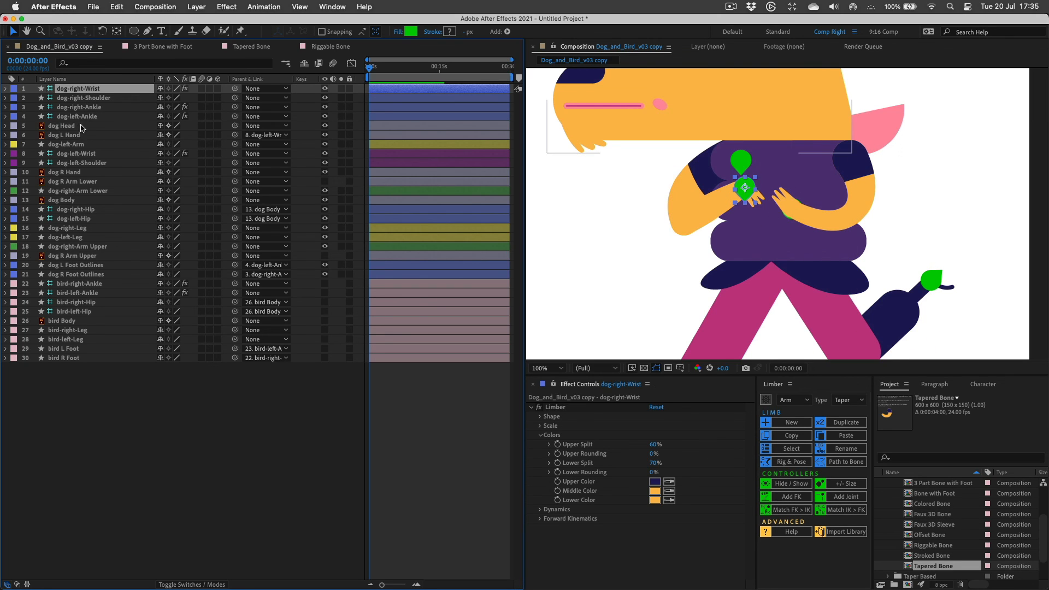
Parent the dog R Hand layer to the dog-right-Wrist controller and add an FK controller to the dog's right arm.
{"action": "mouse_move", "coordinate": [67, 174]}
{"action": "left_mouse_down"}
{"action": "mouse_move", "coordinate": [78, 153]}
{"action": "mouse_move", "coordinate": [69, 172]}
{"action": "left_mouse_up"}
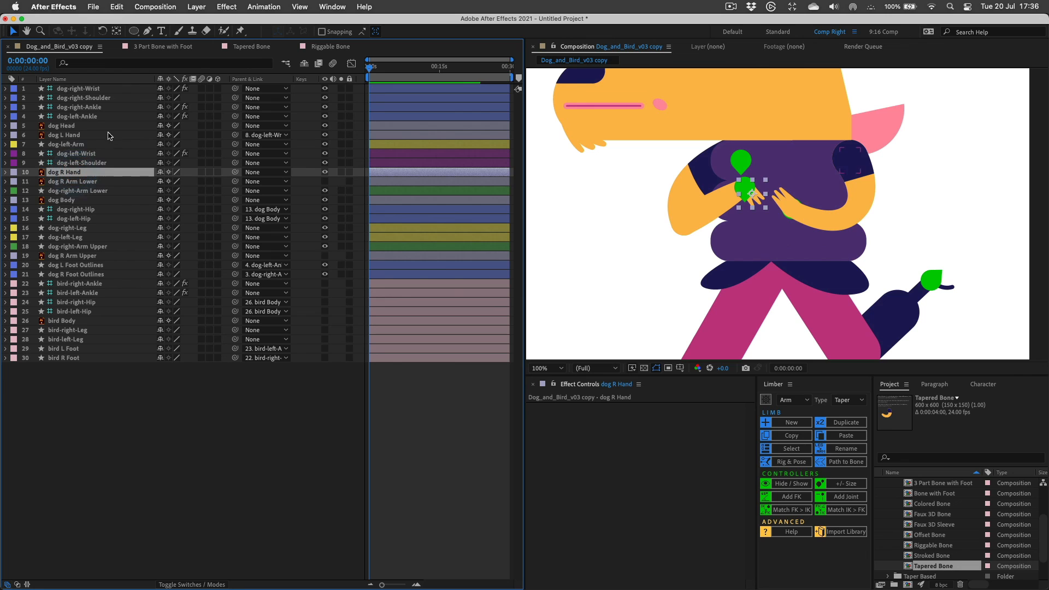
{"action": "left_click_drag", "start_coordinate": [235, 174], "coordinate": [88, 89]}
{"action": "left_click", "coordinate": [94, 90]}
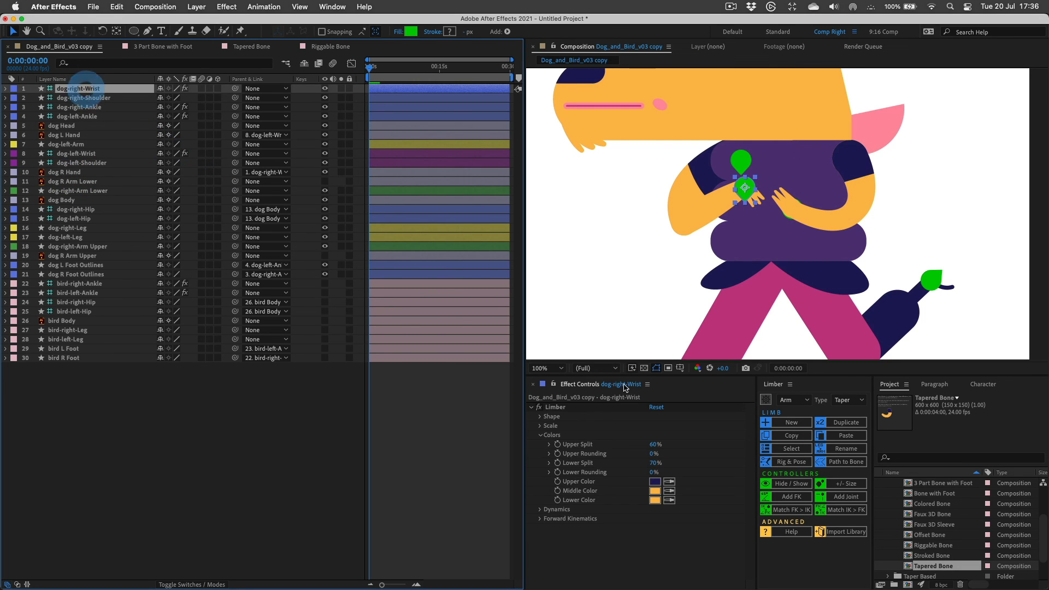
{"action": "left_click", "coordinate": [800, 503]}
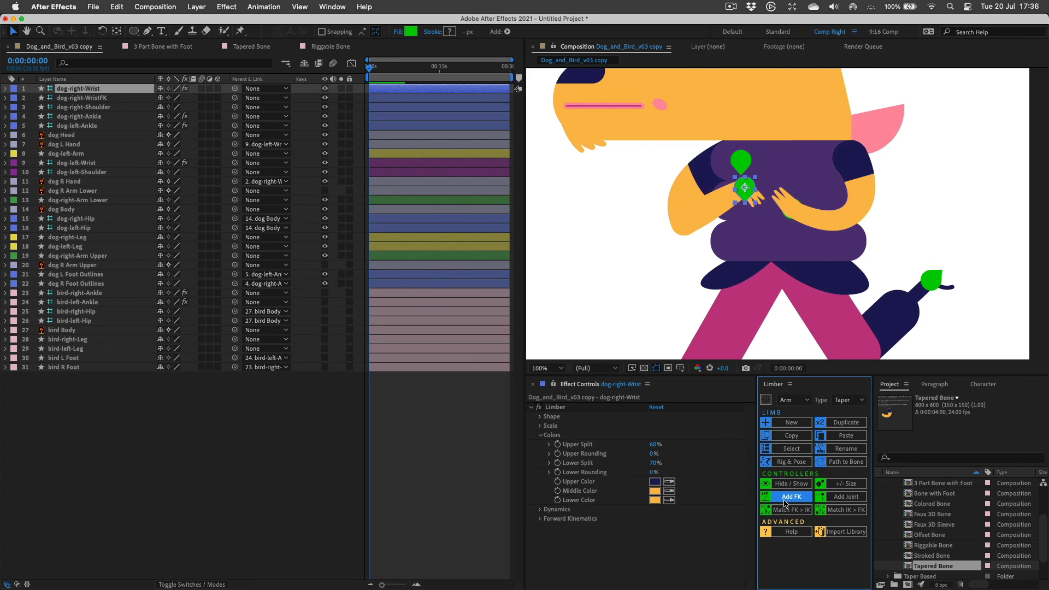
Set FK to 100% in the dog-right-Wrist Forward Kinematics settings and match the FK pose to IK.
{"action": "left_click", "coordinate": [542, 520]}
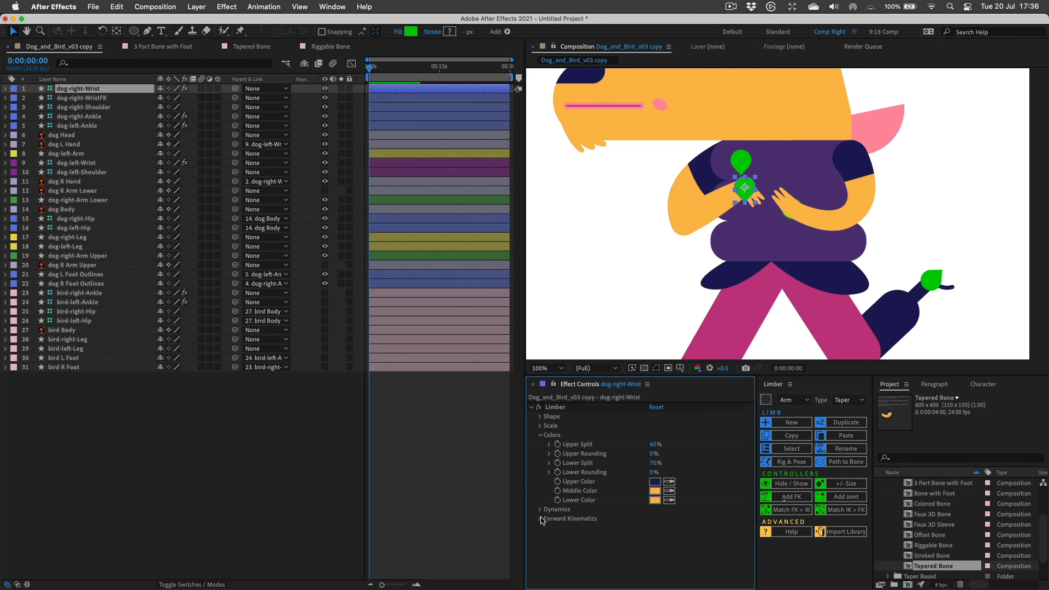
{"action": "left_click", "coordinate": [542, 519]}
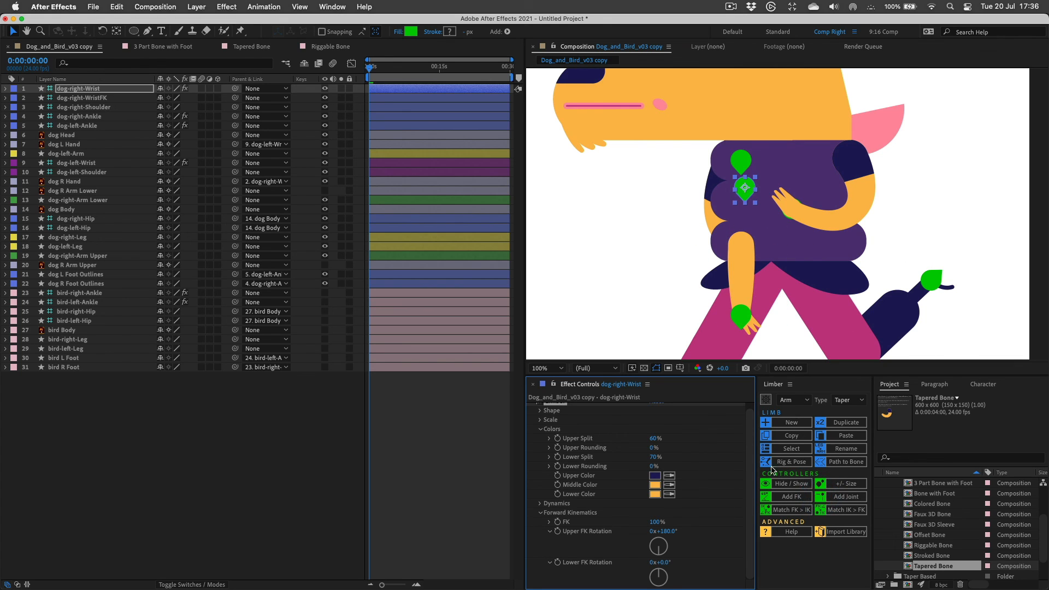
{"action": "left_click", "coordinate": [797, 512]}
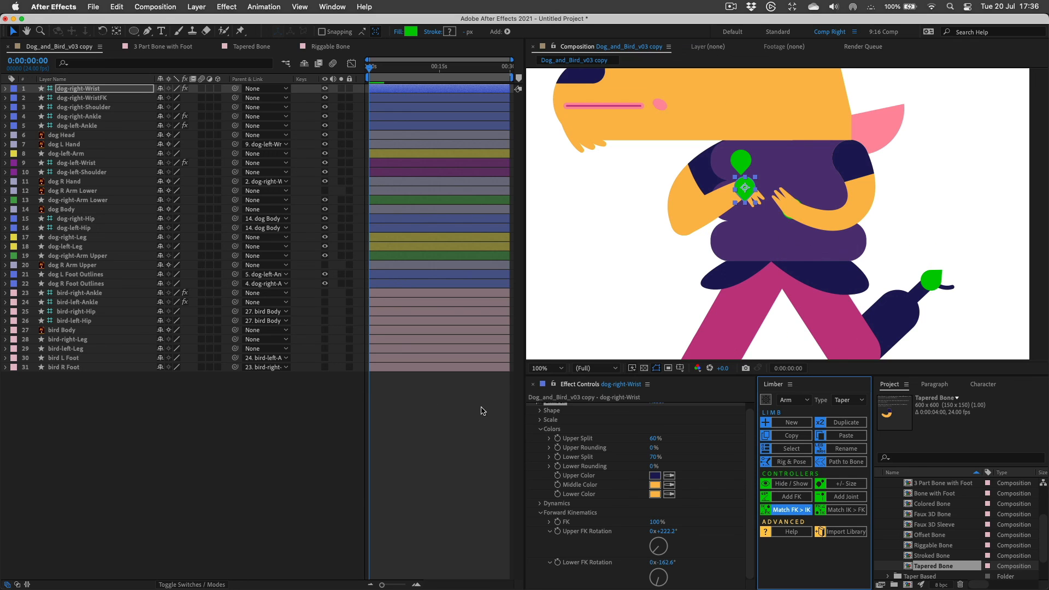
Test the right arm with Upper FK Rotation 218.2° and Lower FK Rotation -144.6°, then undo the lower rotation and return FK to 0%.
{"action": "left_click_drag", "start_coordinate": [667, 534], "coordinate": [668, 562]}
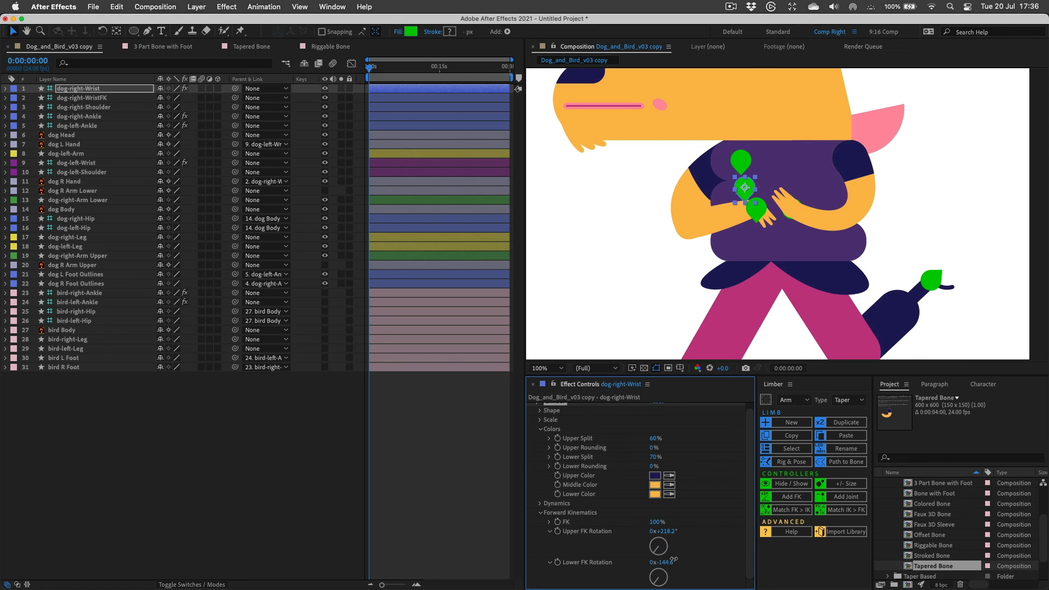
{"action": "key", "text": "super+z"}
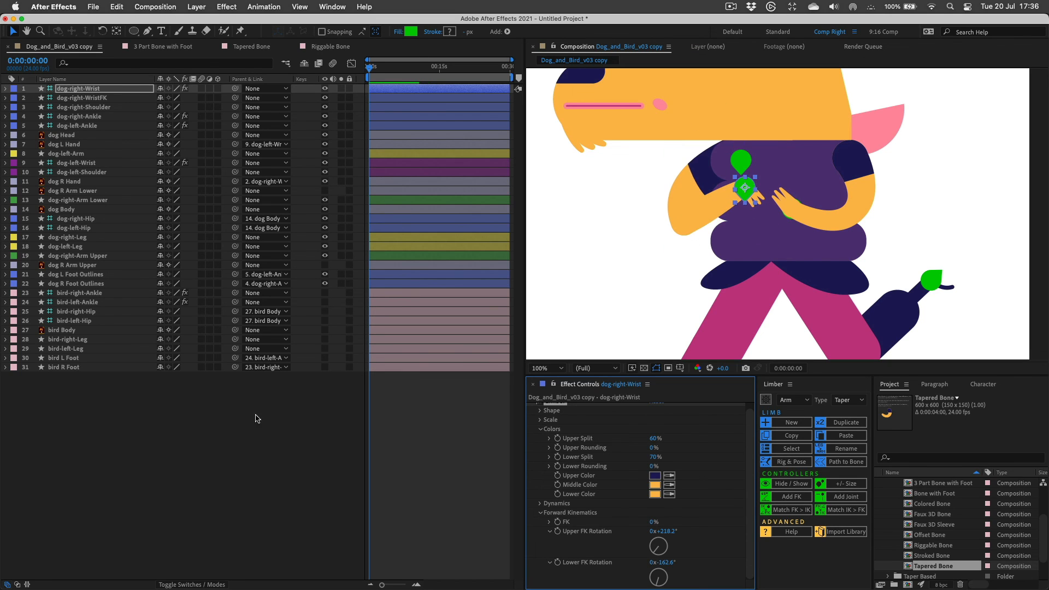
Turn on the visibility of all the bird layers, from bird-right-Ankle down to bird R Foot.
{"action": "left_click", "coordinate": [308, 425]}
{"action": "key", "text": "comma"}
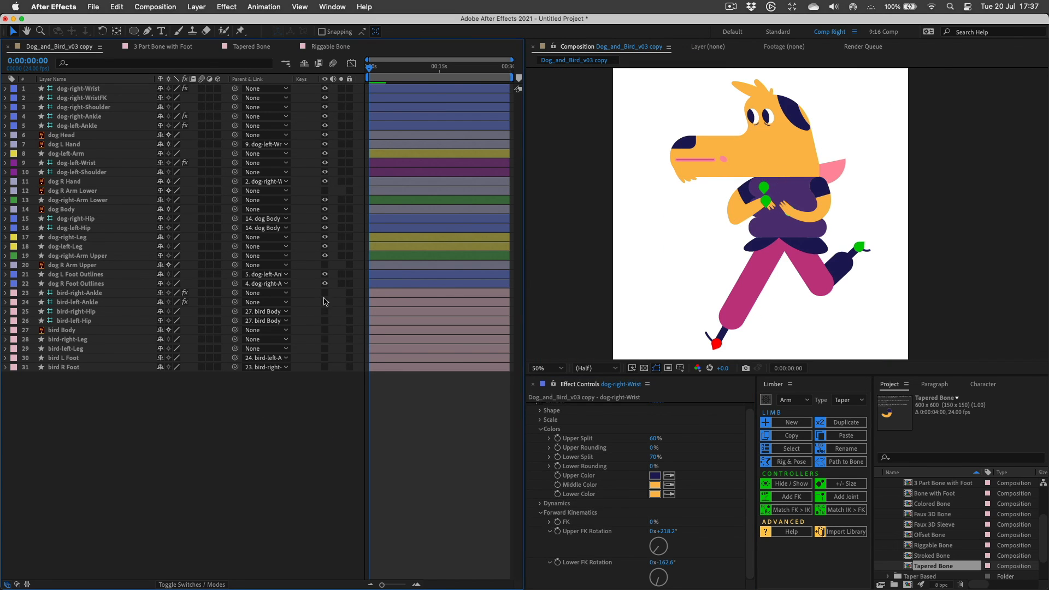
{"action": "left_click_drag", "start_coordinate": [326, 294], "coordinate": [327, 387]}
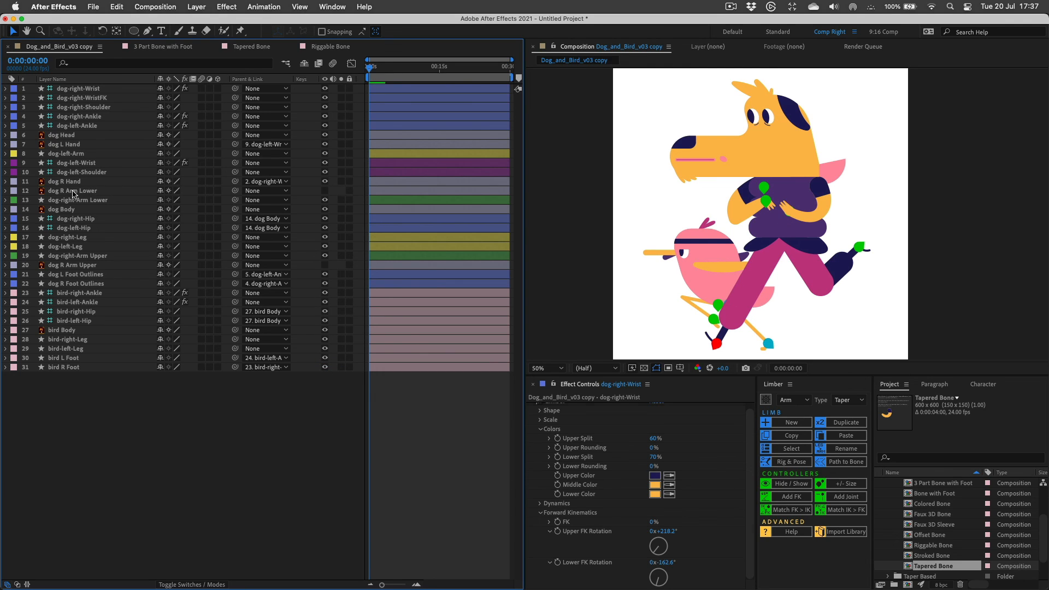
Delete the original dog R Arm Lower and dog R Arm Upper artwork layers.
{"action": "left_click", "coordinate": [73, 191]}
{"action": "left_click", "coordinate": [388, 265], "text": "super"}
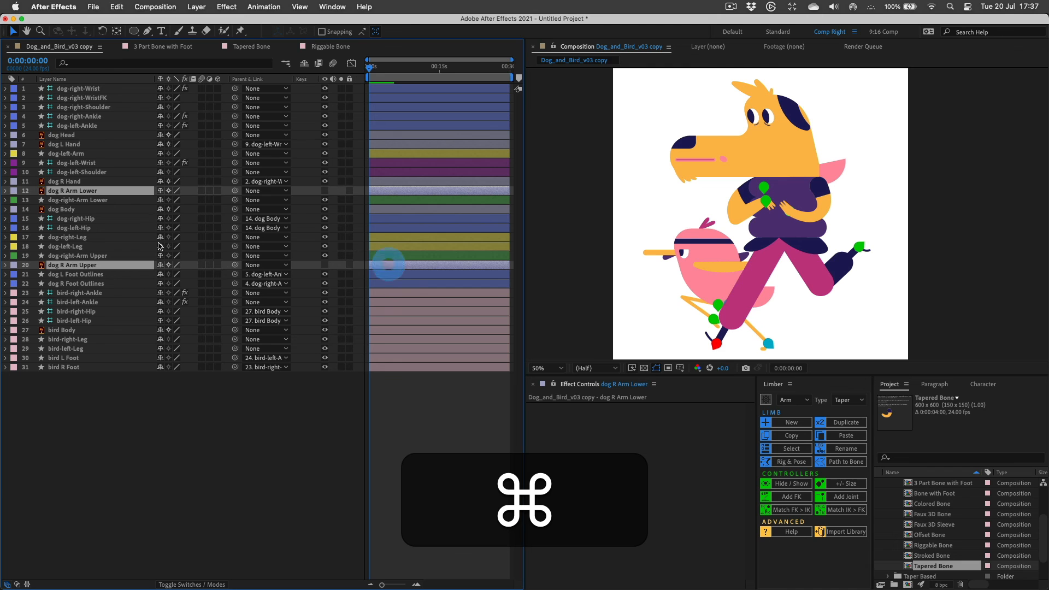
{"action": "key", "text": "BackSpace"}
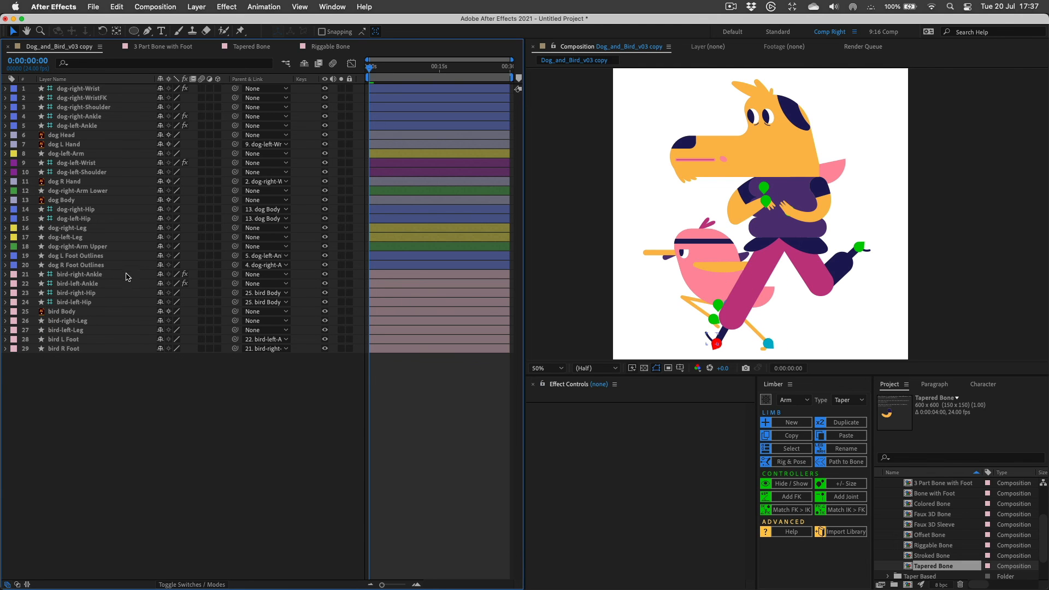